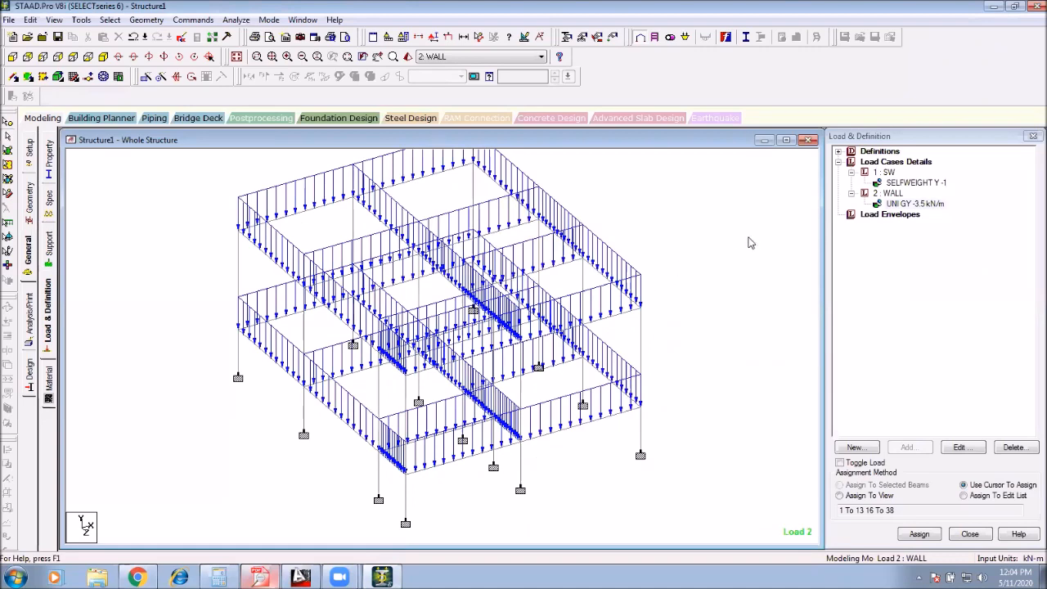
Step: Open the diagram scale settings for the whole structure and enable immediate application of changes
{"action": "left_click", "coordinate": [892, 203]}
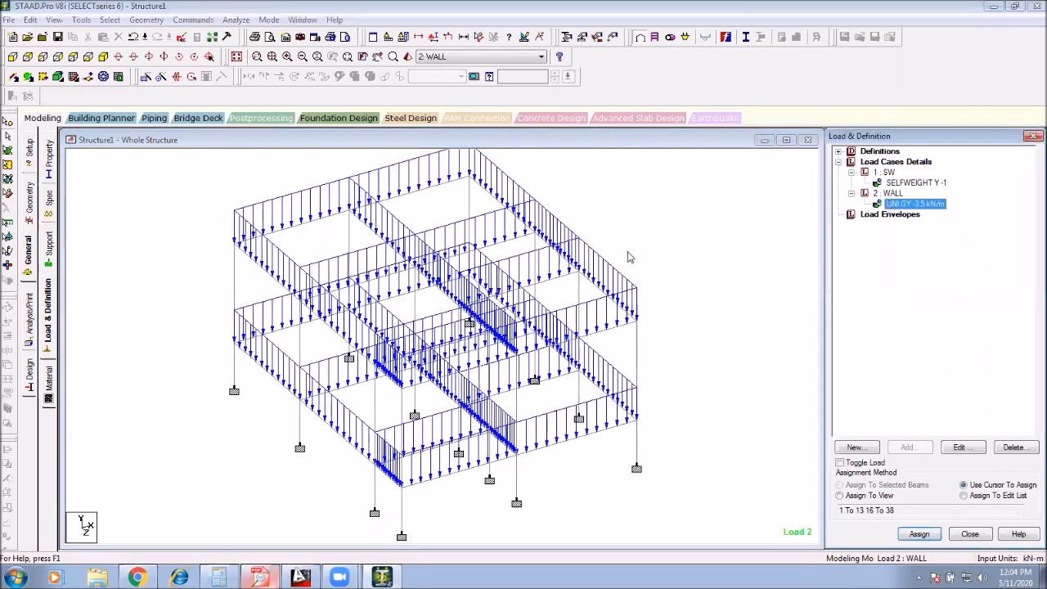
{"action": "left_click", "coordinate": [577, 276]}
{"action": "left_click", "coordinate": [667, 279]}
{"action": "middle_click_drag", "start_coordinate": [687, 281], "coordinate": [661, 306]}
{"action": "right_click", "coordinate": [649, 255]}
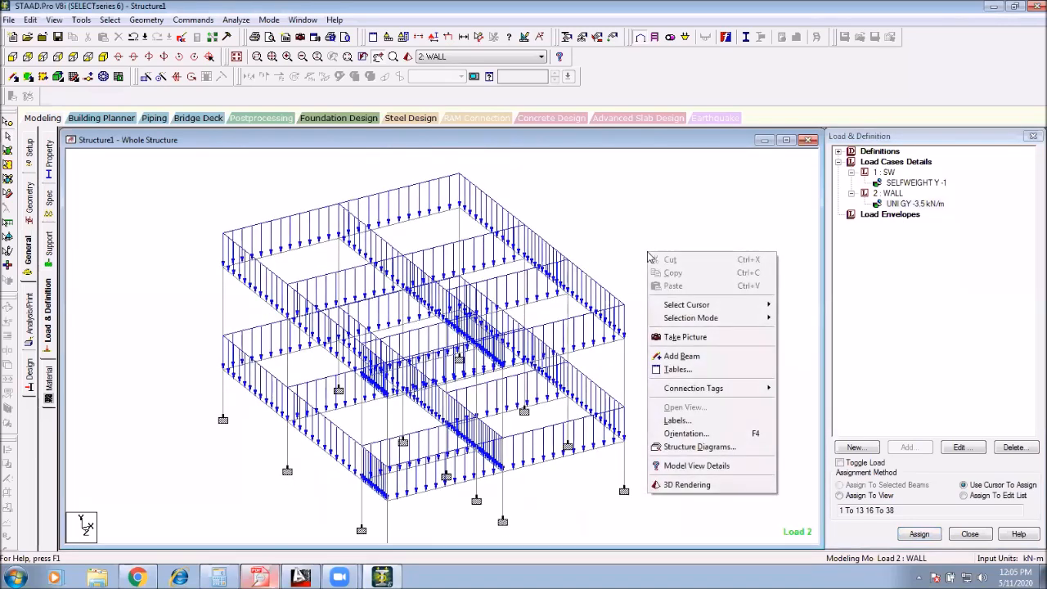
{"action": "left_click", "coordinate": [674, 421]}
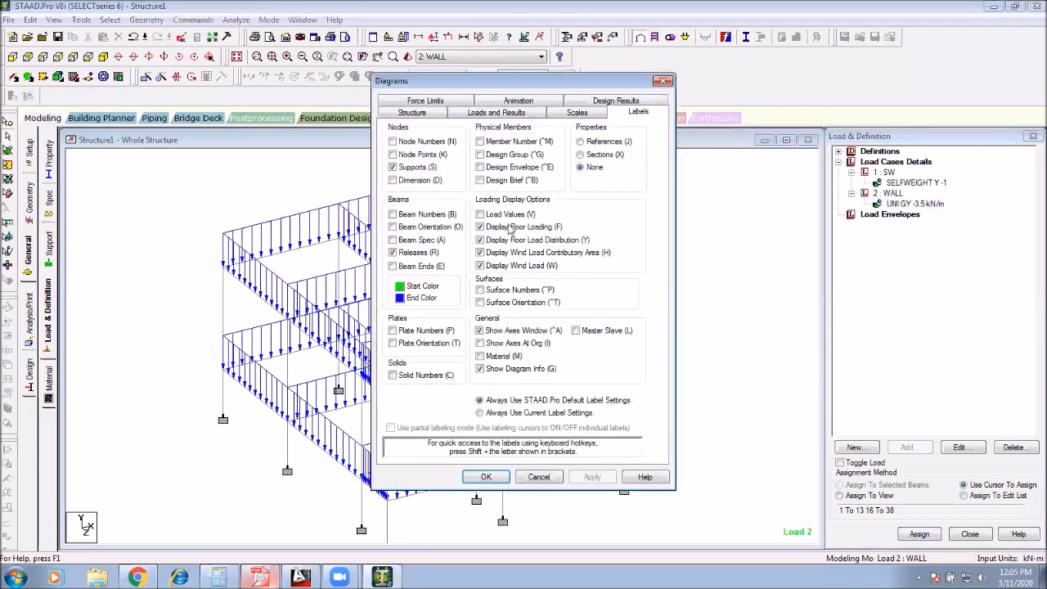
{"action": "left_click", "coordinate": [575, 114]}
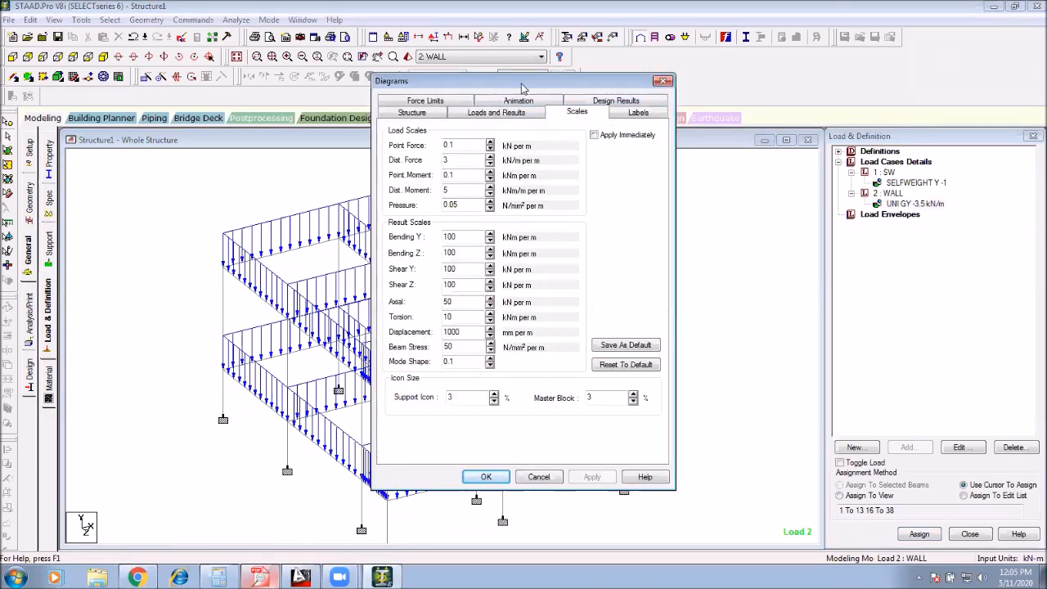
{"action": "left_click_drag", "start_coordinate": [518, 87], "coordinate": [802, 73]}
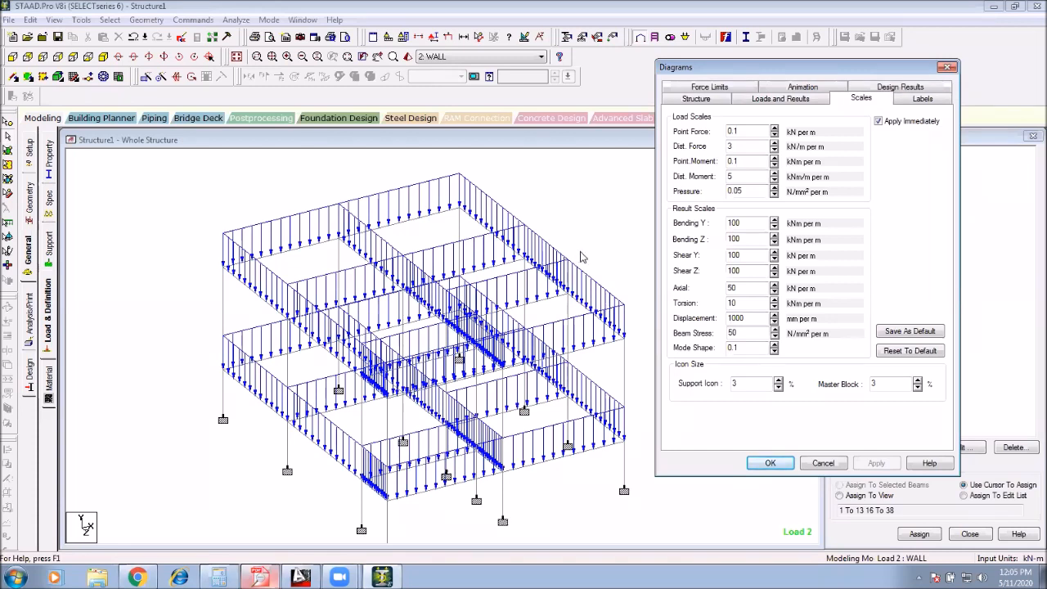
Step: Set the distributed force load scale to 2 kN/m per m and apply it to the structure view
{"action": "double_click", "coordinate": [732, 146]}
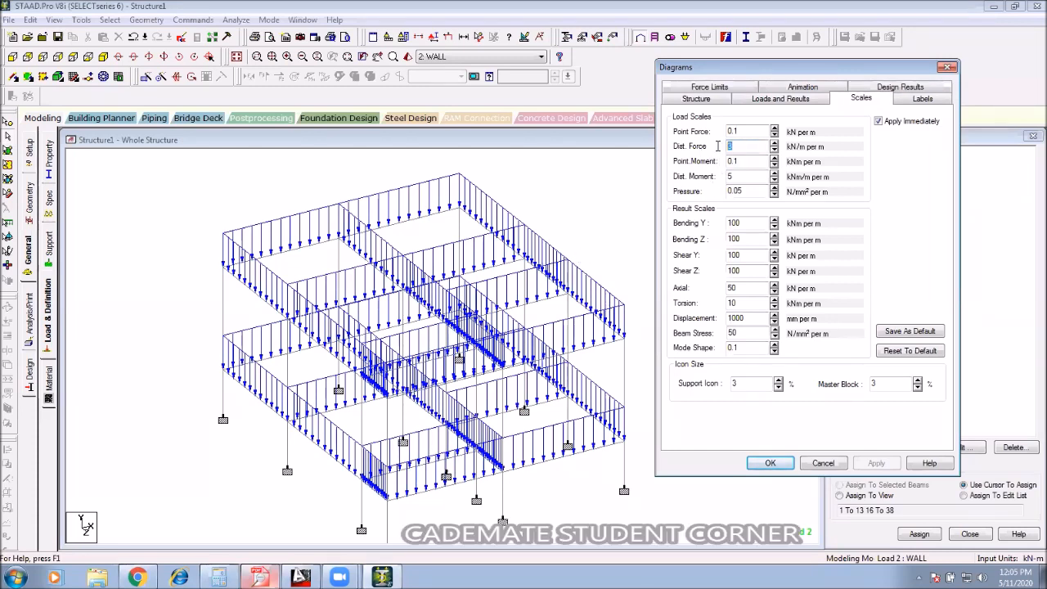
{"action": "left_click", "coordinate": [774, 143]}
{"action": "left_click", "coordinate": [775, 143]}
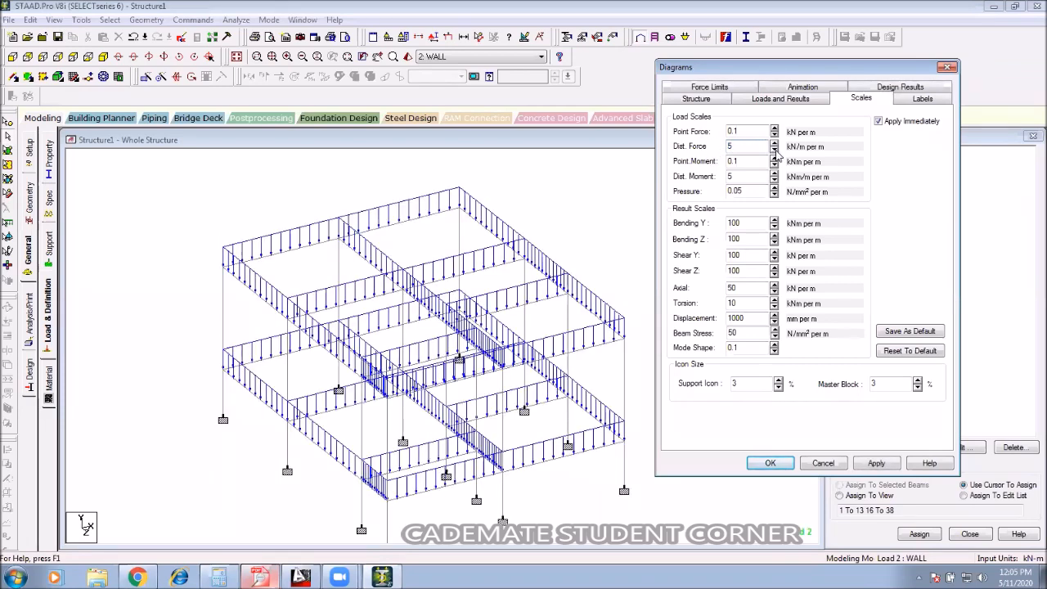
{"action": "left_click", "coordinate": [775, 151]}
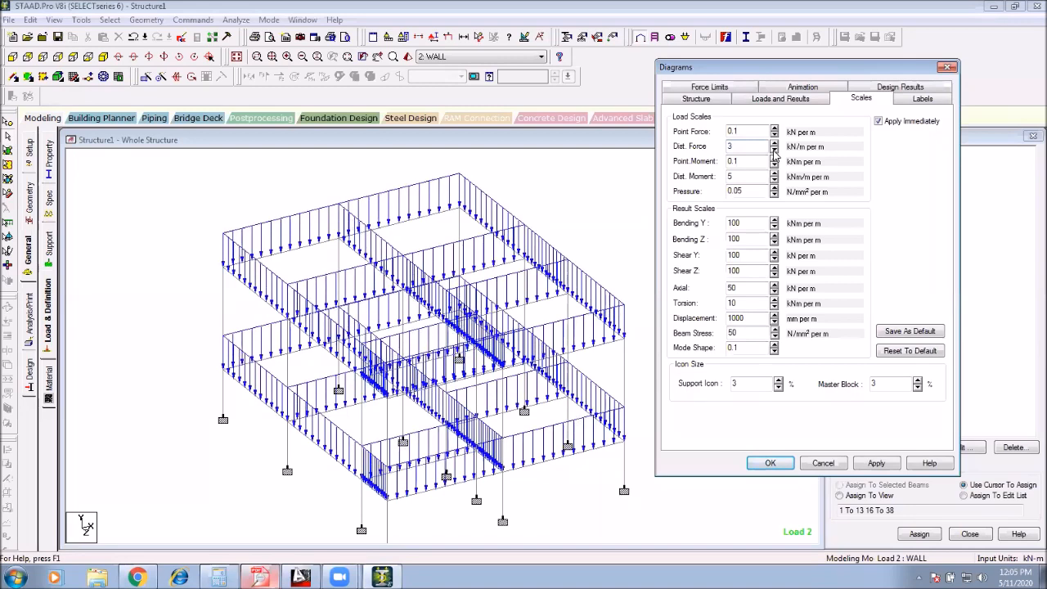
{"action": "left_click", "coordinate": [775, 151]}
{"action": "left_click", "coordinate": [775, 151]}
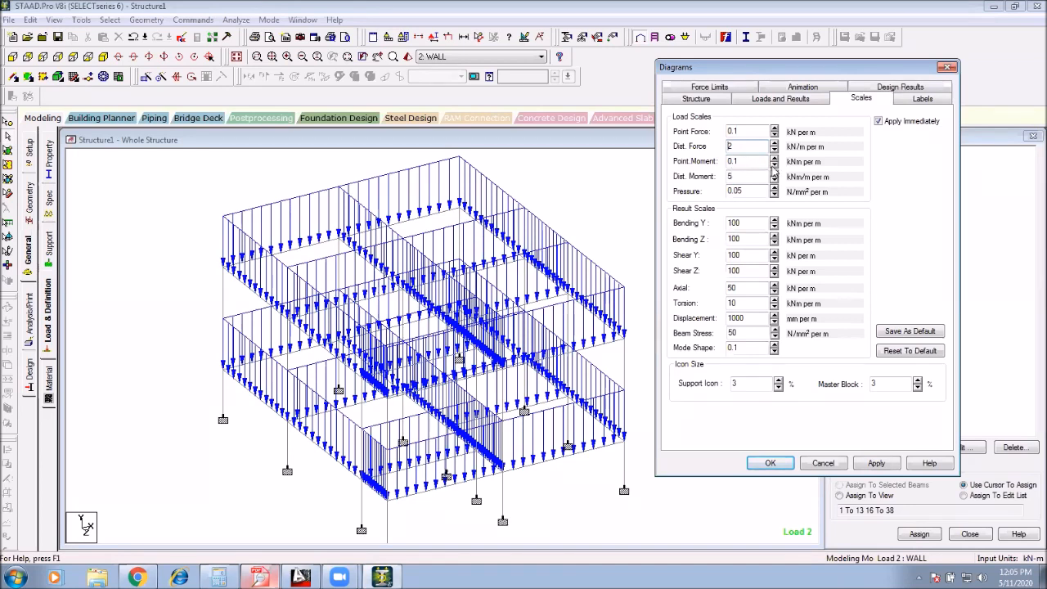
{"action": "double_click", "coordinate": [741, 162]}
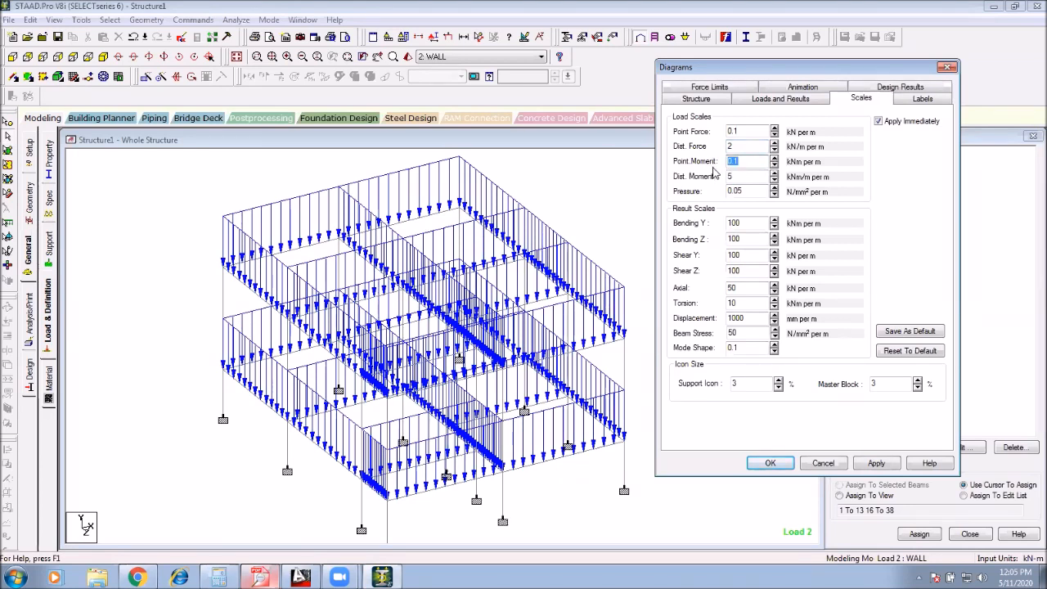
{"action": "double_click", "coordinate": [746, 176]}
{"action": "double_click", "coordinate": [748, 190]}
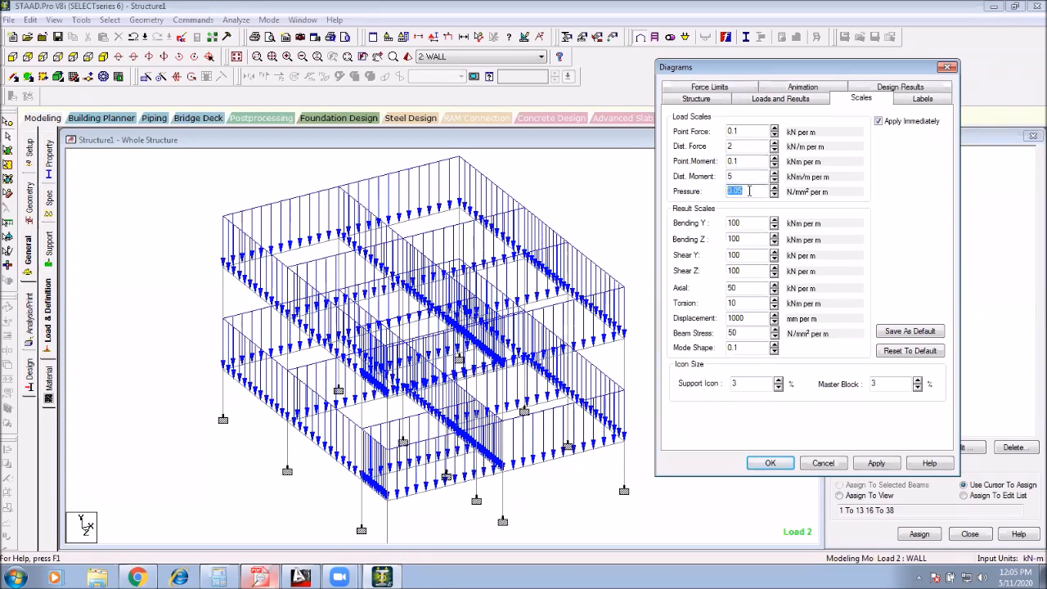
{"action": "left_click", "coordinate": [876, 463]}
{"action": "left_click", "coordinate": [770, 463]}
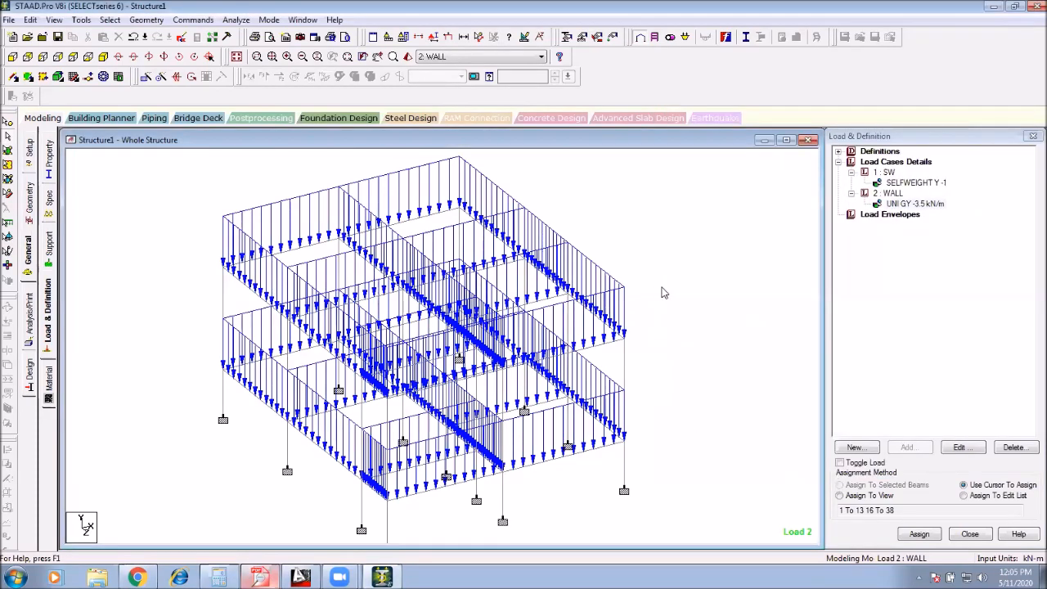
Step: Reopen the diagram scales, try a different distributed force scale with immediate application, and return it to 2 kN/m per m
{"action": "middle_click_drag", "start_coordinate": [655, 288], "coordinate": [679, 298]}
{"action": "scroll", "coordinate": [646, 323], "scroll_direction": "down", "scroll_amount": 2}
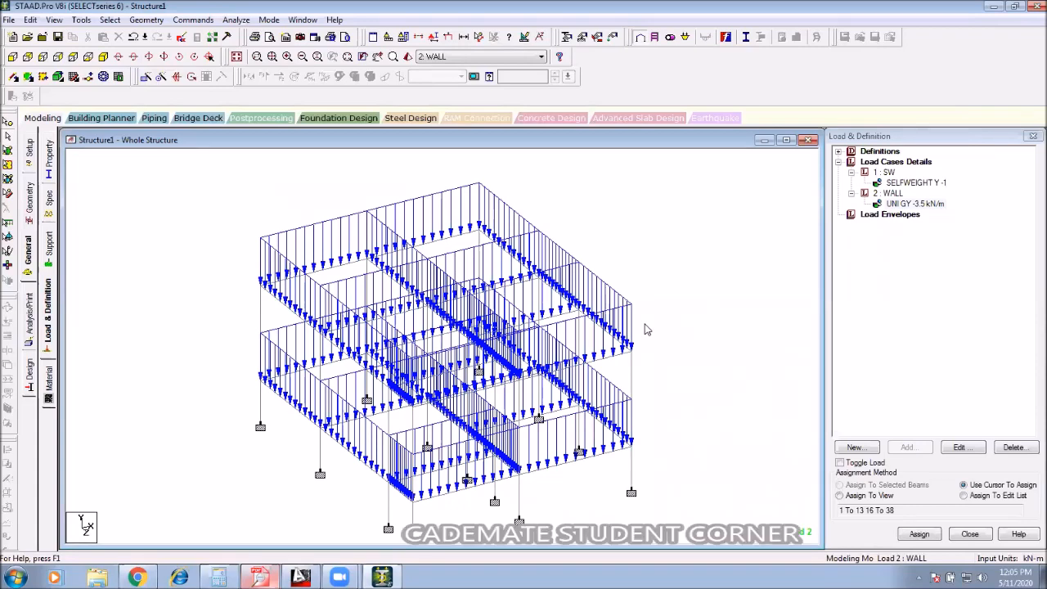
{"action": "middle_click_drag", "start_coordinate": [526, 349], "coordinate": [499, 310]}
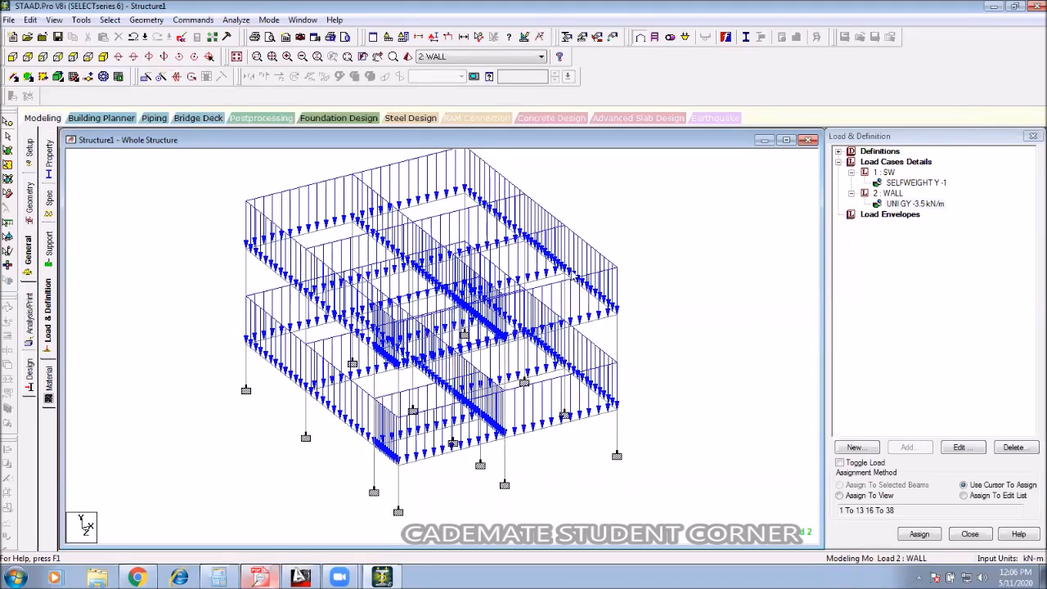
{"action": "left_click", "coordinate": [526, 39]}
{"action": "left_click_drag", "start_coordinate": [546, 85], "coordinate": [770, 49]}
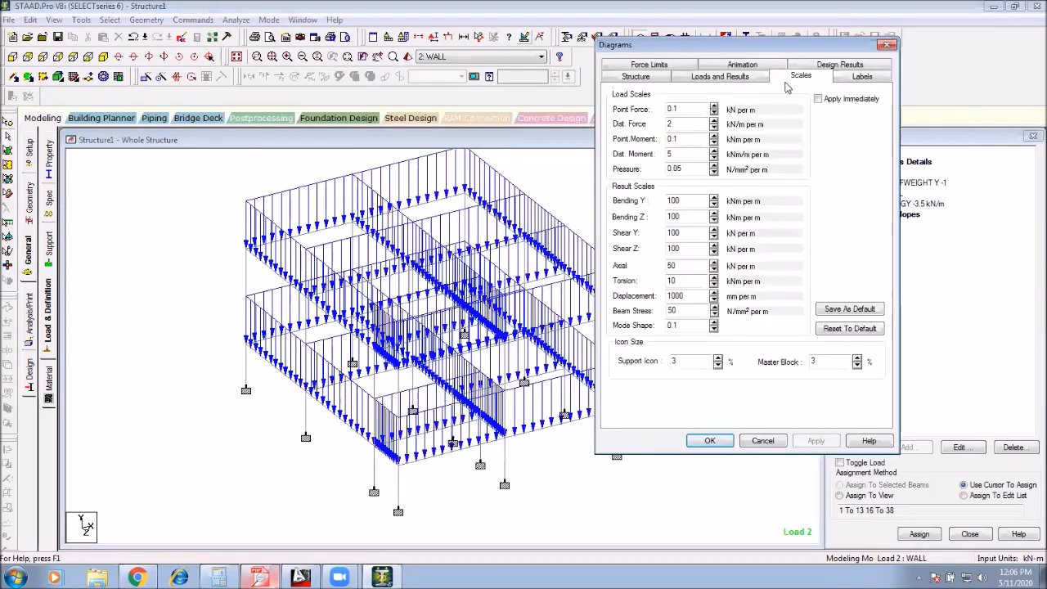
{"action": "left_click", "coordinate": [713, 120]}
{"action": "left_click", "coordinate": [713, 128]}
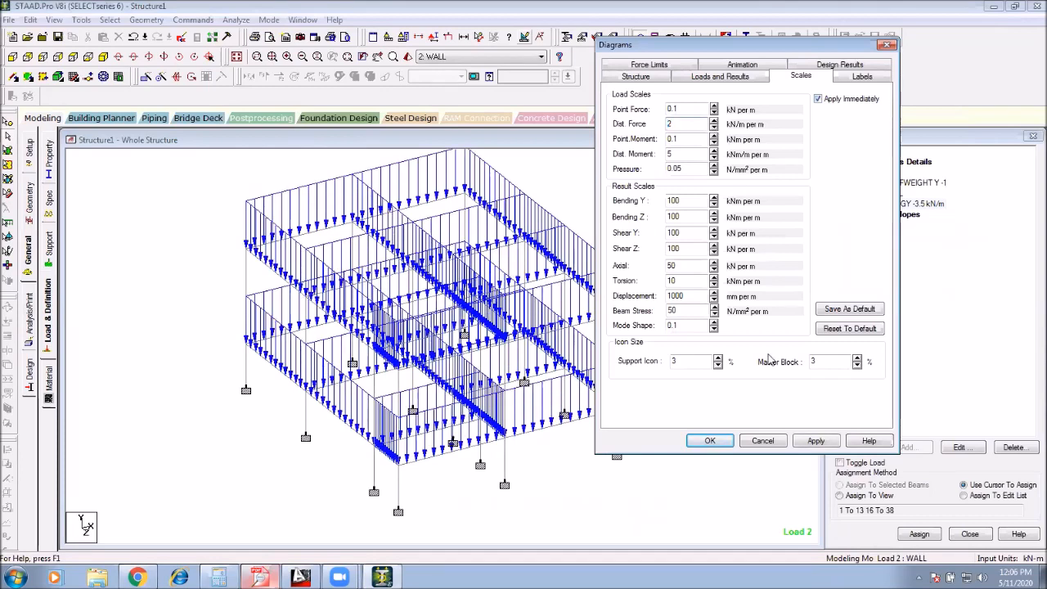
{"action": "left_click", "coordinate": [816, 441]}
{"action": "left_click", "coordinate": [709, 440]}
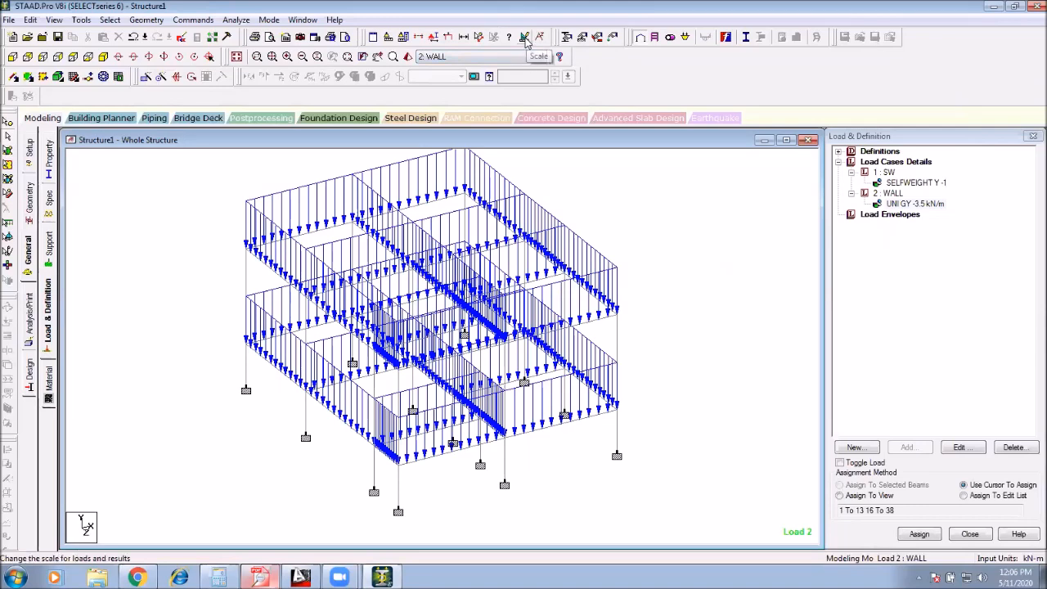
Step: Review the load and result scales once more with immediate application enabled, and accept them
{"action": "left_click", "coordinate": [524, 39]}
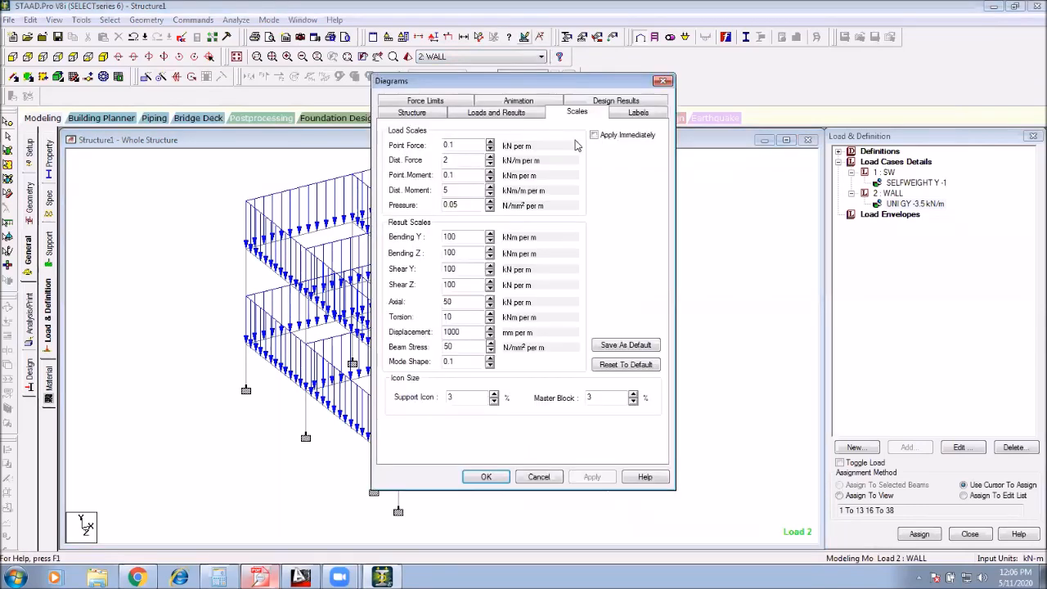
{"action": "left_click_drag", "start_coordinate": [568, 88], "coordinate": [764, 72]}
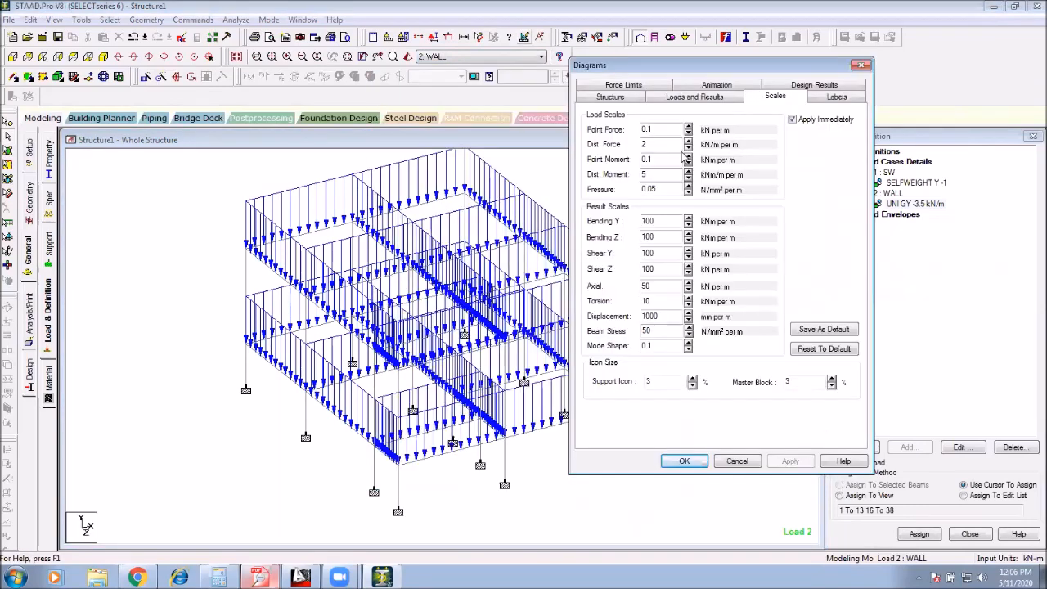
{"action": "left_click", "coordinate": [691, 464]}
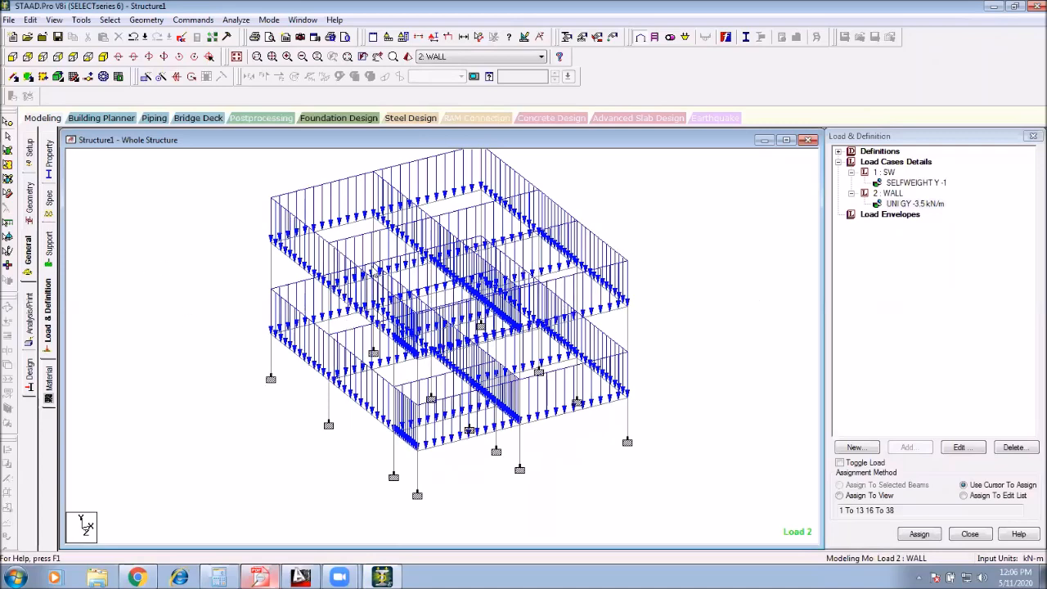
Step: Run the analysis of the structure, saving the modified model, and stay in modeling mode when finished
{"action": "left_click", "coordinate": [236, 20]}
{"action": "left_click", "coordinate": [261, 34]}
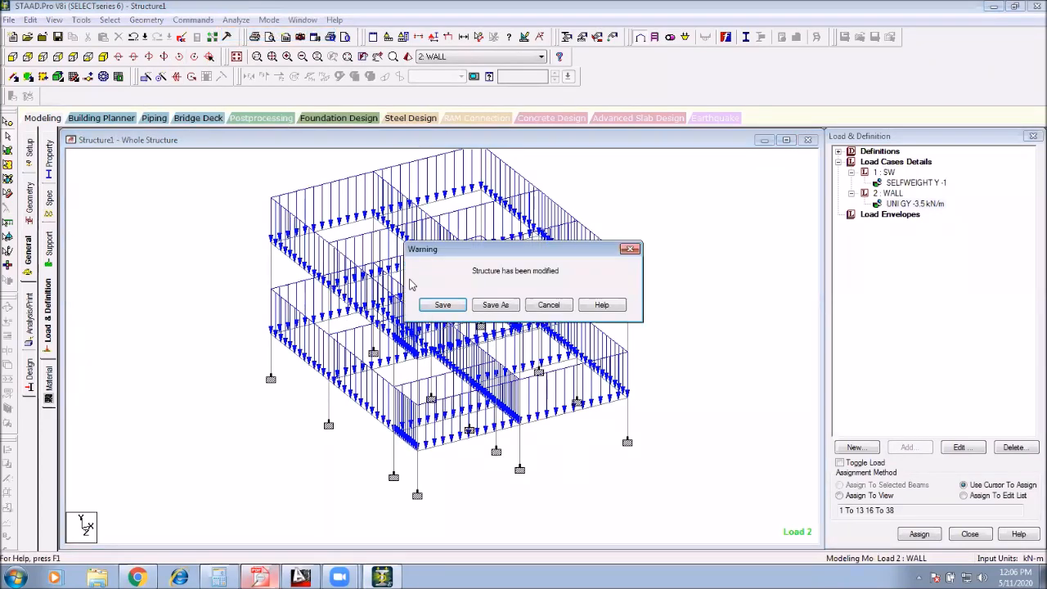
{"action": "left_click", "coordinate": [458, 305]}
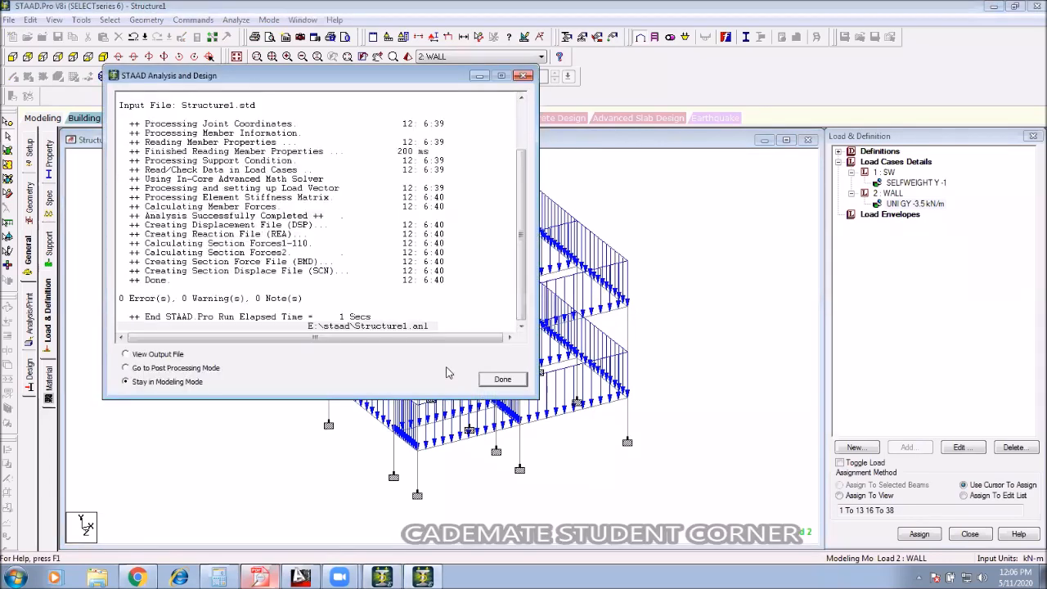
{"action": "left_click", "coordinate": [512, 380]}
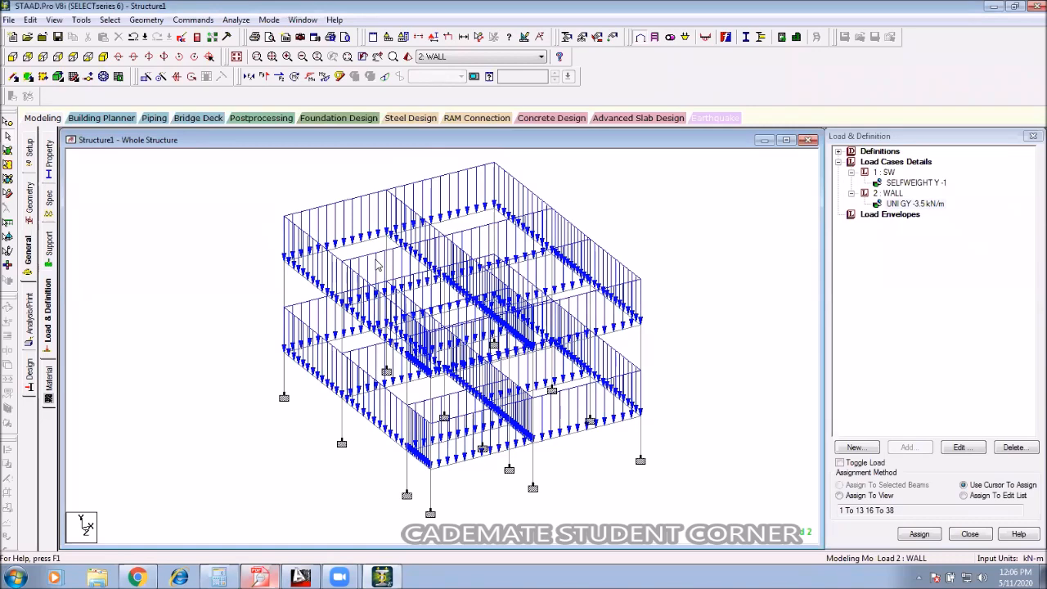
Step: Show the Bending Z moment diagram for load case 2: WALL and collapse that case to hide its load arrows
{"action": "middle_click_drag", "start_coordinate": [360, 232], "coordinate": [322, 209]}
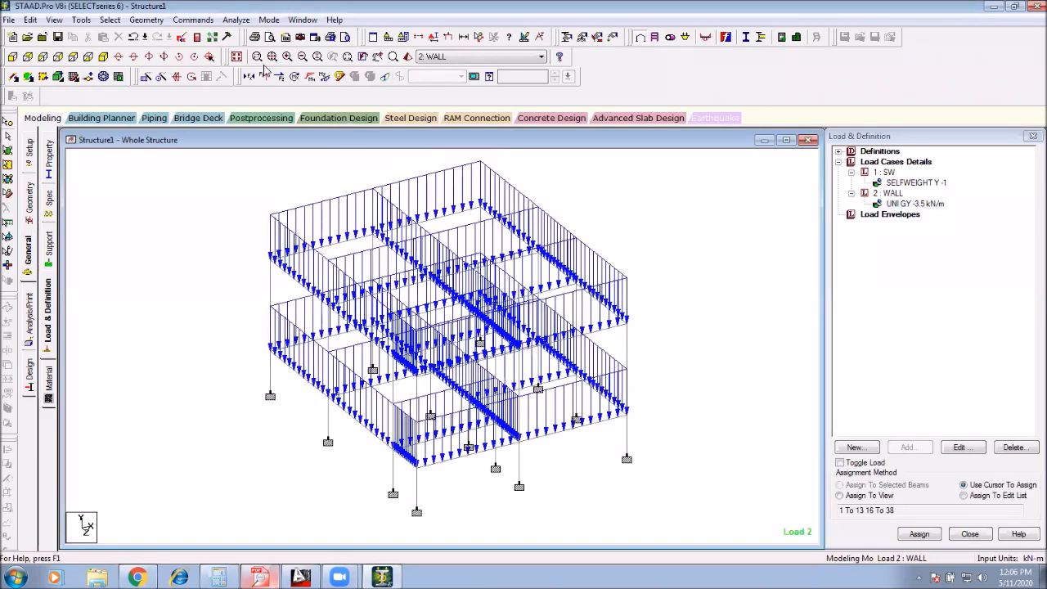
{"action": "left_click", "coordinate": [324, 77]}
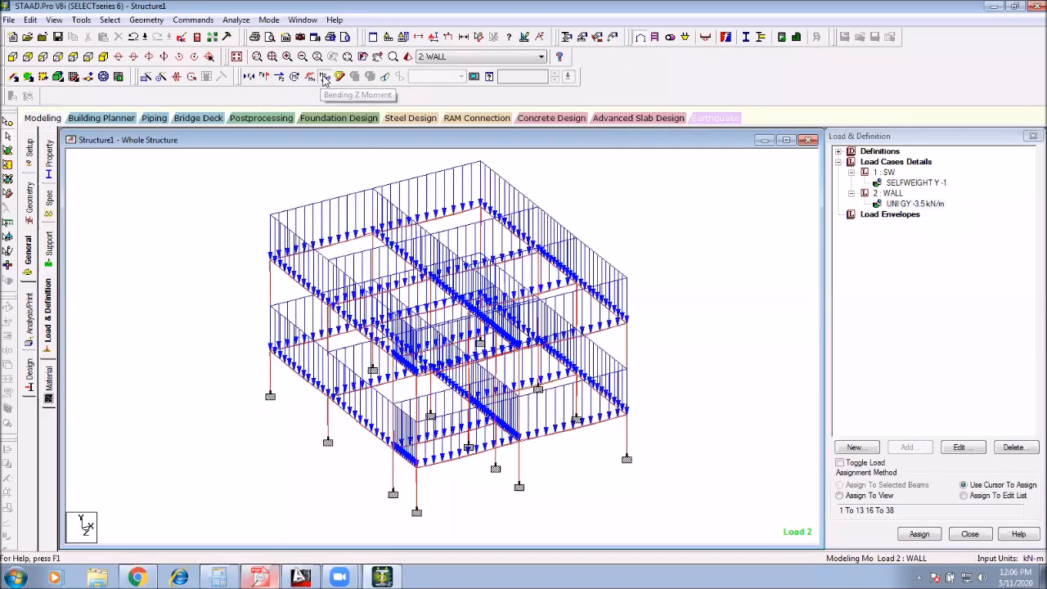
{"action": "scroll", "coordinate": [328, 245], "scroll_direction": "up", "scroll_amount": 2}
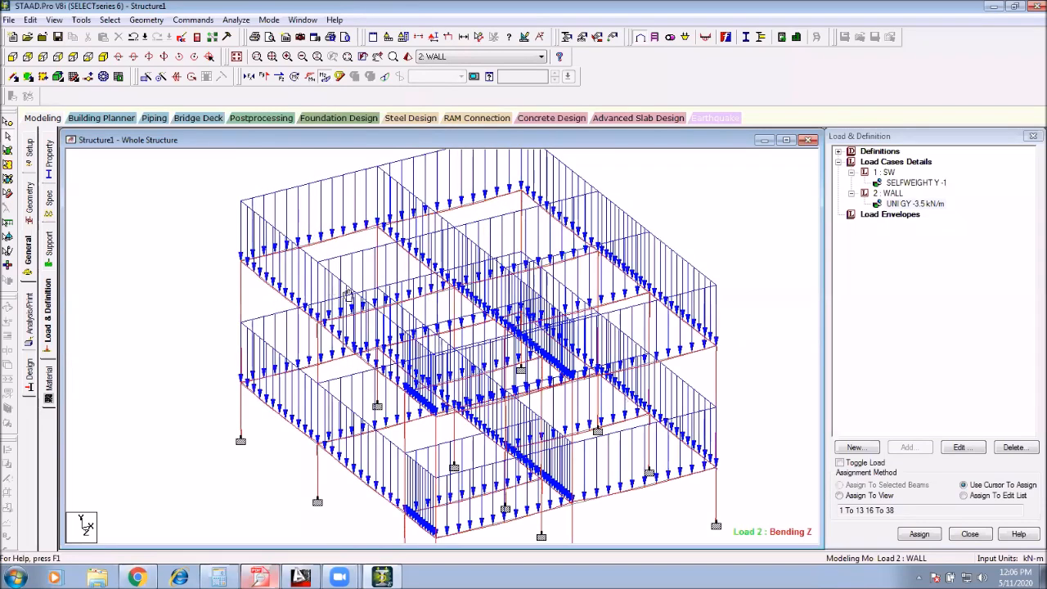
{"action": "scroll", "coordinate": [343, 291], "scroll_direction": "up", "scroll_amount": 1}
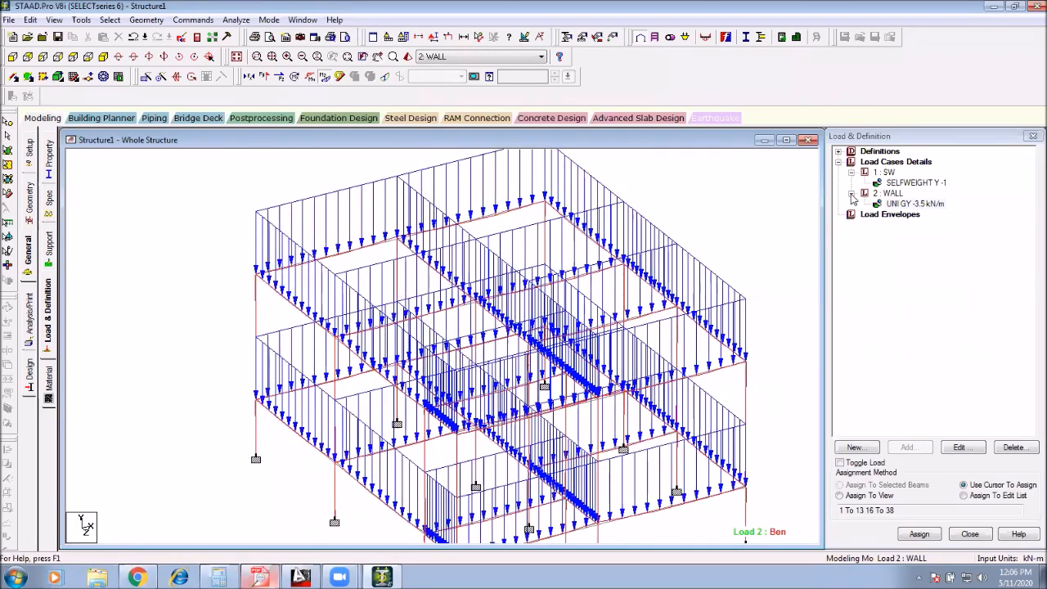
{"action": "left_click", "coordinate": [851, 194]}
{"action": "scroll", "coordinate": [583, 273], "scroll_direction": "down", "scroll_amount": 2}
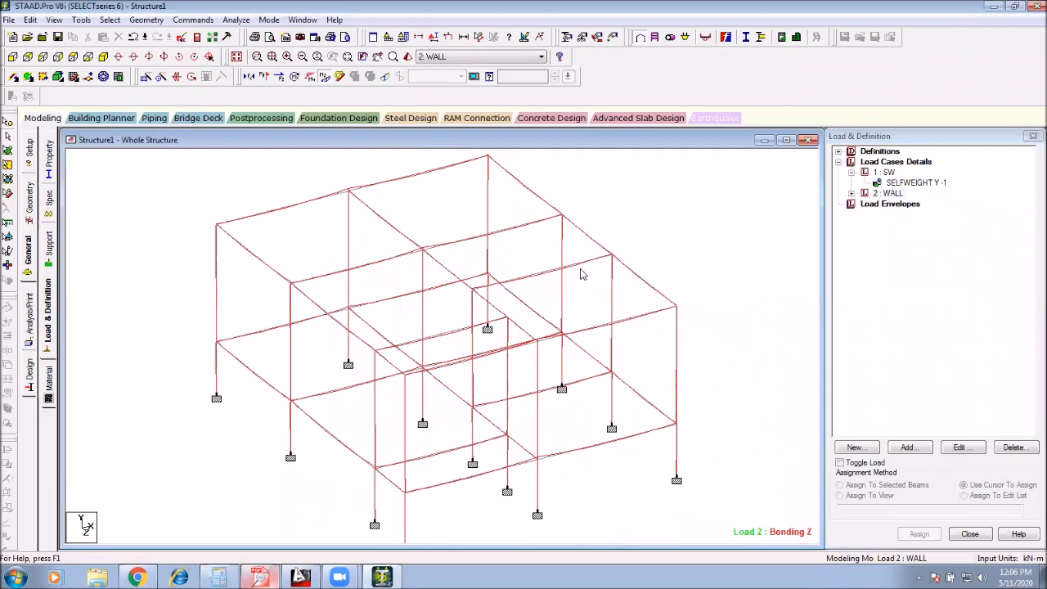
Step: Examine the Bending Z moment diagram along the beams and columns of both storeys of the frame
{"action": "middle_click_drag", "start_coordinate": [444, 302], "coordinate": [467, 346]}
{"action": "scroll", "coordinate": [469, 346], "scroll_direction": "up", "scroll_amount": 2}
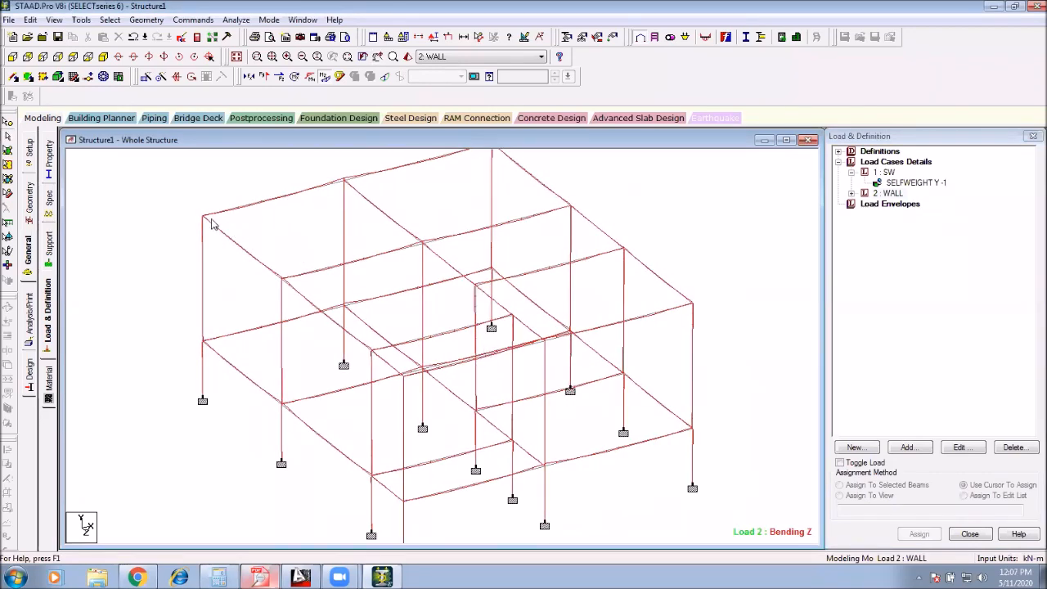
{"action": "scroll", "coordinate": [493, 210], "scroll_direction": "up", "scroll_amount": 4}
{"action": "scroll", "coordinate": [523, 324], "scroll_direction": "up", "scroll_amount": 4}
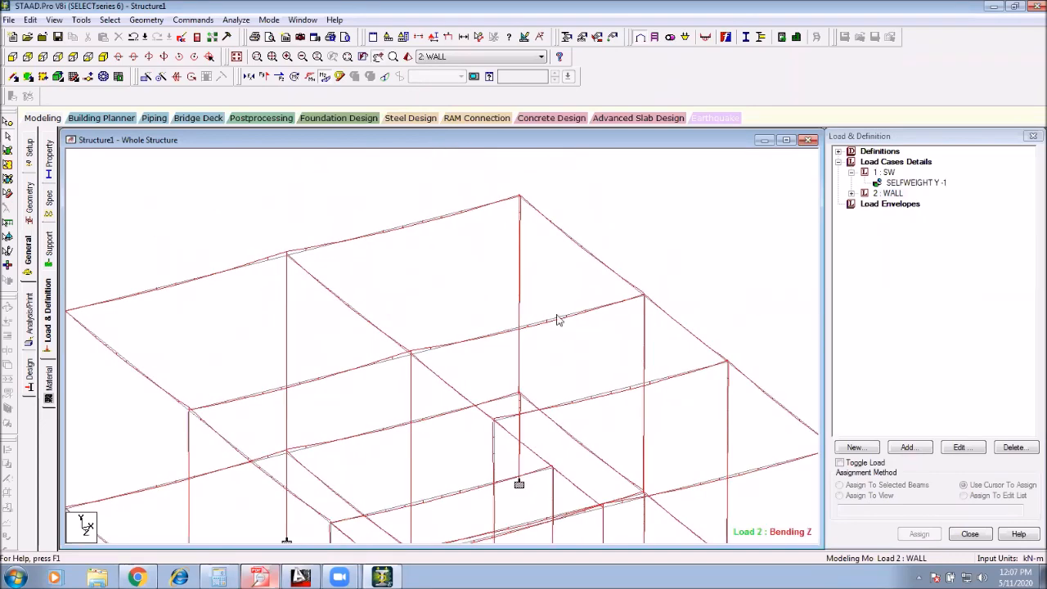
{"action": "scroll", "coordinate": [664, 255], "scroll_direction": "up", "scroll_amount": 1}
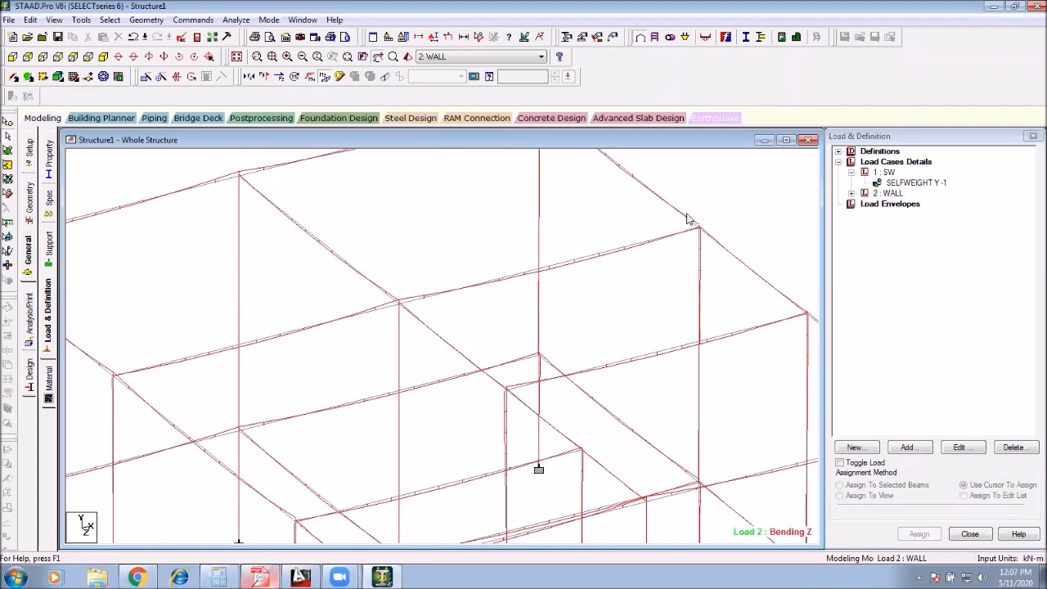
{"action": "scroll", "coordinate": [479, 288], "scroll_direction": "down", "scroll_amount": 5}
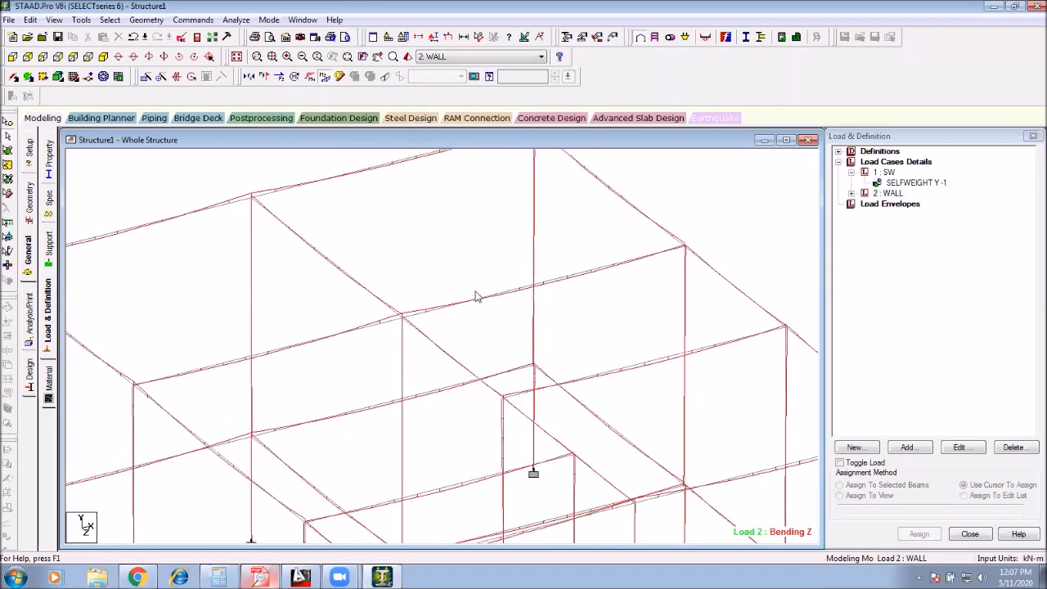
{"action": "scroll", "coordinate": [486, 264], "scroll_direction": "down", "scroll_amount": 2}
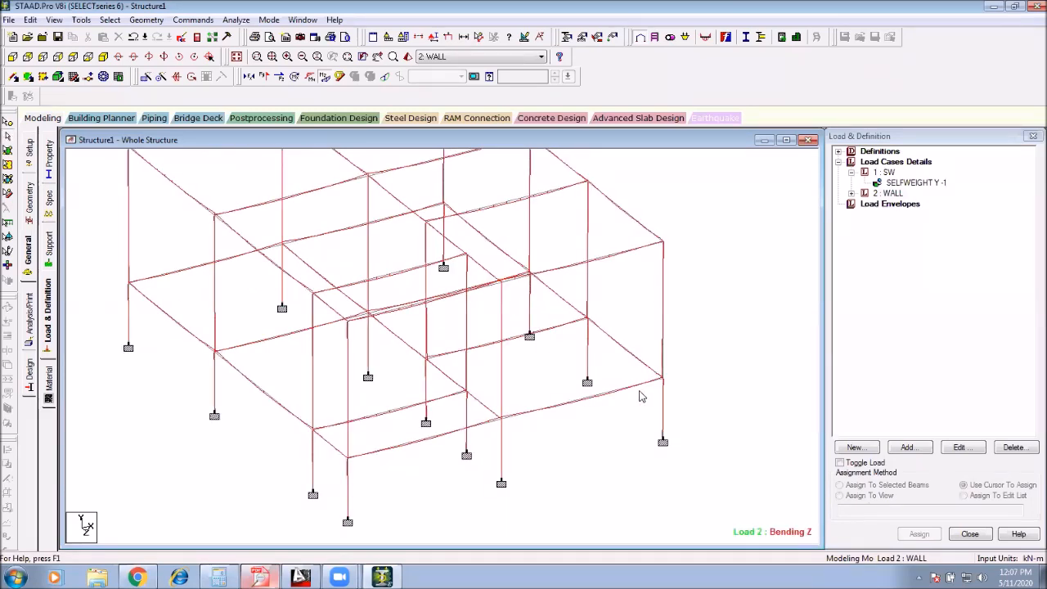
{"action": "middle_click_drag", "start_coordinate": [647, 343], "coordinate": [655, 378]}
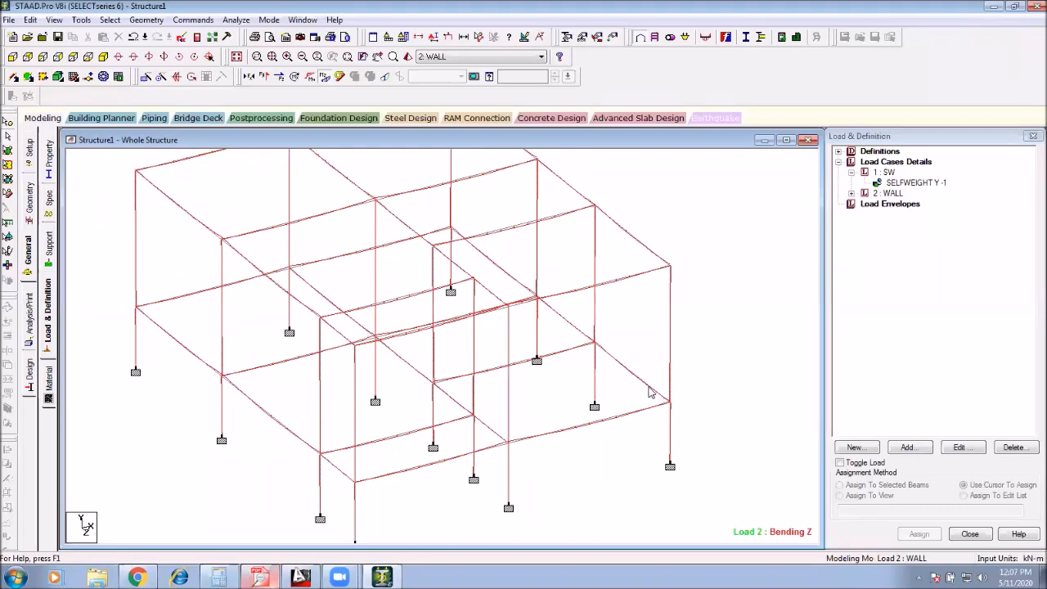
{"action": "middle_click_drag", "start_coordinate": [628, 349], "coordinate": [647, 390]}
{"action": "middle_click_drag", "start_coordinate": [597, 326], "coordinate": [606, 337]}
{"action": "scroll", "coordinate": [434, 292], "scroll_direction": "down", "scroll_amount": 2}
{"action": "mouse_move", "coordinate": [517, 358]}
{"action": "middle_mouse_down"}
{"action": "mouse_move", "coordinate": [497, 325]}
{"action": "mouse_move", "coordinate": [505, 343]}
{"action": "middle_mouse_up"}
{"action": "scroll", "coordinate": [497, 366], "scroll_direction": "down", "scroll_amount": 1}
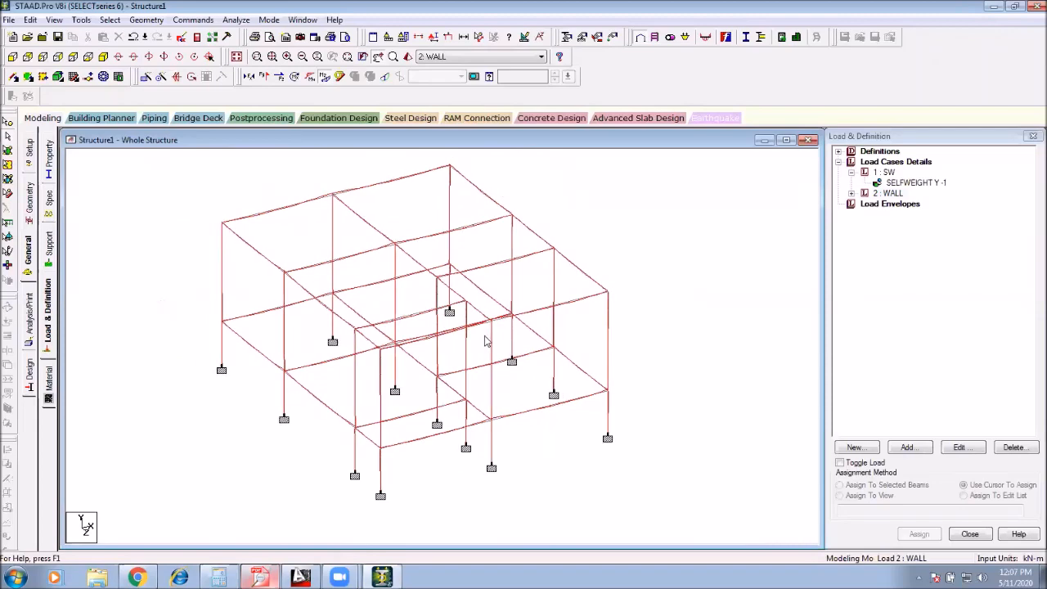
Step: Set the Bending Z result scale to 15 kNm per m with immediate application enabled, and accept the diagram scales
{"action": "left_click", "coordinate": [526, 39]}
{"action": "left_click_drag", "start_coordinate": [574, 79], "coordinate": [814, 65]}
{"action": "left_click", "coordinate": [836, 118]}
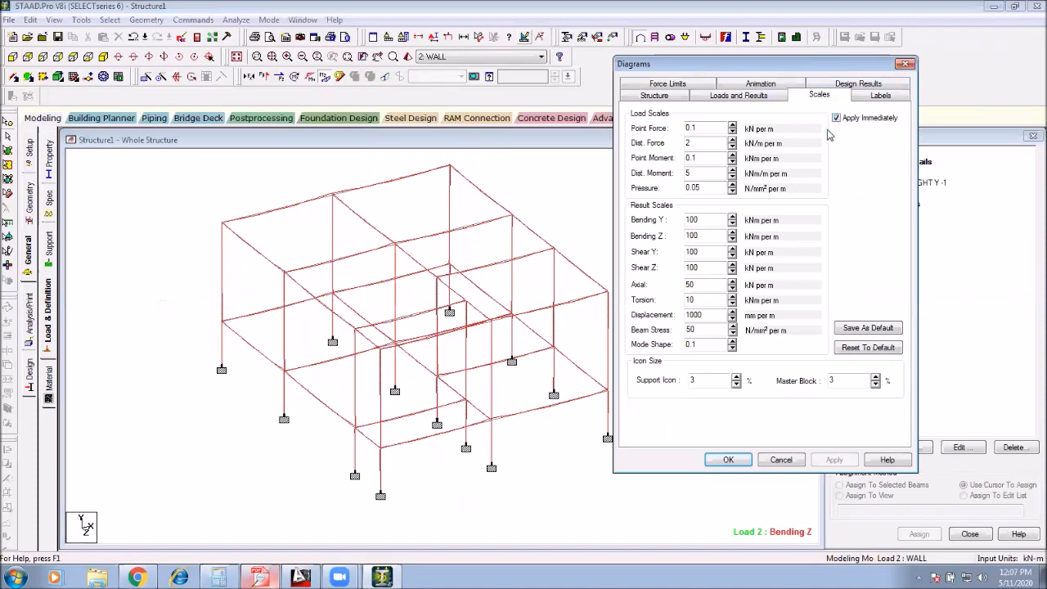
{"action": "double_click", "coordinate": [697, 236]}
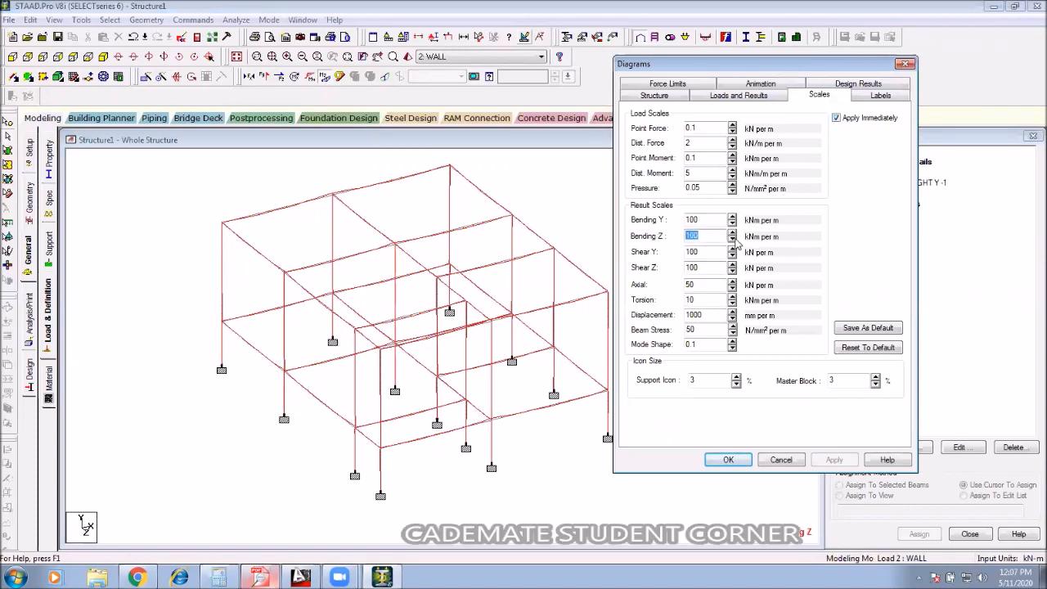
{"action": "type", "text": "60"}
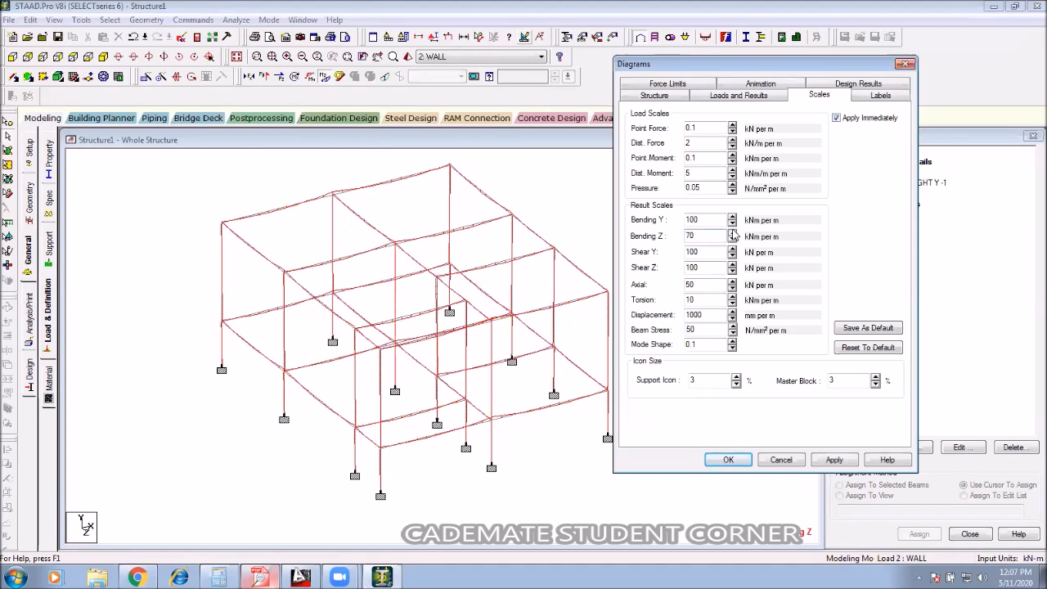
{"action": "left_click", "coordinate": [732, 233]}
{"action": "left_click", "coordinate": [734, 240]}
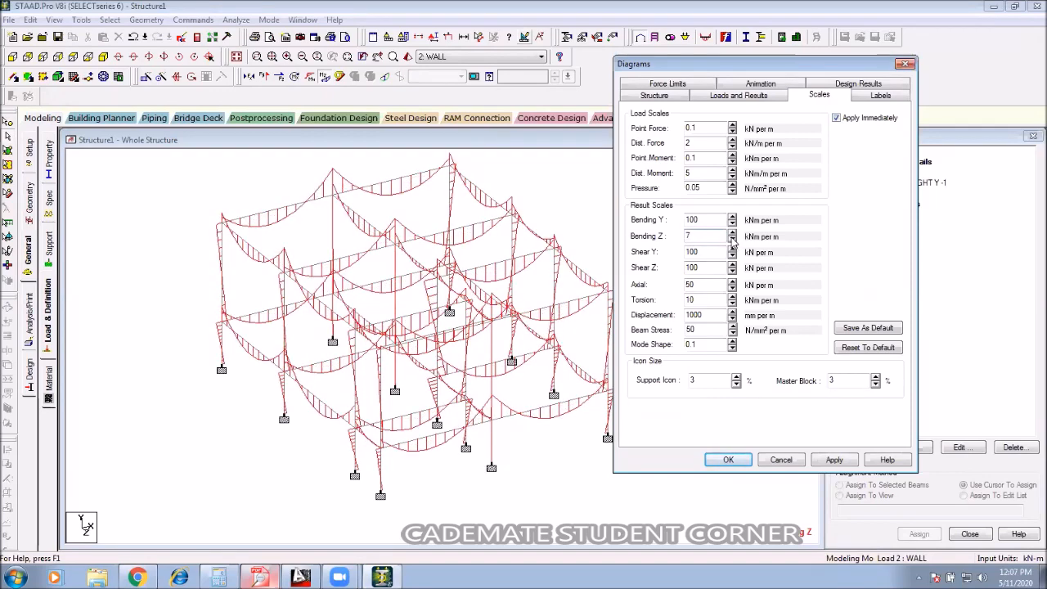
{"action": "left_click", "coordinate": [732, 233]}
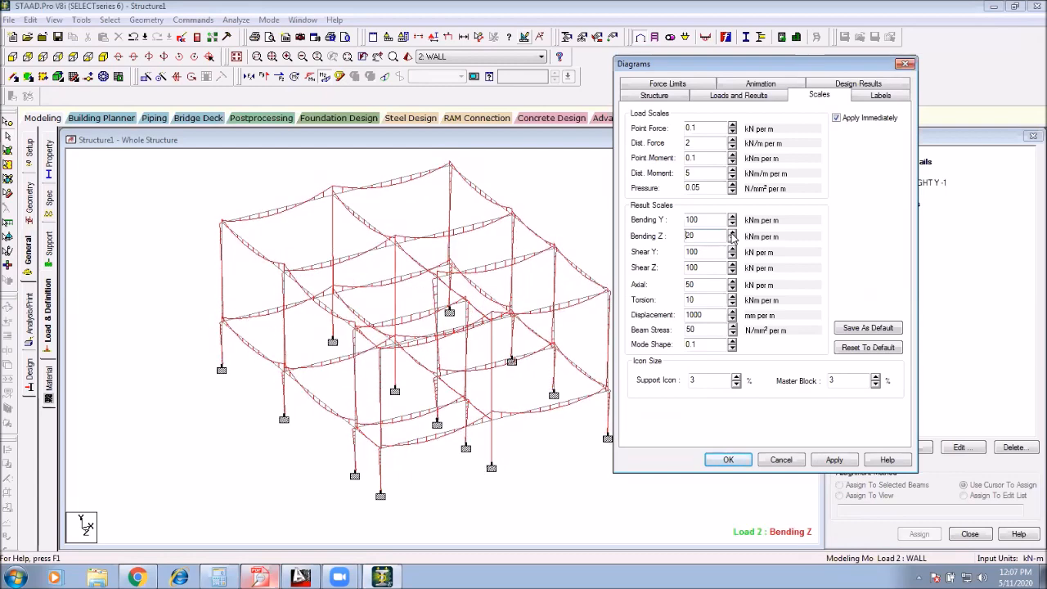
{"action": "left_click", "coordinate": [733, 241]}
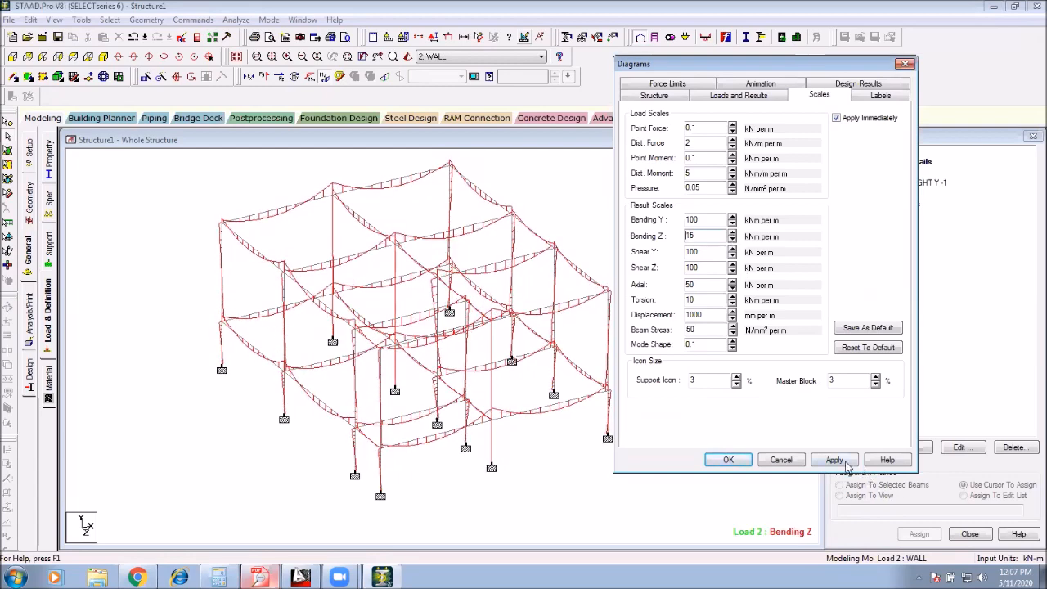
{"action": "left_click", "coordinate": [728, 459]}
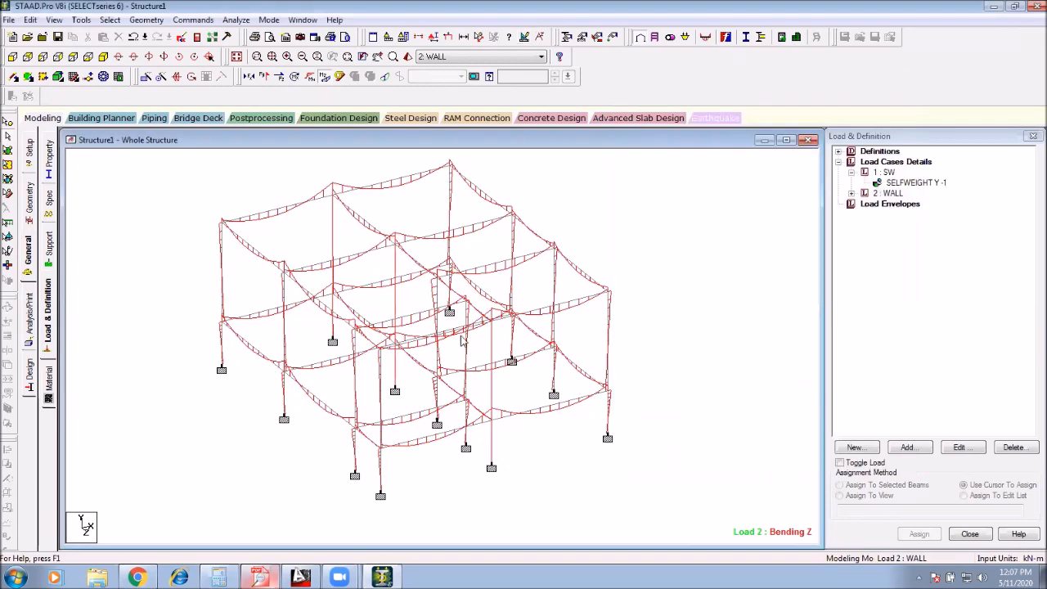
Step: Examine the rescaled Bending Z moment diagram on the beams and columns of both storeys, and hide it
{"action": "scroll", "coordinate": [238, 294], "scroll_direction": "up", "scroll_amount": 3}
{"action": "scroll", "coordinate": [278, 296], "scroll_direction": "up", "scroll_amount": 1}
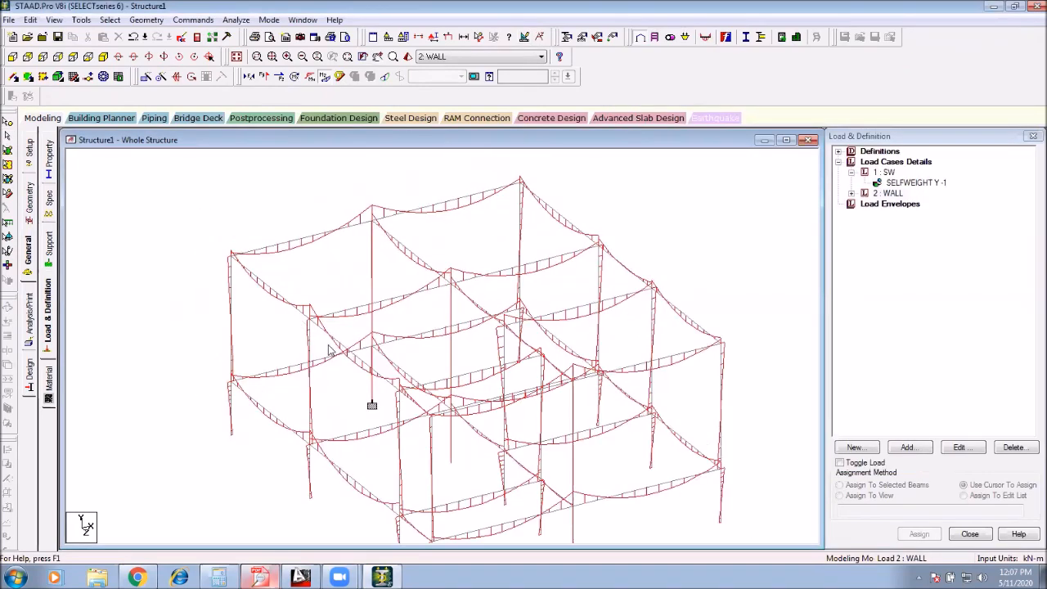
{"action": "scroll", "coordinate": [218, 234], "scroll_direction": "up", "scroll_amount": 1}
{"action": "scroll", "coordinate": [255, 325], "scroll_direction": "up", "scroll_amount": 1}
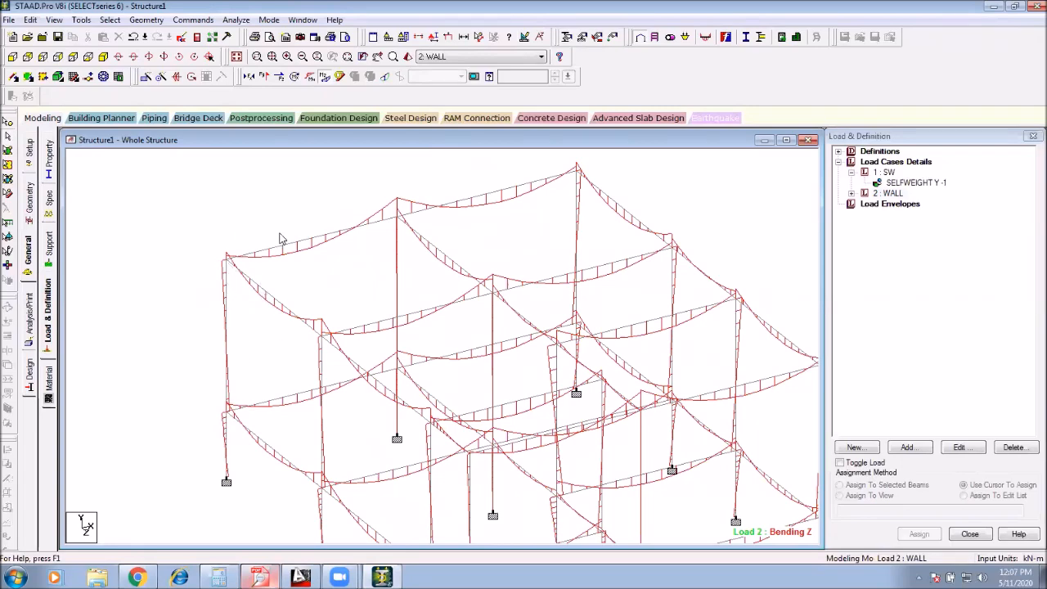
{"action": "middle_click_drag", "start_coordinate": [622, 267], "coordinate": [497, 241]}
{"action": "scroll", "coordinate": [529, 316], "scroll_direction": "down", "scroll_amount": 3}
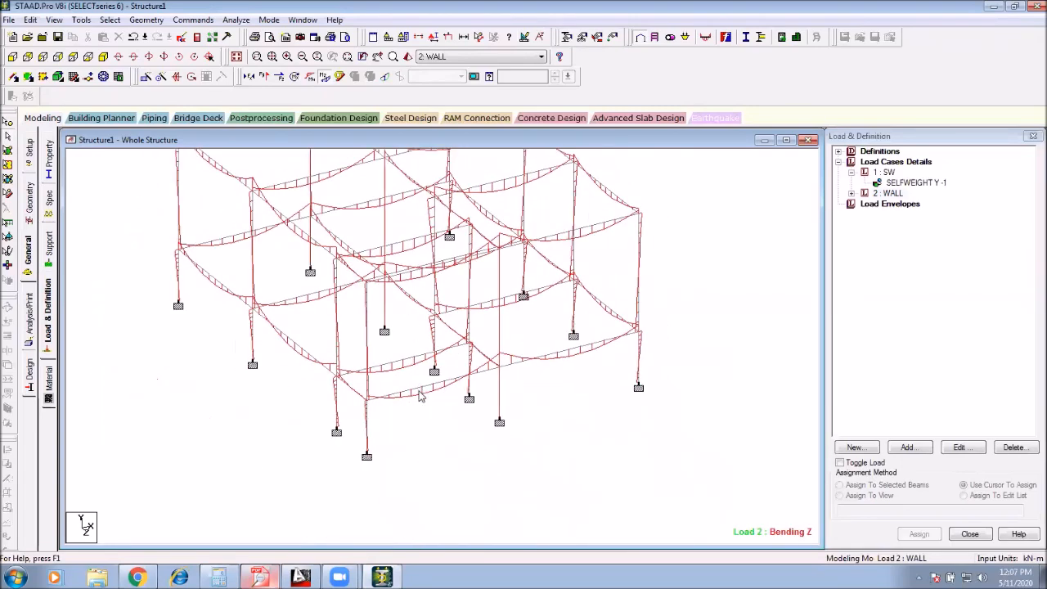
{"action": "scroll", "coordinate": [418, 391], "scroll_direction": "down", "scroll_amount": 1}
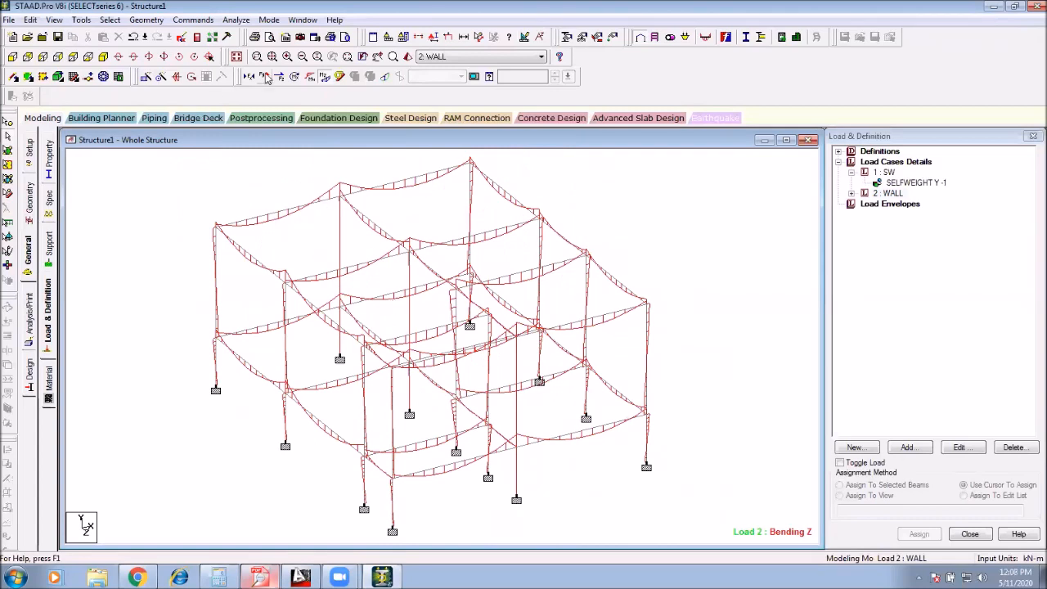
{"action": "left_click", "coordinate": [329, 76]}
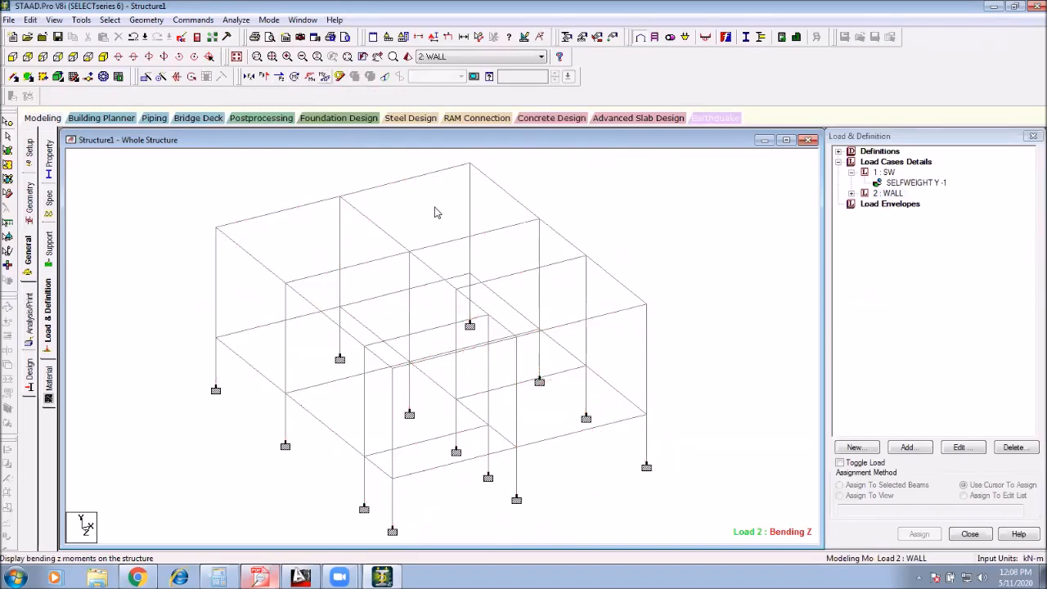
{"action": "scroll", "coordinate": [434, 224], "scroll_direction": "down", "scroll_amount": 3}
{"action": "middle_click_drag", "start_coordinate": [446, 263], "coordinate": [455, 234]}
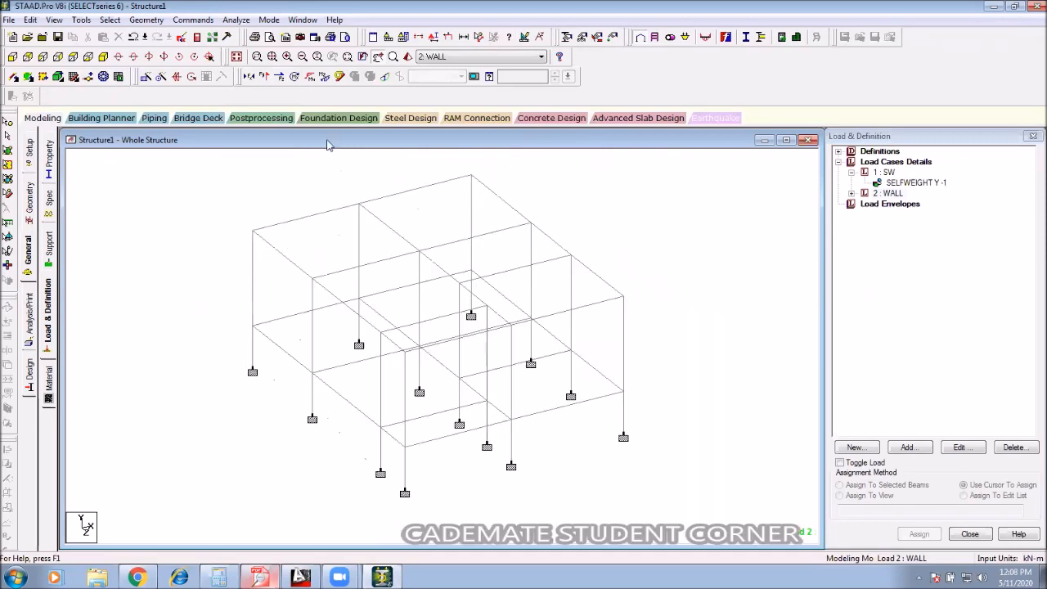
Step: View the Bending Y moment diagram for load case 2, compare it with Bending Z, and hide both diagrams
{"action": "left_click", "coordinate": [314, 76]}
{"action": "middle_click_drag", "start_coordinate": [363, 266], "coordinate": [372, 283]}
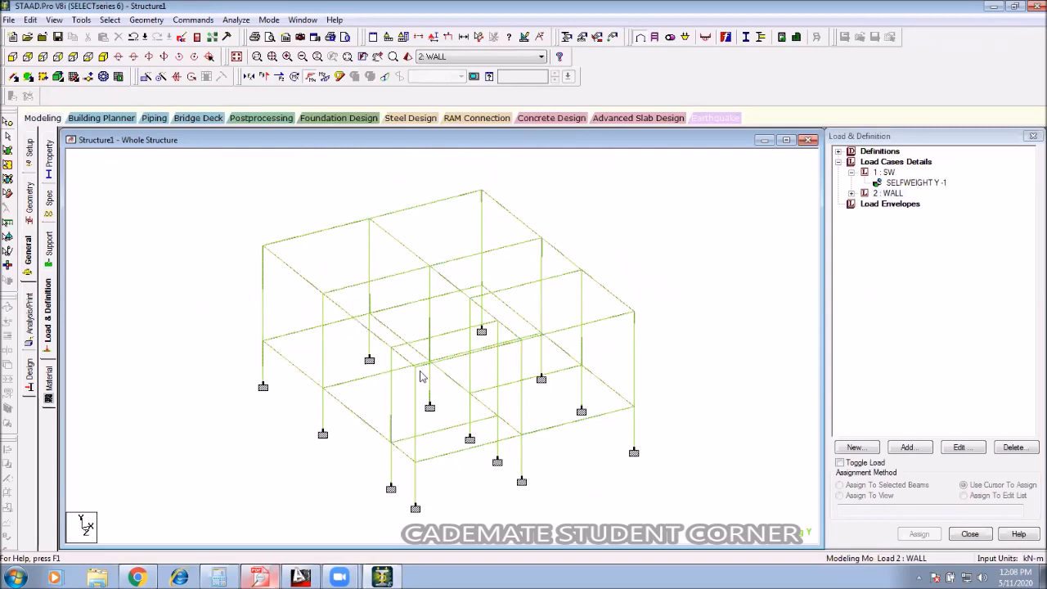
{"action": "scroll", "coordinate": [358, 339], "scroll_direction": "up", "scroll_amount": 2}
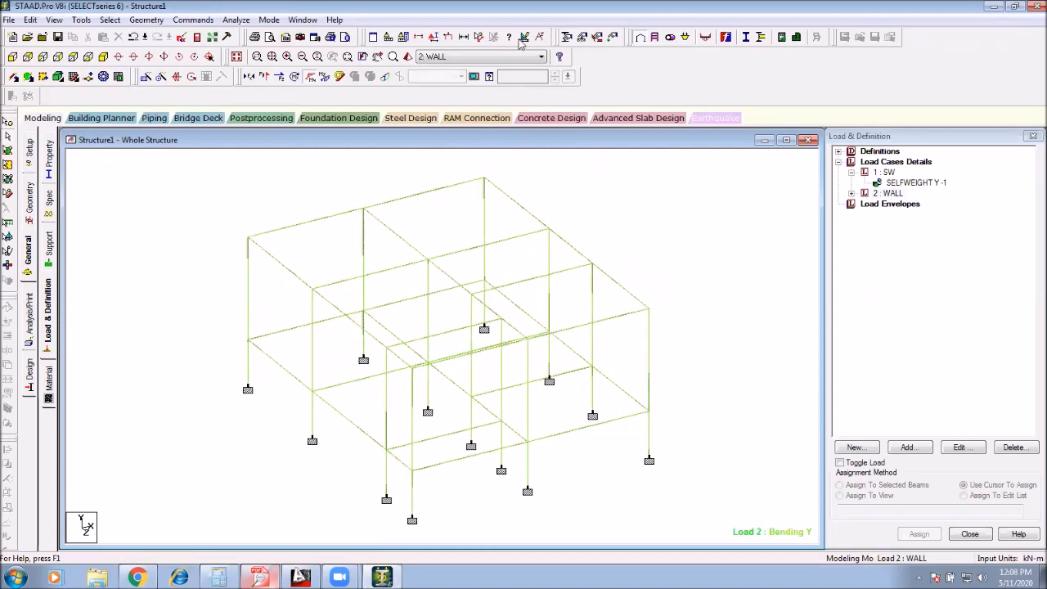
{"action": "scroll", "coordinate": [551, 270], "scroll_direction": "down", "scroll_amount": 2}
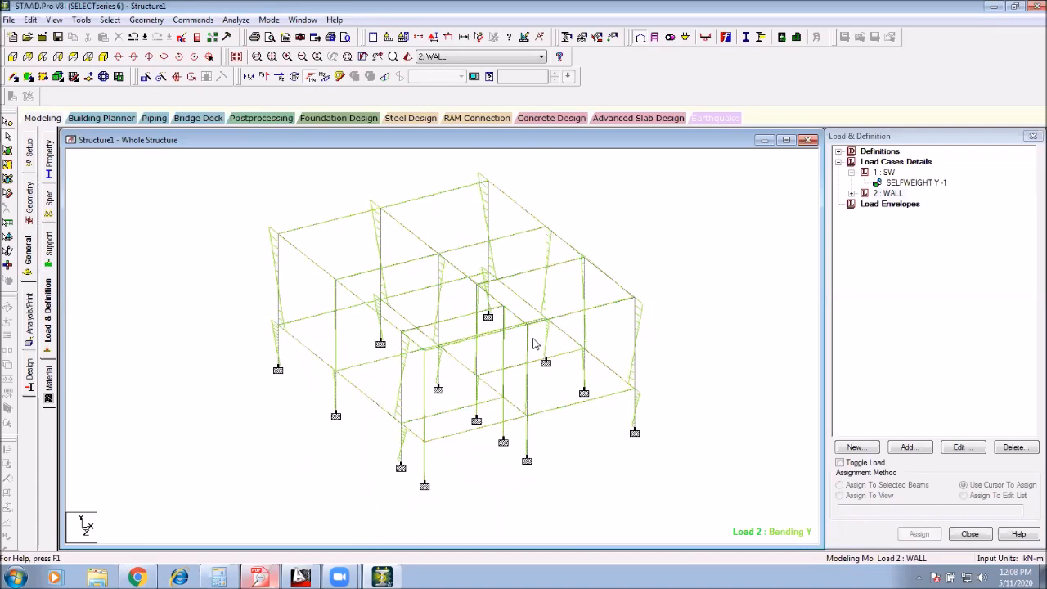
{"action": "left_click", "coordinate": [312, 77]}
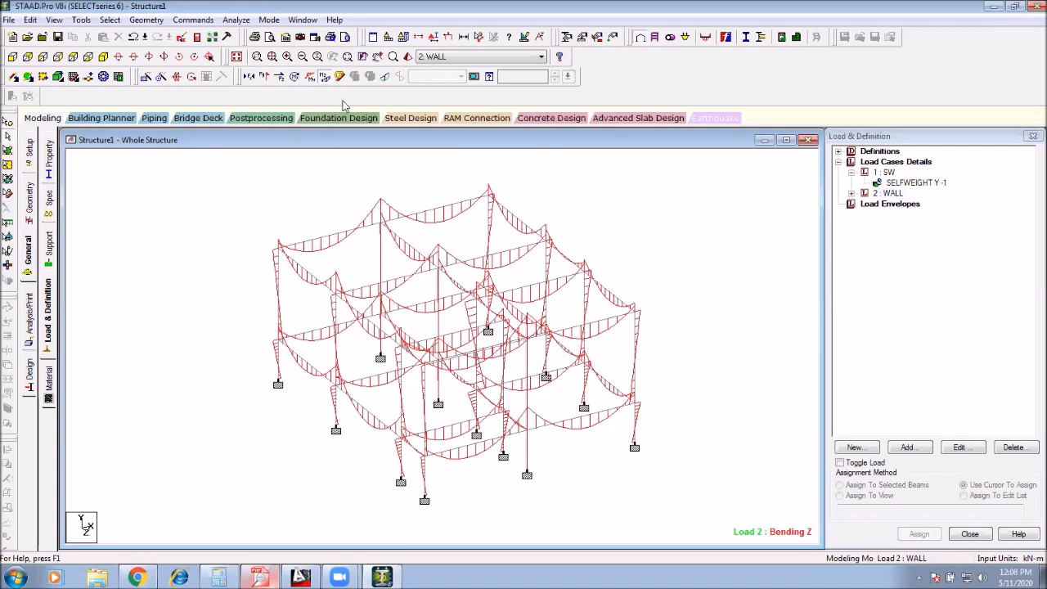
{"action": "left_click", "coordinate": [325, 76]}
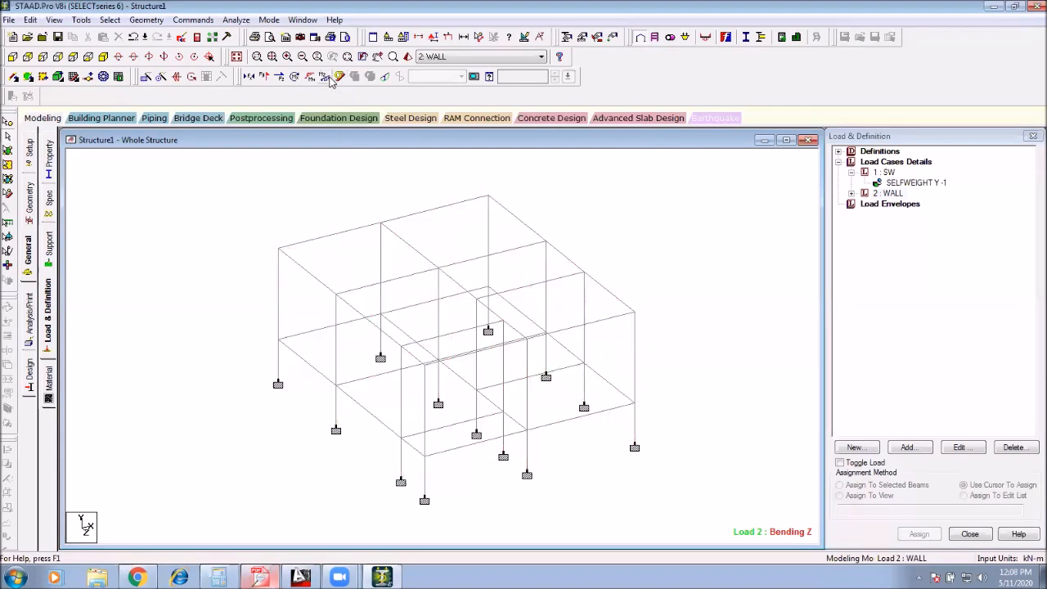
Step: Display the deflected shape of the frame for the wall load, inspect it across the structure, and hide it
{"action": "left_click", "coordinate": [386, 77]}
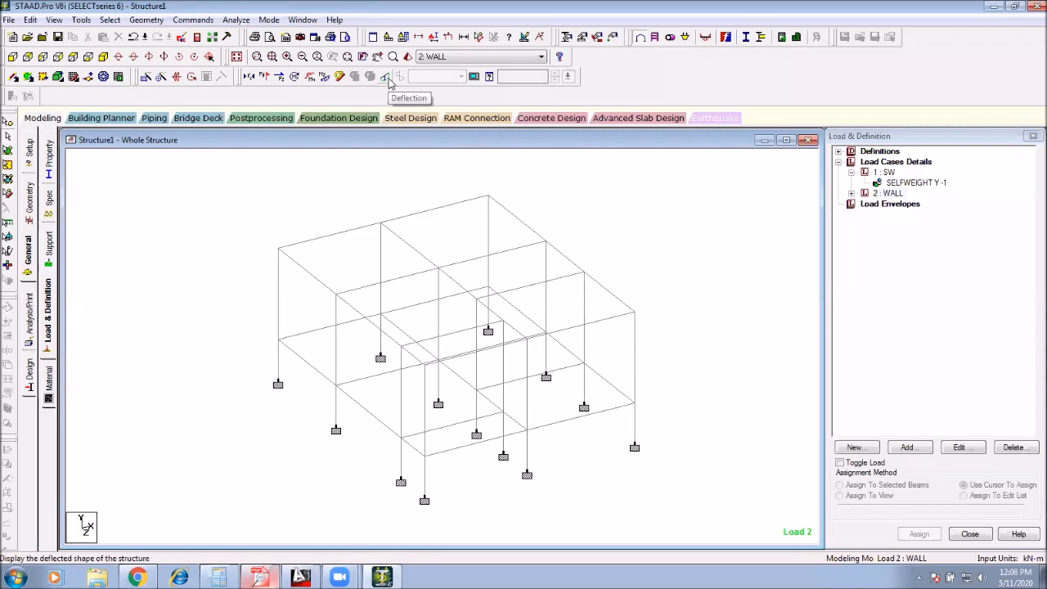
{"action": "left_click", "coordinate": [388, 79]}
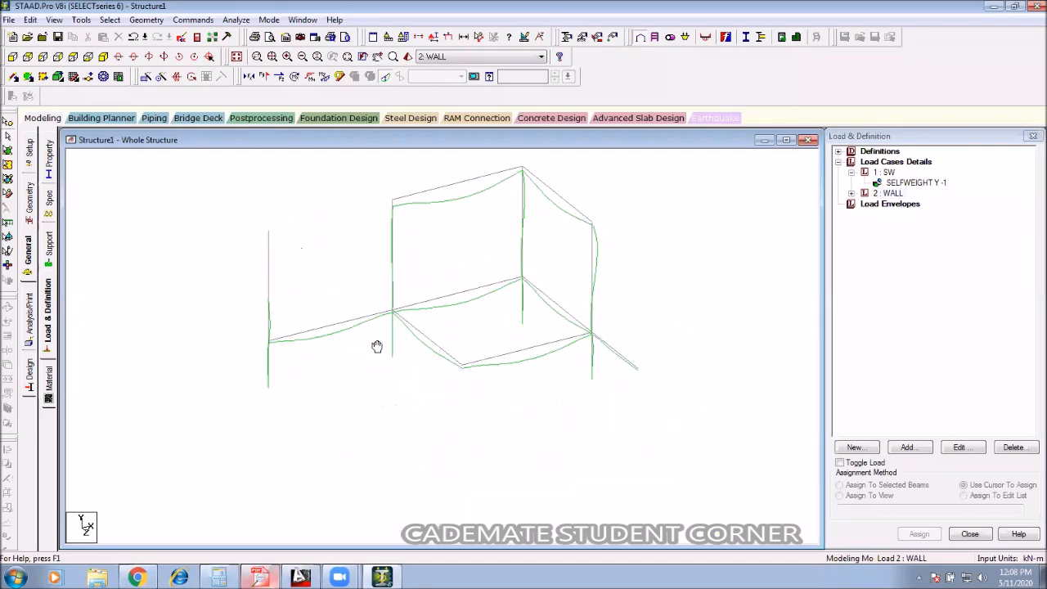
{"action": "middle_click_drag", "start_coordinate": [408, 409], "coordinate": [395, 320]}
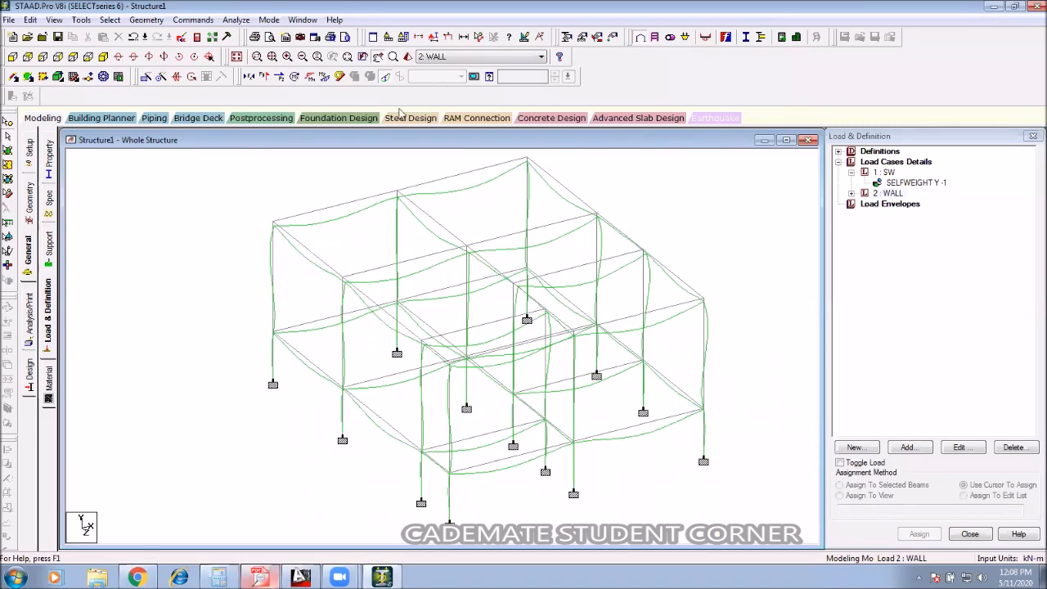
{"action": "left_click", "coordinate": [390, 76]}
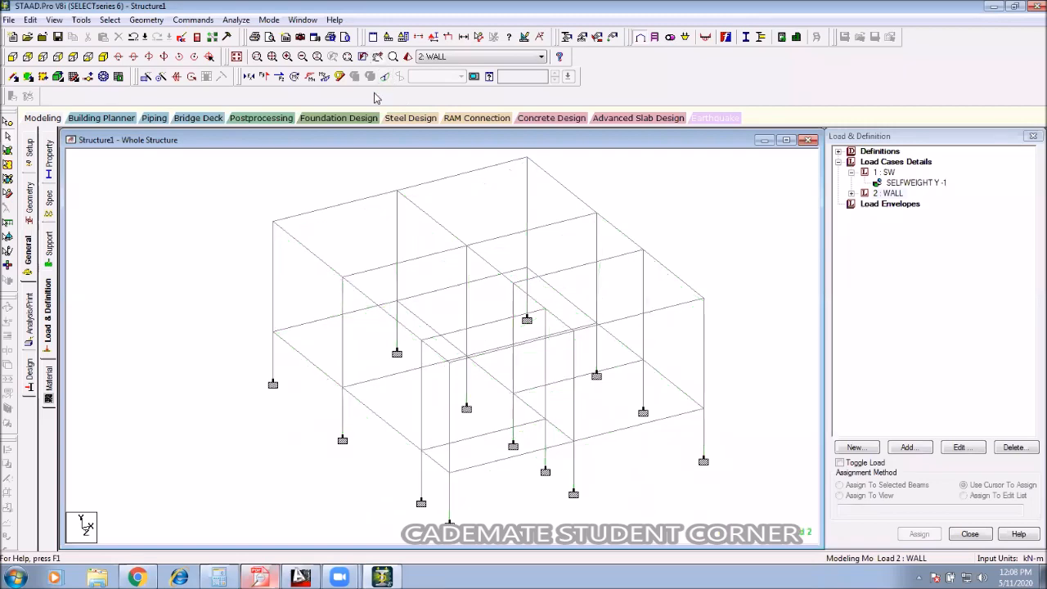
Step: View the Axial Force and Shear Y diagrams one after the other for load case 2, hiding each after inspection
{"action": "left_click", "coordinate": [250, 77]}
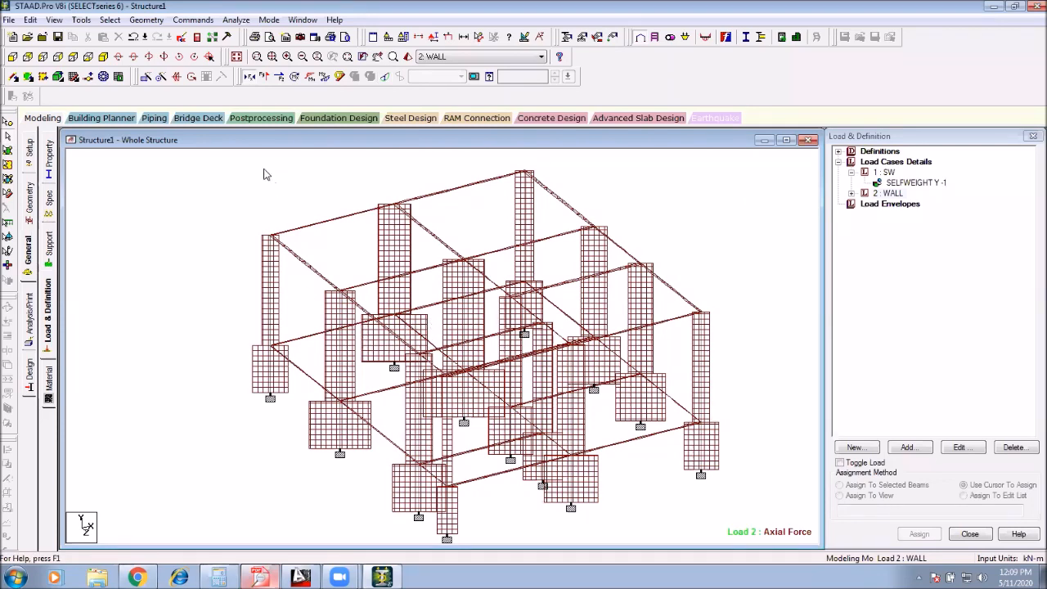
{"action": "left_click", "coordinate": [250, 78]}
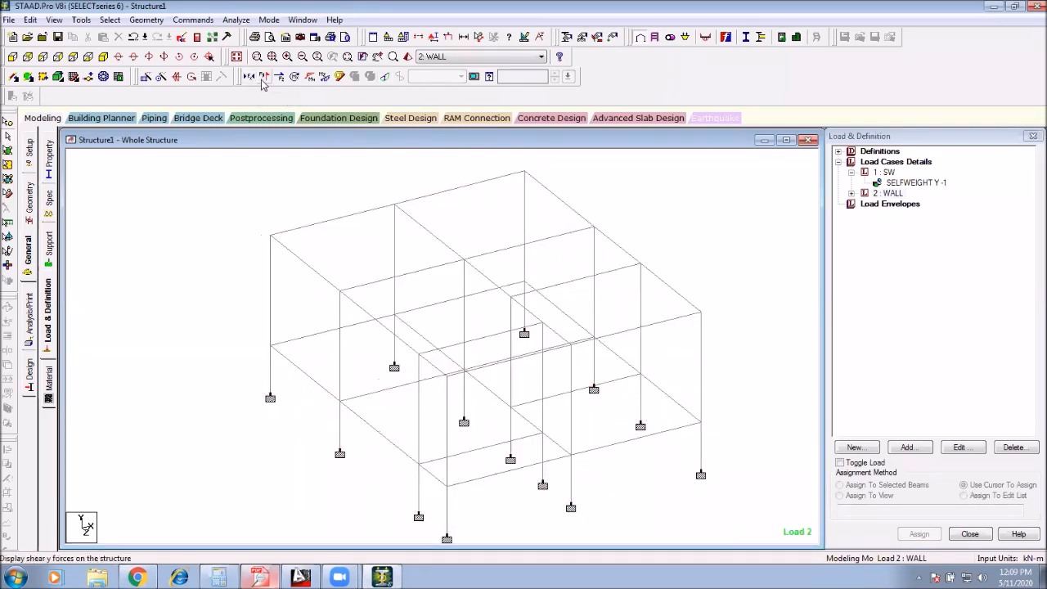
{"action": "left_click", "coordinate": [264, 78]}
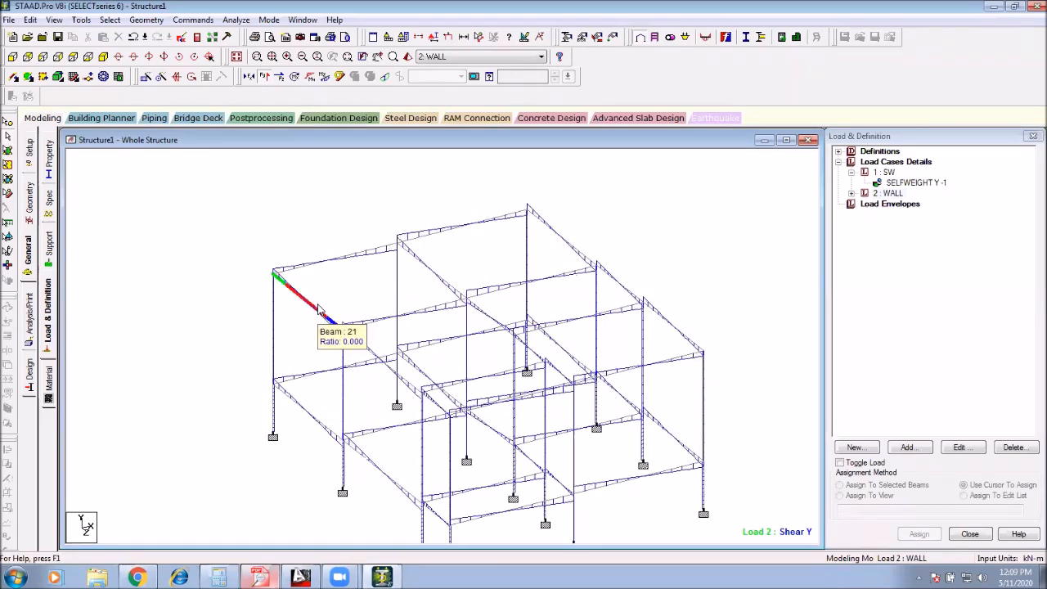
{"action": "scroll", "coordinate": [431, 344], "scroll_direction": "up", "scroll_amount": 1}
{"action": "middle_click_drag", "start_coordinate": [446, 362], "coordinate": [426, 301]}
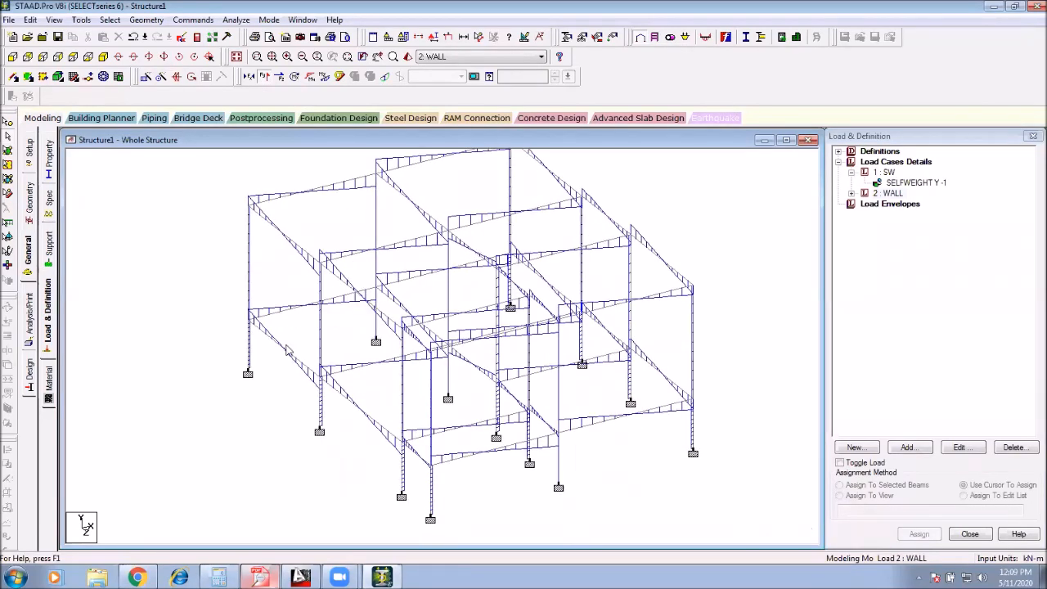
{"action": "left_click", "coordinate": [263, 77]}
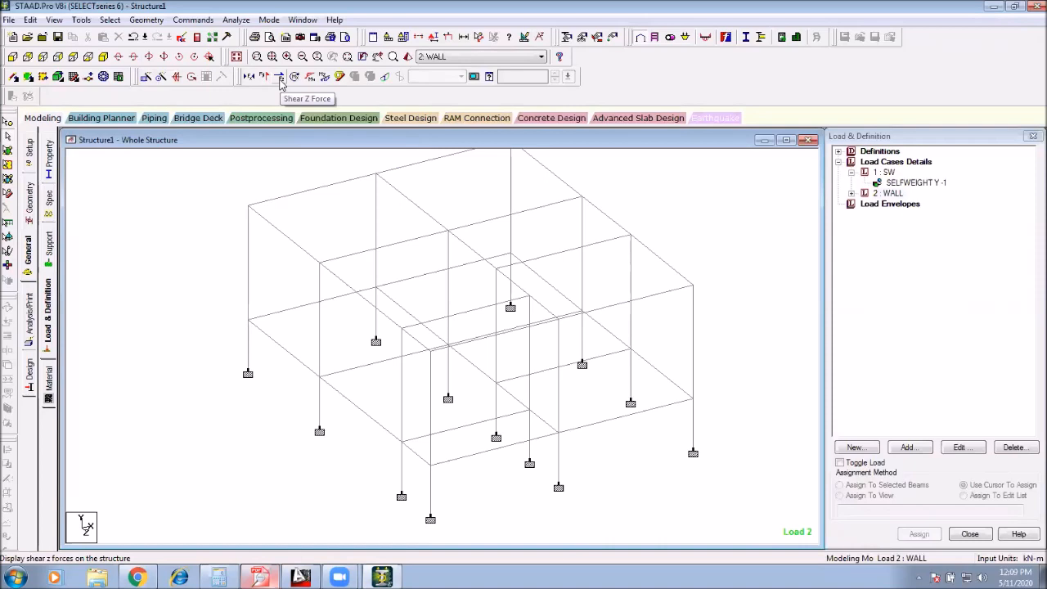
Step: View the Shear Z force diagram on the frame's columns and beams, and hide it
{"action": "left_click", "coordinate": [279, 77]}
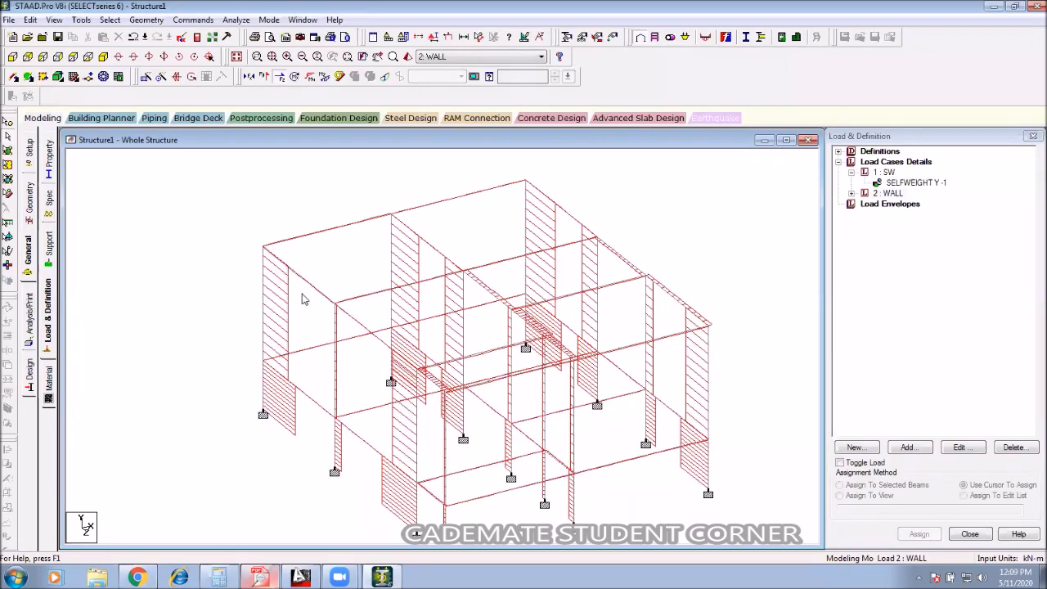
{"action": "middle_click_drag", "start_coordinate": [455, 335], "coordinate": [445, 289]}
{"action": "scroll", "coordinate": [446, 289], "scroll_direction": "down", "scroll_amount": 1}
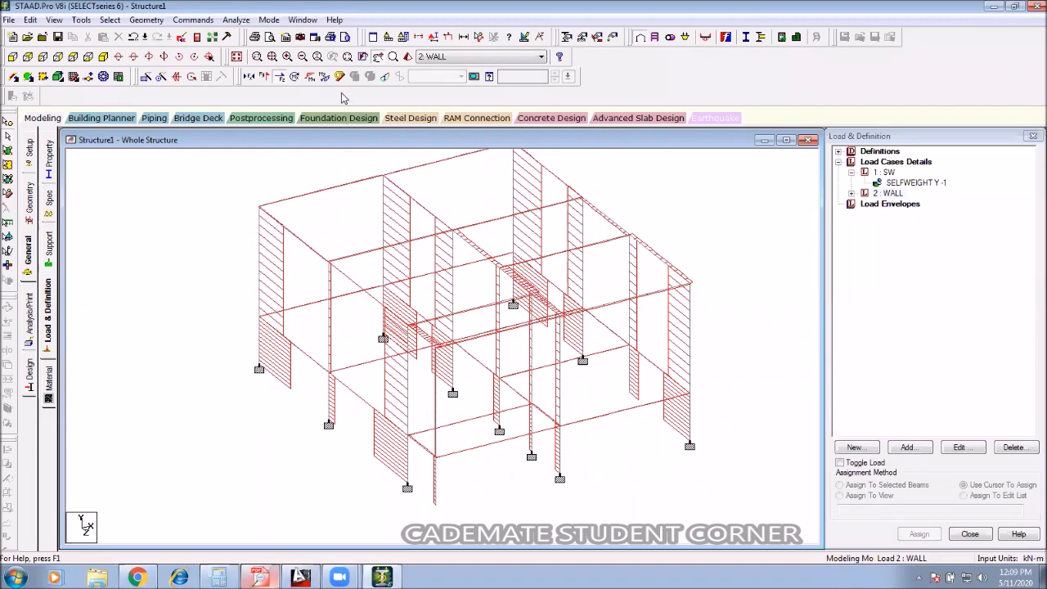
{"action": "left_click", "coordinate": [279, 76]}
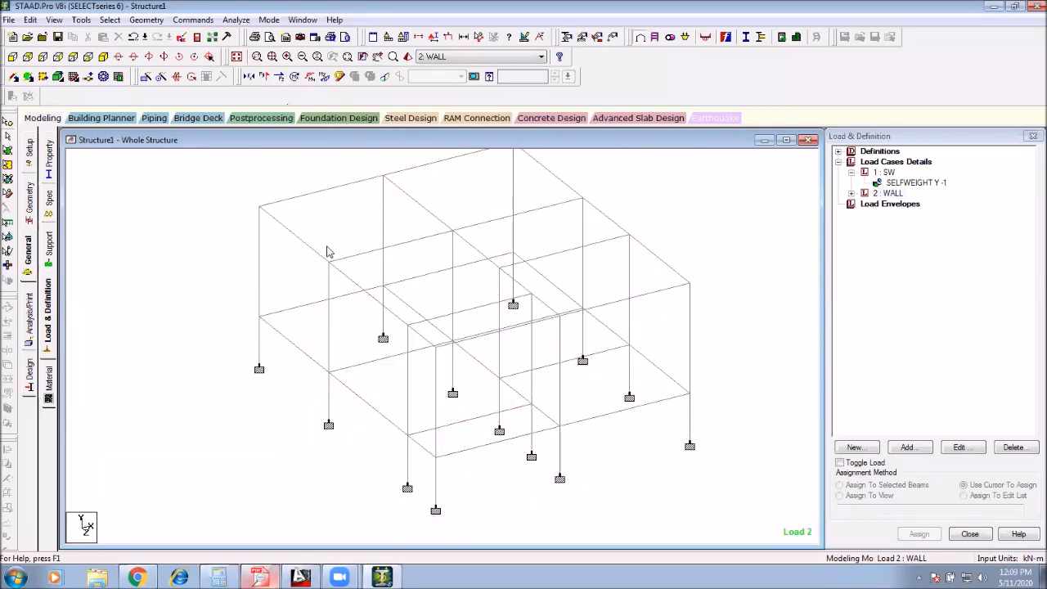
Step: Recheck the Bending Z moment diagram and the deflected shape in turn, leaving the frame without result diagrams
{"action": "left_click", "coordinate": [325, 76]}
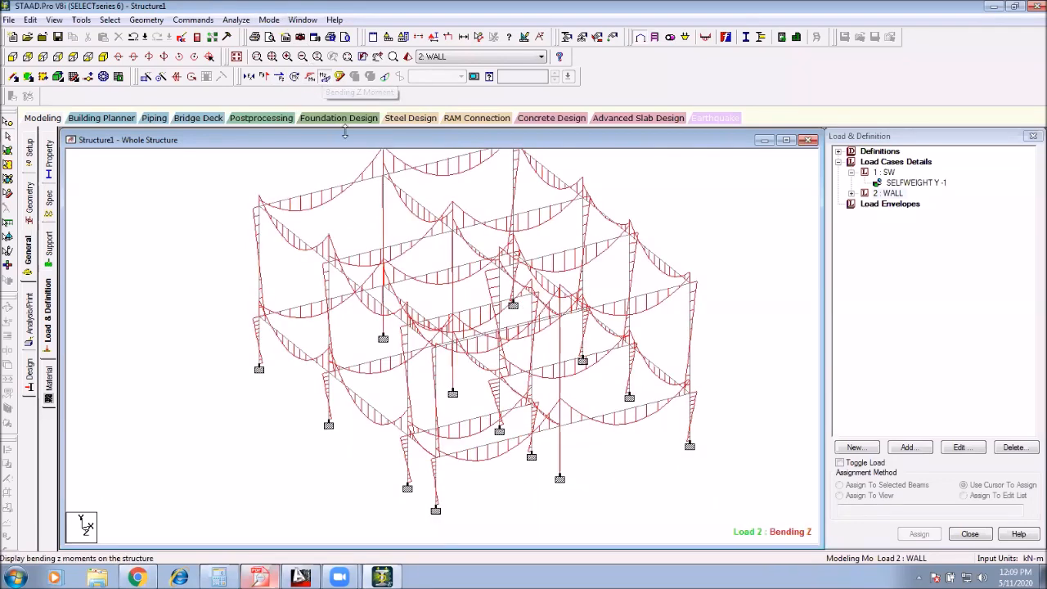
{"action": "middle_click_drag", "start_coordinate": [417, 222], "coordinate": [412, 266]}
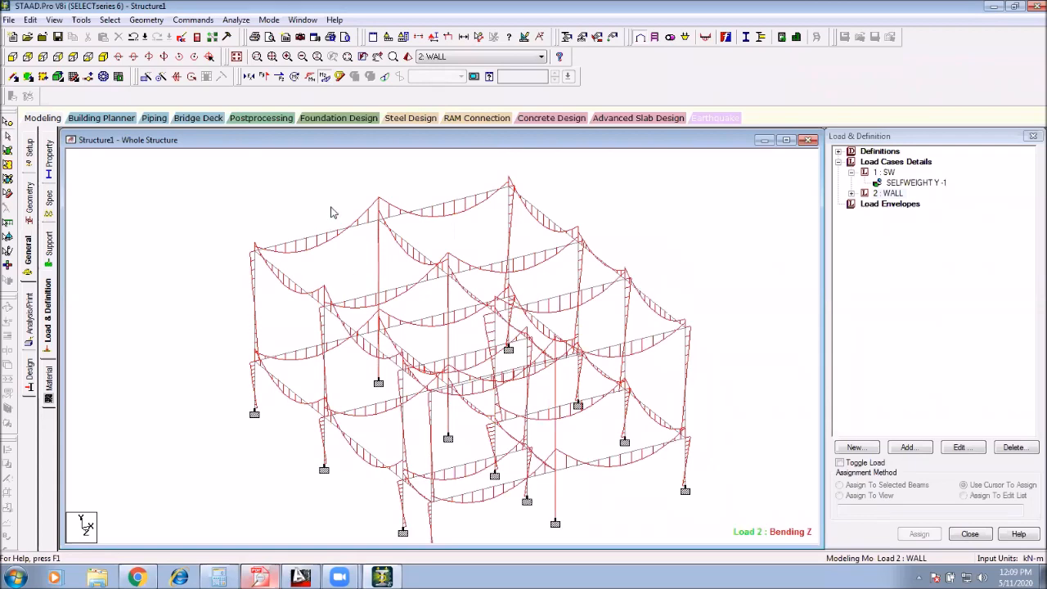
{"action": "left_click", "coordinate": [326, 76]}
{"action": "left_click", "coordinate": [384, 77]}
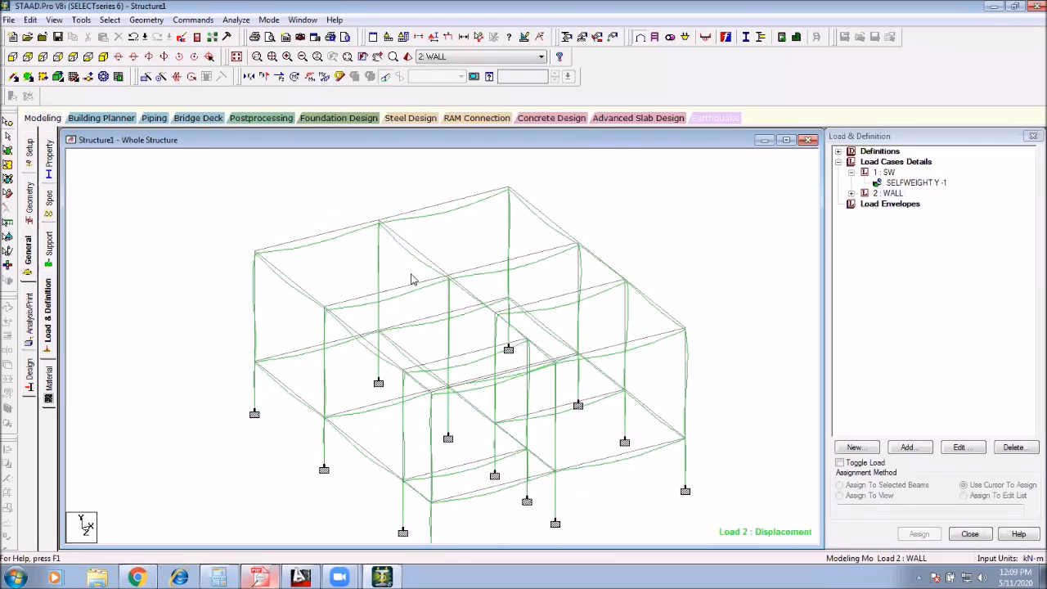
{"action": "left_click", "coordinate": [387, 77]}
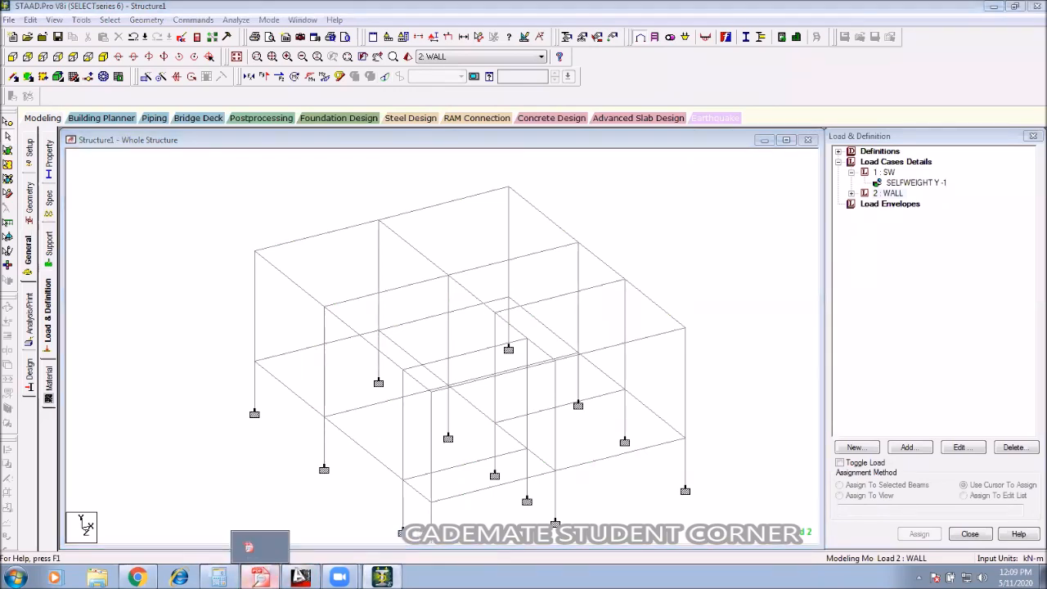
Step: Switch to Free PDF Reader to view the course outline around Day 9 and Day 10
{"action": "left_click", "coordinate": [260, 577]}
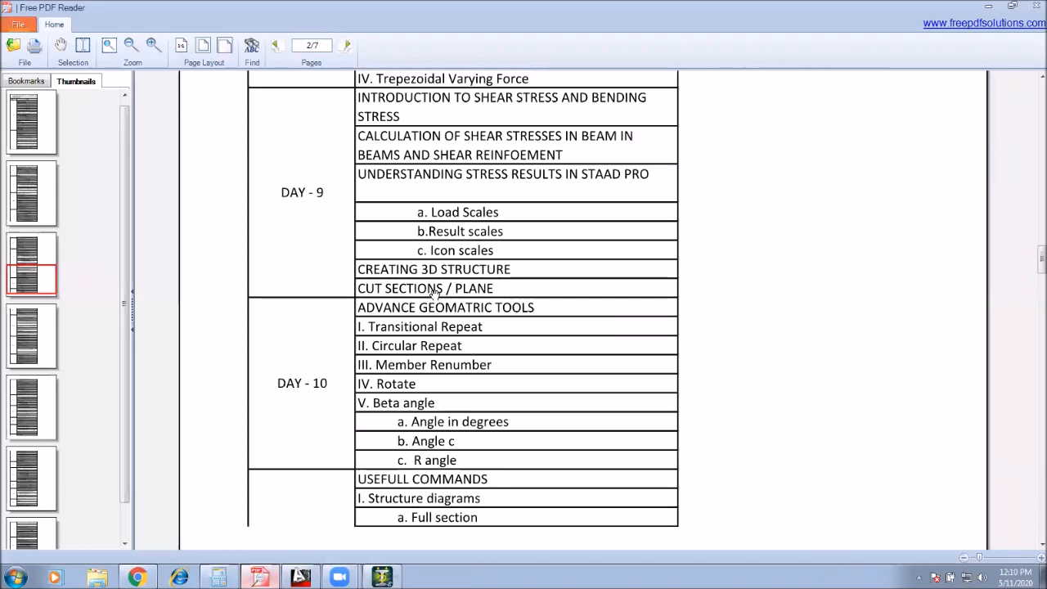
Step: Check the Day 9 topics on 3D structures and cut sections in Free PDF Reader, and return to the STAAD.Pro frame model
{"action": "scroll", "coordinate": [442, 300], "scroll_direction": "down", "scroll_amount": 1}
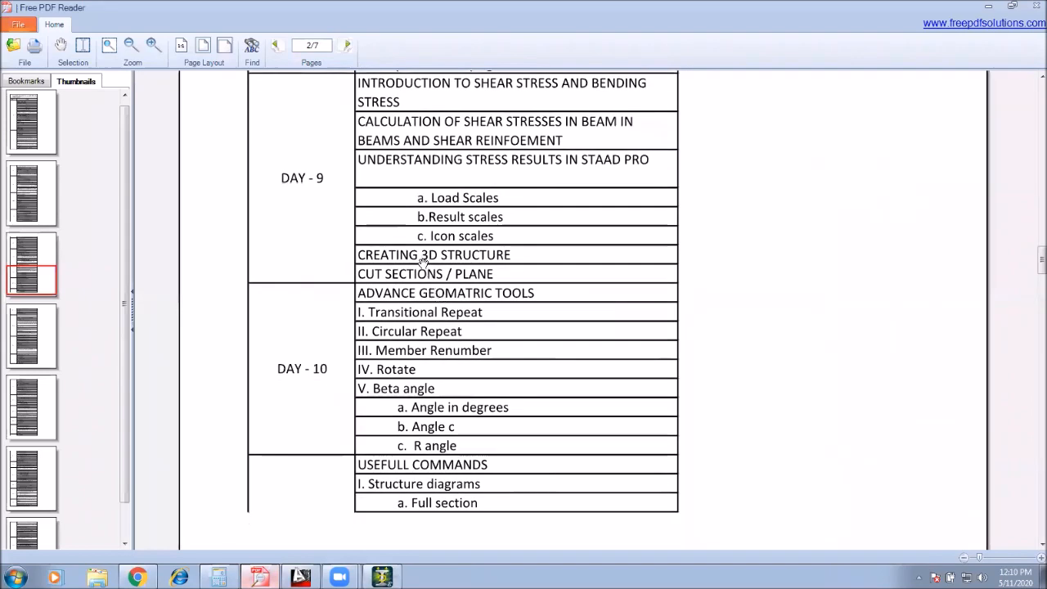
{"action": "scroll", "coordinate": [421, 245], "scroll_direction": "down", "scroll_amount": 4}
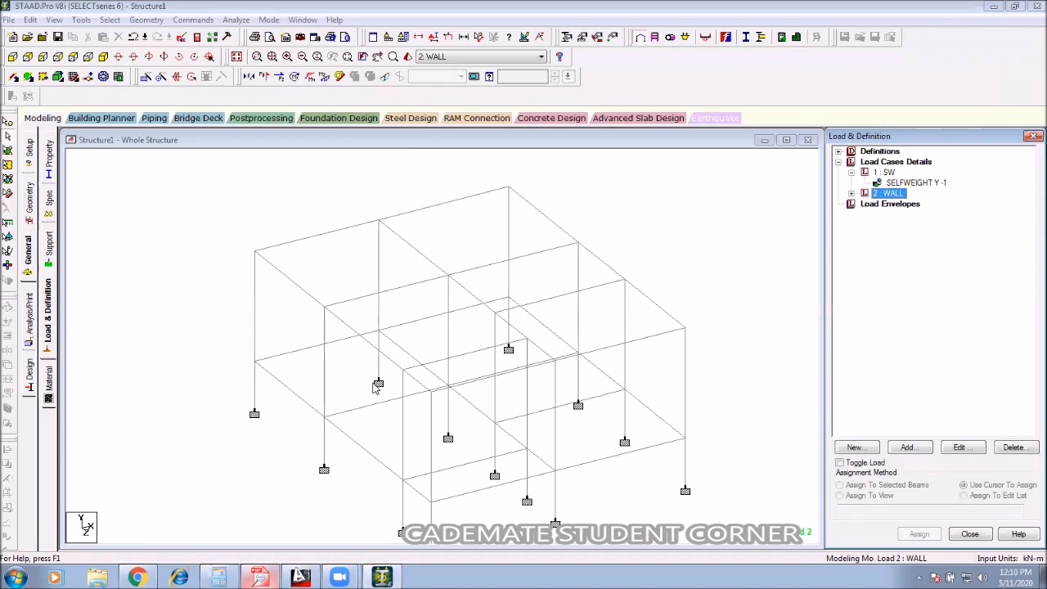
{"action": "middle_click_drag", "start_coordinate": [374, 384], "coordinate": [374, 344]}
{"action": "scroll", "coordinate": [443, 412], "scroll_direction": "down", "scroll_amount": 1}
{"action": "middle_click_drag", "start_coordinate": [443, 412], "coordinate": [445, 397]}
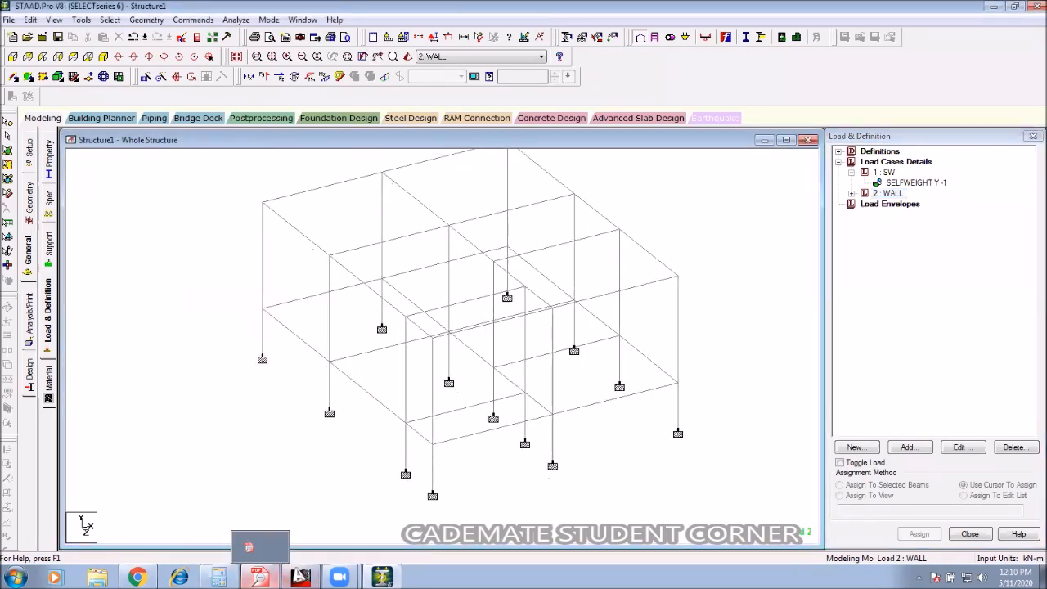
{"action": "left_click", "coordinate": [260, 577]}
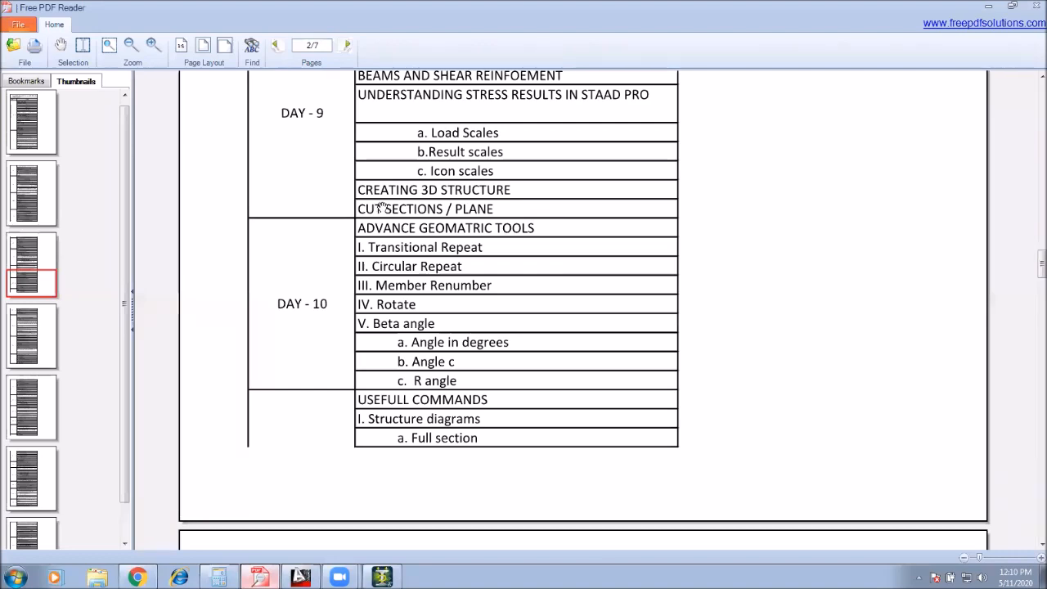
{"action": "left_click", "coordinate": [988, 5]}
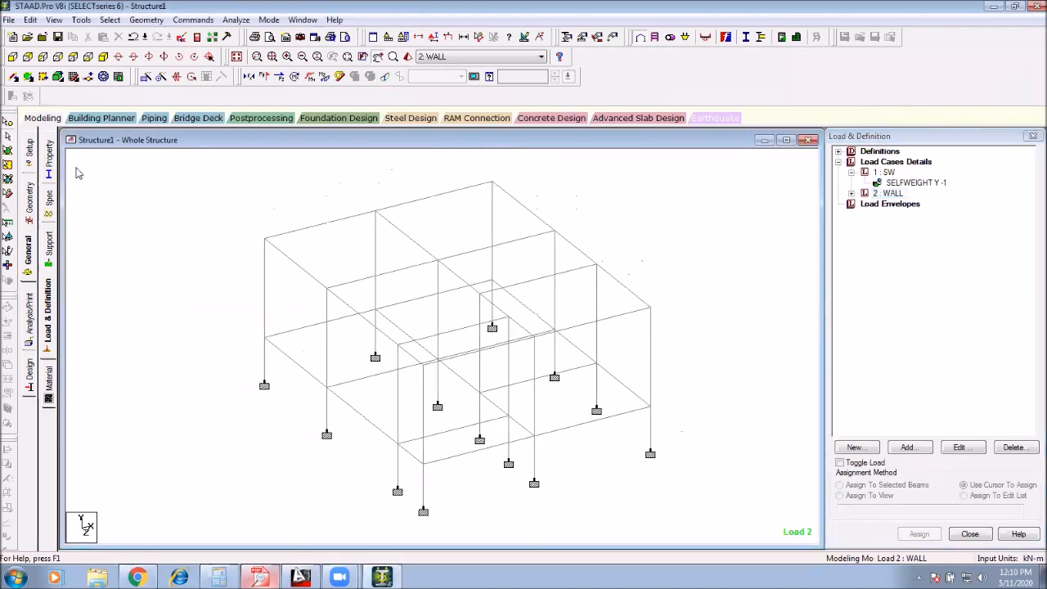
Step: Select the roof-level beams from the front view, isolate them in an isometric view, and redisplay the whole structure
{"action": "left_click", "coordinate": [13, 56]}
{"action": "left_click_drag", "start_coordinate": [682, 229], "coordinate": [263, 277]}
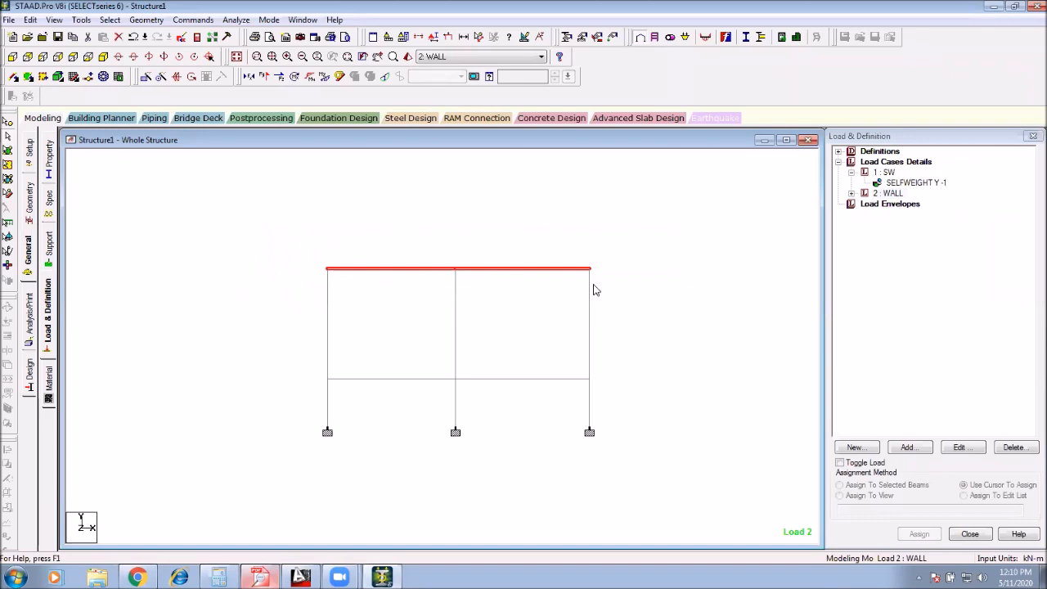
{"action": "scroll", "coordinate": [456, 274], "scroll_direction": "up", "scroll_amount": 1}
{"action": "middle_click_drag", "start_coordinate": [463, 263], "coordinate": [467, 280]}
{"action": "left_click_drag", "start_coordinate": [722, 225], "coordinate": [240, 276]}
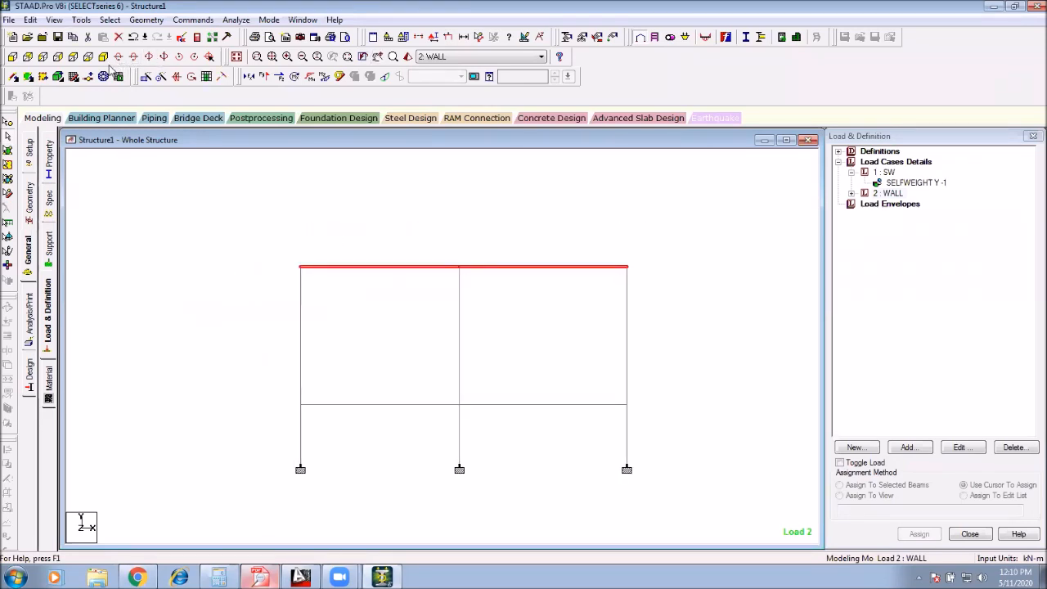
{"action": "left_click", "coordinate": [104, 56]}
{"action": "left_click", "coordinate": [52, 20]}
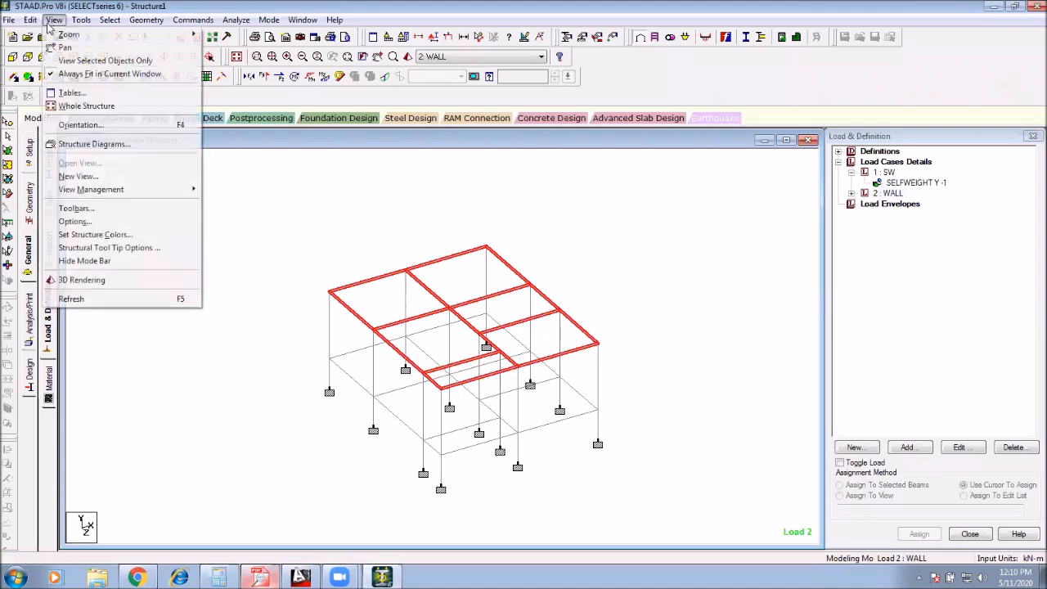
{"action": "left_click", "coordinate": [104, 60]}
{"action": "scroll", "coordinate": [646, 326], "scroll_direction": "up", "scroll_amount": 1}
{"action": "left_click", "coordinate": [623, 332]}
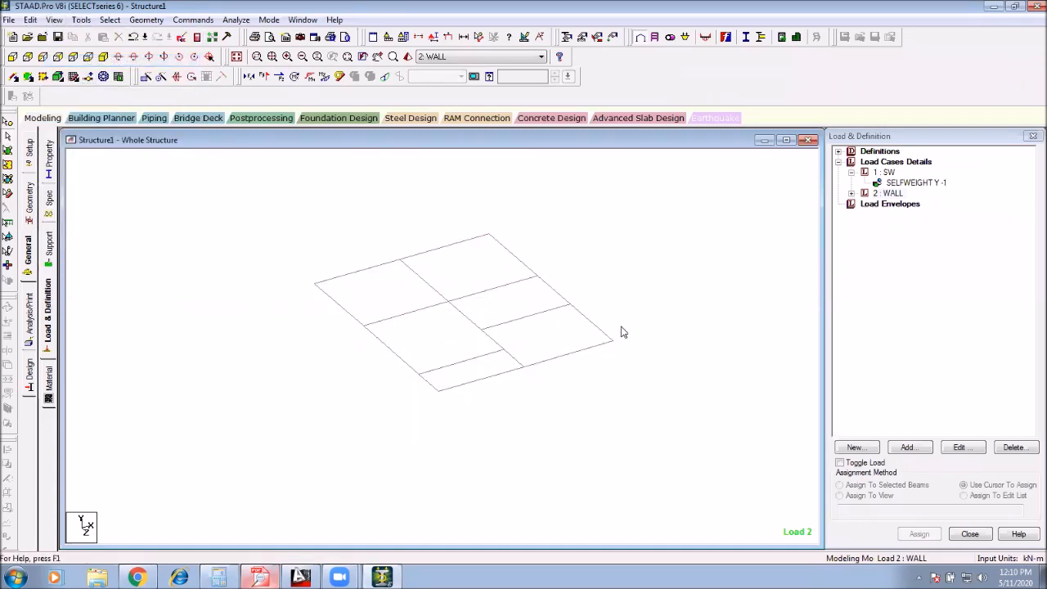
{"action": "left_click", "coordinate": [237, 56]}
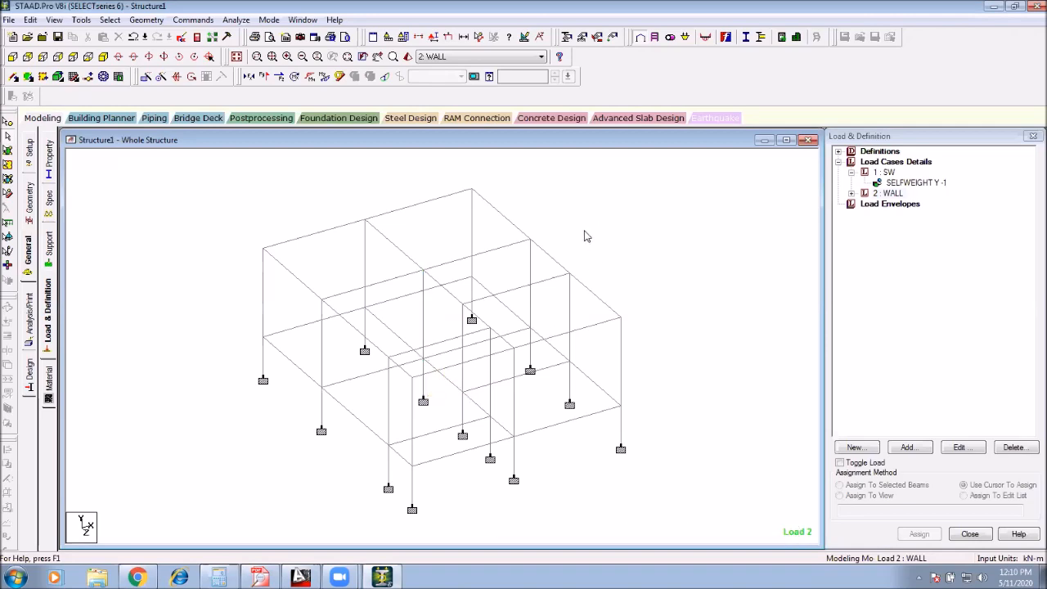
Step: Review the Cut Section options for Range By Joint, Range By Min/Max and Select to View, leaving without applying a section
{"action": "left_click", "coordinate": [83, 21]}
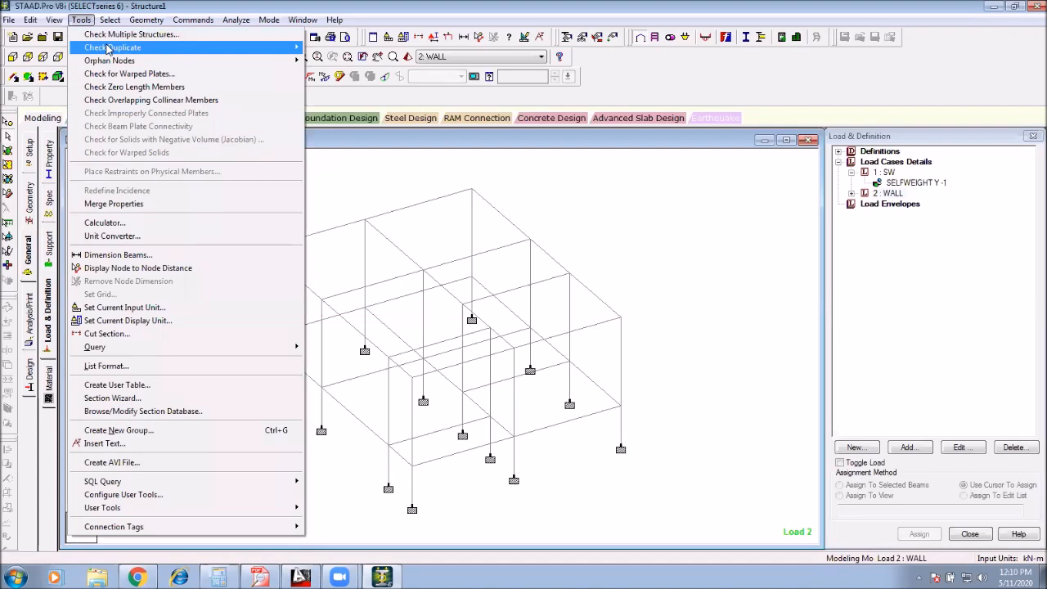
{"action": "left_click", "coordinate": [148, 333]}
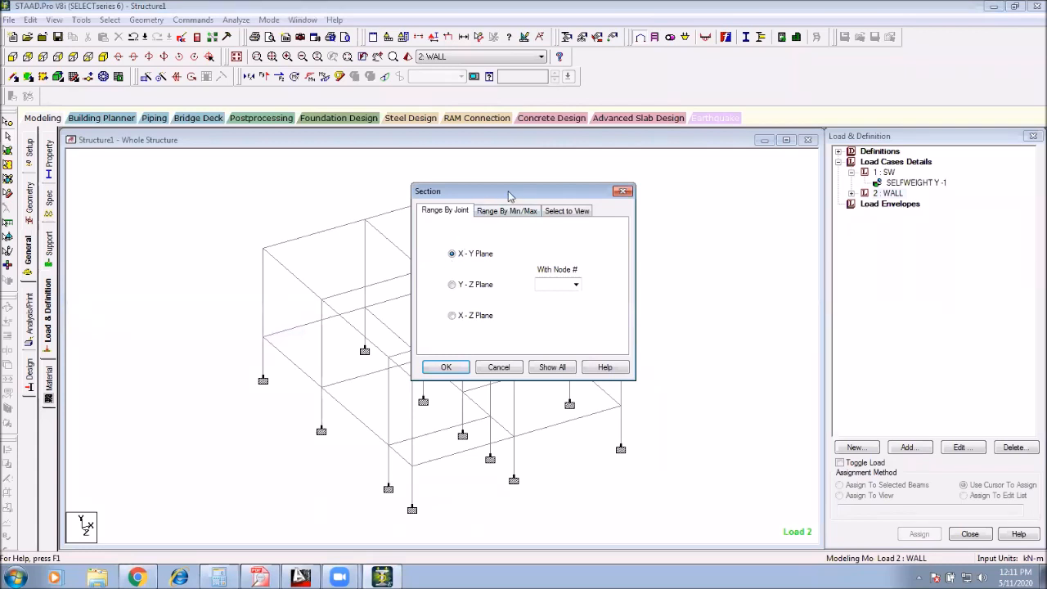
{"action": "left_click_drag", "start_coordinate": [491, 198], "coordinate": [668, 126]}
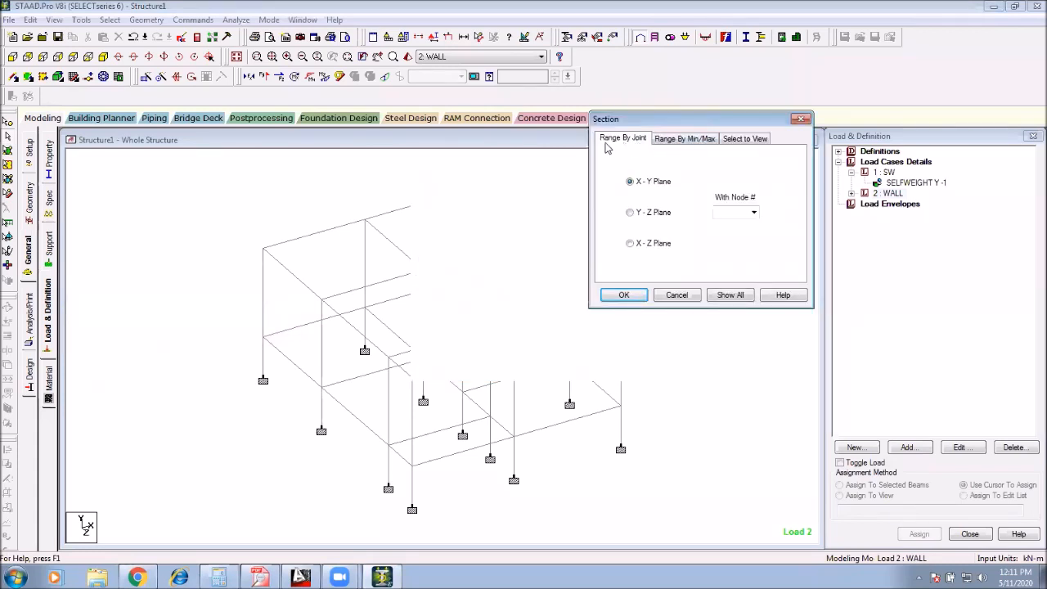
{"action": "left_click", "coordinate": [669, 139]}
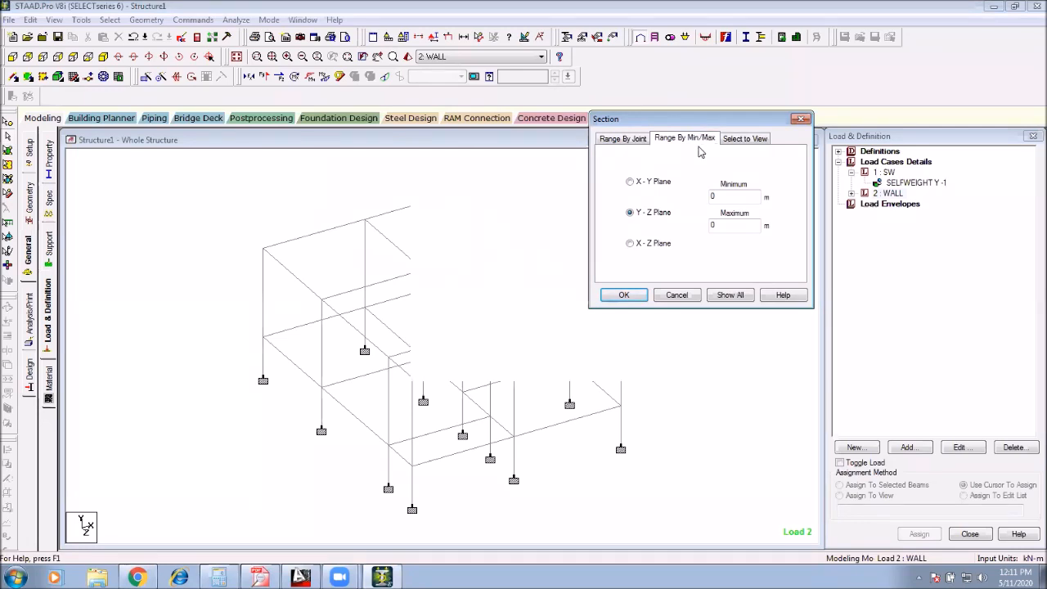
{"action": "left_click", "coordinate": [747, 140]}
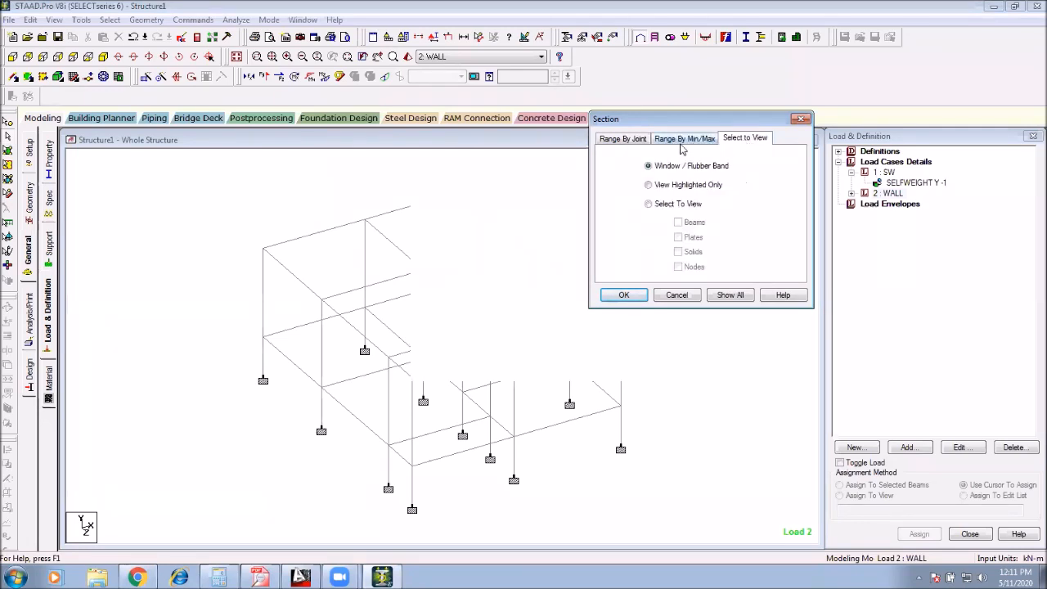
{"action": "left_click", "coordinate": [629, 139]}
{"action": "left_click_drag", "start_coordinate": [682, 120], "coordinate": [759, 71]}
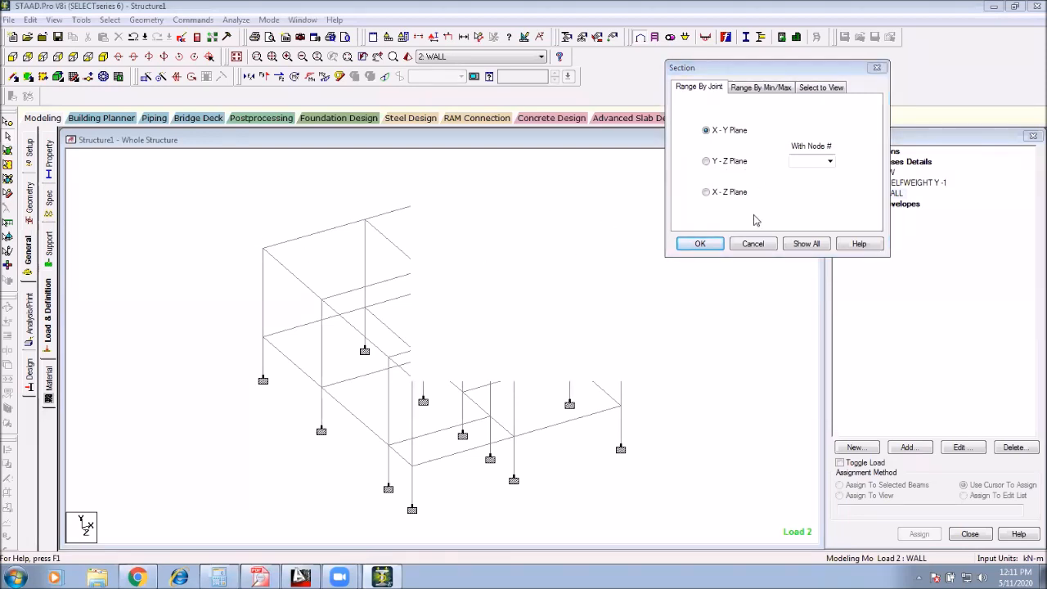
{"action": "left_click", "coordinate": [758, 247]}
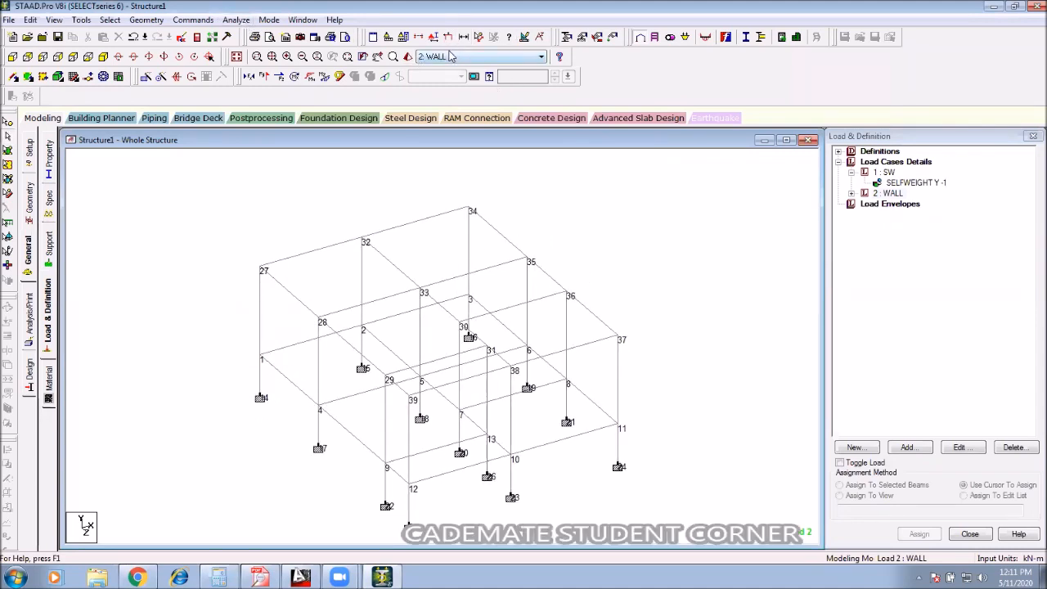
Step: Cut an X-Z plane section by joint through the lower beam level at nodes 1 to 13, and restore the whole structure
{"action": "left_click", "coordinate": [419, 38]}
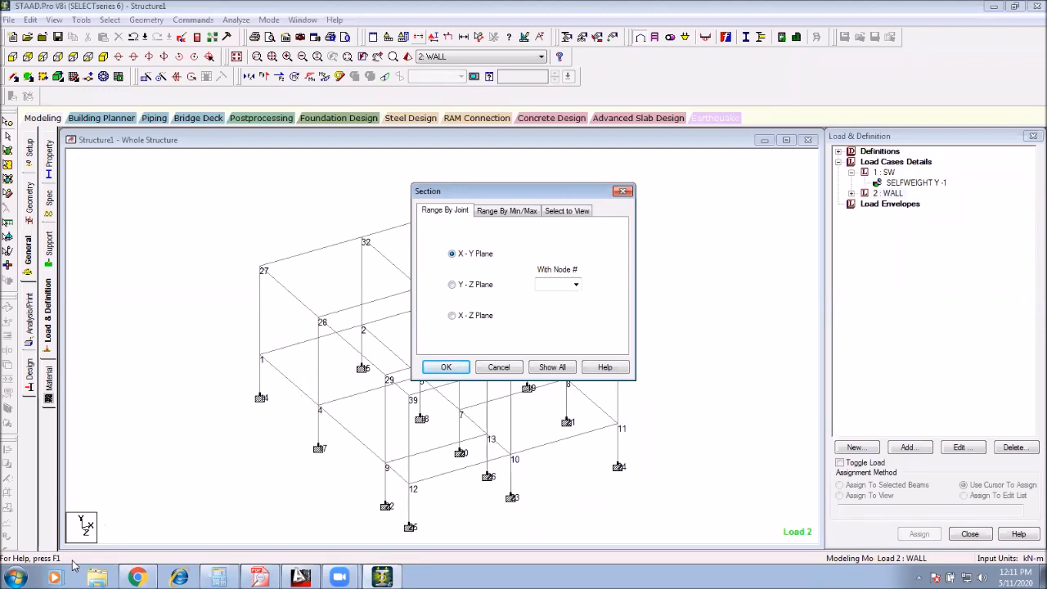
{"action": "left_click", "coordinate": [464, 319]}
{"action": "left_click", "coordinate": [576, 285]}
{"action": "left_click", "coordinate": [552, 300]}
{"action": "left_click", "coordinate": [440, 366]}
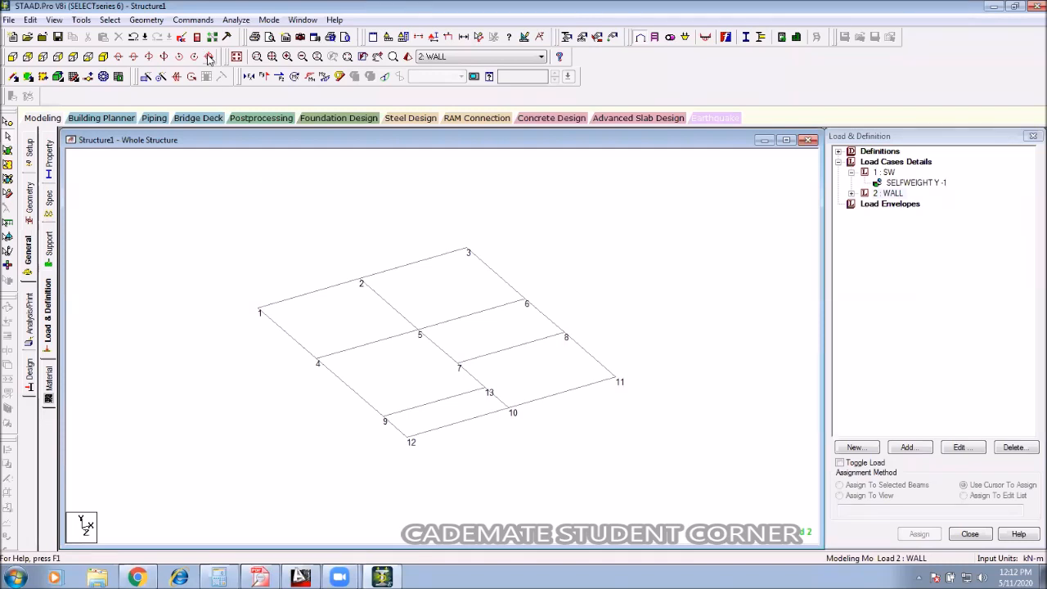
{"action": "left_click", "coordinate": [237, 57]}
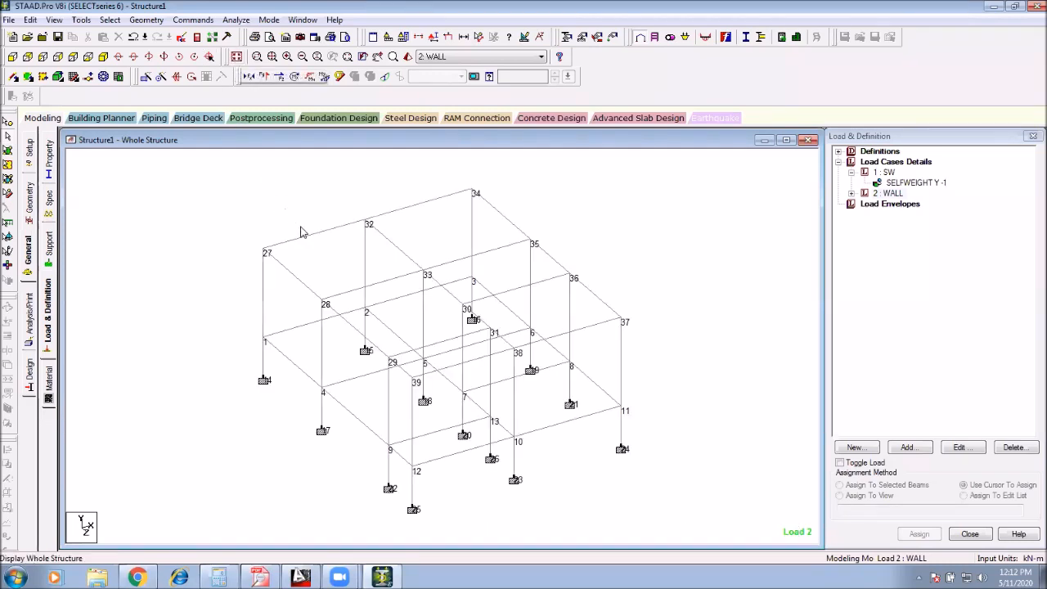
Step: Cut an X-Y plane section by joint through node 1 to view that frame alone, and restore the whole structure
{"action": "left_click", "coordinate": [421, 37]}
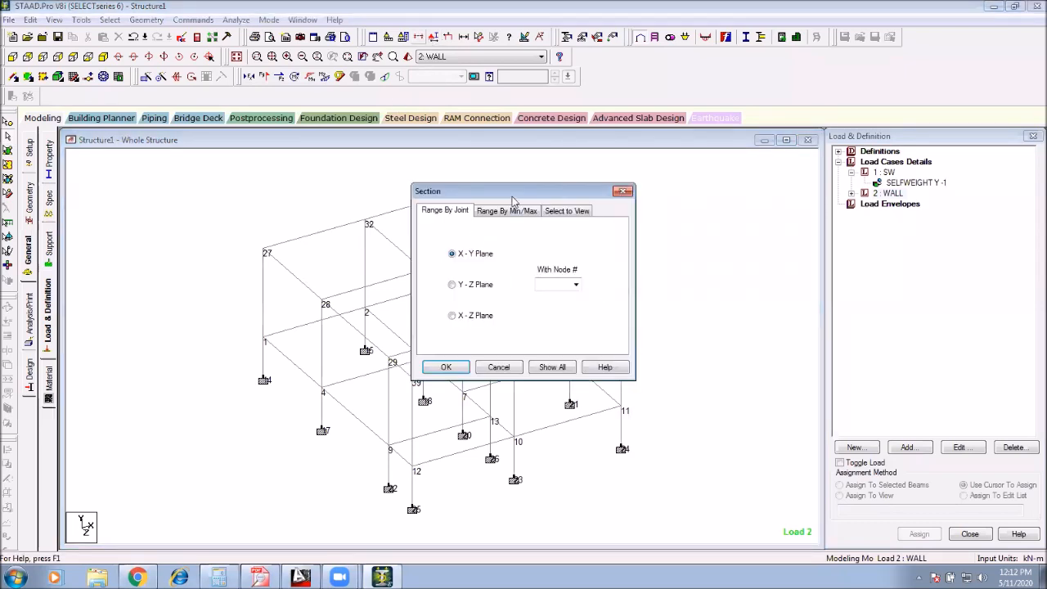
{"action": "left_click_drag", "start_coordinate": [512, 198], "coordinate": [687, 154]}
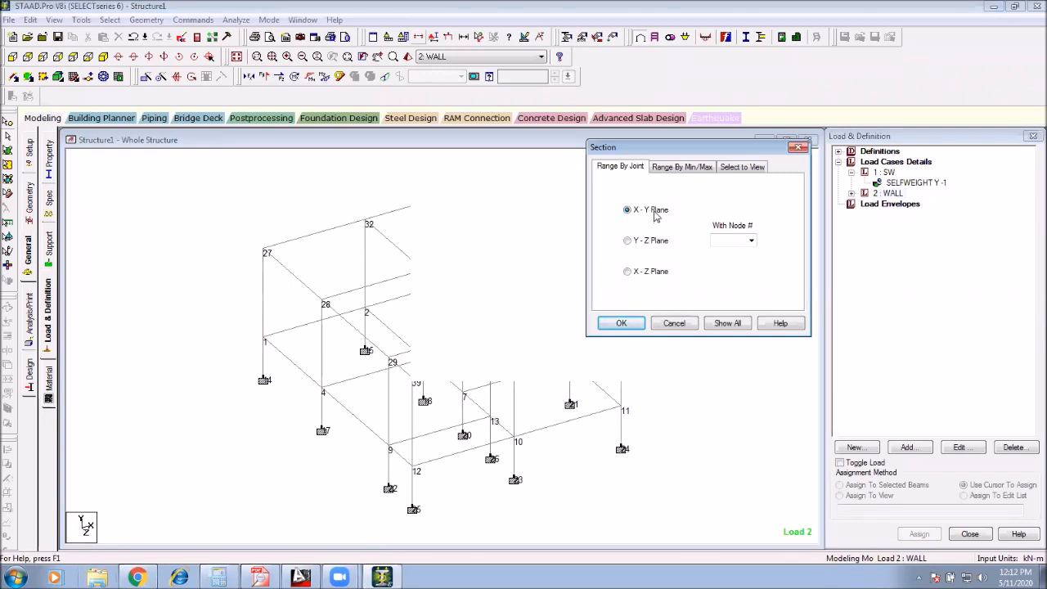
{"action": "left_click", "coordinate": [748, 242]}
{"action": "left_click", "coordinate": [729, 250]}
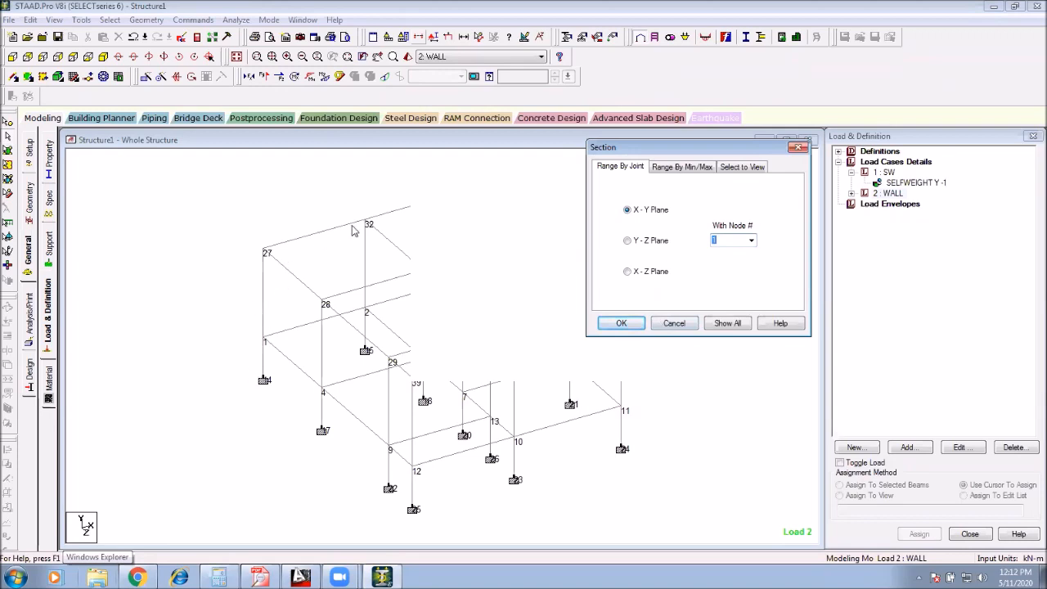
{"action": "left_click", "coordinate": [629, 328]}
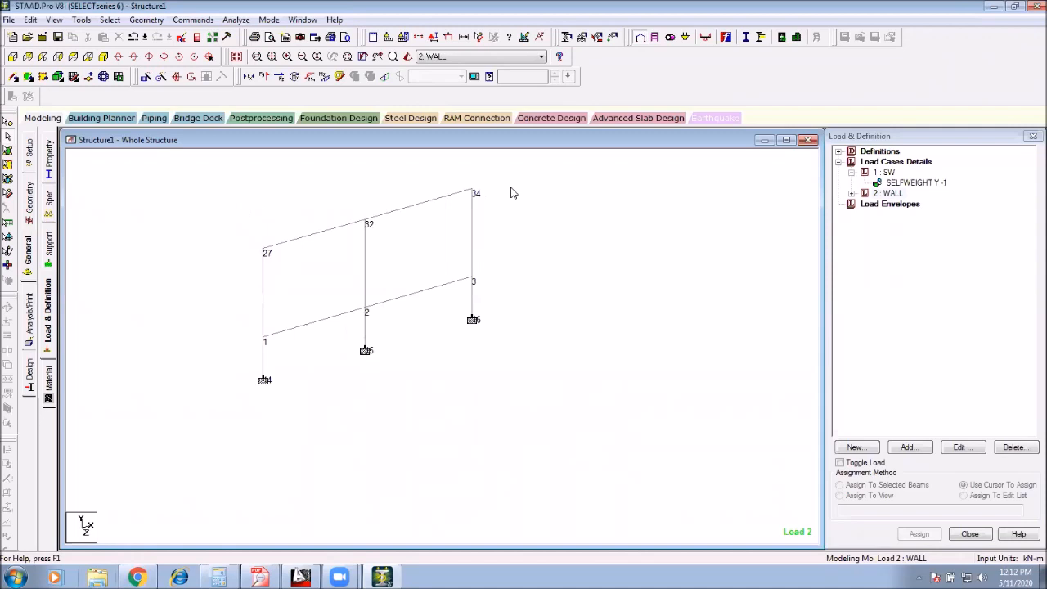
{"action": "left_click", "coordinate": [236, 57]}
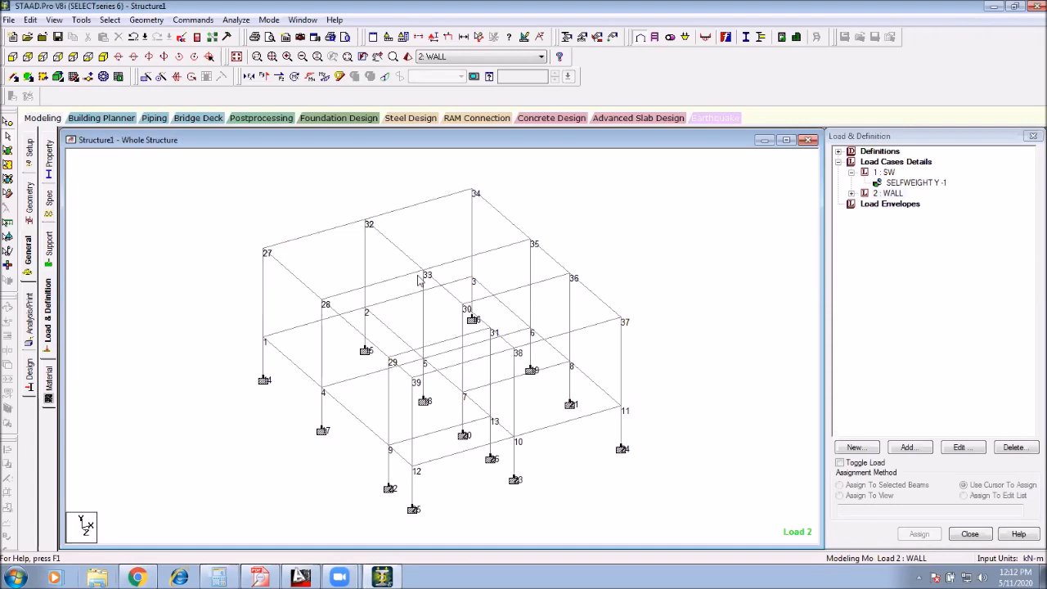
Step: Cut a Y-Z plane section by joint through node 4 to view that side frame, and restore the whole structure
{"action": "left_click", "coordinate": [422, 38]}
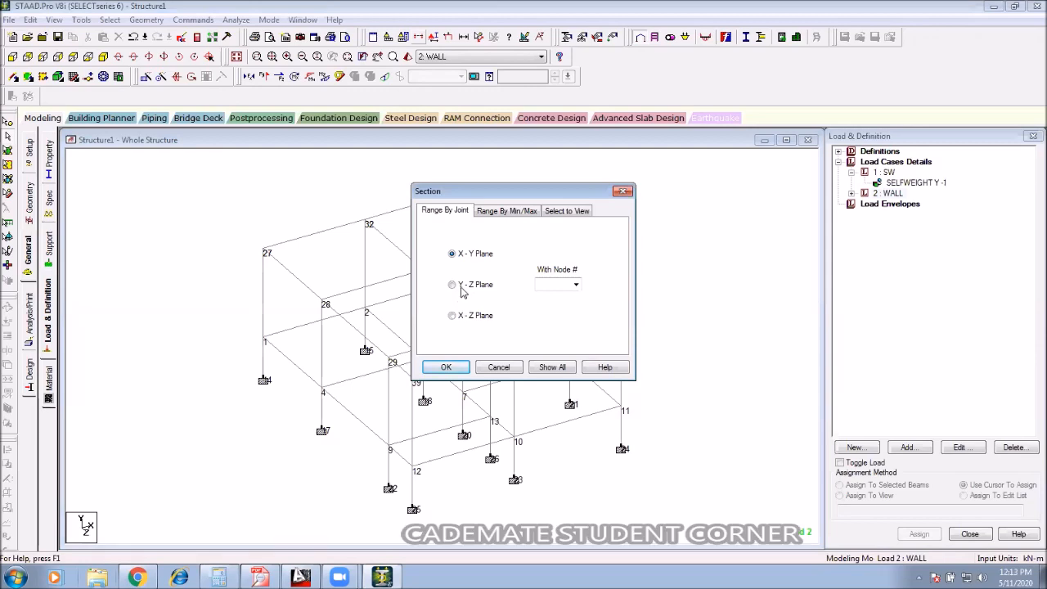
{"action": "left_click", "coordinate": [464, 284]}
{"action": "left_click", "coordinate": [576, 285]}
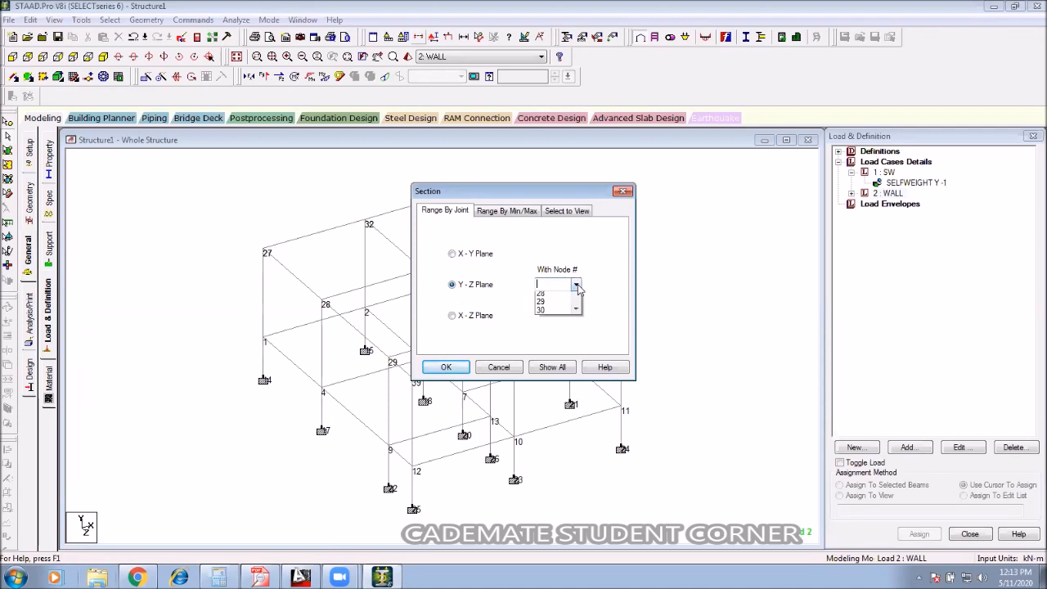
{"action": "left_click", "coordinate": [546, 324]}
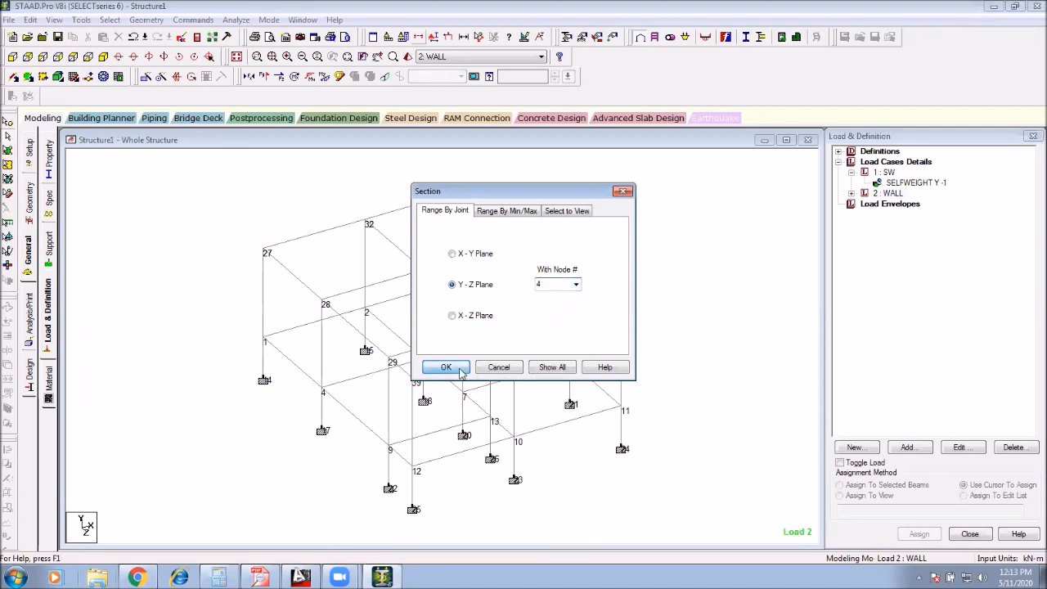
{"action": "left_click", "coordinate": [446, 367]}
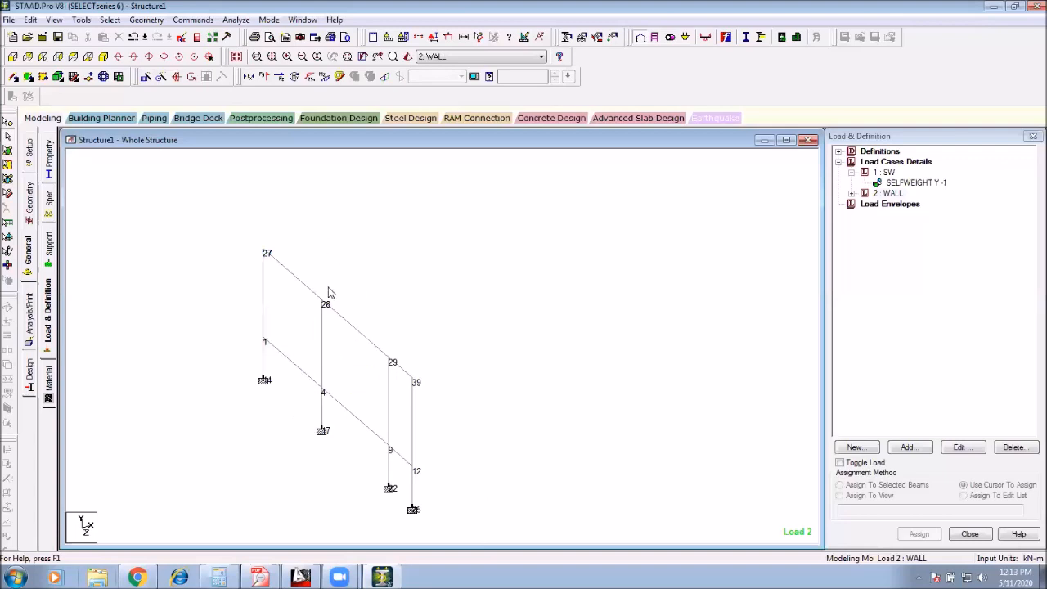
{"action": "left_click", "coordinate": [236, 56]}
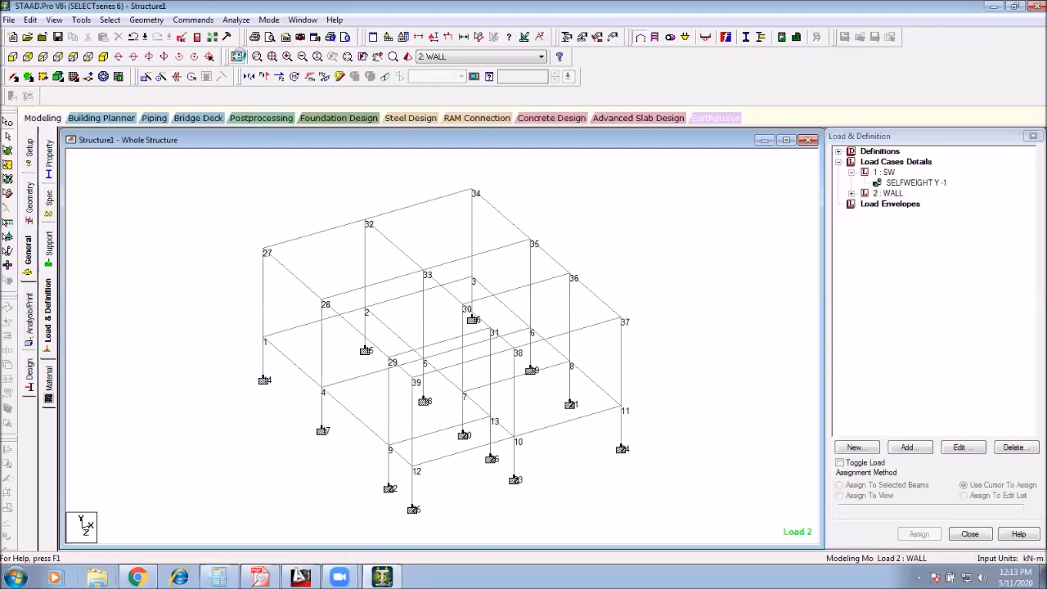
Step: Examine the Range By Min/Max section settings with their minimum and maximum limits, and cancel without cutting a section
{"action": "left_click", "coordinate": [425, 39]}
{"action": "left_click", "coordinate": [514, 210]}
{"action": "left_click_drag", "start_coordinate": [529, 192], "coordinate": [657, 125]}
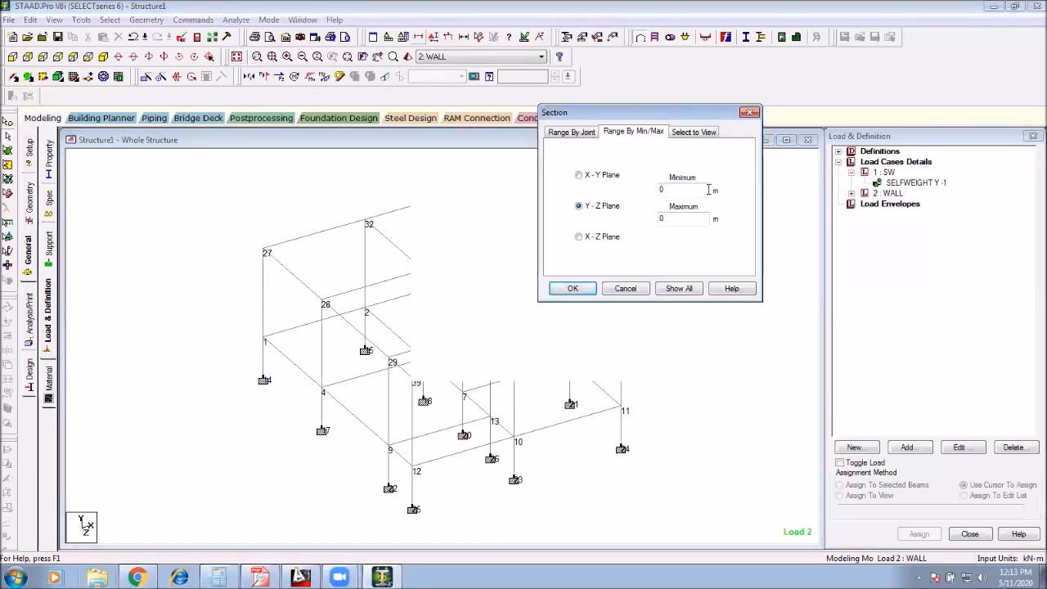
{"action": "left_click", "coordinate": [626, 288]}
{"action": "left_click_drag", "start_coordinate": [370, 280], "coordinate": [379, 282]}
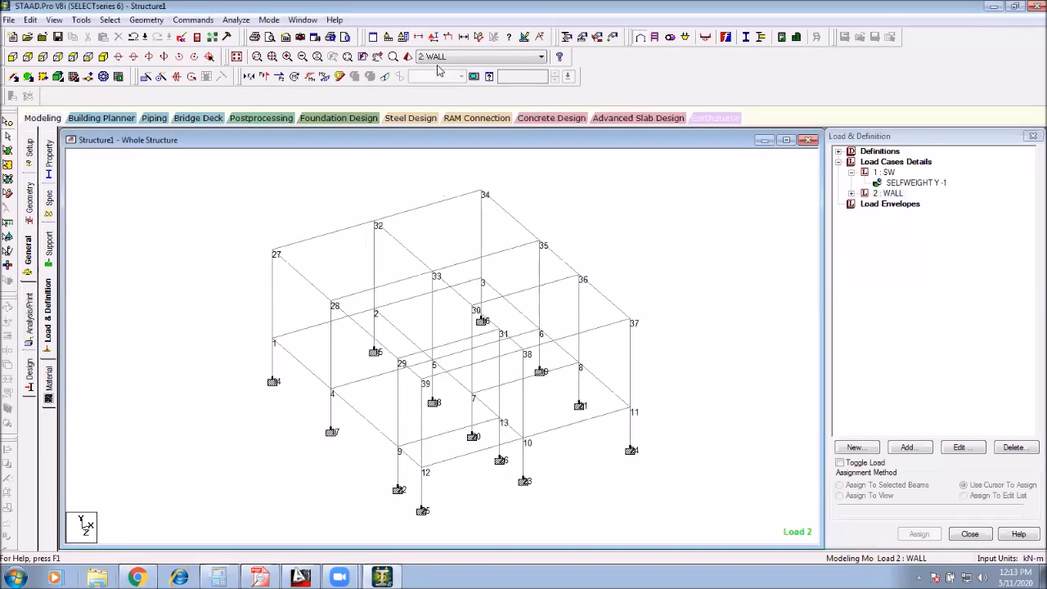
Step: Display the node-to-node distances from the corner support to node 1 and from node 1 to node 27
{"action": "left_click", "coordinate": [480, 37]}
{"action": "left_click", "coordinate": [273, 379]}
{"action": "left_click", "coordinate": [274, 340]}
{"action": "left_click", "coordinate": [274, 340]}
{"action": "left_click", "coordinate": [275, 254]}
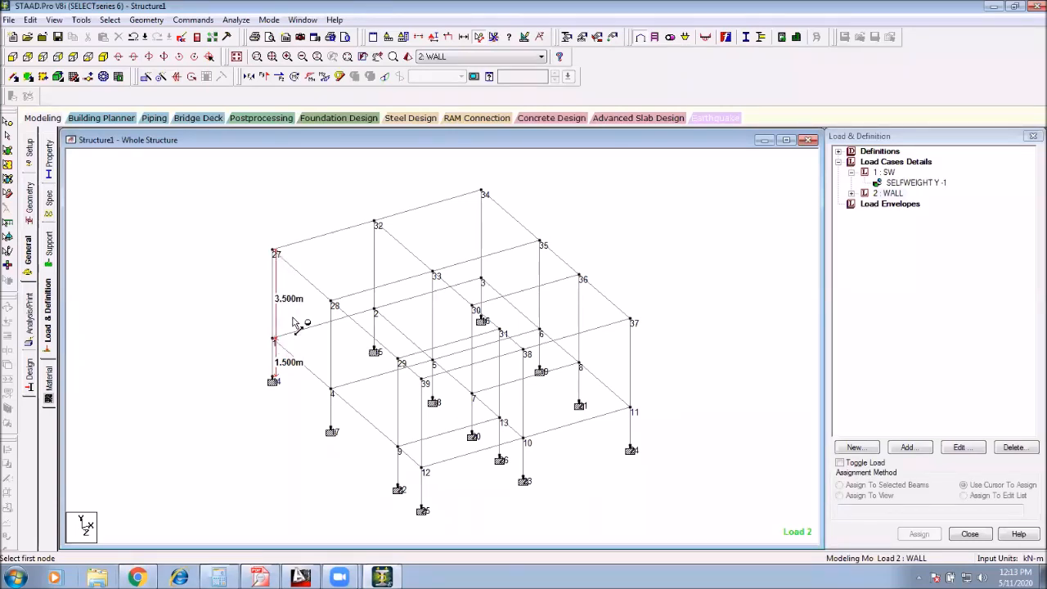
Step: Clear the displayed node distances and display them again from the corner support to node 1 and from node 1 to node 27
{"action": "left_click", "coordinate": [492, 38]}
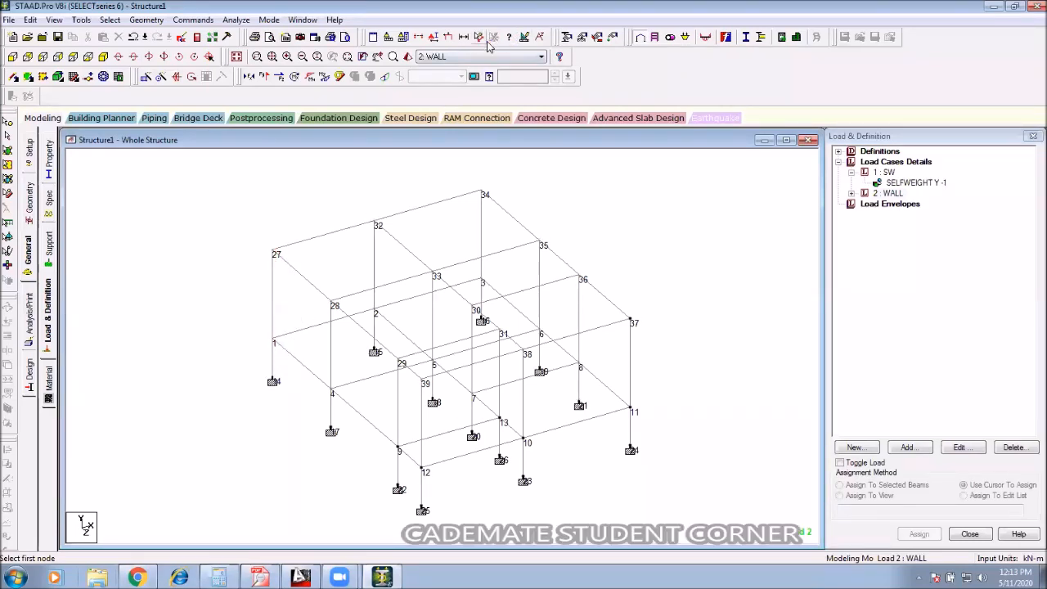
{"action": "left_click", "coordinate": [274, 340]}
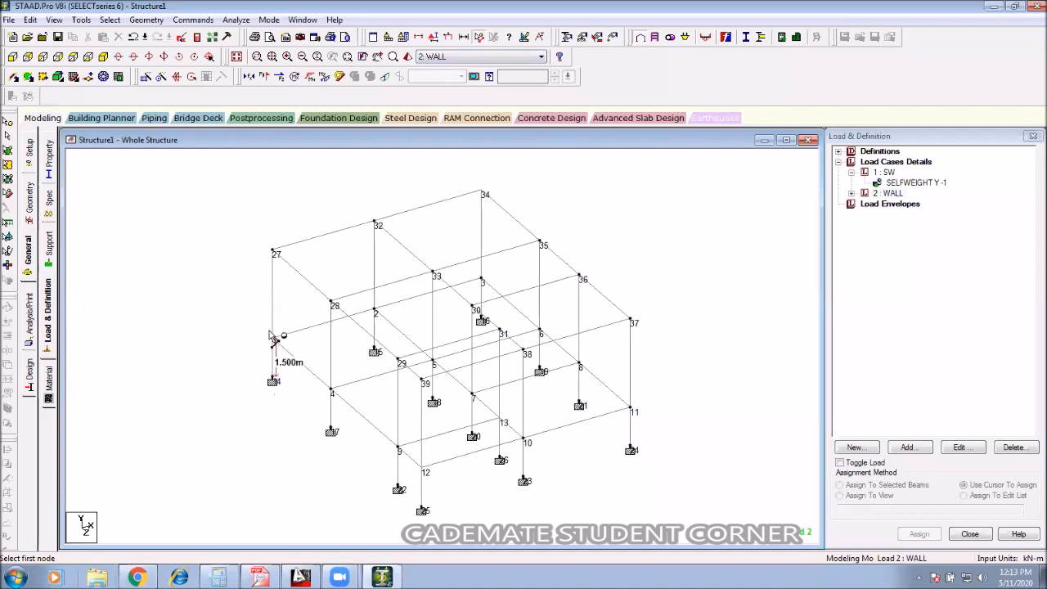
{"action": "left_click", "coordinate": [275, 255]}
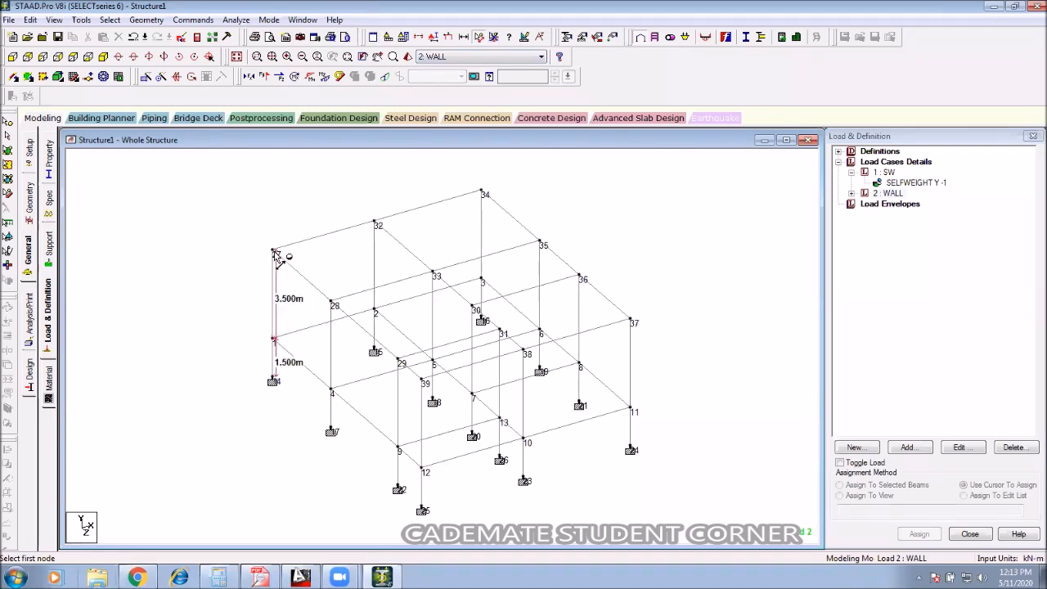
Step: Display the node-to-node distances between the supports below nodes 1 and 4 and from node 4 to node 9
{"action": "left_click", "coordinate": [275, 382]}
{"action": "left_click", "coordinate": [332, 434]}
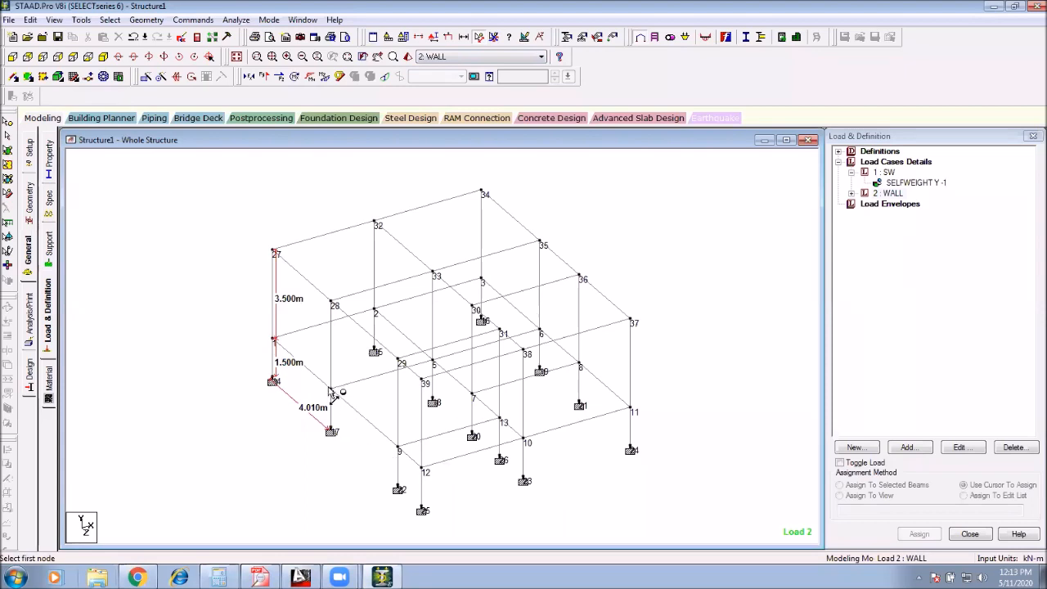
{"action": "left_click", "coordinate": [331, 390]}
{"action": "left_click", "coordinate": [399, 449]}
{"action": "left_click", "coordinate": [477, 37]}
{"action": "middle_click_drag", "start_coordinate": [421, 247], "coordinate": [401, 261]}
{"action": "middle_click_drag", "start_coordinate": [381, 309], "coordinate": [383, 295]}
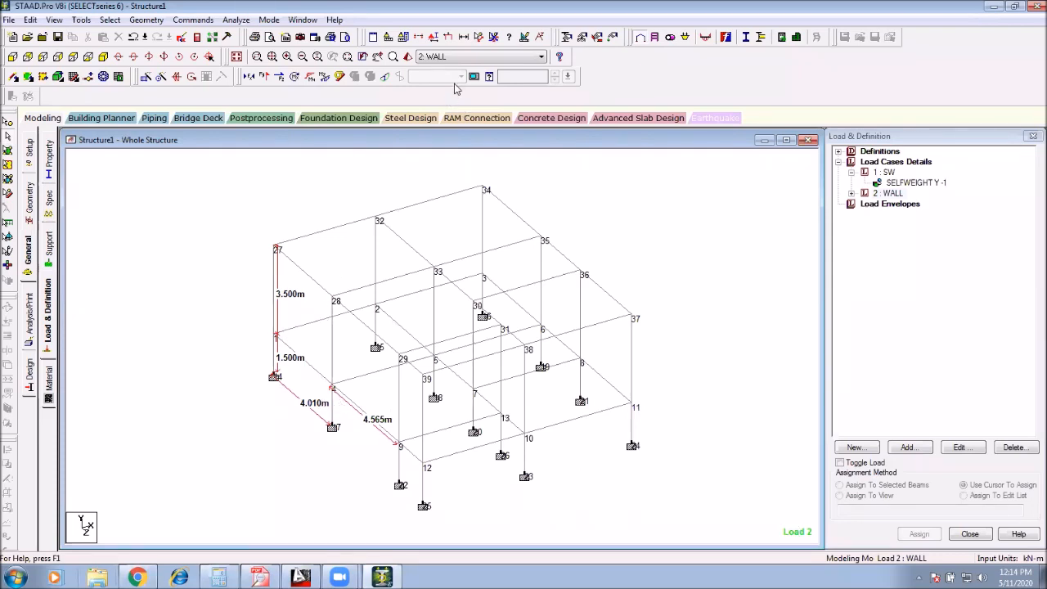
Step: Cut an X-Z plane section by minimum and maximum range to view the lower beams with the columns above, and restore the whole structure
{"action": "left_click", "coordinate": [431, 37]}
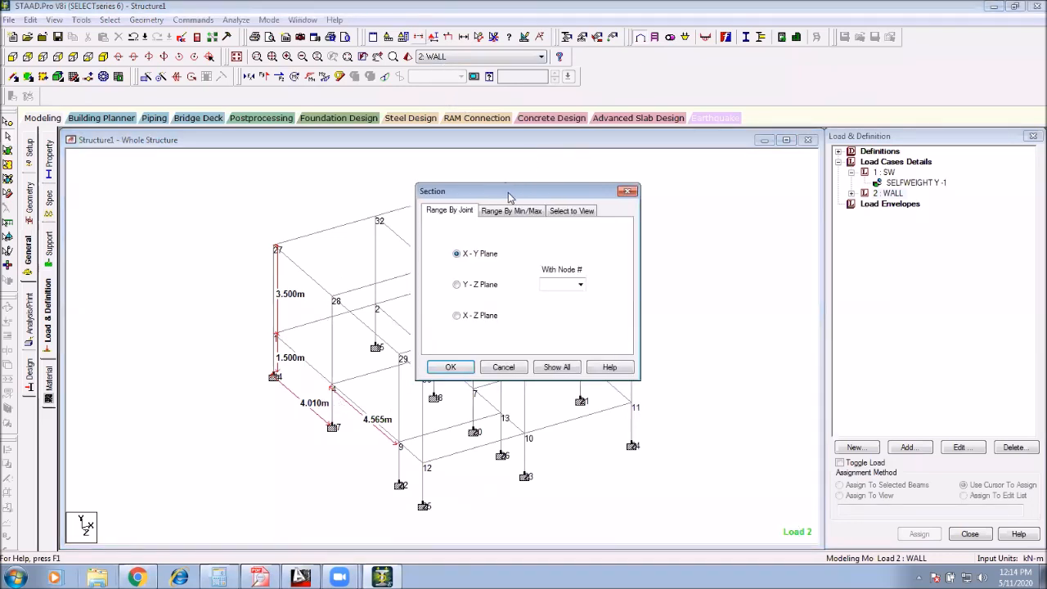
{"action": "left_click_drag", "start_coordinate": [508, 196], "coordinate": [660, 166]}
{"action": "left_click", "coordinate": [662, 181]}
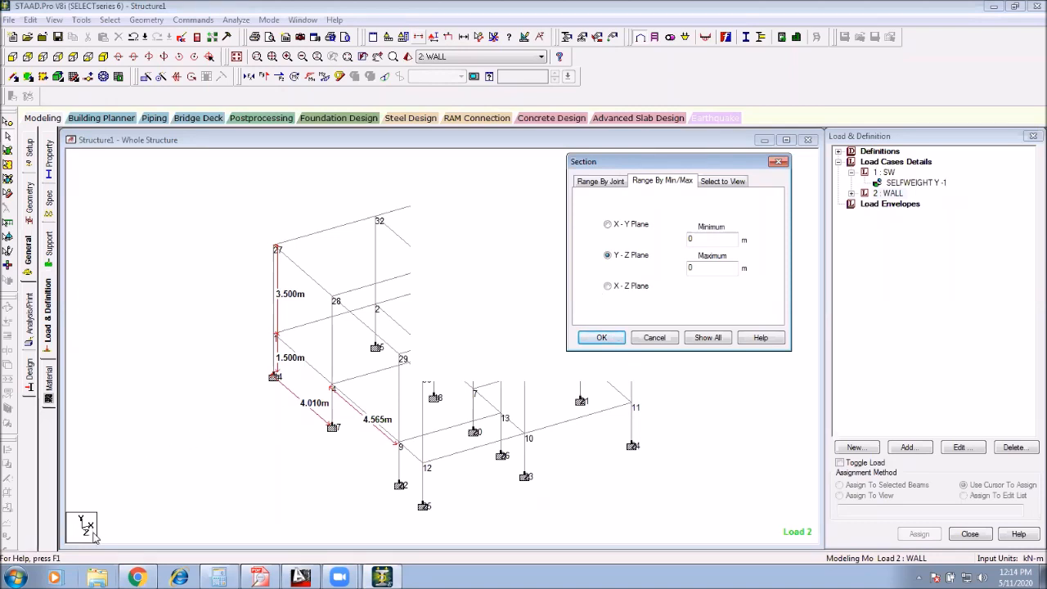
{"action": "left_click", "coordinate": [634, 288]}
{"action": "double_click", "coordinate": [701, 238]}
{"action": "key", "text": "Tab"}
{"action": "left_click", "coordinate": [601, 340]}
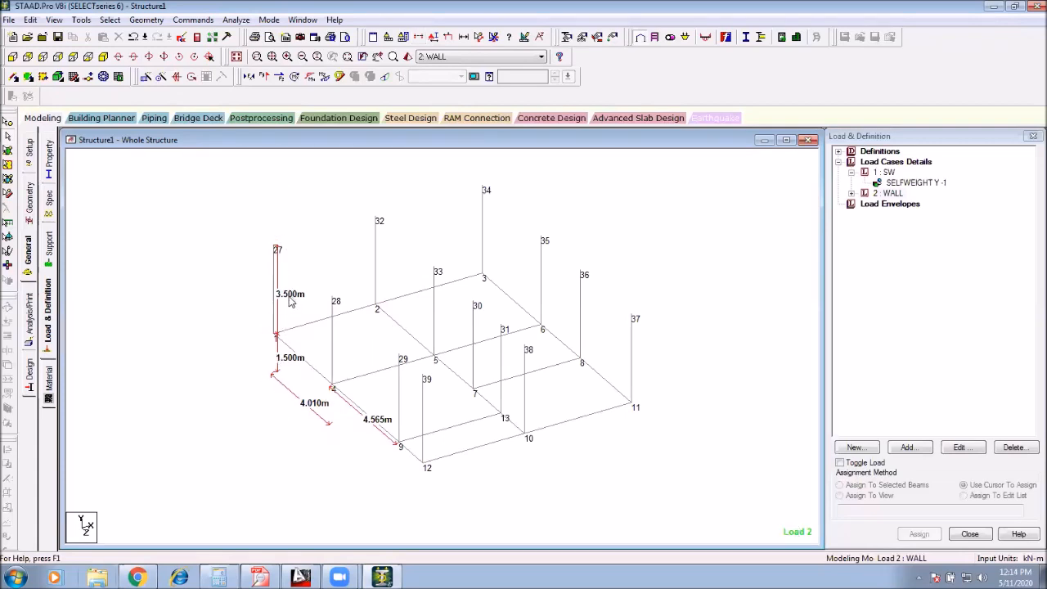
{"action": "left_click", "coordinate": [236, 56]}
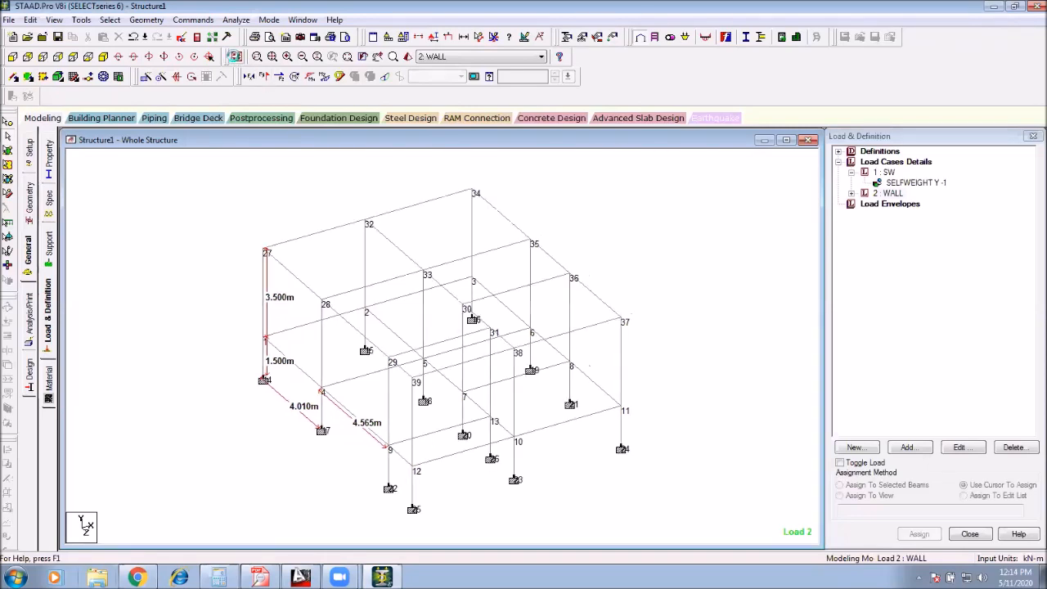
Step: Cut an X-Y plane section by range with minimum 0 and maximum 5 m, and restore the whole structure
{"action": "left_click", "coordinate": [419, 37]}
{"action": "left_click_drag", "start_coordinate": [533, 193], "coordinate": [673, 140]}
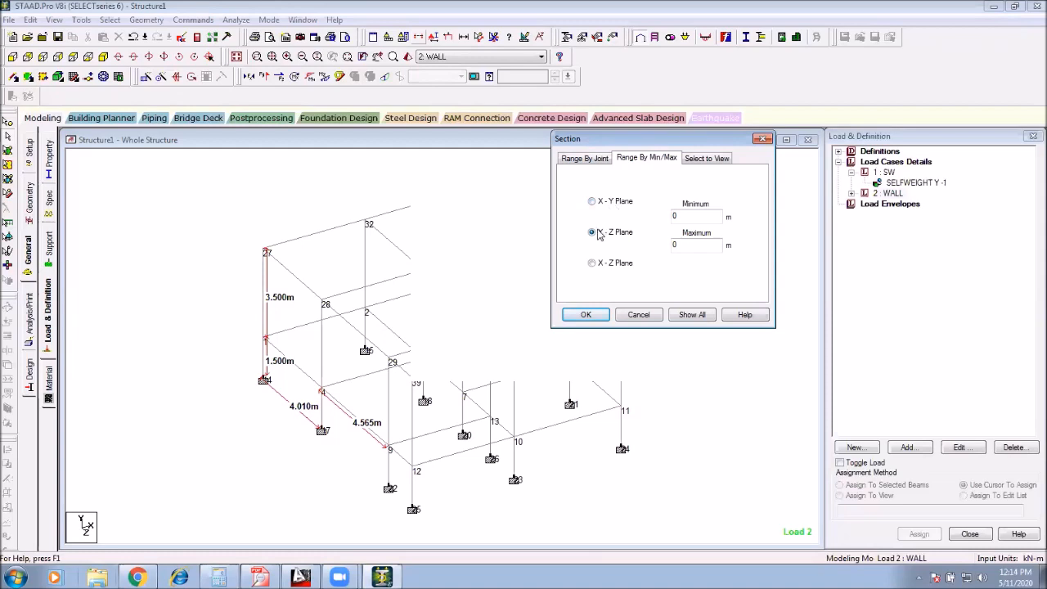
{"action": "left_click", "coordinate": [612, 204]}
{"action": "key", "text": "Tab"}
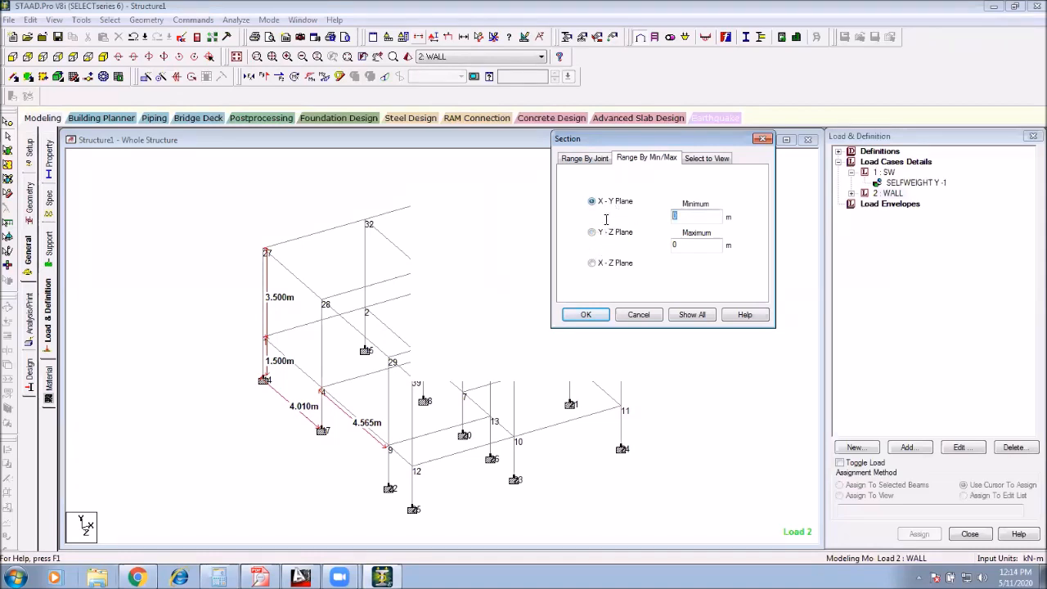
{"action": "double_click", "coordinate": [676, 245]}
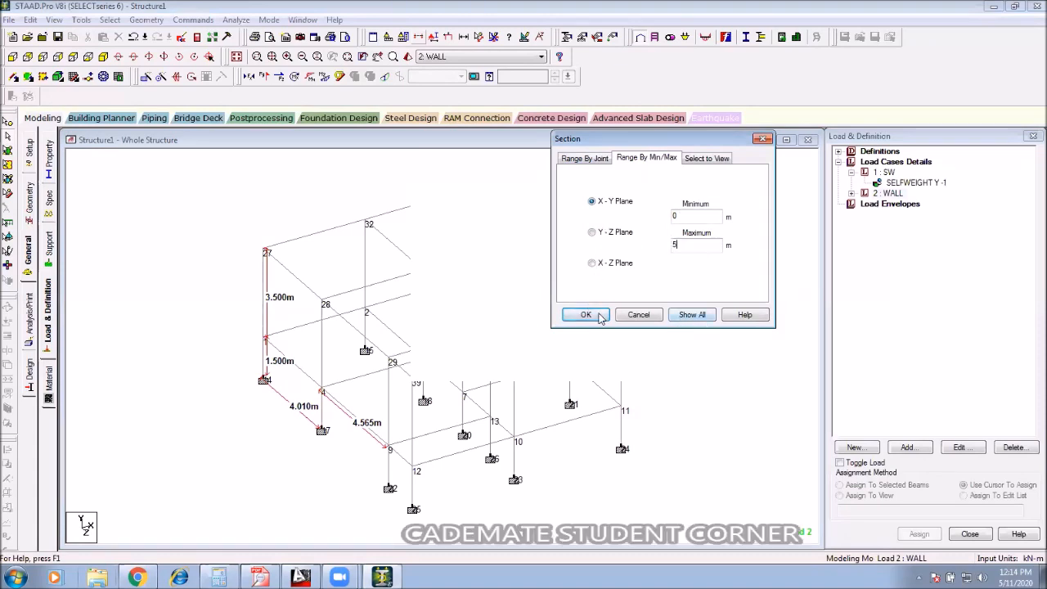
{"action": "left_click", "coordinate": [600, 317]}
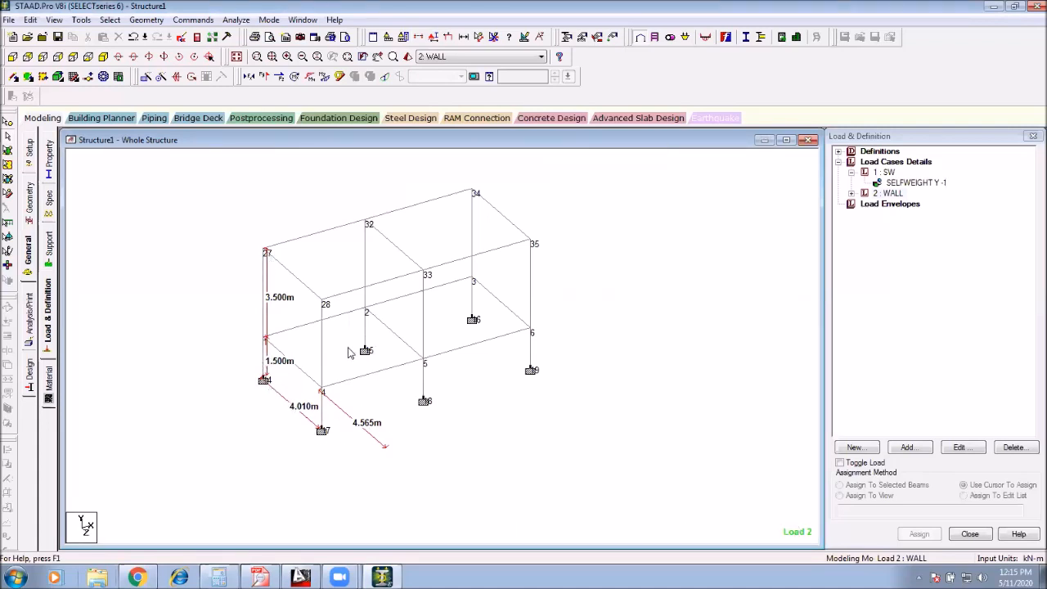
{"action": "left_click", "coordinate": [236, 57]}
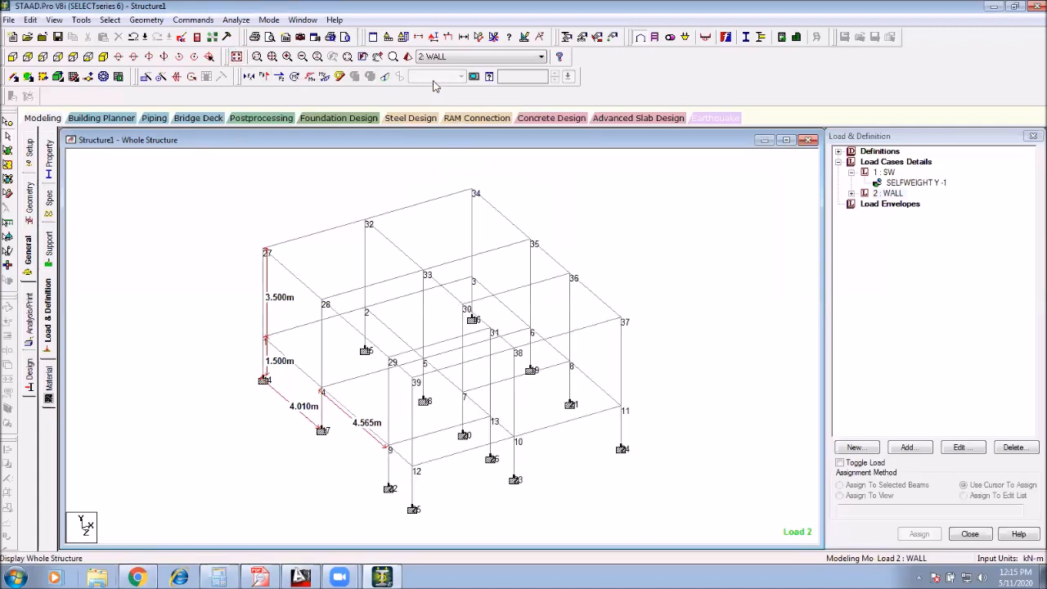
Step: Examine the Select to View section options, and cancel without cutting a section
{"action": "left_click", "coordinate": [431, 39]}
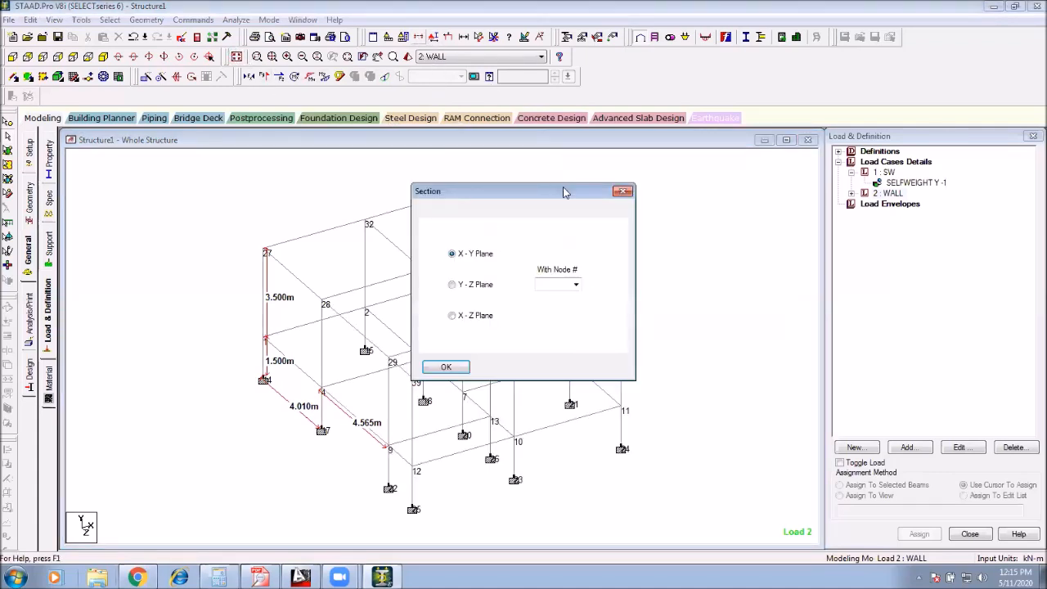
{"action": "left_click_drag", "start_coordinate": [564, 194], "coordinate": [752, 91]}
{"action": "left_click", "coordinate": [763, 110]}
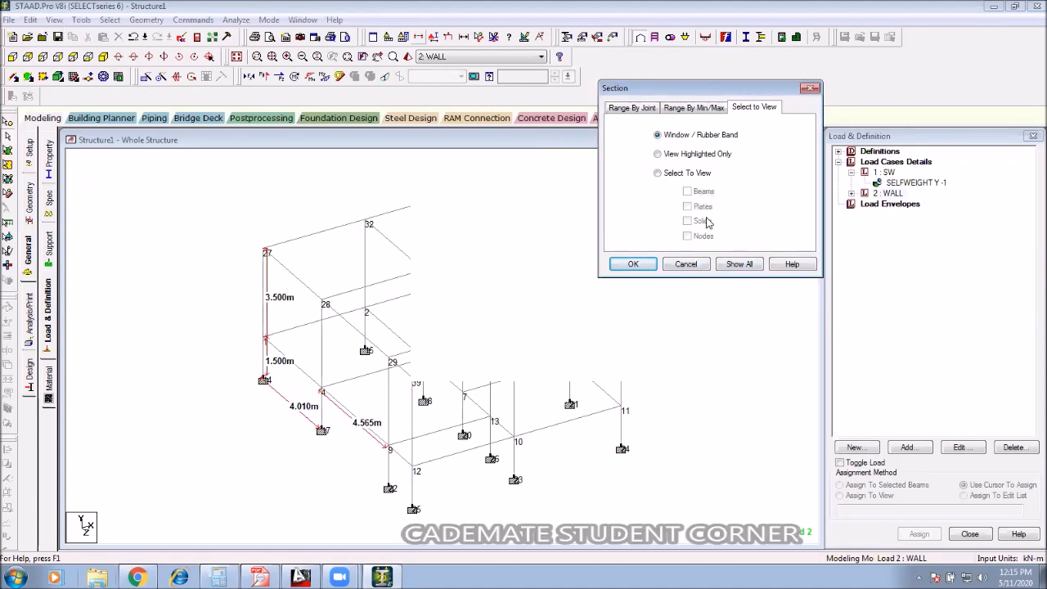
{"action": "left_click", "coordinate": [700, 264]}
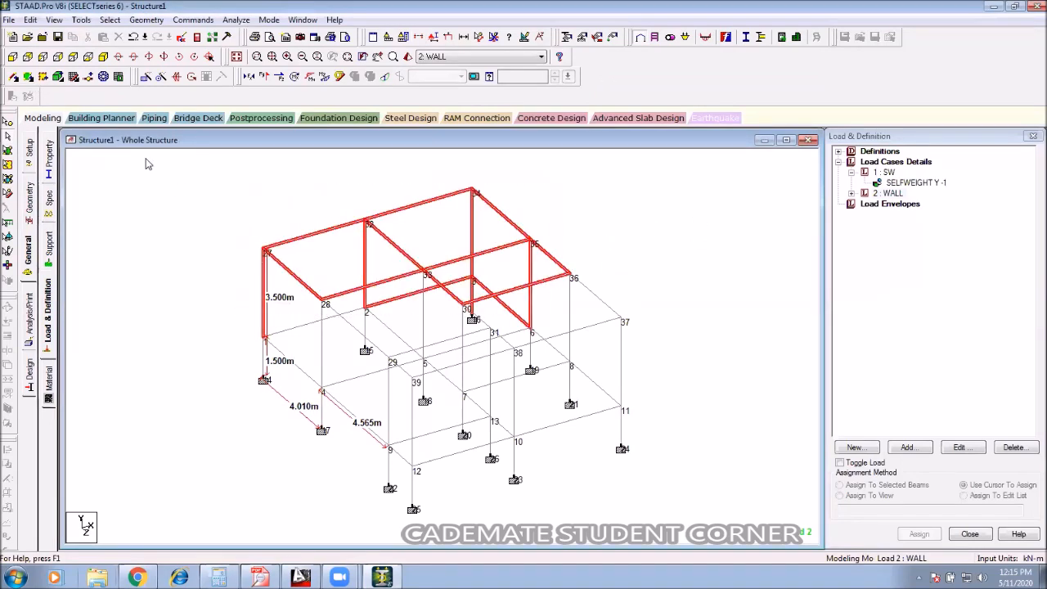
Step: Select the roof-level beams in the front view and try to isolate them with a Window / Rubber Band section
{"action": "left_click", "coordinate": [12, 55]}
{"action": "left_click_drag", "start_coordinate": [736, 185], "coordinate": [188, 201]}
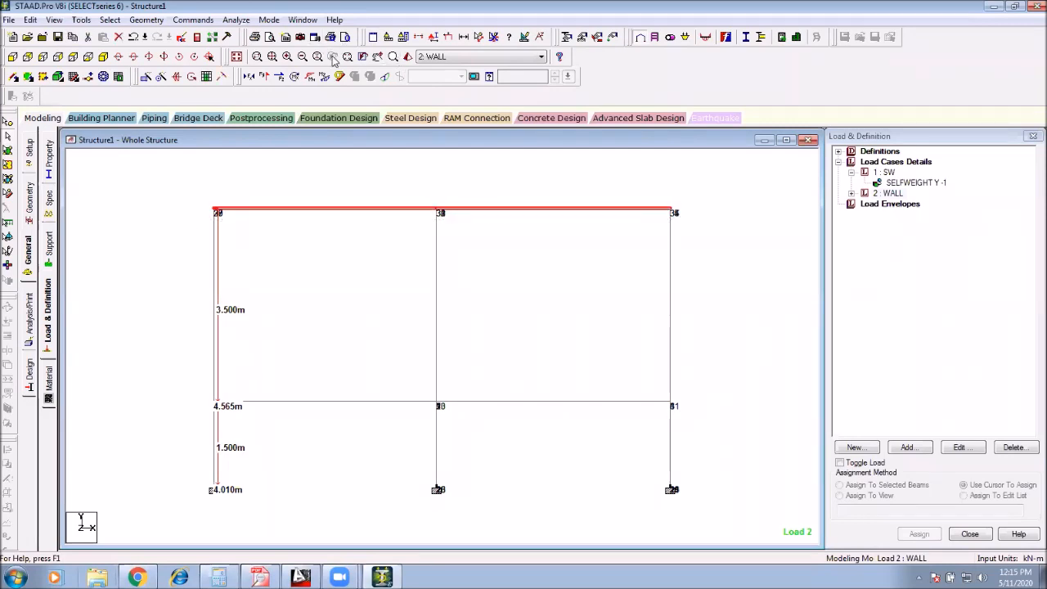
{"action": "left_click", "coordinate": [418, 38]}
{"action": "left_click", "coordinate": [566, 210]}
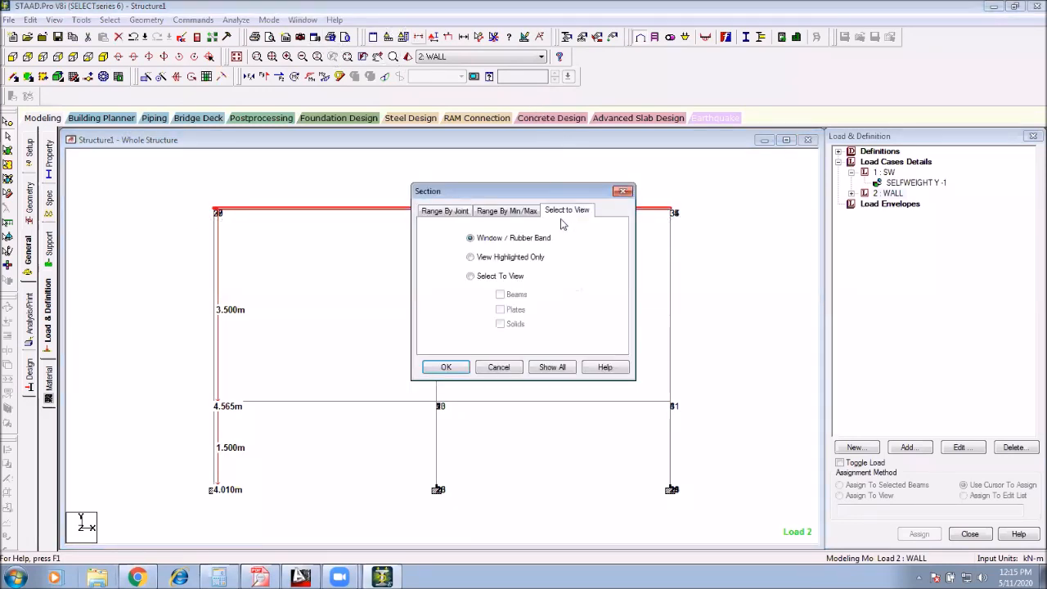
{"action": "left_click", "coordinate": [446, 368]}
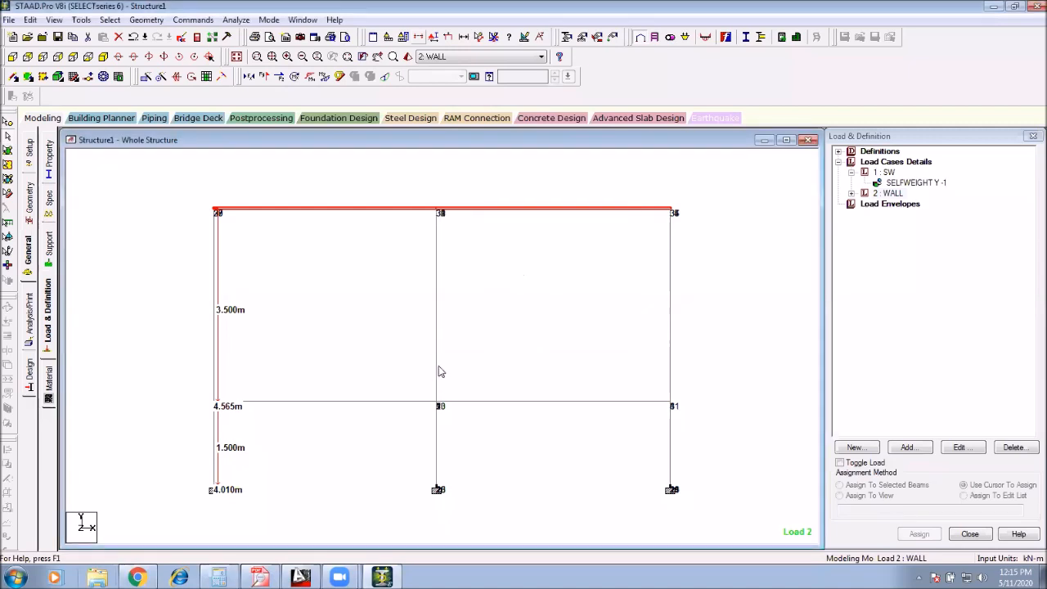
Step: Isolate the roof-level beams in the front view with a Window / Rubber Band section, clear the node distances, and restore the whole structure
{"action": "left_click", "coordinate": [419, 37]}
{"action": "left_click", "coordinate": [569, 212]}
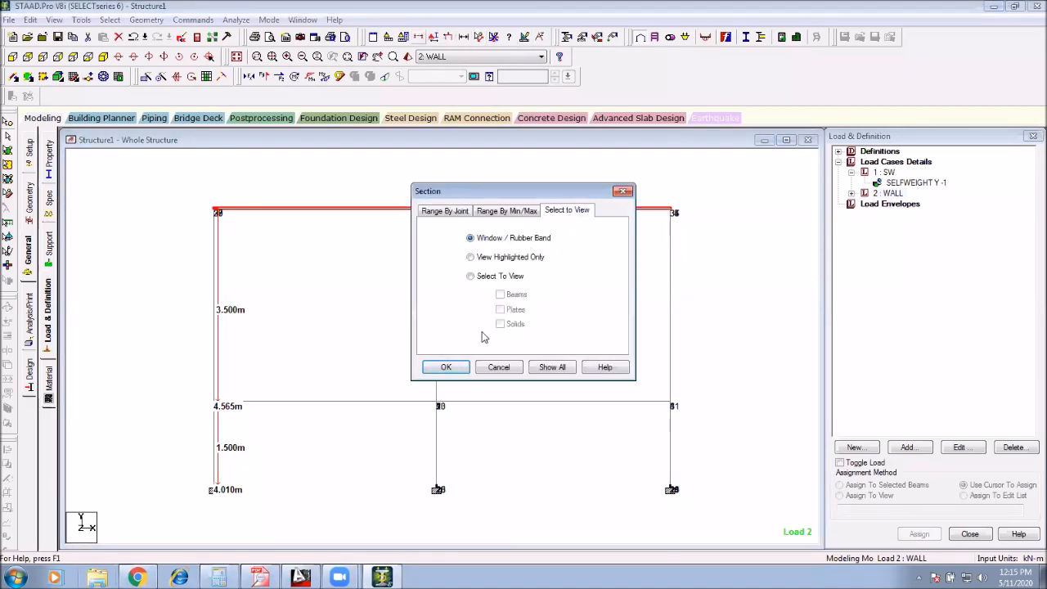
{"action": "left_click", "coordinate": [455, 370]}
{"action": "left_click_drag", "start_coordinate": [739, 175], "coordinate": [188, 220]}
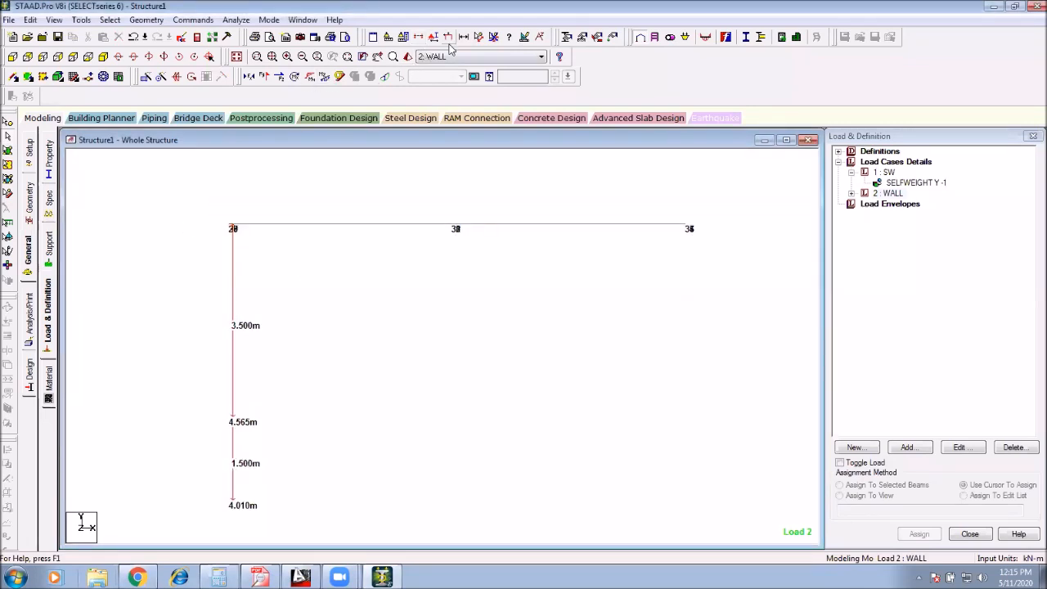
{"action": "left_click_drag", "start_coordinate": [466, 243], "coordinate": [456, 284]}
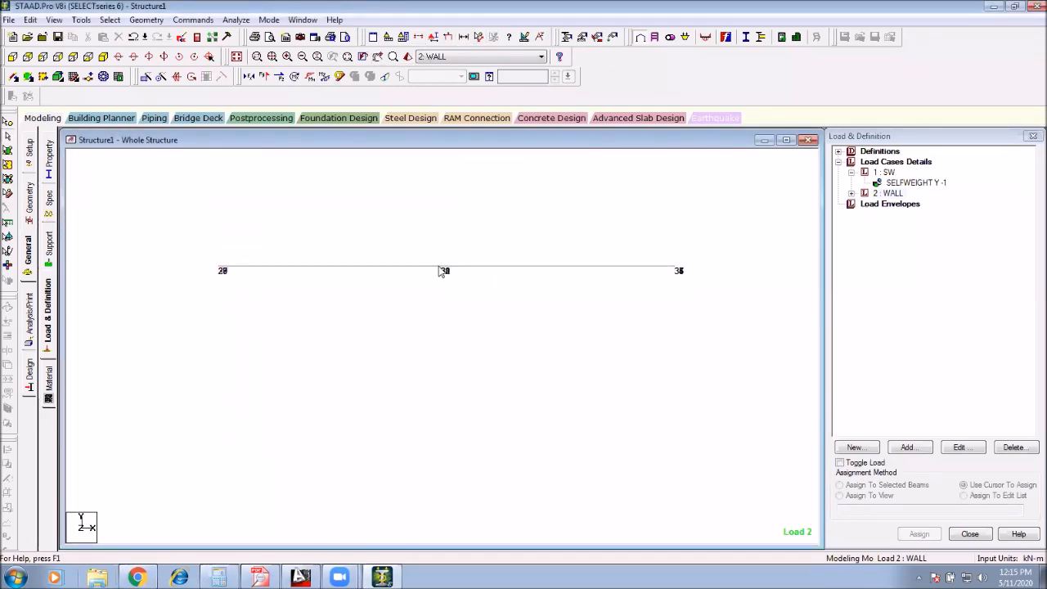
{"action": "left_click", "coordinate": [236, 57]}
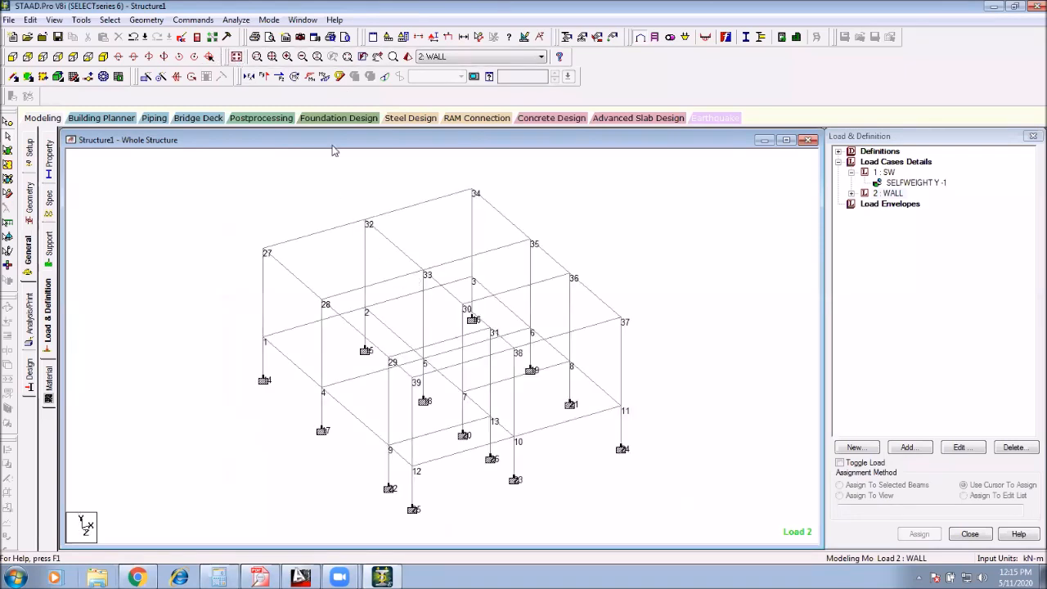
Step: Cut a Window / Rubber Band section around the upper rear members in the isometric view, and restore the whole structure
{"action": "left_click", "coordinate": [424, 37]}
{"action": "left_click", "coordinate": [568, 211]}
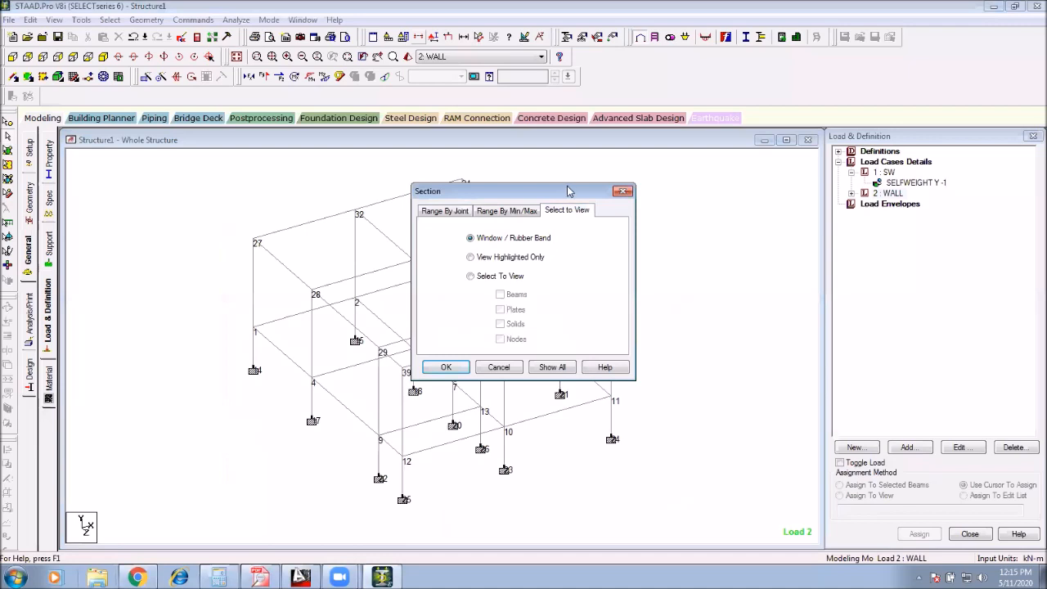
{"action": "left_click_drag", "start_coordinate": [569, 191], "coordinate": [782, 108]}
{"action": "left_click", "coordinate": [658, 284]}
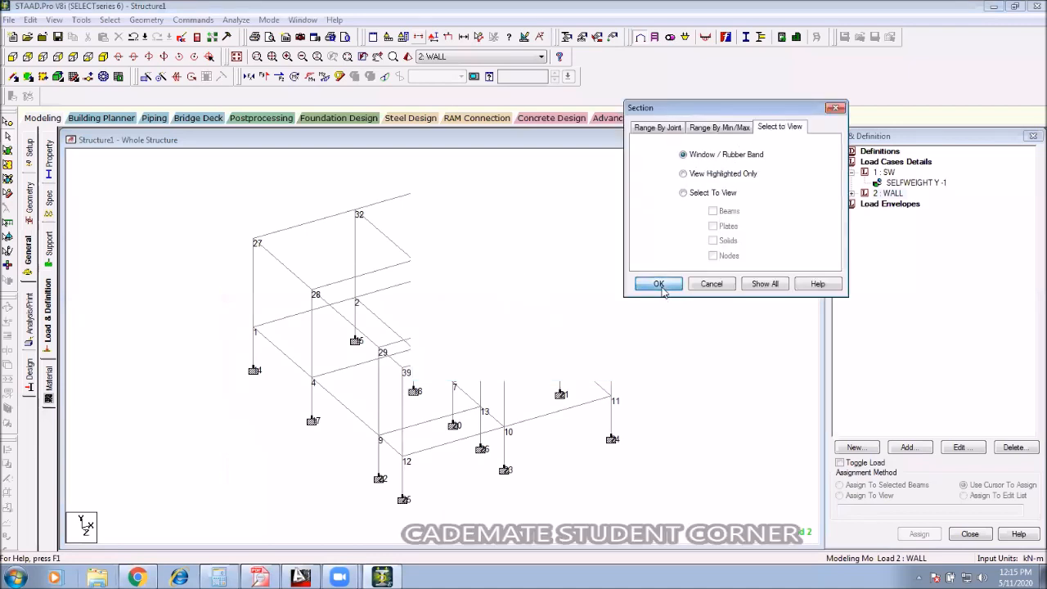
{"action": "left_click_drag", "start_coordinate": [541, 159], "coordinate": [295, 285]}
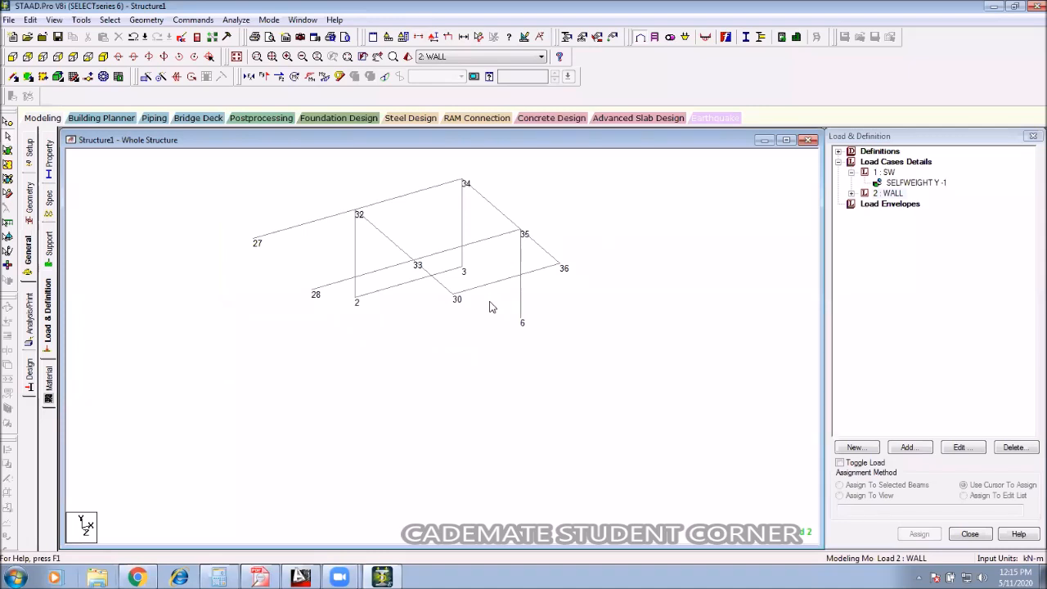
{"action": "left_click", "coordinate": [236, 57]}
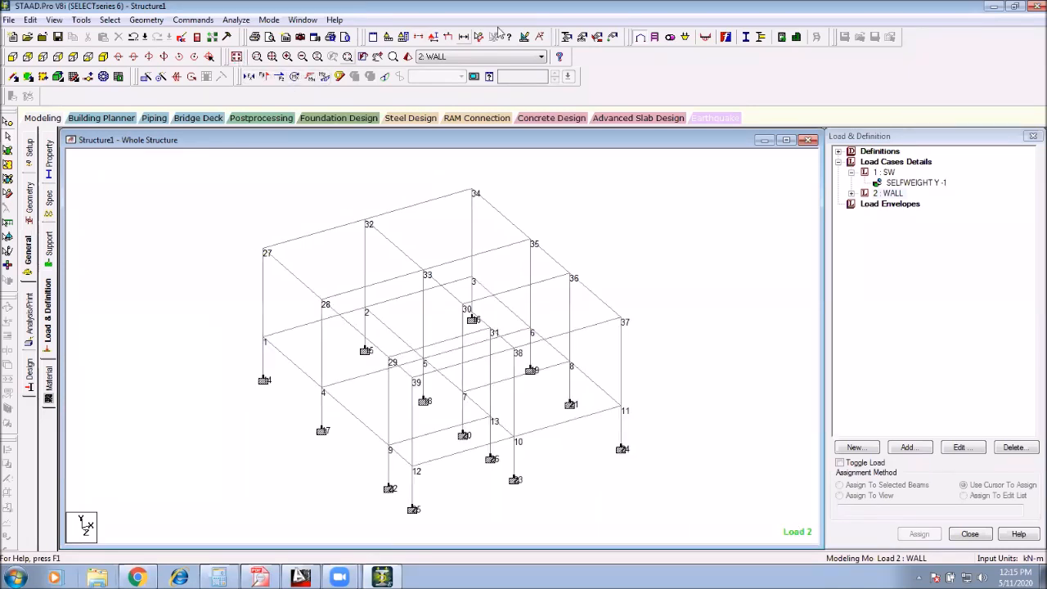
Step: Isolate the roof-level beams with a Window / Rubber Band section in the front view, and show them in the isometric view
{"action": "left_click", "coordinate": [429, 37]}
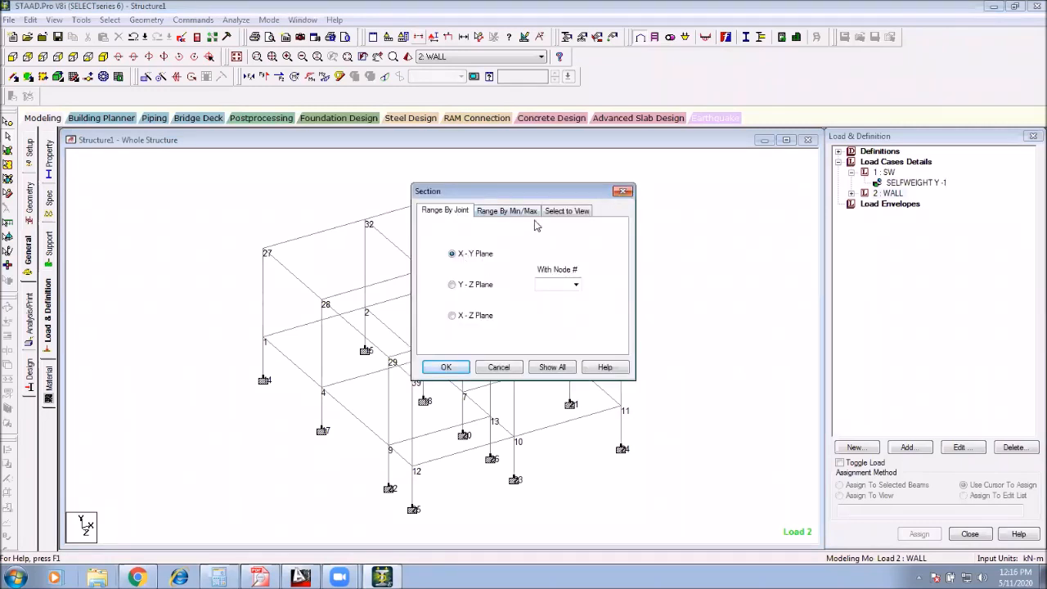
{"action": "left_click", "coordinate": [572, 212]}
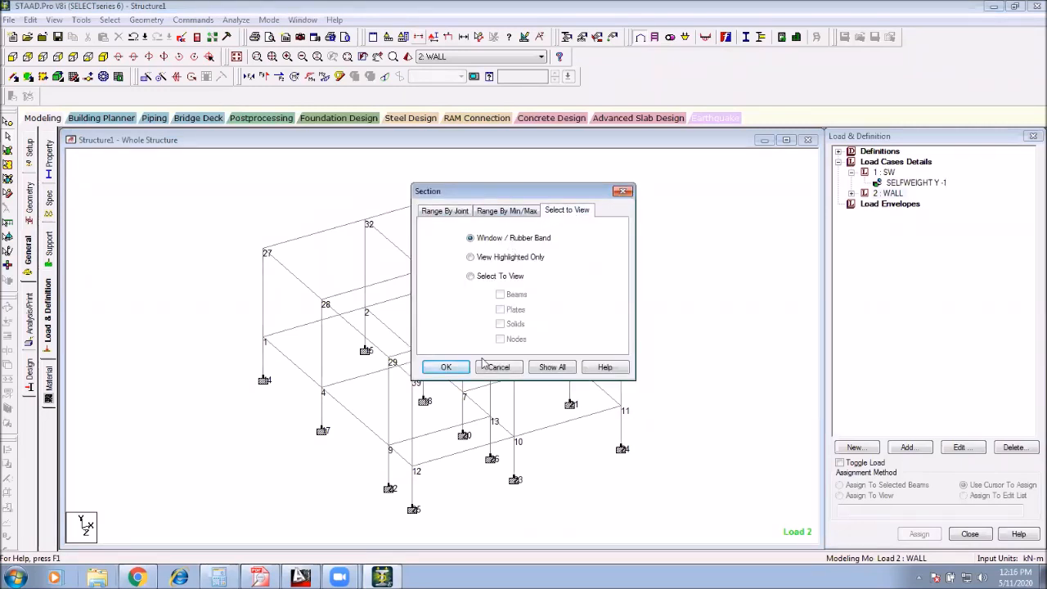
{"action": "left_click", "coordinate": [447, 368]}
{"action": "left_click", "coordinate": [12, 56]}
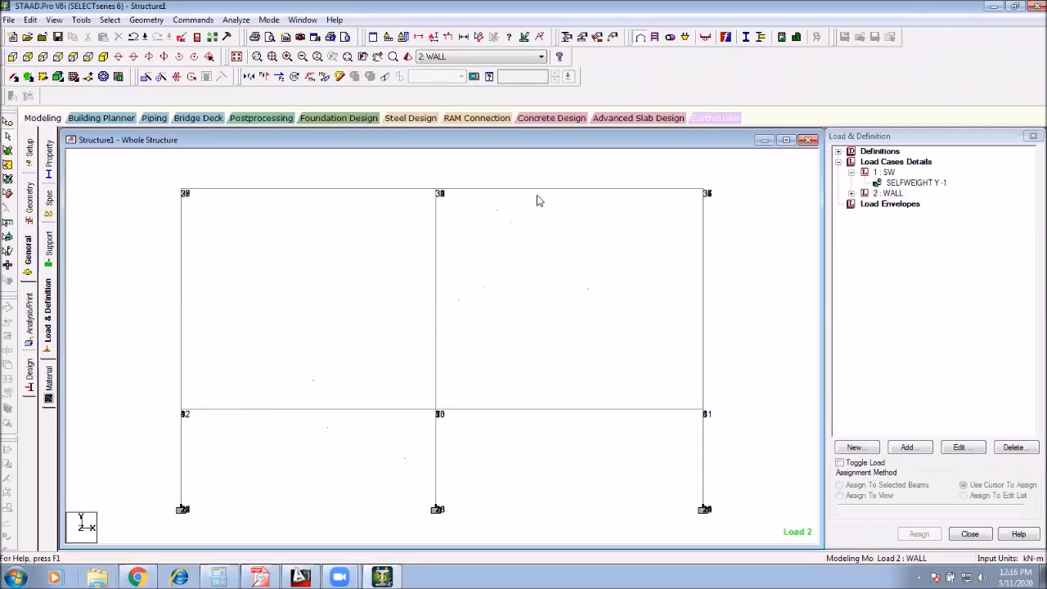
{"action": "left_click_drag", "start_coordinate": [749, 180], "coordinate": [211, 232]}
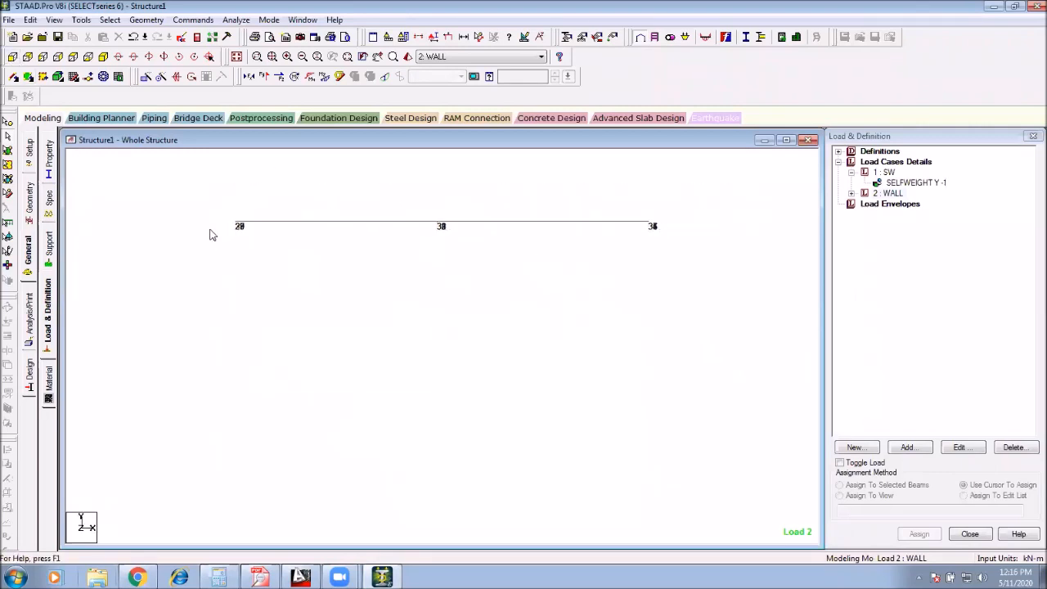
{"action": "left_click", "coordinate": [103, 56]}
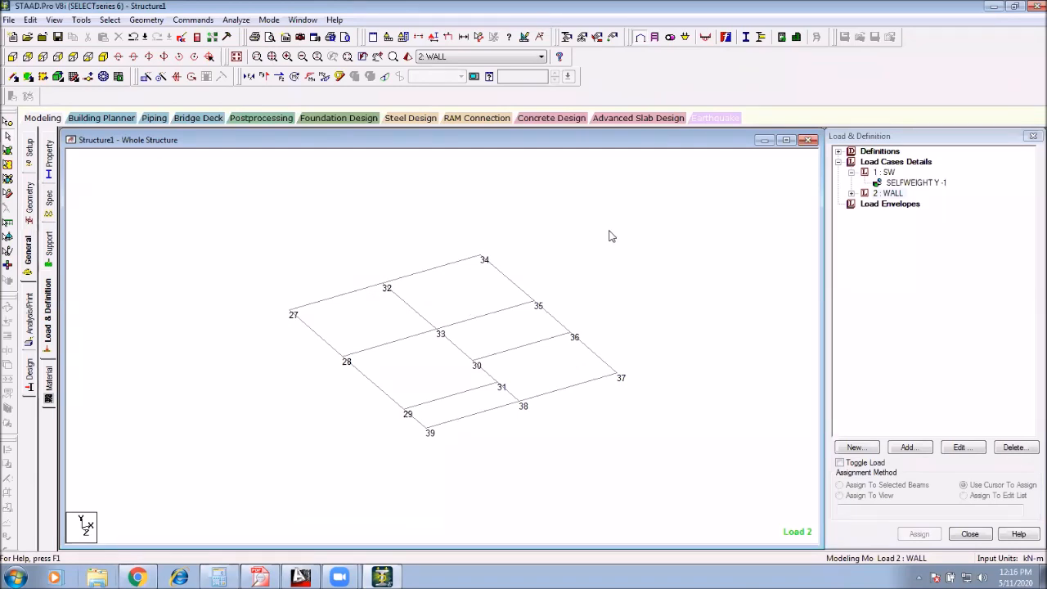
Step: Try the View Highlighted Only and Select To View section options, ticking Beams, Plates, Solids and Nodes
{"action": "left_click", "coordinate": [429, 38]}
{"action": "left_click", "coordinate": [545, 211]}
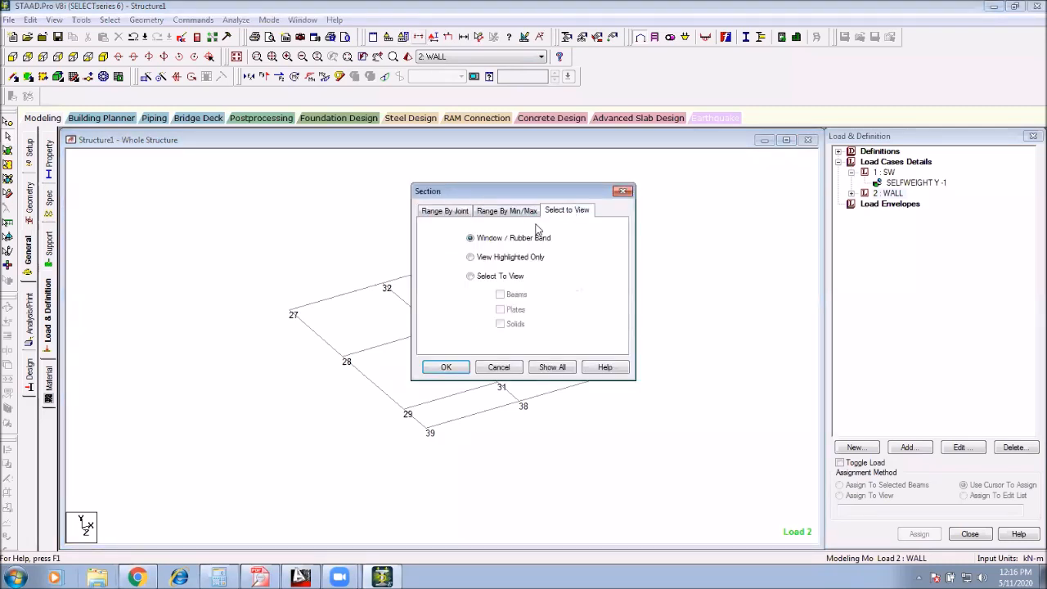
{"action": "left_click", "coordinate": [513, 257]}
{"action": "left_click_drag", "start_coordinate": [544, 194], "coordinate": [765, 137]}
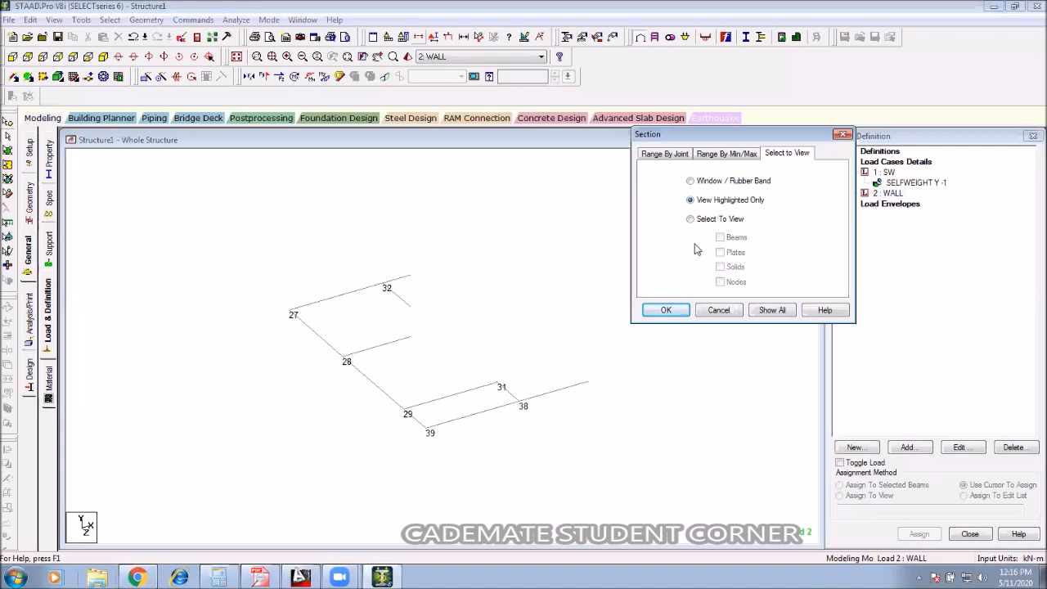
{"action": "left_click", "coordinate": [706, 221]}
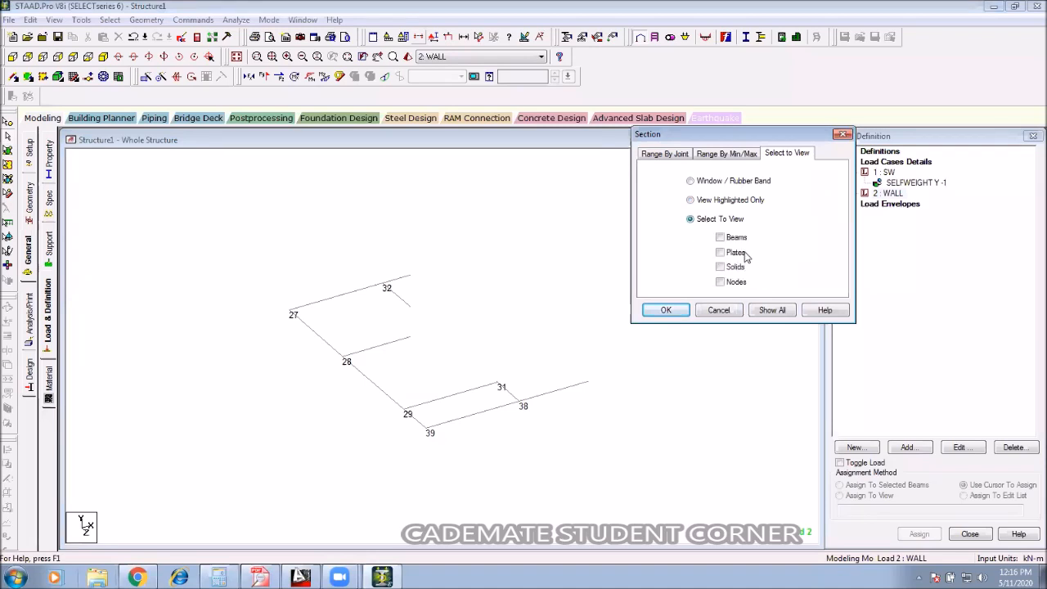
{"action": "left_click", "coordinate": [721, 238]}
{"action": "left_click", "coordinate": [725, 253]}
{"action": "left_click", "coordinate": [728, 268]}
{"action": "left_click", "coordinate": [728, 282]}
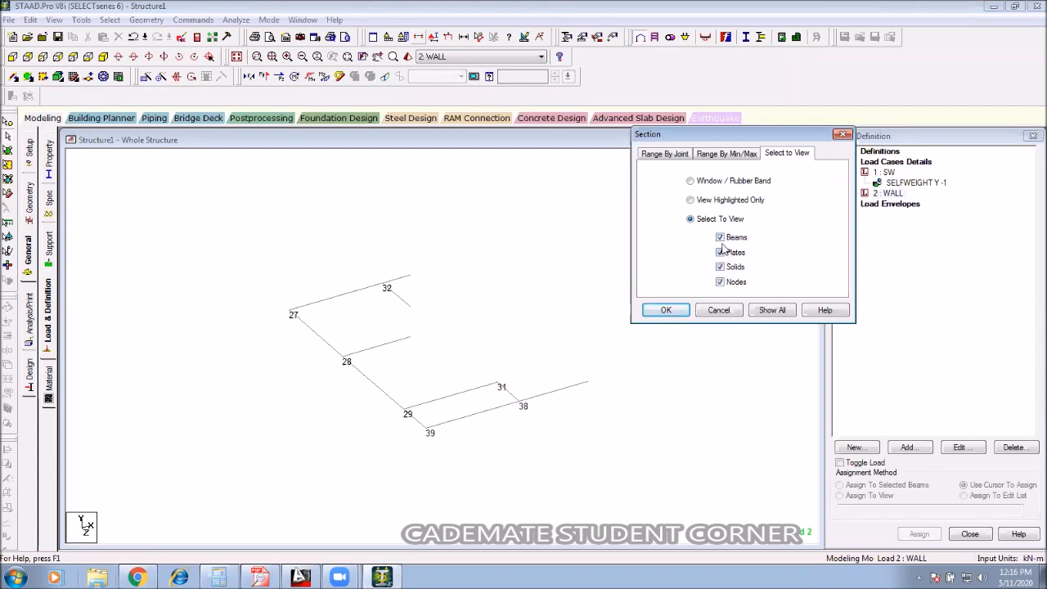
Step: Discard the Select To View choices without applying a section, and restore the whole structure
{"action": "left_click", "coordinate": [721, 252]}
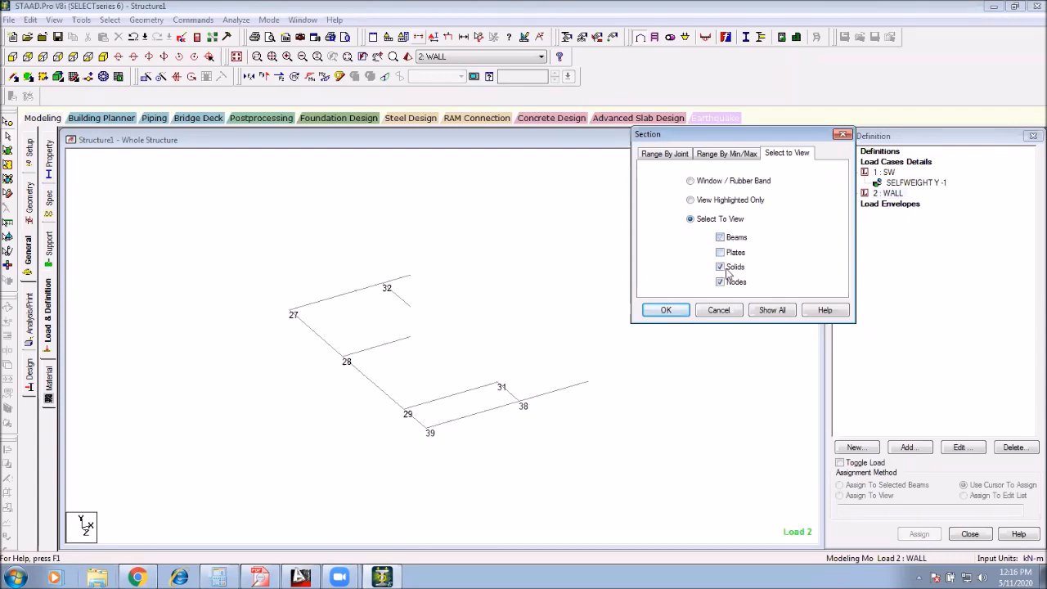
{"action": "left_click", "coordinate": [727, 268]}
{"action": "left_click", "coordinate": [720, 281]}
{"action": "left_click", "coordinate": [720, 238]}
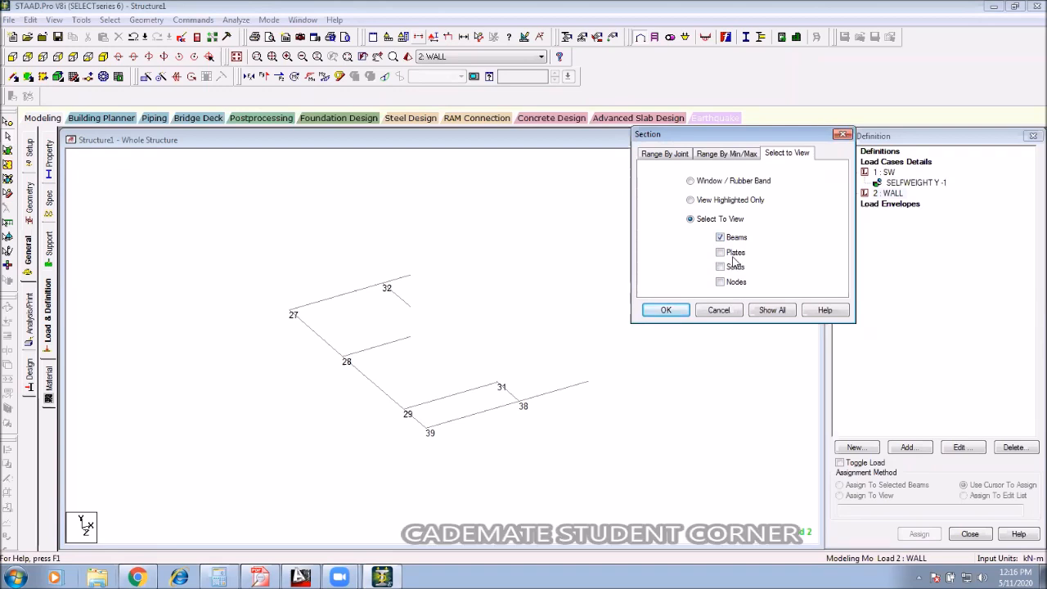
{"action": "left_click", "coordinate": [730, 253]}
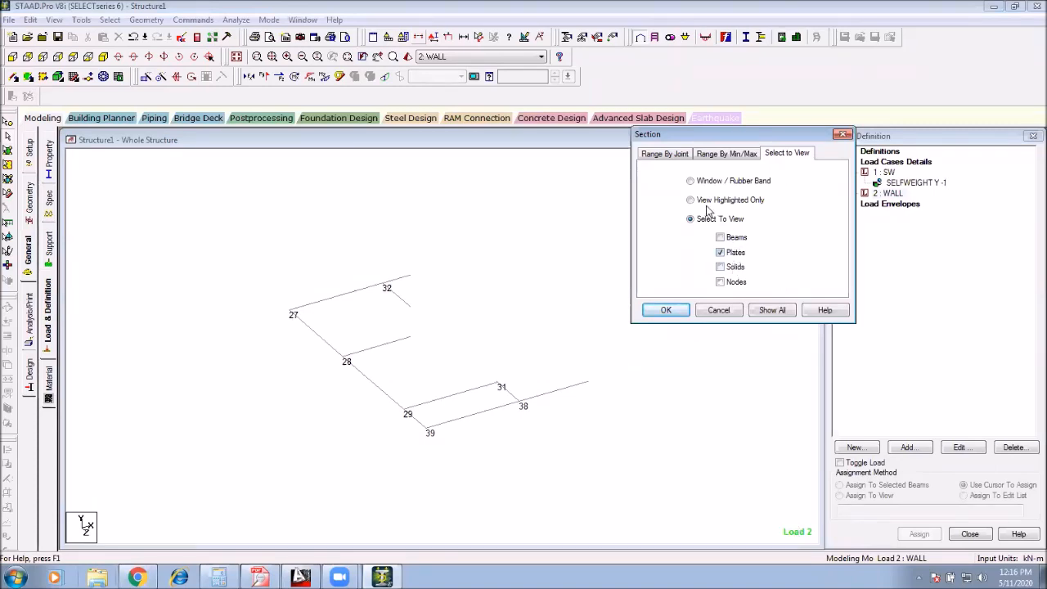
{"action": "left_click", "coordinate": [719, 311]}
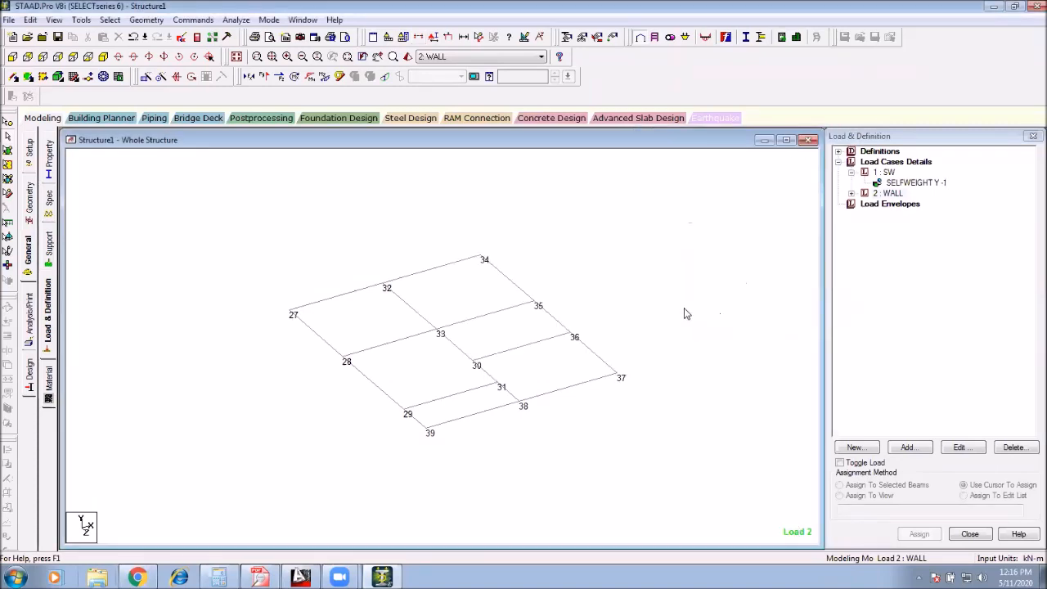
{"action": "left_click", "coordinate": [236, 57]}
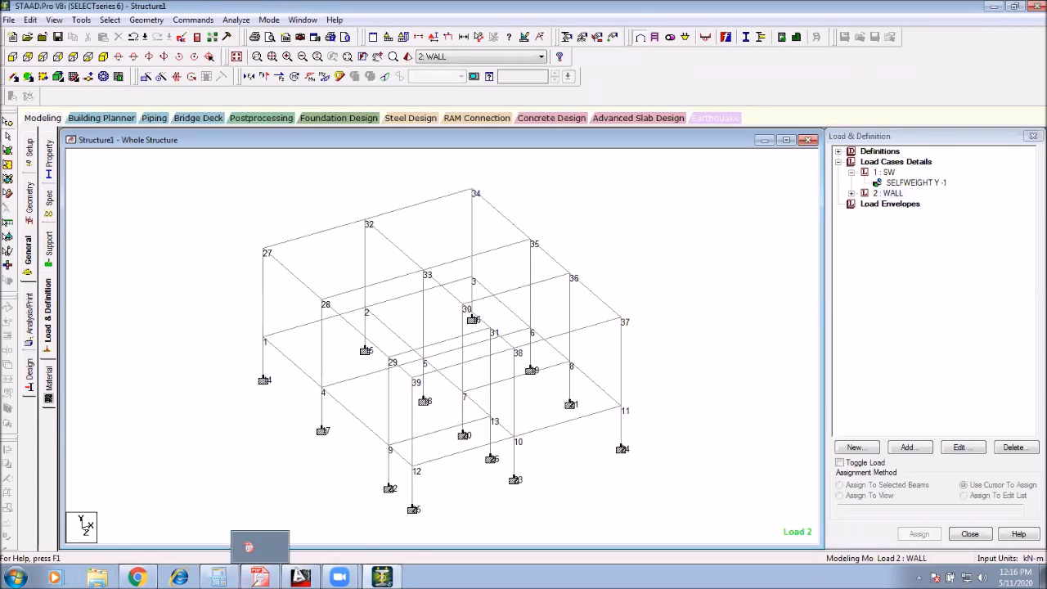
Step: Switch to the course outline in Free PDF Reader, check the Day 10 and Day 11 topics, and return to STAAD.Pro
{"action": "left_click", "coordinate": [260, 548]}
{"action": "scroll", "coordinate": [405, 396], "scroll_direction": "down", "scroll_amount": 3}
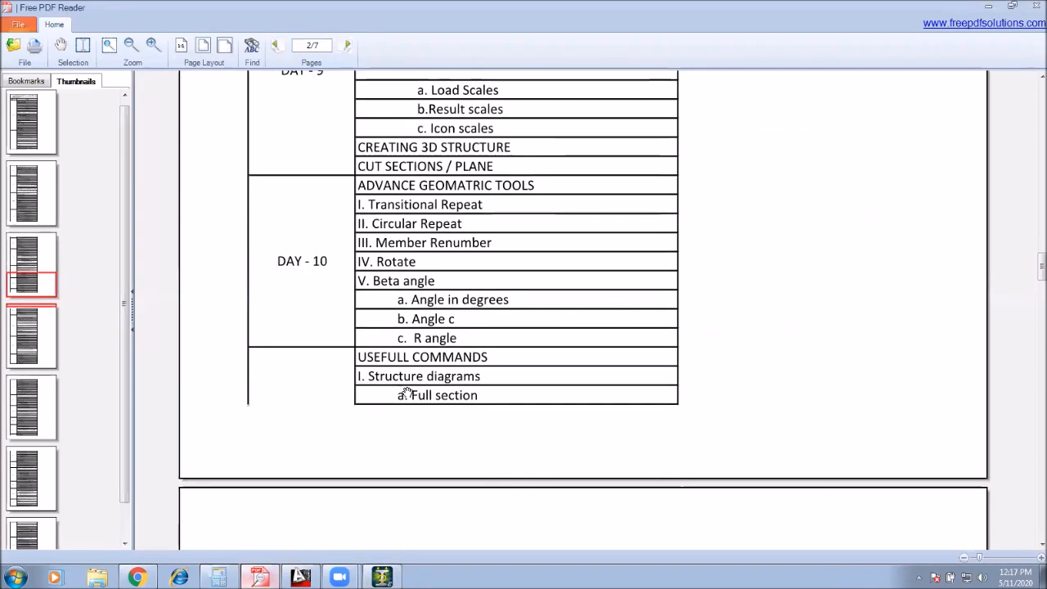
{"action": "mouse_move", "coordinate": [427, 313]}
{"action": "left_mouse_down"}
{"action": "mouse_move", "coordinate": [432, 244]}
{"action": "mouse_move", "coordinate": [435, 330]}
{"action": "left_mouse_up"}
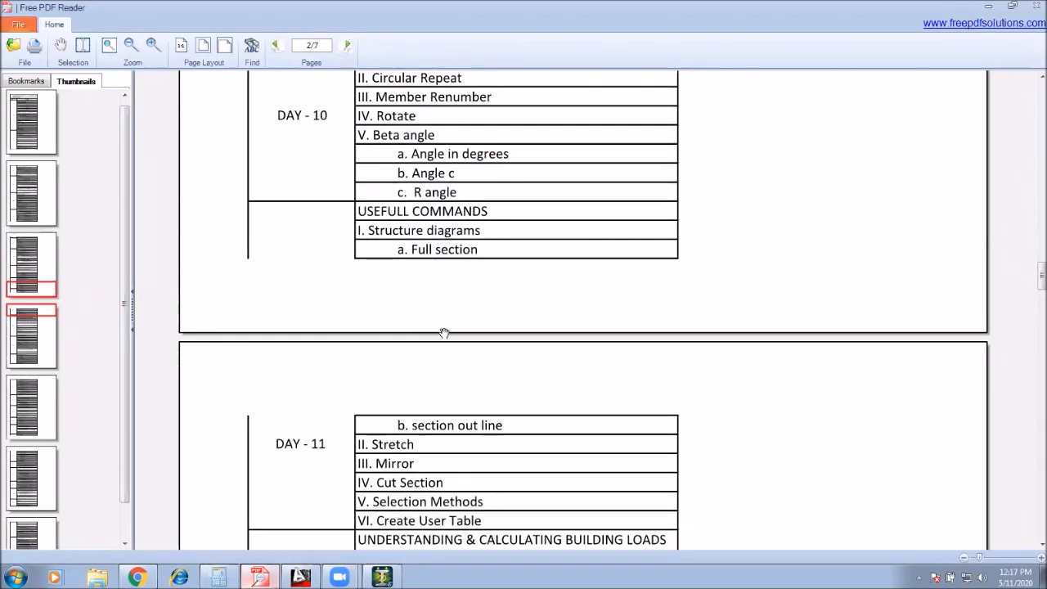
{"action": "left_click", "coordinate": [988, 6]}
Step: Open an enlarged 3D rendering of the whole structure and inspect the frame from different angles
{"action": "middle_click_drag", "start_coordinate": [638, 338], "coordinate": [636, 307]}
{"action": "scroll", "coordinate": [636, 308], "scroll_direction": "up", "scroll_amount": 1}
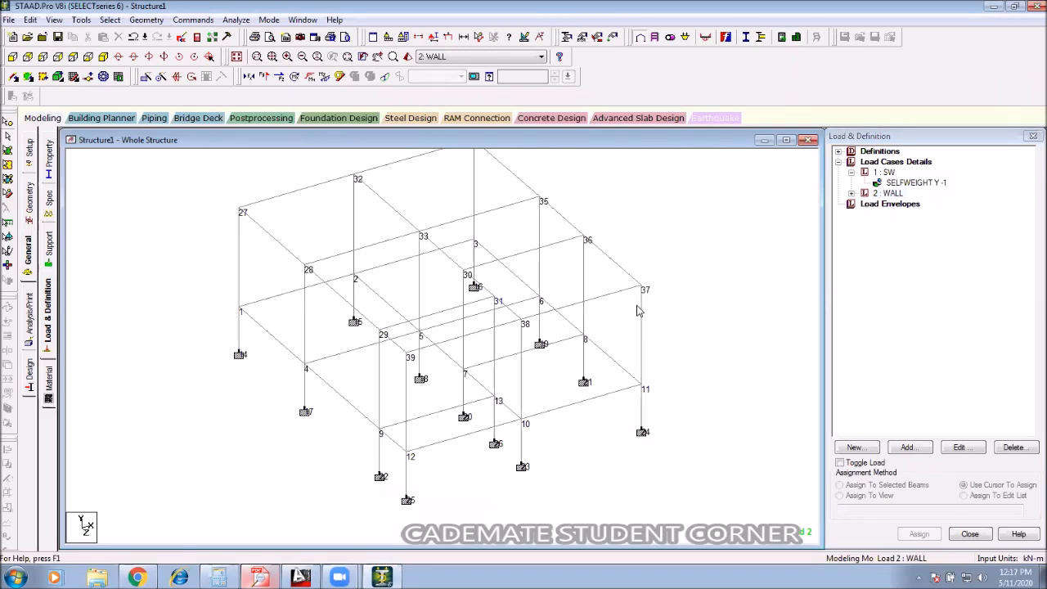
{"action": "middle_click_drag", "start_coordinate": [590, 241], "coordinate": [584, 258]}
{"action": "middle_click_drag", "start_coordinate": [499, 214], "coordinate": [525, 201]}
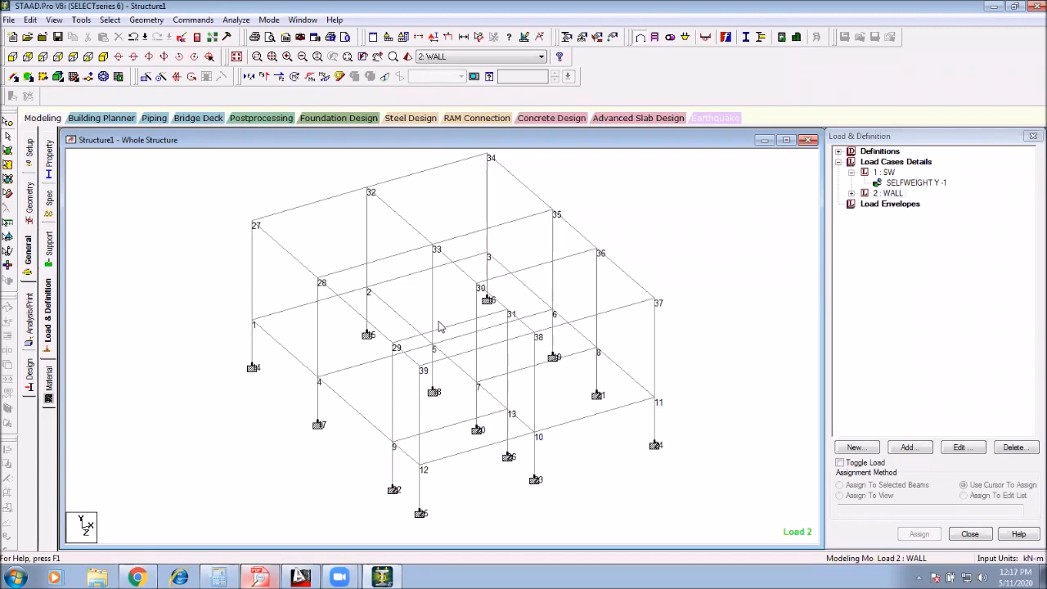
{"action": "left_click", "coordinate": [409, 57]}
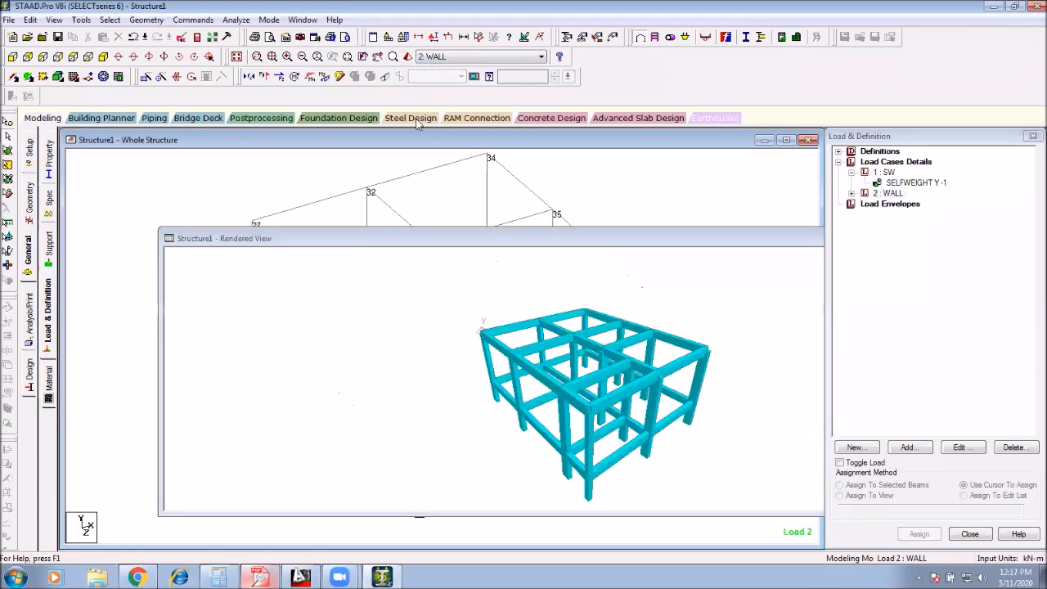
{"action": "double_click", "coordinate": [480, 242]}
{"action": "middle_click_drag", "start_coordinate": [501, 341], "coordinate": [556, 371]}
{"action": "left_click_drag", "start_coordinate": [553, 371], "coordinate": [246, 262]}
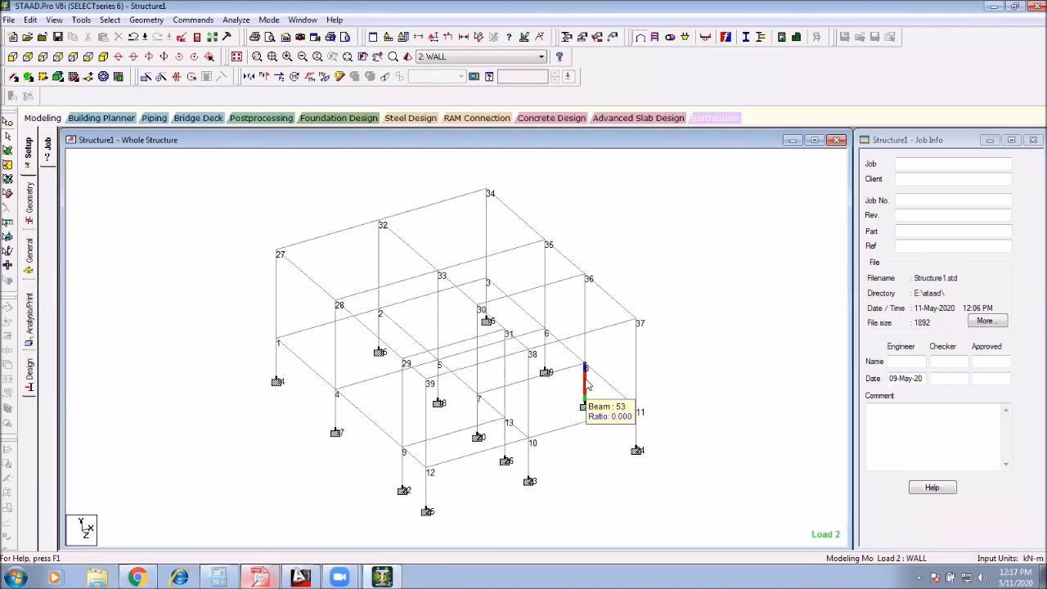
Step: Open the member properties and set the structure diagram's 3D sections to Full Sections
{"action": "left_click", "coordinate": [28, 256]}
{"action": "middle_click_drag", "start_coordinate": [541, 333], "coordinate": [508, 352]}
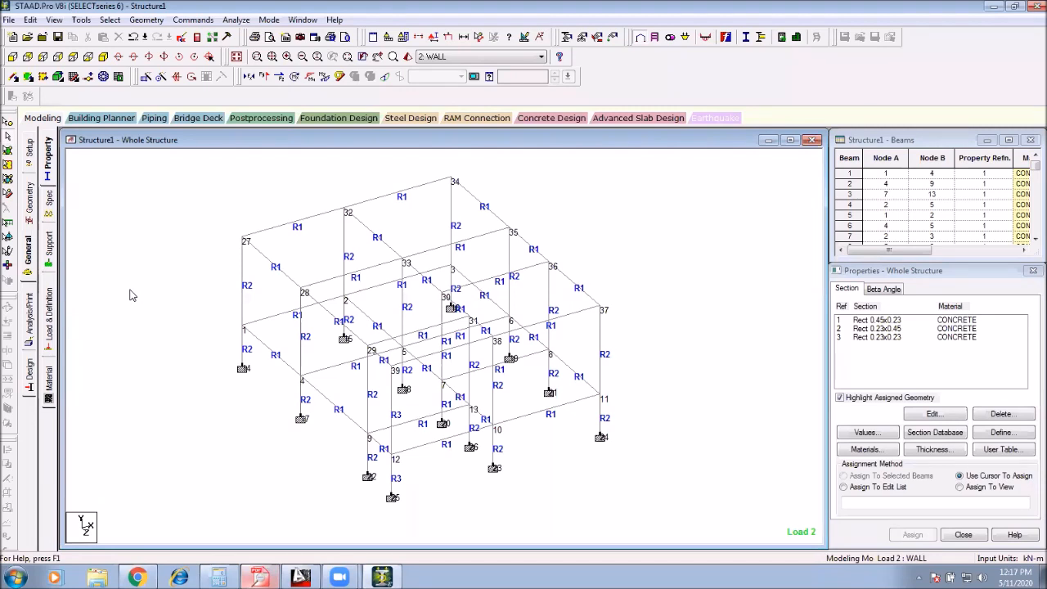
{"action": "right_click", "coordinate": [170, 241]}
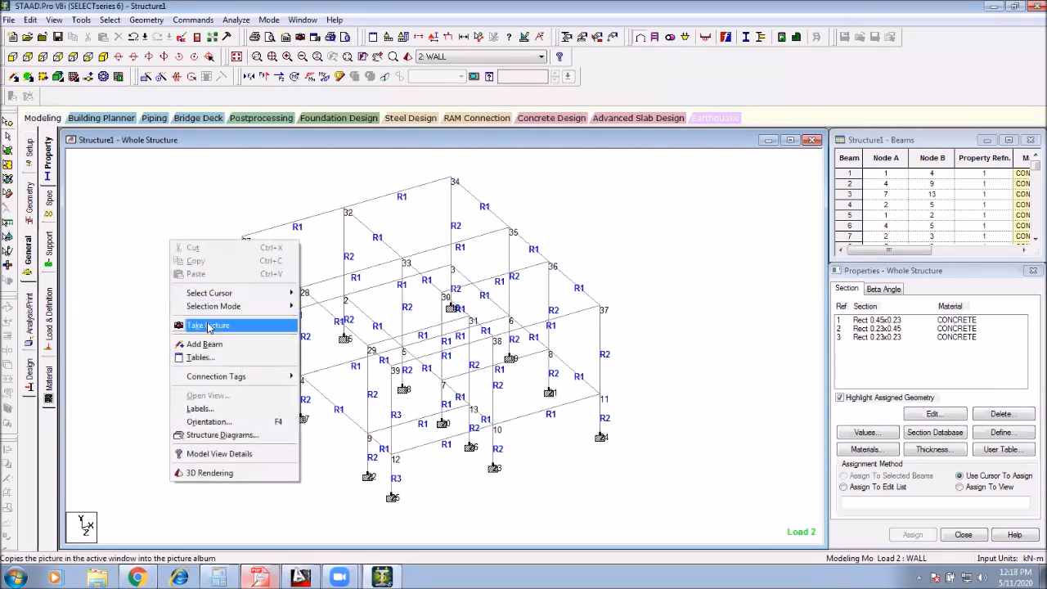
{"action": "left_click", "coordinate": [236, 443]}
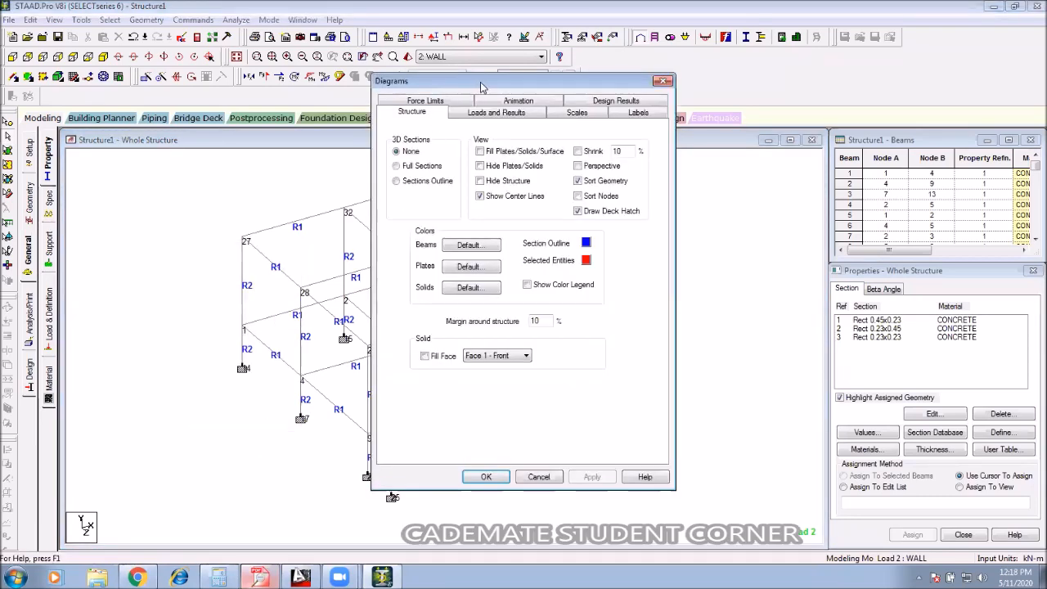
{"action": "left_click_drag", "start_coordinate": [481, 87], "coordinate": [767, 74]}
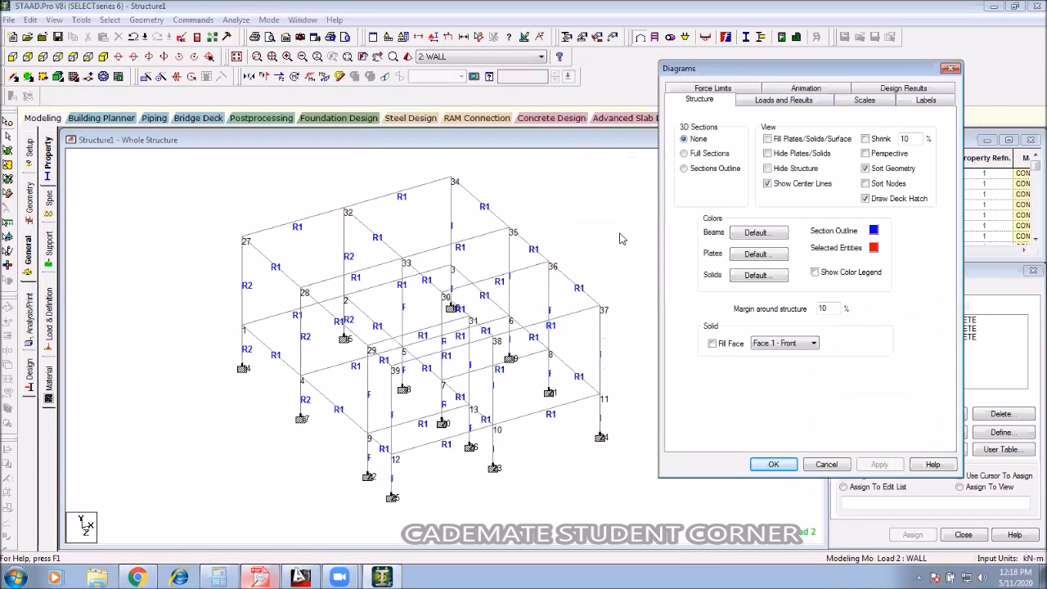
{"action": "left_click", "coordinate": [694, 139]}
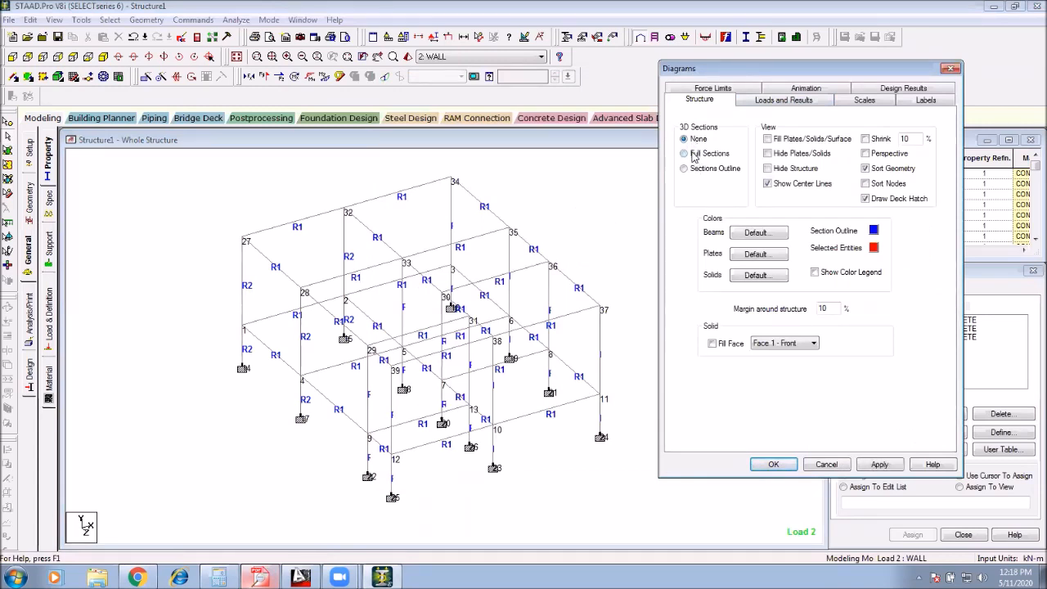
{"action": "left_click", "coordinate": [697, 170]}
{"action": "left_click", "coordinate": [696, 141]}
{"action": "left_click", "coordinate": [703, 156]}
{"action": "left_click", "coordinate": [879, 464]}
{"action": "left_click", "coordinate": [773, 464]}
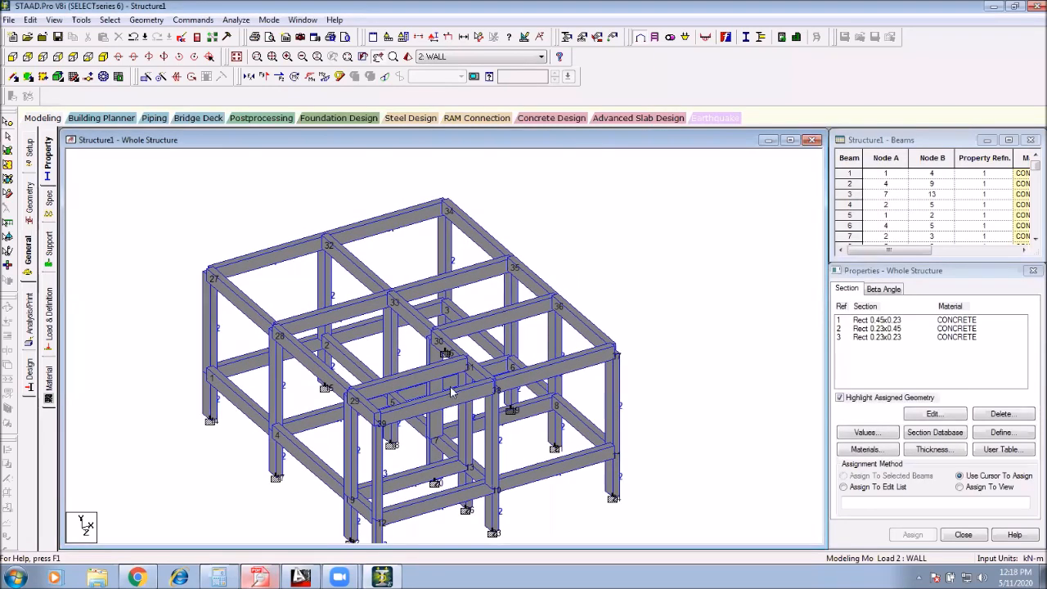
Step: Highlight the members assigned Rect 0.23x0.45 and Rect 0.23x0.23, and display the whole structure as Full Sections
{"action": "left_click", "coordinate": [29, 257]}
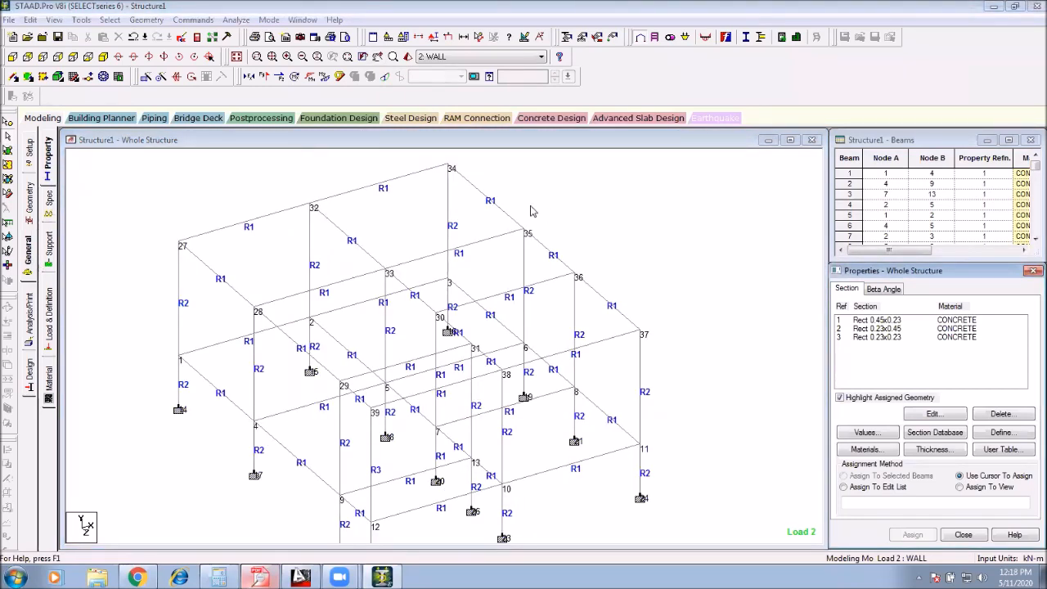
{"action": "left_click", "coordinate": [912, 328]}
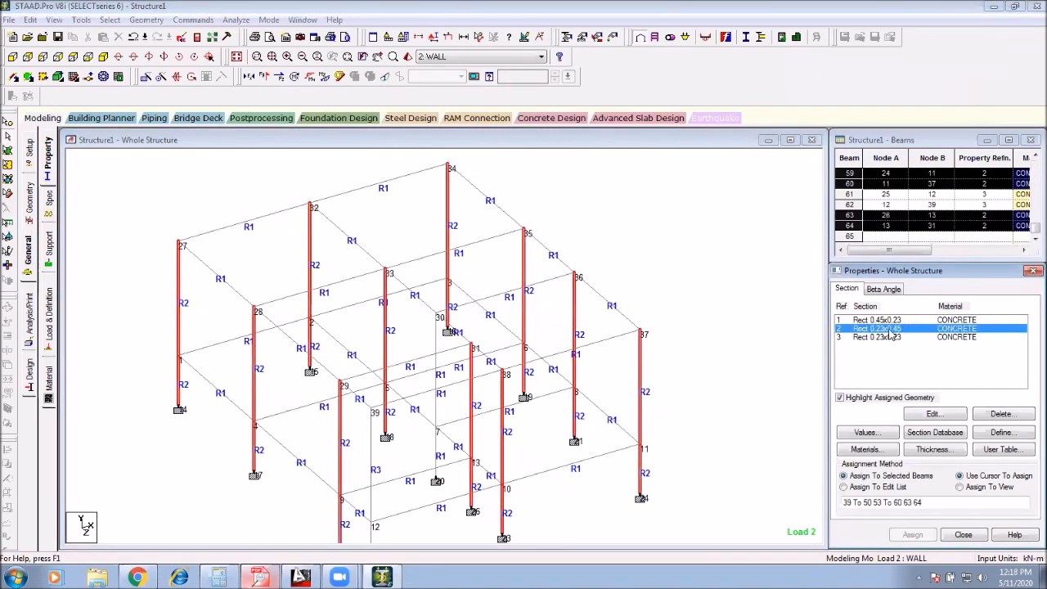
{"action": "left_click", "coordinate": [890, 337]}
{"action": "right_click", "coordinate": [581, 219]}
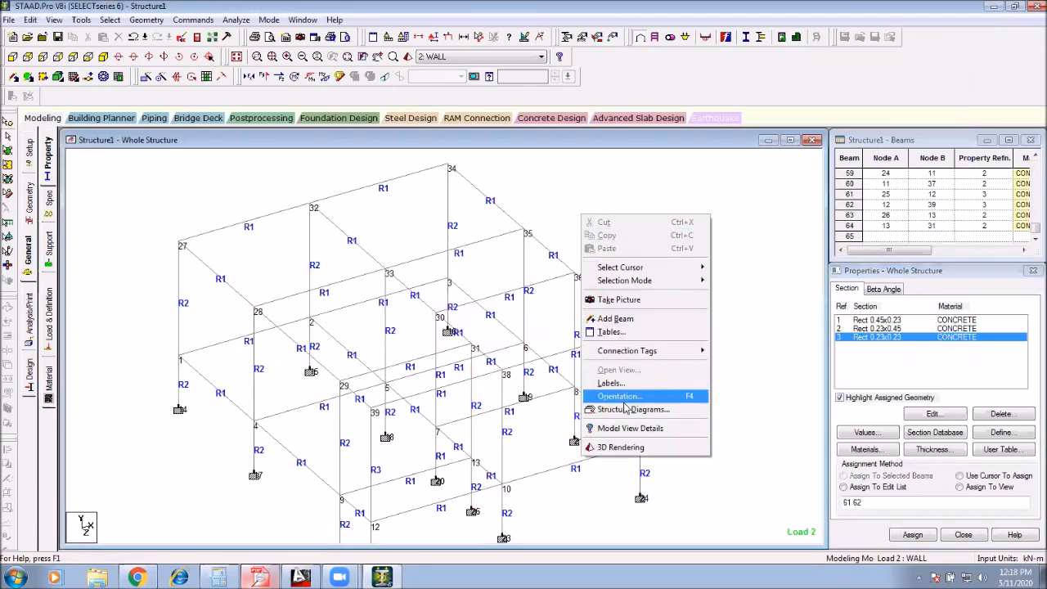
{"action": "left_click", "coordinate": [628, 413]}
{"action": "left_click", "coordinate": [396, 165]}
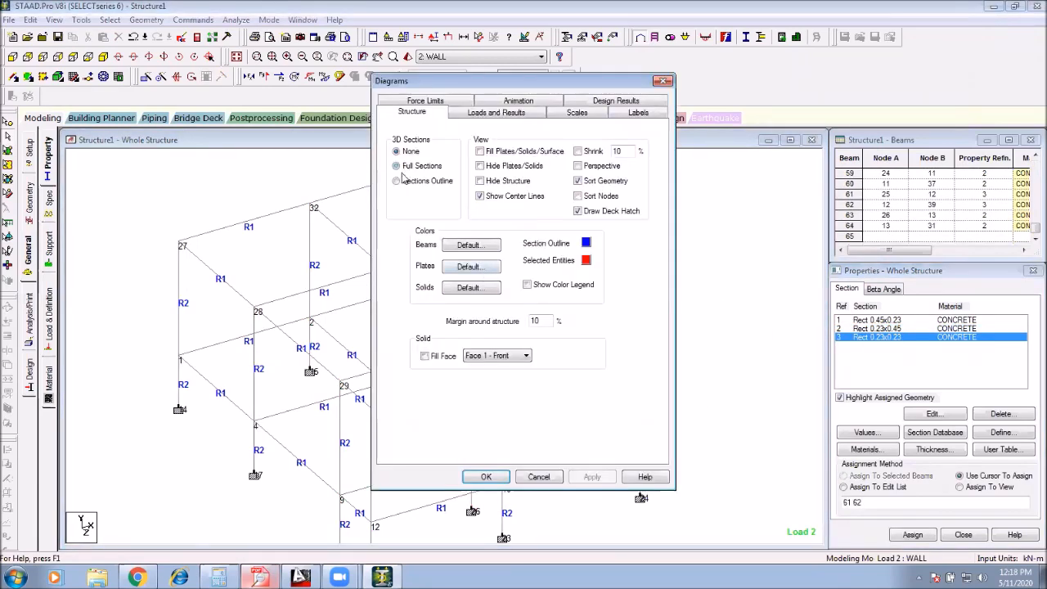
{"action": "left_click", "coordinate": [592, 477]}
{"action": "left_click", "coordinate": [560, 475]}
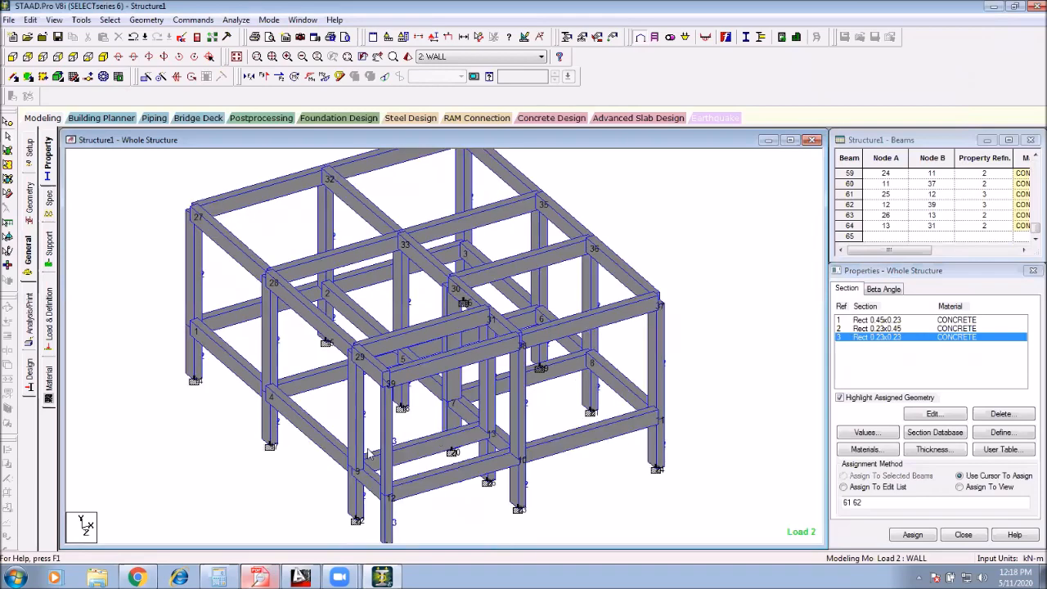
Step: Highlight the two column segments between the support below node 4 and node 28, and highlight all Rect 0.23x0.45 members
{"action": "scroll", "coordinate": [370, 458], "scroll_direction": "up", "scroll_amount": 2}
{"action": "left_click", "coordinate": [381, 470]}
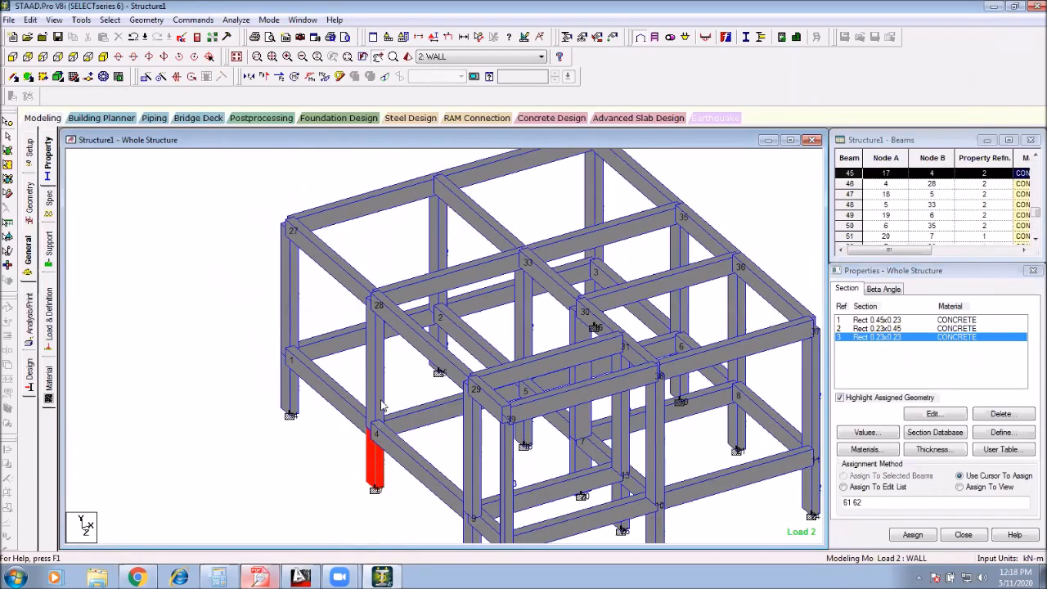
{"action": "left_click", "coordinate": [382, 384], "text": "ctrl"}
{"action": "left_click", "coordinate": [264, 456]}
{"action": "left_click", "coordinate": [871, 330]}
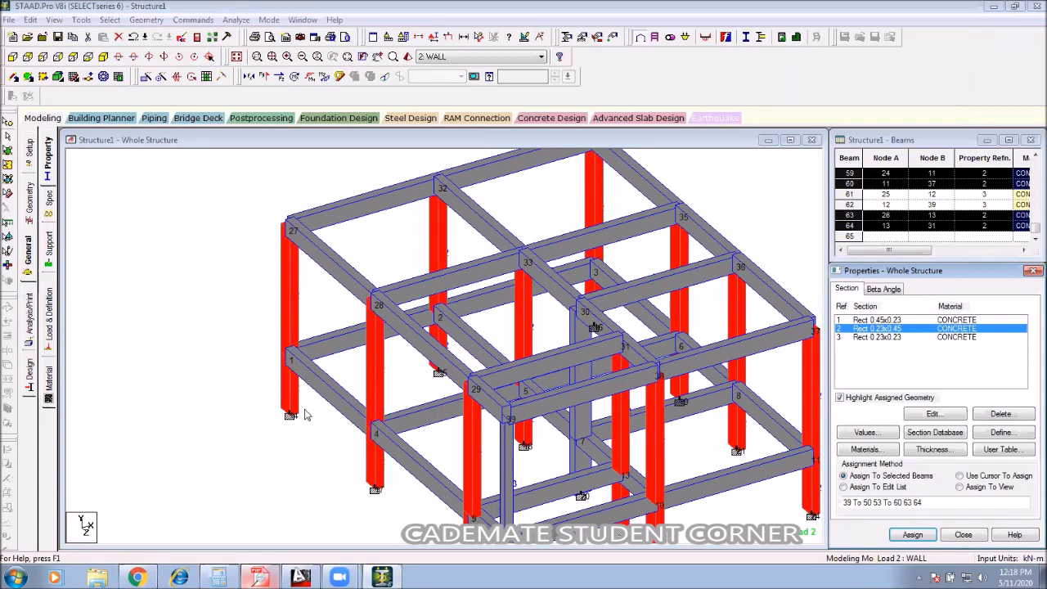
Step: Assign Rect 0.45x0.23 to both column segments below node 28, accept deleting the result files, and clear the selection
{"action": "left_click", "coordinate": [877, 320]}
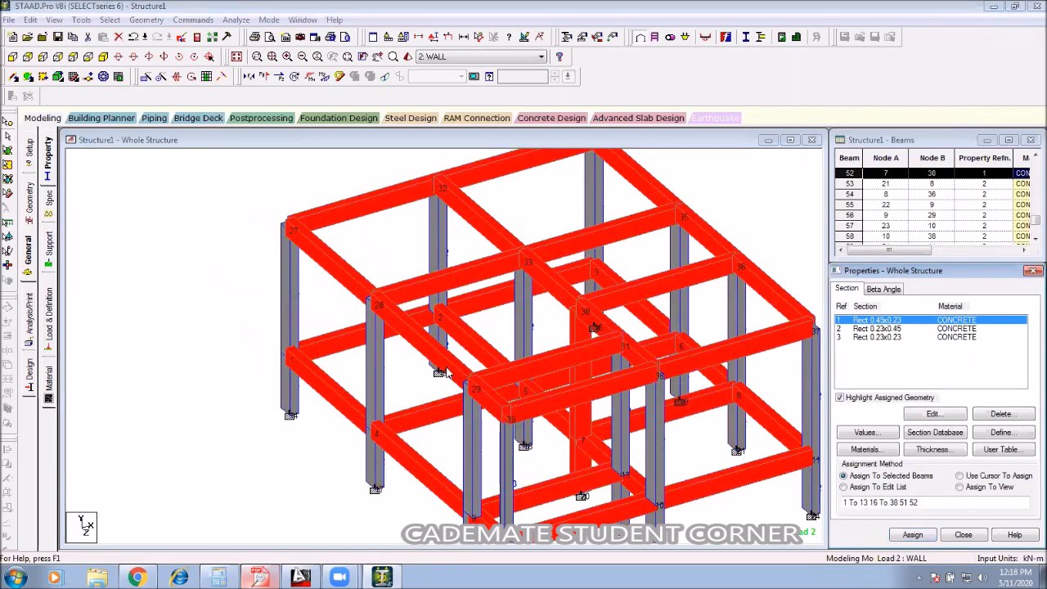
{"action": "left_click", "coordinate": [379, 378]}
{"action": "left_click", "coordinate": [379, 476], "text": "ctrl"}
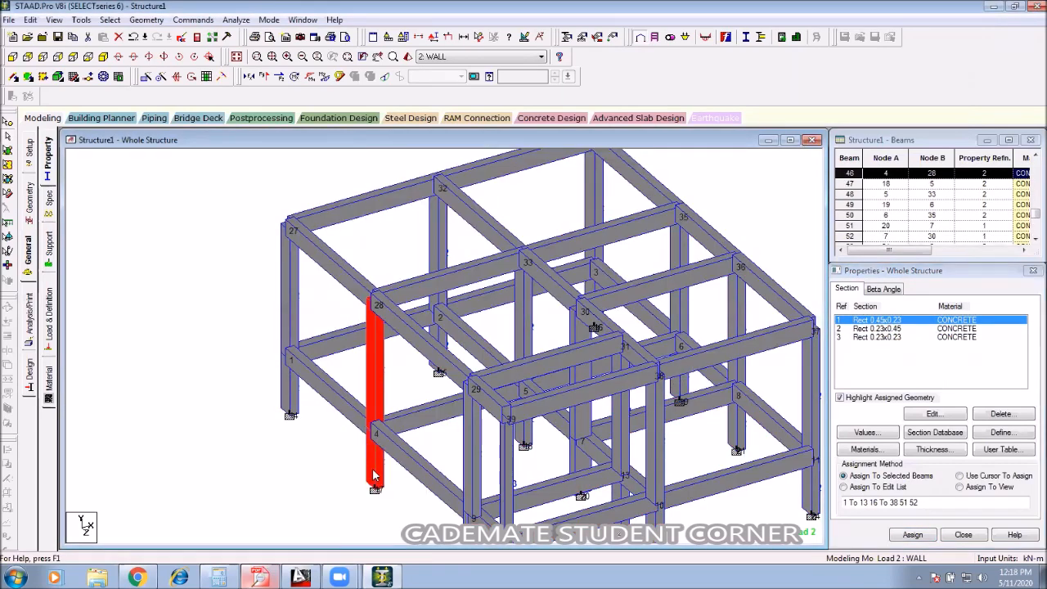
{"action": "scroll", "coordinate": [401, 384], "scroll_direction": "up", "scroll_amount": 2}
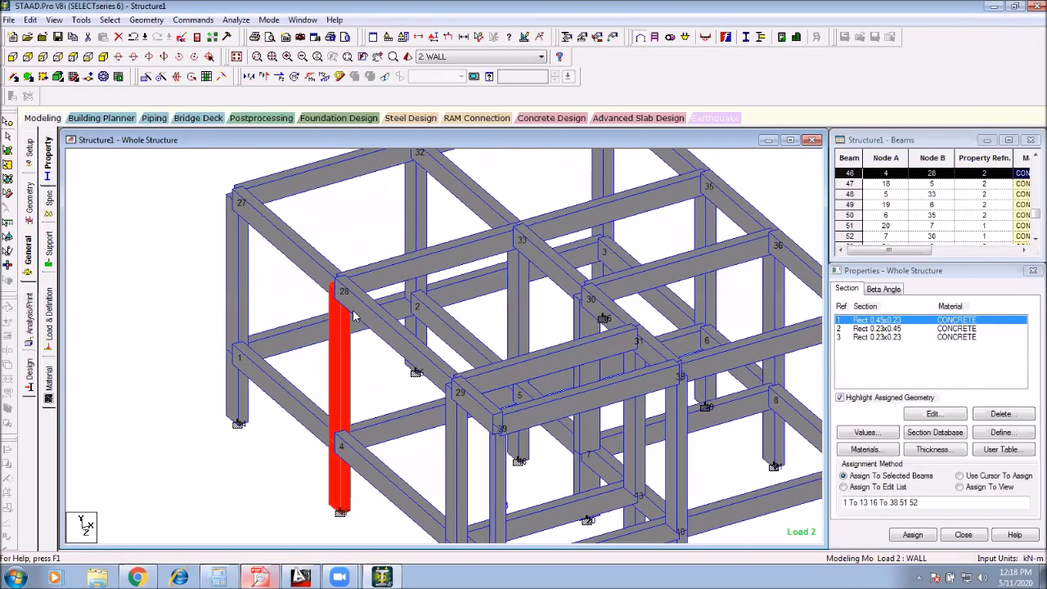
{"action": "scroll", "coordinate": [536, 357], "scroll_direction": "up", "scroll_amount": 1}
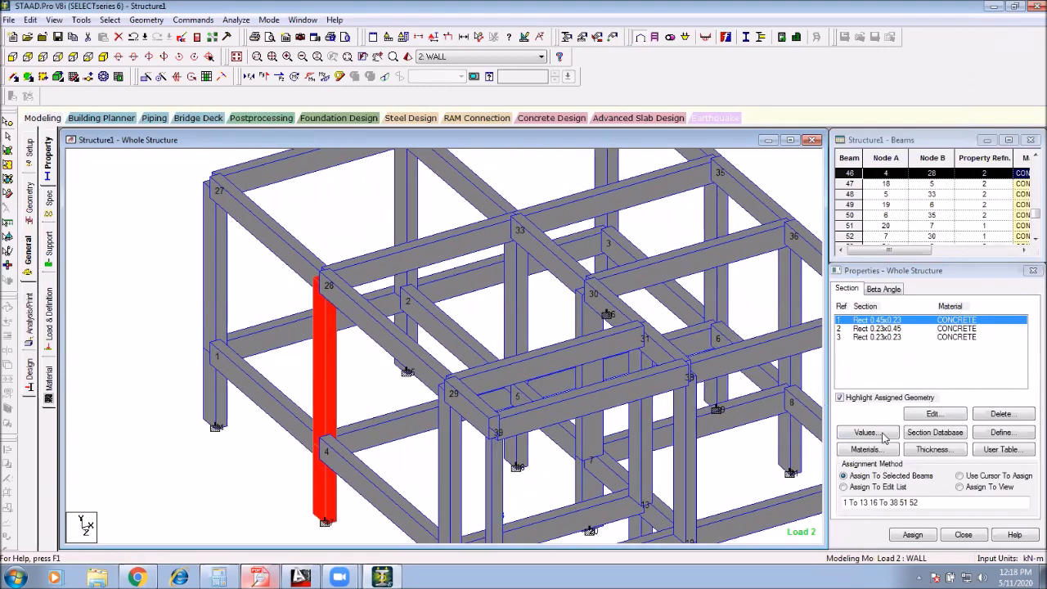
{"action": "left_click", "coordinate": [913, 534]}
{"action": "left_click", "coordinate": [934, 446]}
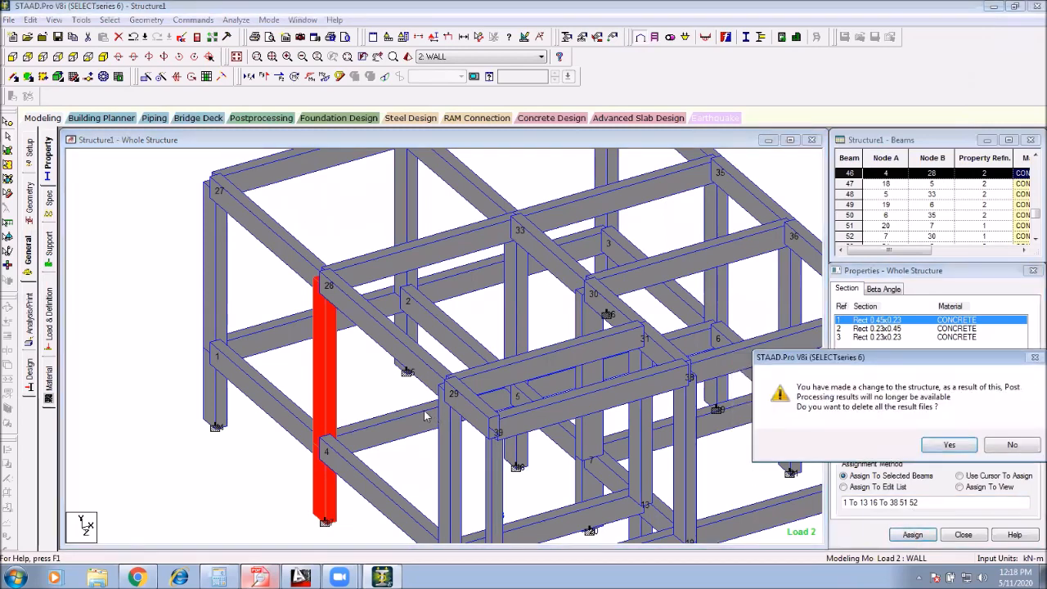
{"action": "left_click", "coordinate": [949, 445]}
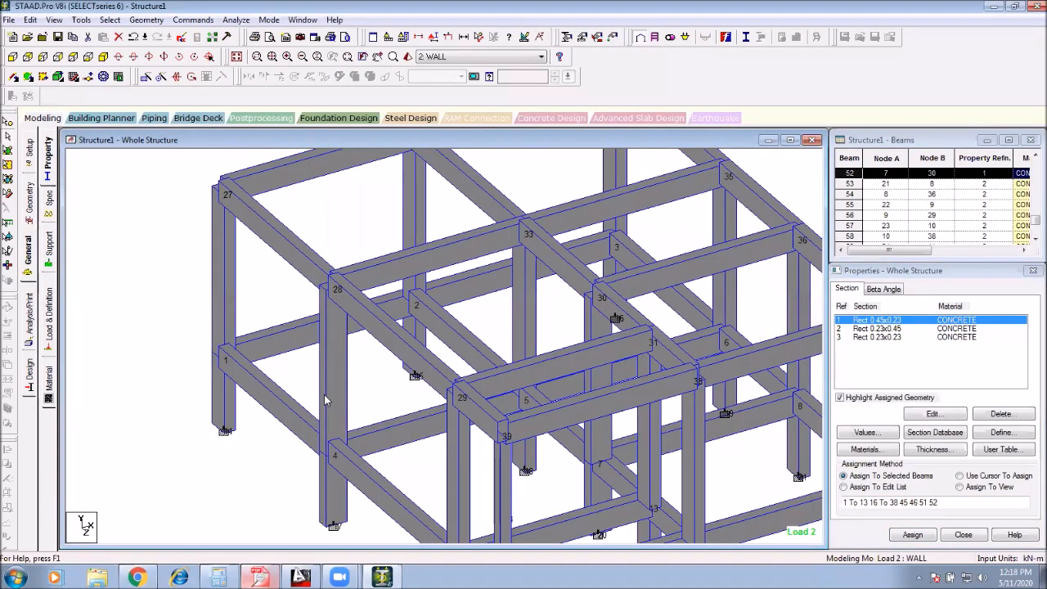
{"action": "left_click", "coordinate": [332, 409]}
{"action": "left_click", "coordinate": [362, 421]}
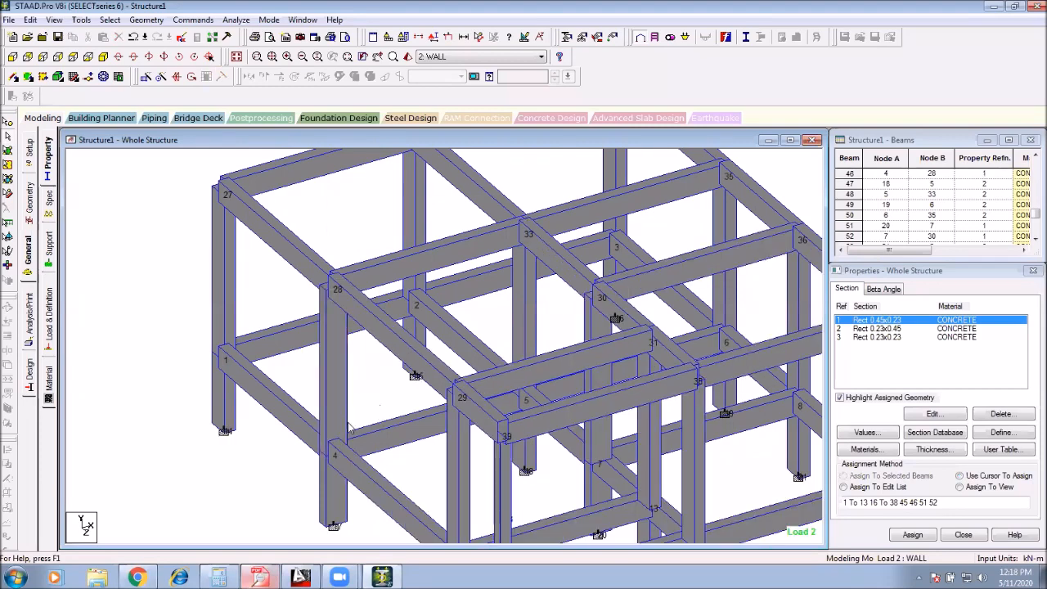
Step: Examine the full-section view of the frame around the reassigned column below node 28 and its neighbouring columns
{"action": "middle_click_drag", "start_coordinate": [413, 458], "coordinate": [385, 361]}
{"action": "middle_click_drag", "start_coordinate": [321, 349], "coordinate": [316, 378]}
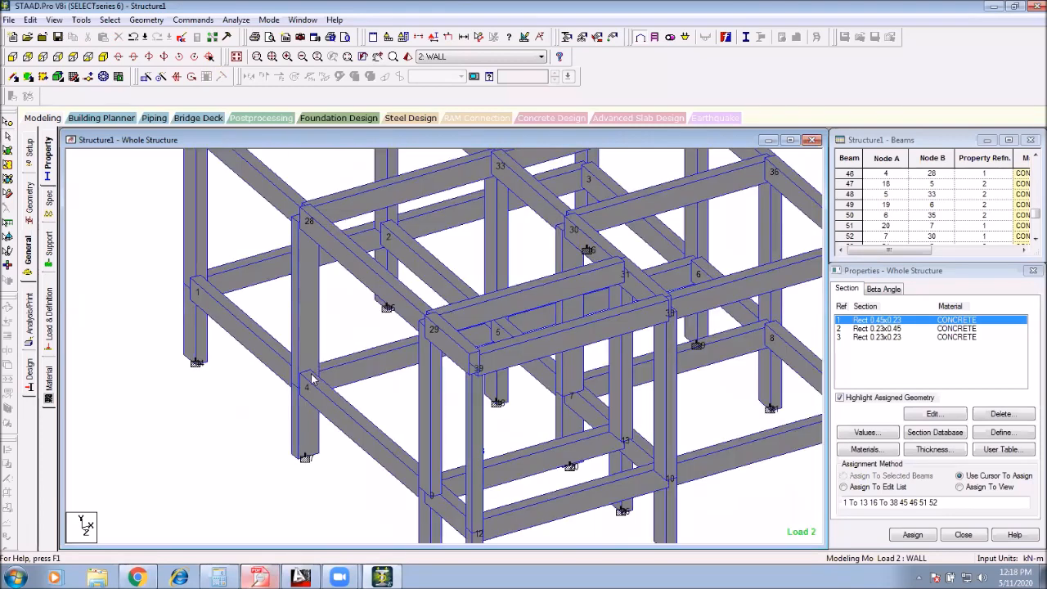
{"action": "middle_click_drag", "start_coordinate": [391, 380], "coordinate": [385, 431]}
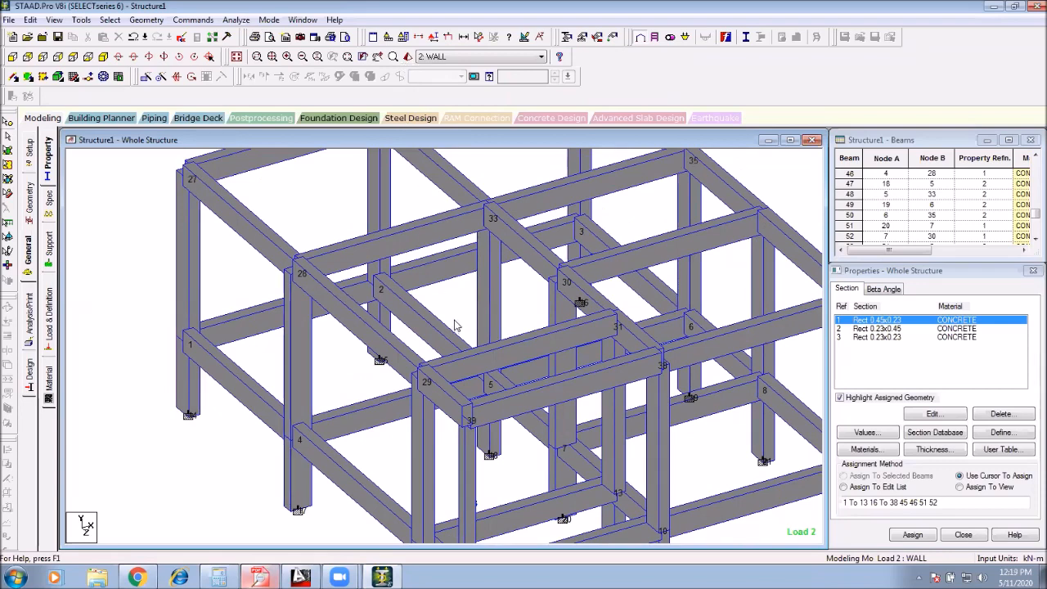
{"action": "middle_click_drag", "start_coordinate": [331, 384], "coordinate": [330, 358]}
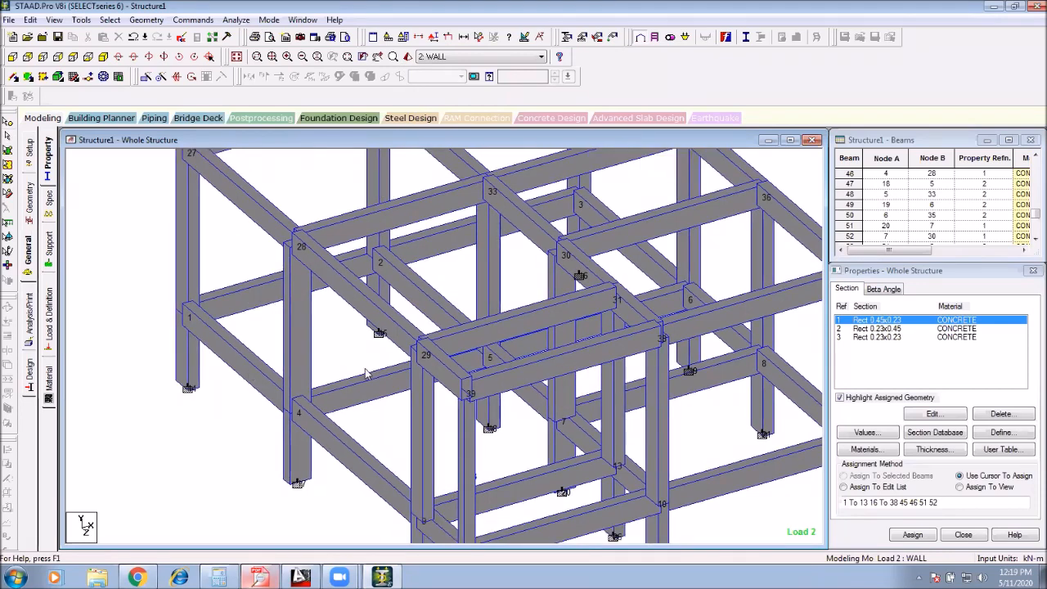
{"action": "middle_click_drag", "start_coordinate": [419, 439], "coordinate": [403, 425]}
{"action": "middle_click_drag", "start_coordinate": [507, 439], "coordinate": [489, 409]}
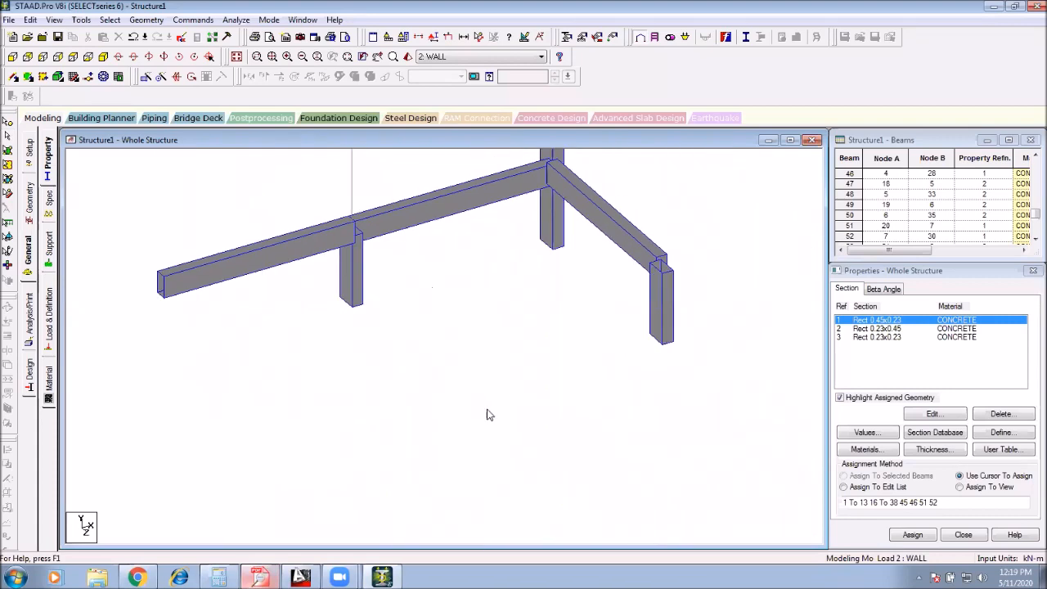
{"action": "scroll", "coordinate": [496, 427], "scroll_direction": "down", "scroll_amount": 1}
{"action": "scroll", "coordinate": [480, 434], "scroll_direction": "down", "scroll_amount": 3}
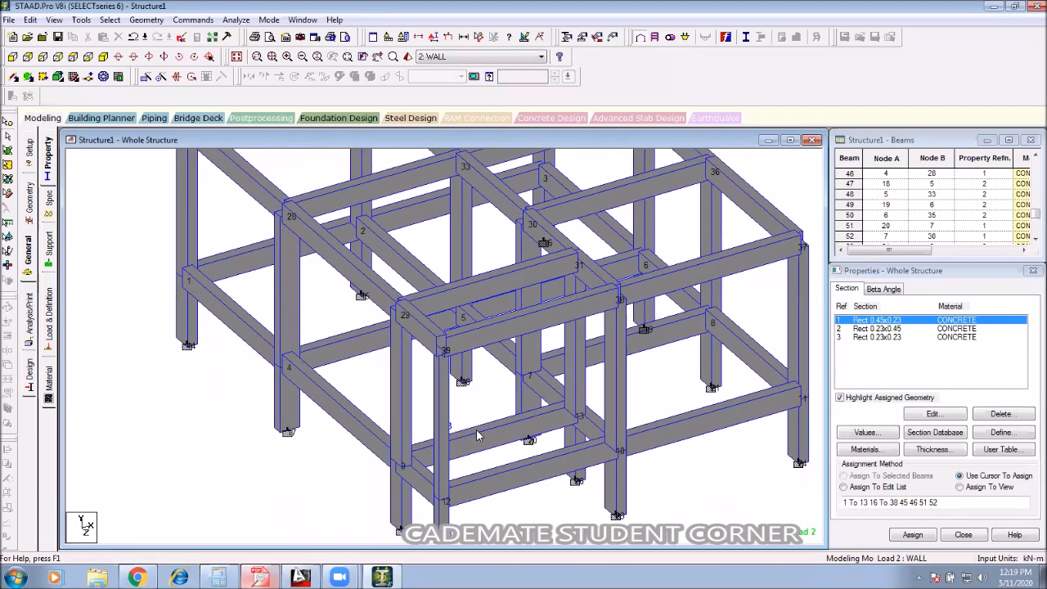
Step: Set the structure diagram's 3D sections to Sections Outline and inspect the outlined members across the frame
{"action": "right_click", "coordinate": [741, 201]}
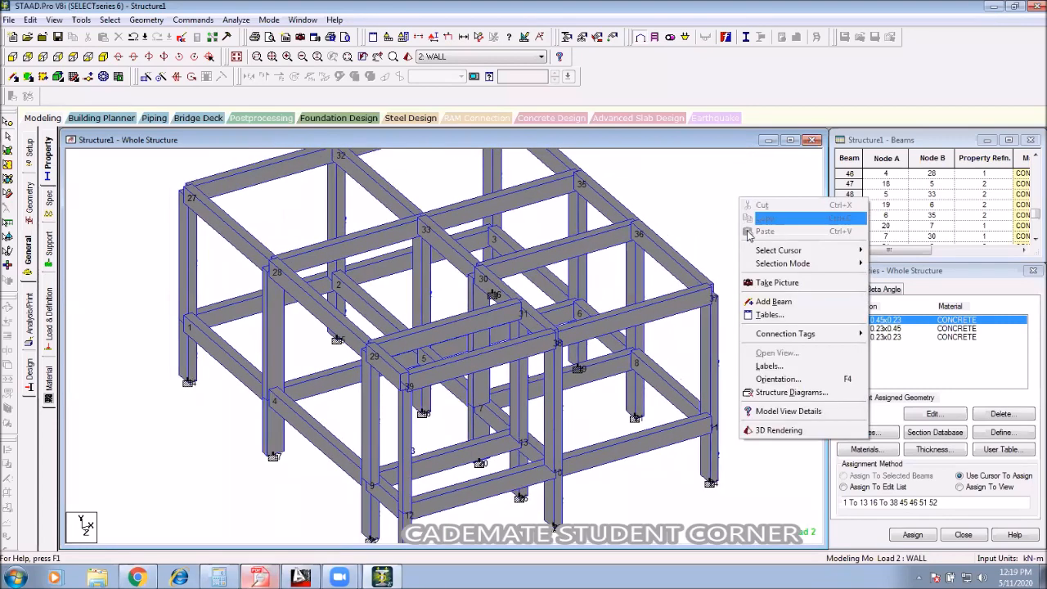
{"action": "left_click", "coordinate": [769, 393]}
{"action": "left_click", "coordinate": [427, 181]}
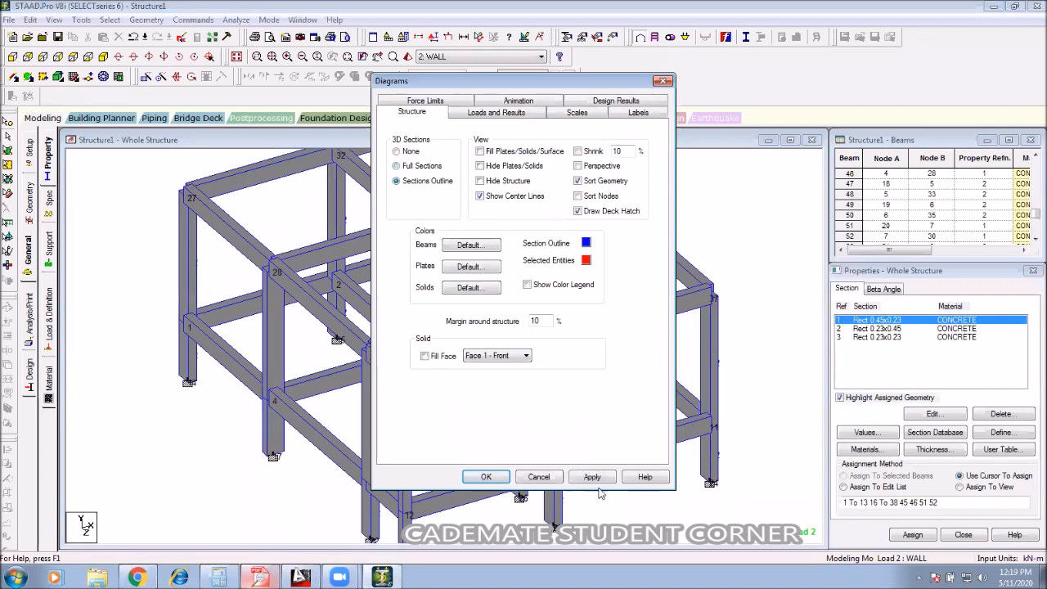
{"action": "left_click", "coordinate": [592, 477]}
{"action": "left_click", "coordinate": [486, 477]}
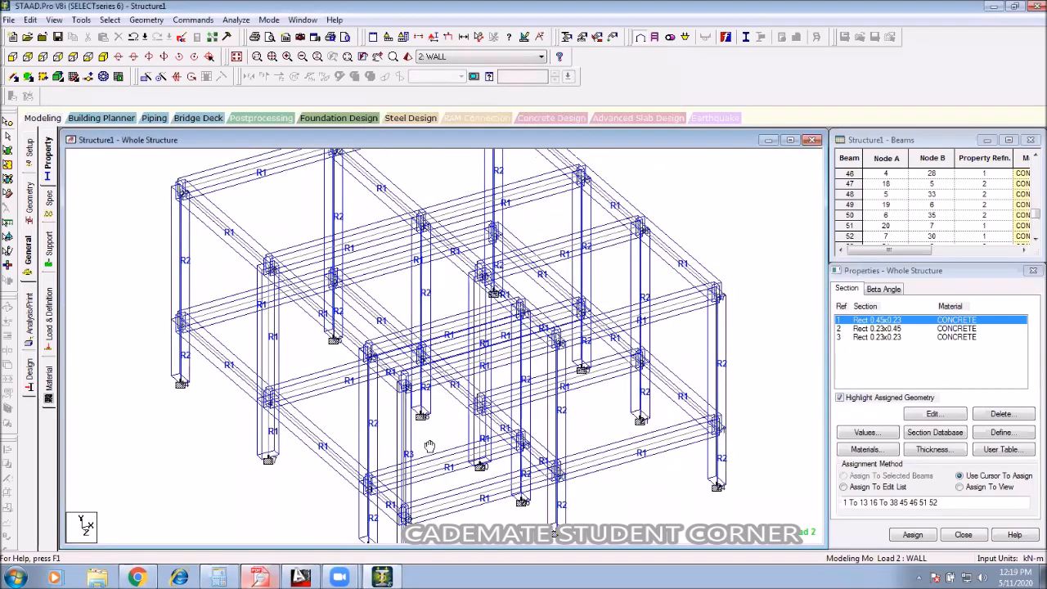
{"action": "scroll", "coordinate": [368, 390], "scroll_direction": "up", "scroll_amount": 2}
{"action": "scroll", "coordinate": [594, 354], "scroll_direction": "up", "scroll_amount": 1}
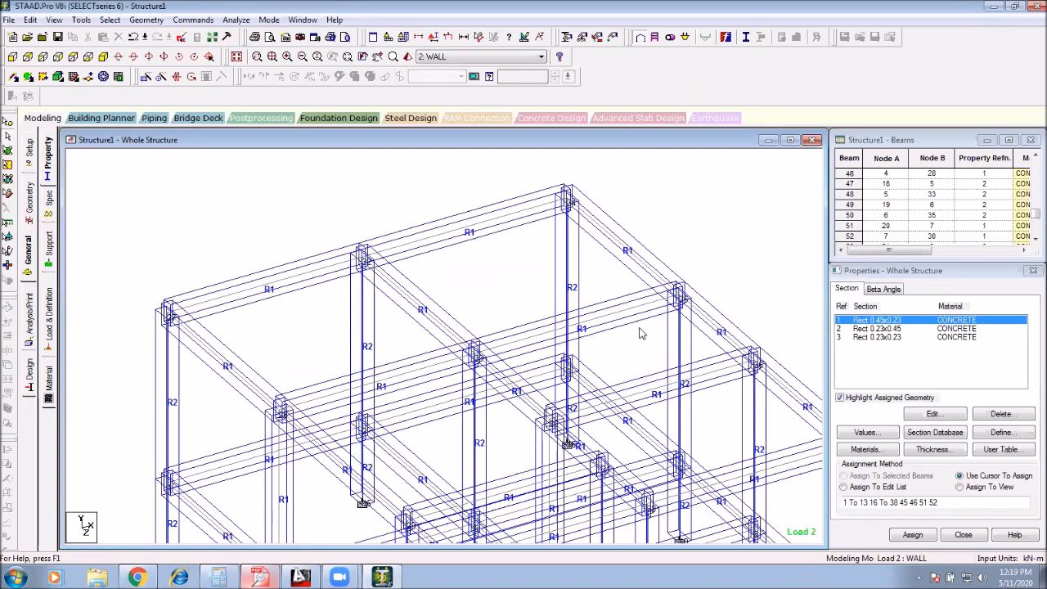
{"action": "scroll", "coordinate": [551, 264], "scroll_direction": "down", "scroll_amount": 1}
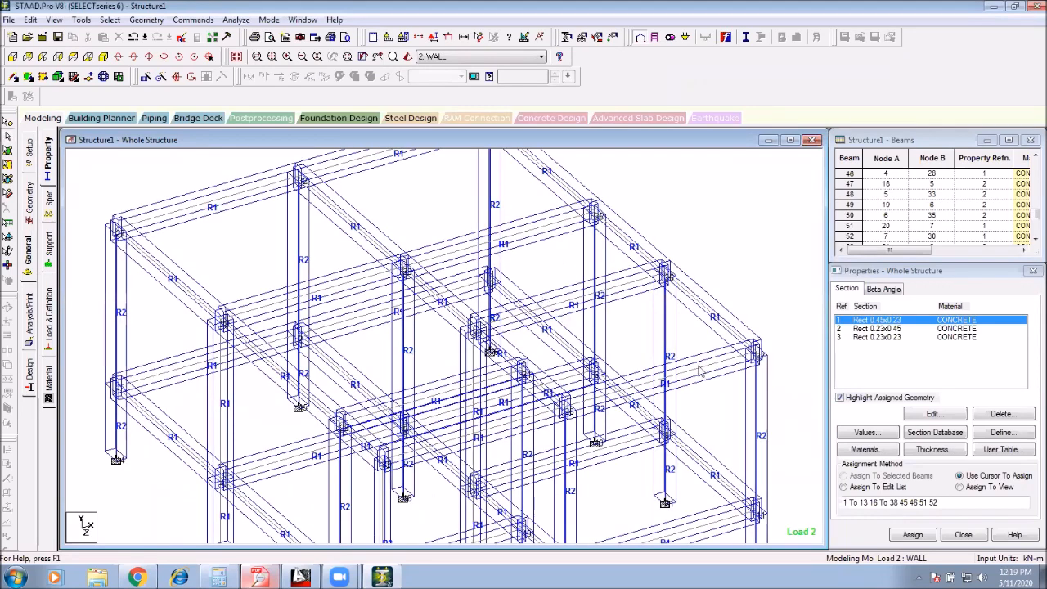
{"action": "middle_click_drag", "start_coordinate": [699, 372], "coordinate": [649, 282]}
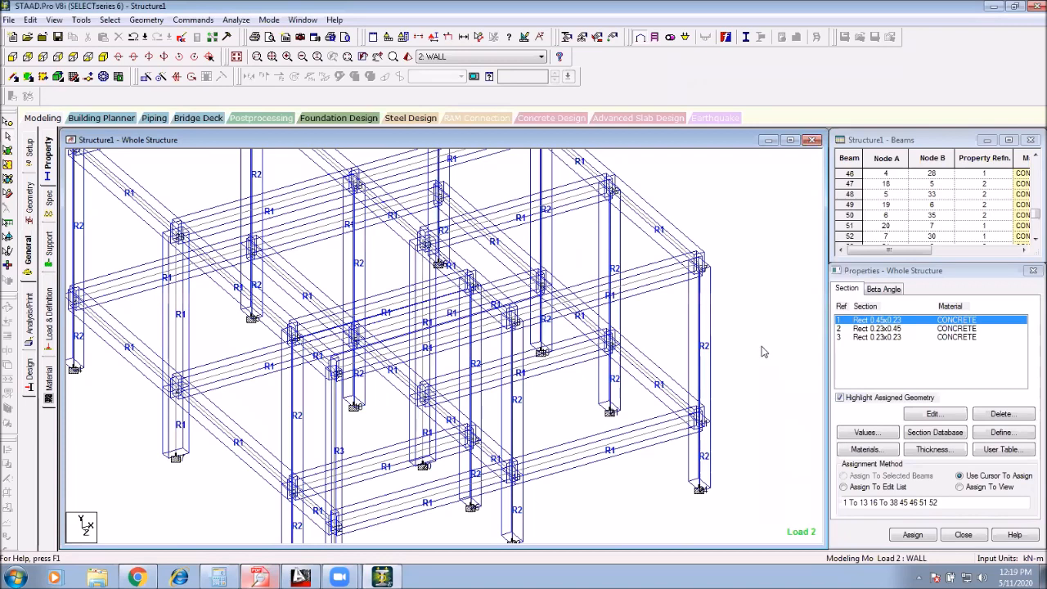
Step: Set the structure diagram's 3D sections back to Full Sections and inspect the whole frame
{"action": "right_click", "coordinate": [761, 307]}
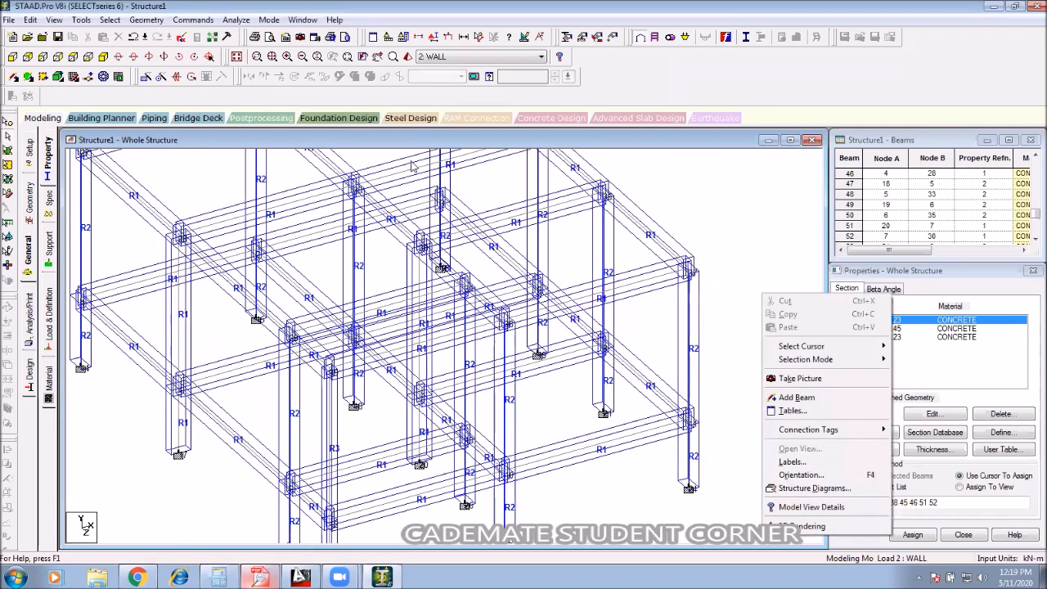
{"action": "left_click", "coordinate": [813, 488]}
{"action": "left_click", "coordinate": [592, 477]}
{"action": "left_click", "coordinate": [485, 477]}
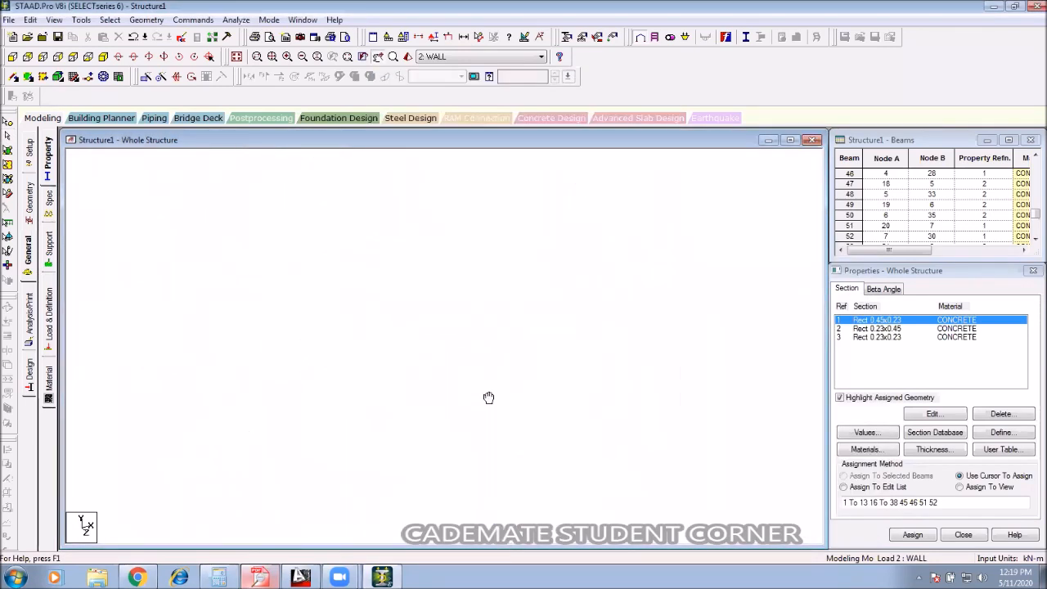
{"action": "middle_click_drag", "start_coordinate": [478, 388], "coordinate": [446, 335]}
{"action": "scroll", "coordinate": [483, 347], "scroll_direction": "down", "scroll_amount": 2}
{"action": "middle_click_drag", "start_coordinate": [510, 345], "coordinate": [482, 305]}
{"action": "scroll", "coordinate": [472, 334], "scroll_direction": "down", "scroll_amount": 1}
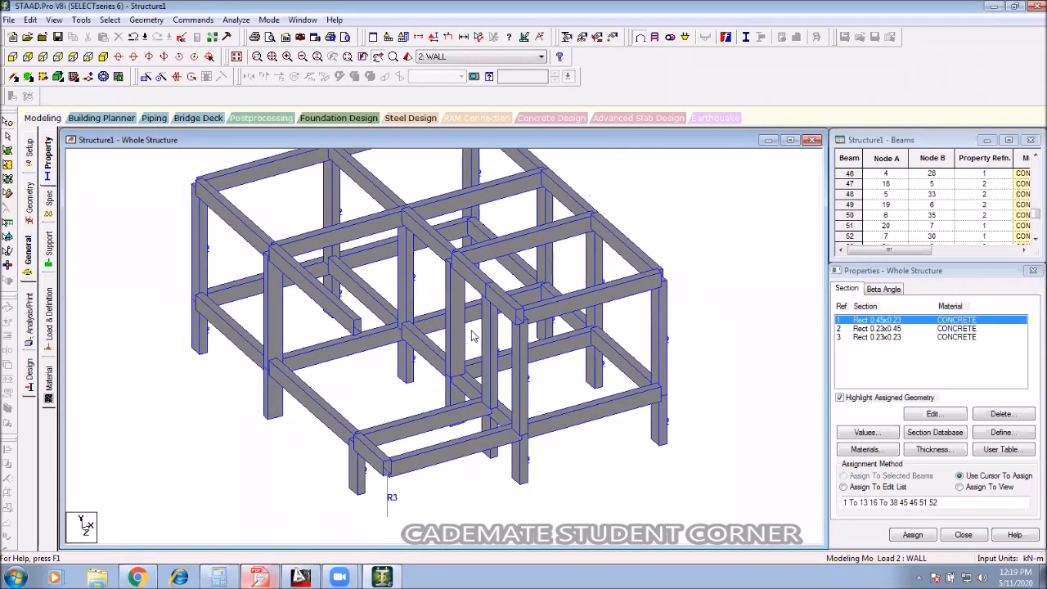
{"action": "scroll", "coordinate": [472, 335], "scroll_direction": "down", "scroll_amount": 1}
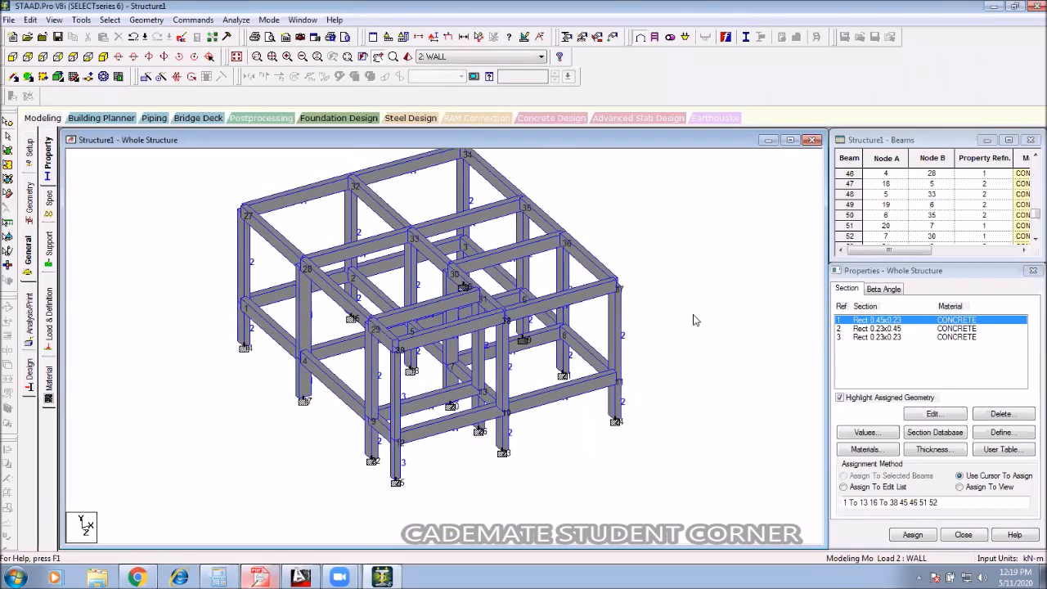
Step: Set the structure diagram's 3D sections to None to show the frame as plain member lines
{"action": "right_click", "coordinate": [641, 264]}
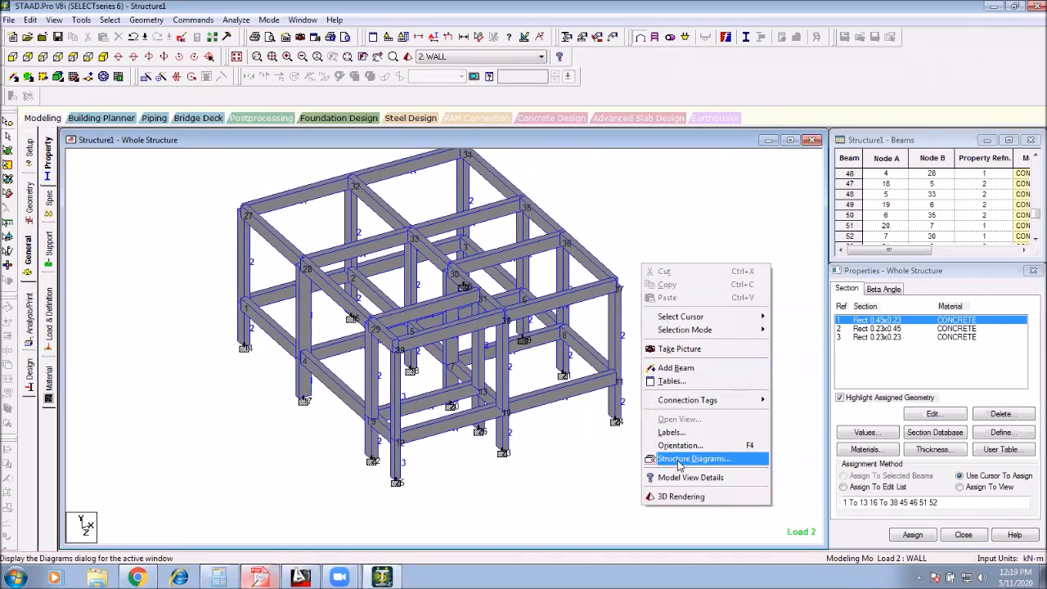
{"action": "left_click", "coordinate": [682, 460]}
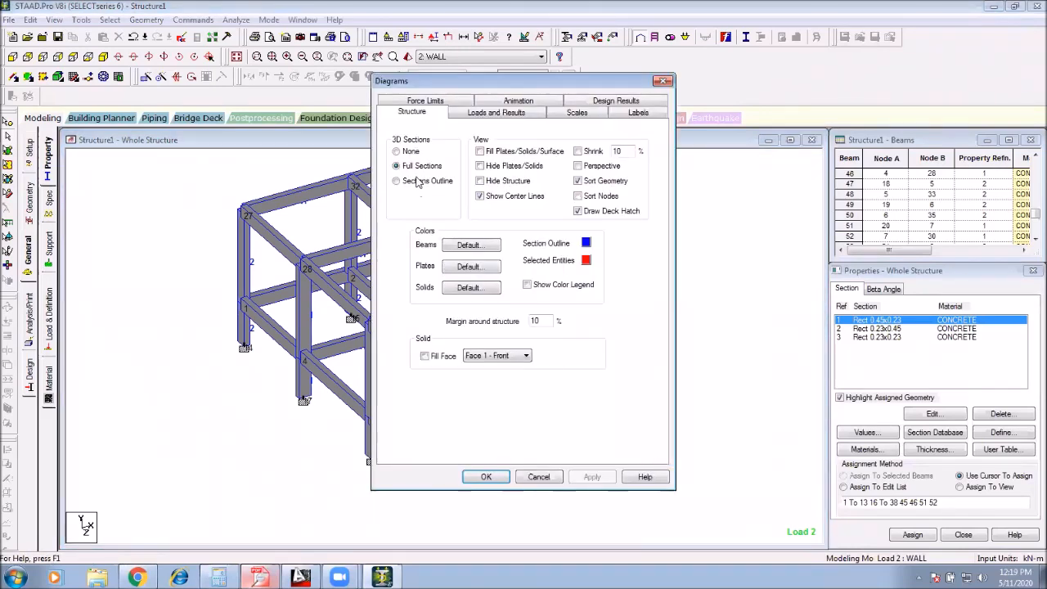
{"action": "left_click", "coordinate": [413, 166]}
{"action": "left_click", "coordinate": [592, 477]}
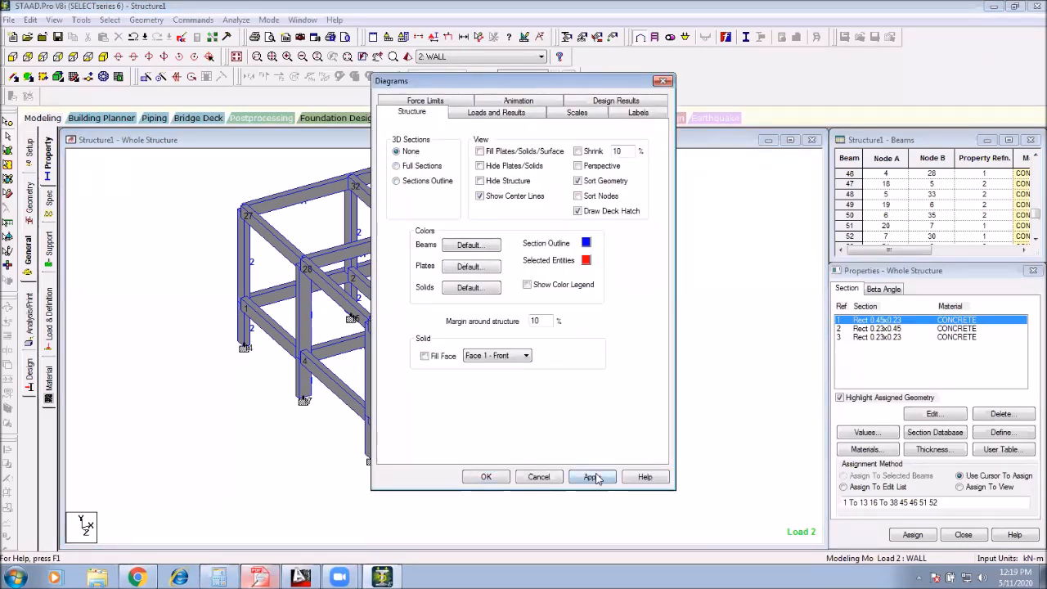
{"action": "left_click", "coordinate": [486, 477]}
{"action": "scroll", "coordinate": [391, 310], "scroll_direction": "up", "scroll_amount": 1}
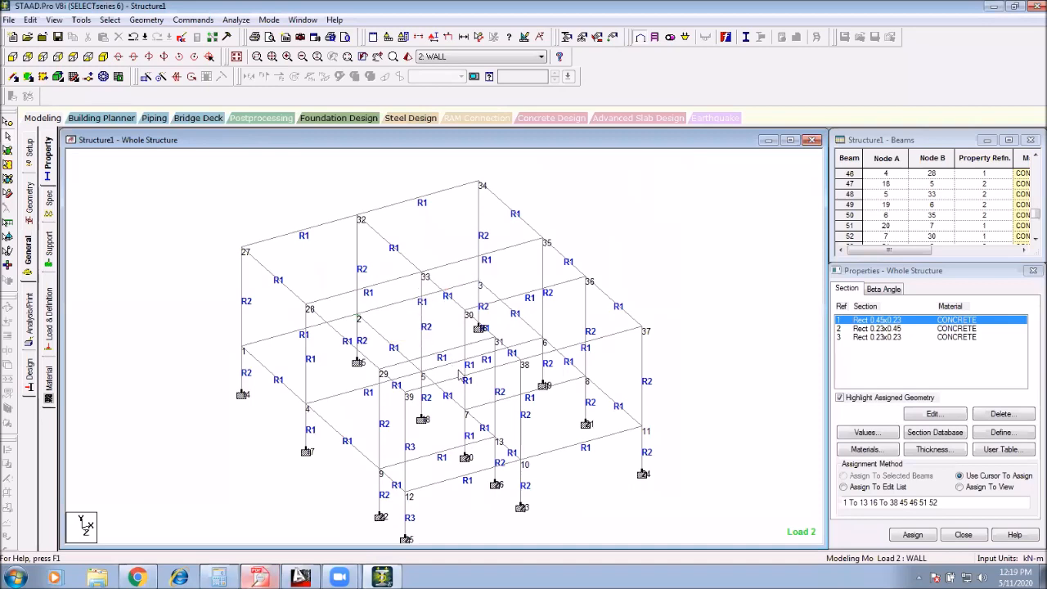
{"action": "middle_click_drag", "start_coordinate": [456, 367], "coordinate": [449, 285]}
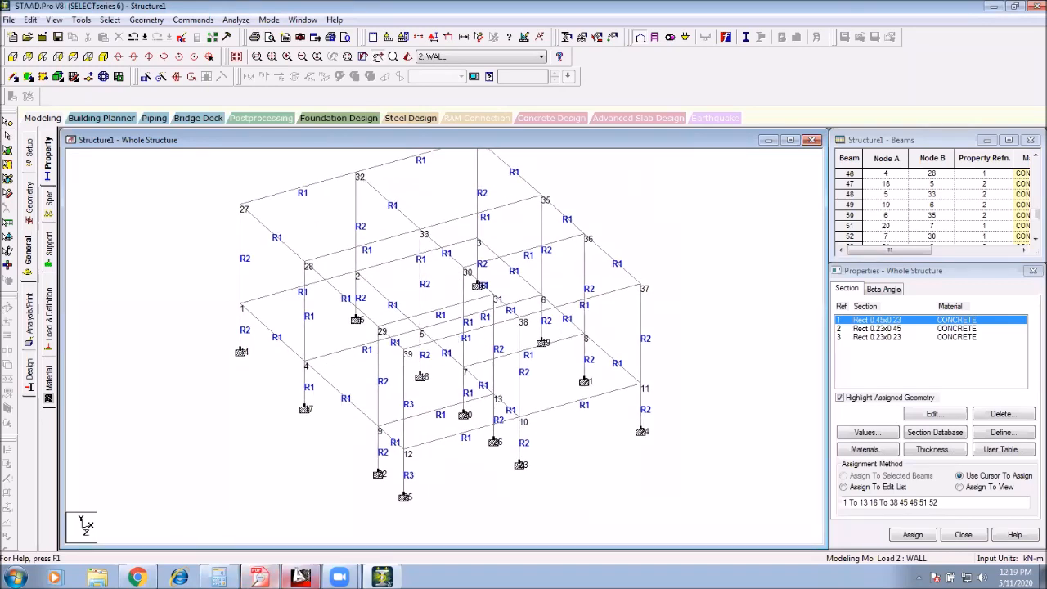
Step: Switch to the course syllabus in Free PDF Reader, review the topics from Day 11 to Day 16, and return to STAAD.Pro
{"action": "left_click", "coordinate": [261, 576]}
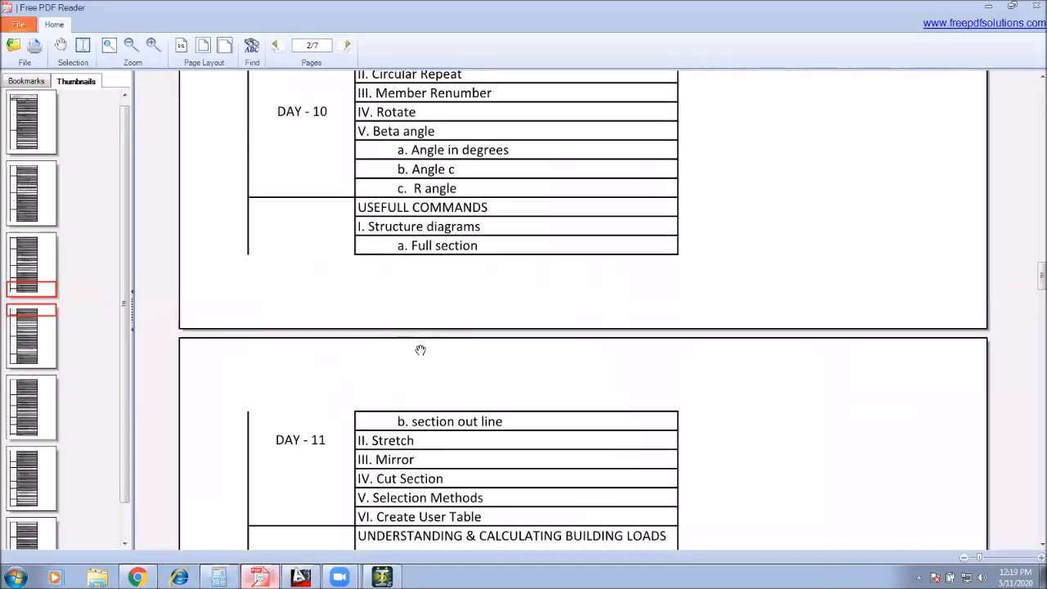
{"action": "scroll", "coordinate": [418, 348], "scroll_direction": "down", "scroll_amount": 3}
{"action": "scroll", "coordinate": [417, 273], "scroll_direction": "down", "scroll_amount": 5}
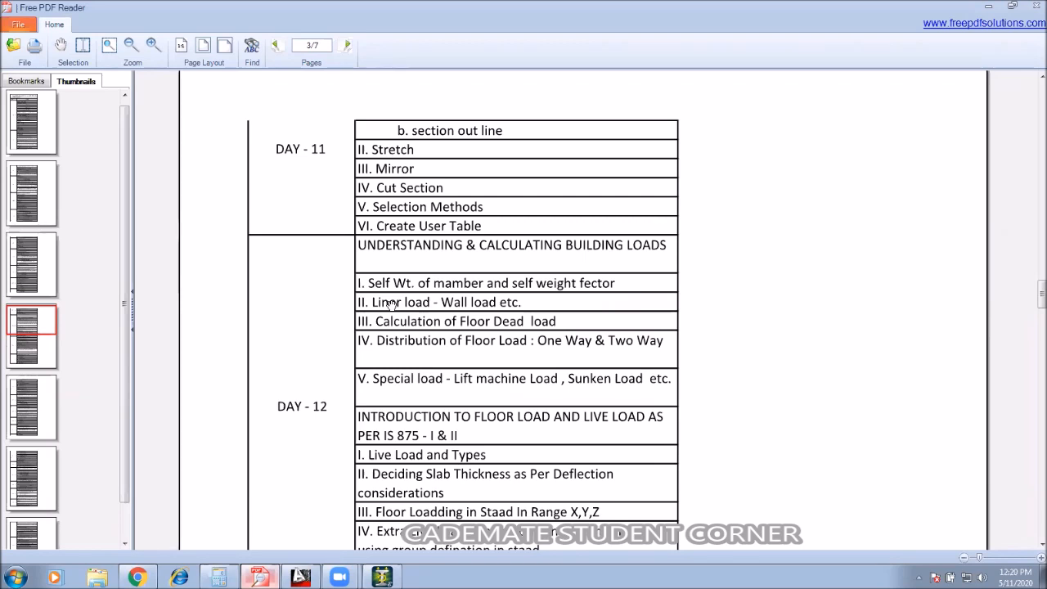
{"action": "scroll", "coordinate": [389, 275], "scroll_direction": "up", "scroll_amount": 3}
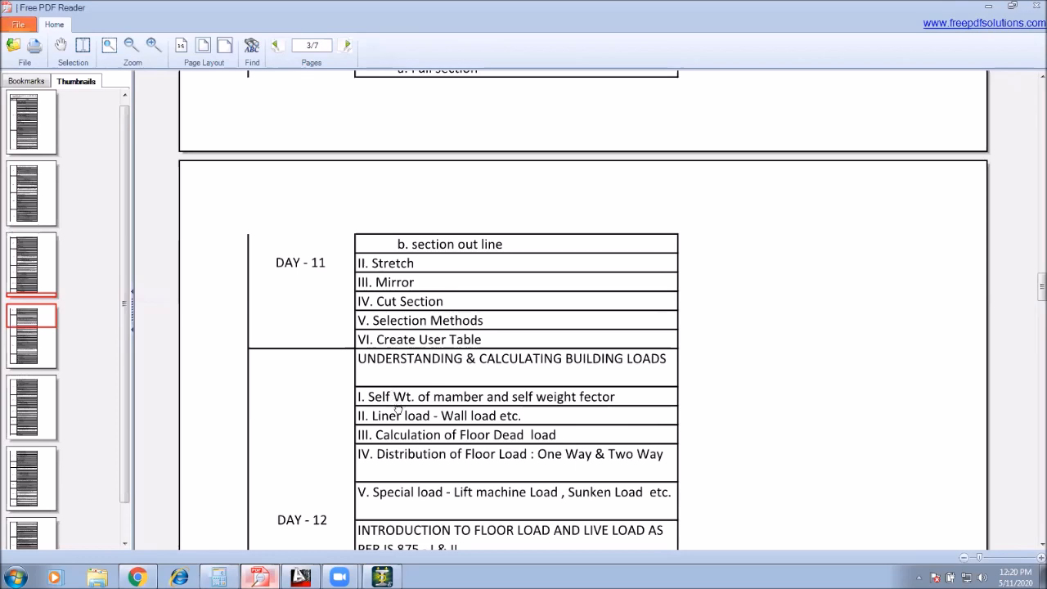
{"action": "scroll", "coordinate": [385, 360], "scroll_direction": "down", "scroll_amount": 10}
{"action": "scroll", "coordinate": [381, 360], "scroll_direction": "down", "scroll_amount": 10}
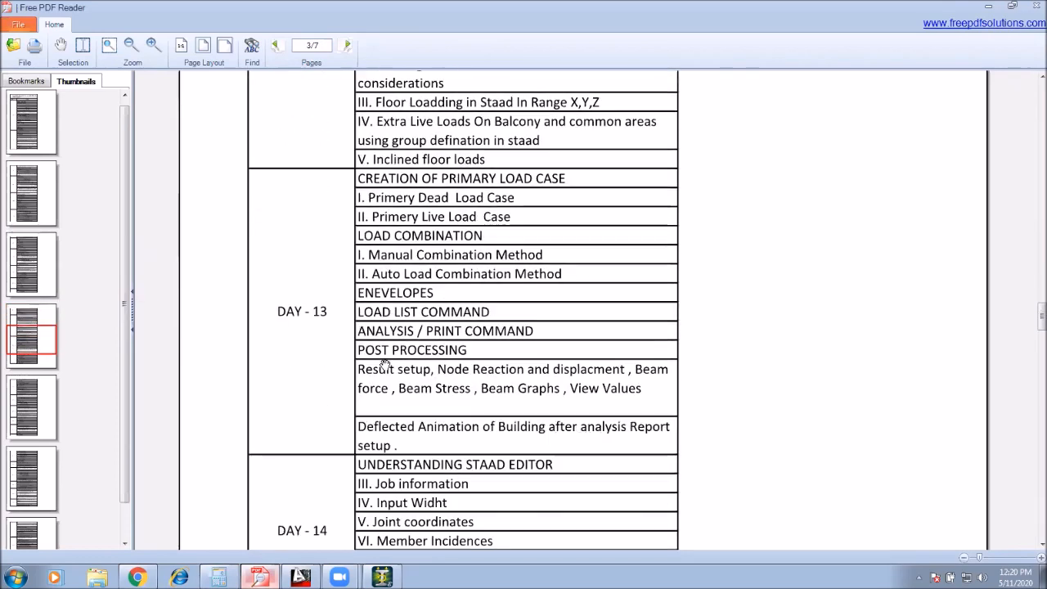
{"action": "scroll", "coordinate": [414, 374], "scroll_direction": "down", "scroll_amount": 11}
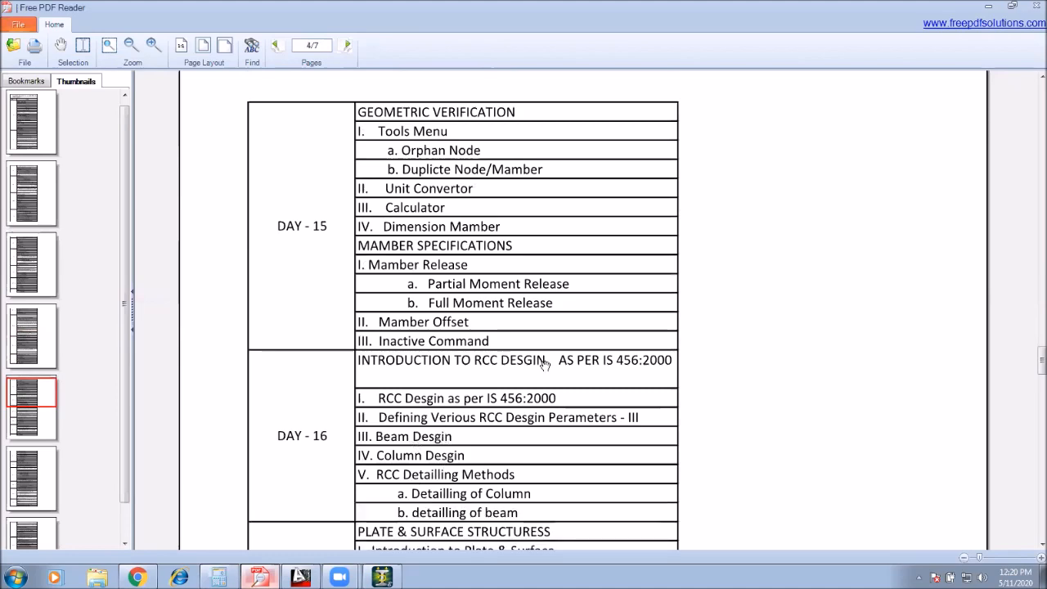
{"action": "scroll", "coordinate": [542, 366], "scroll_direction": "up", "scroll_amount": 20}
{"action": "scroll", "coordinate": [542, 366], "scroll_direction": "down", "scroll_amount": 2}
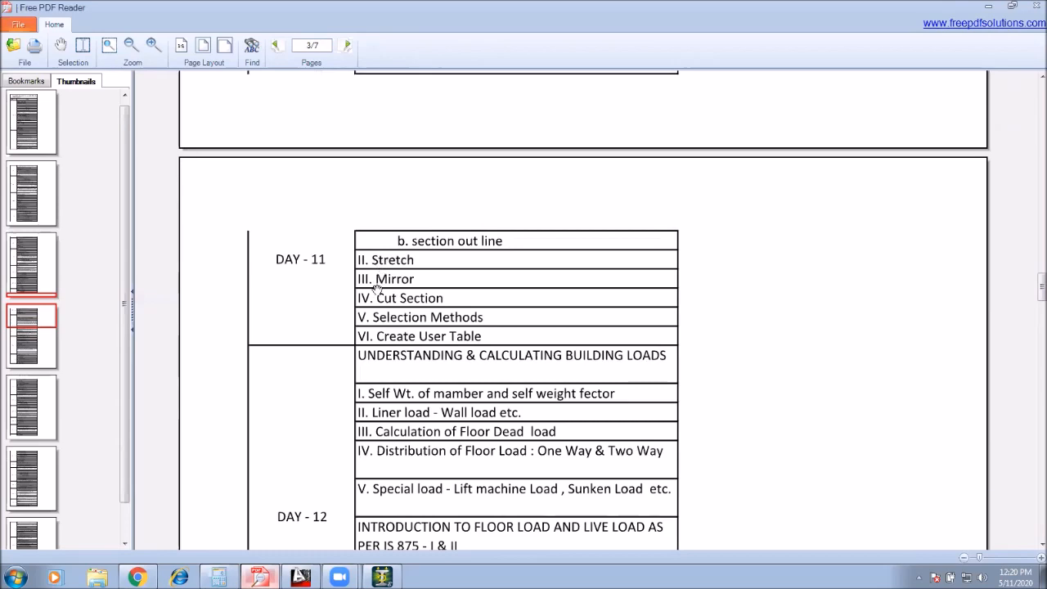
{"action": "left_click", "coordinate": [990, 5]}
Step: Insert a midpoint node into the roof beam between nodes 27 and 32, and clear the selection
{"action": "middle_click_drag", "start_coordinate": [507, 217], "coordinate": [525, 345]}
{"action": "scroll", "coordinate": [291, 355], "scroll_direction": "up", "scroll_amount": 1}
{"action": "scroll", "coordinate": [291, 355], "scroll_direction": "up", "scroll_amount": 1}
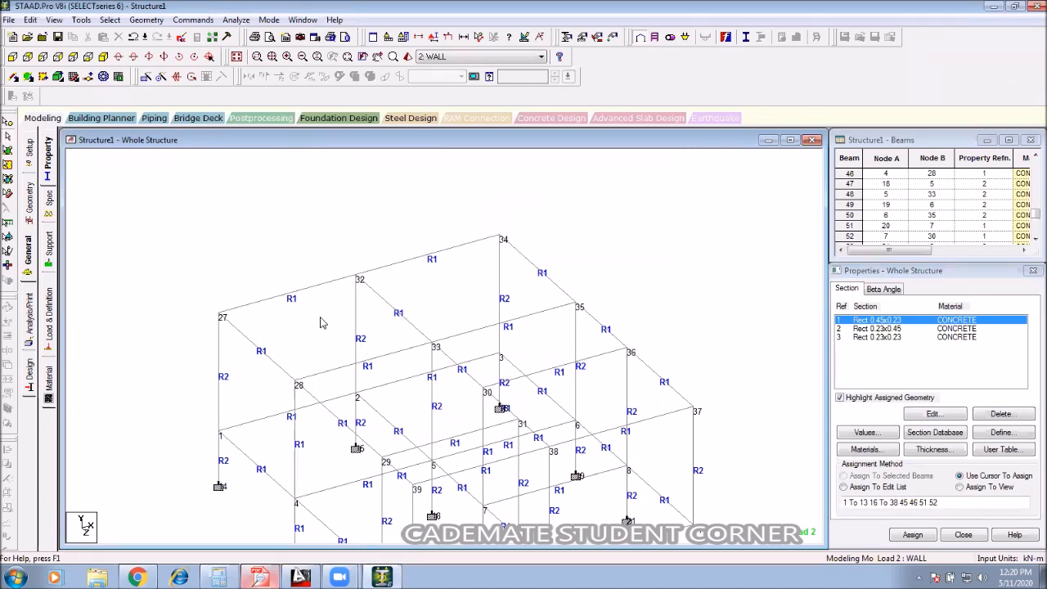
{"action": "scroll", "coordinate": [385, 314], "scroll_direction": "up", "scroll_amount": 4}
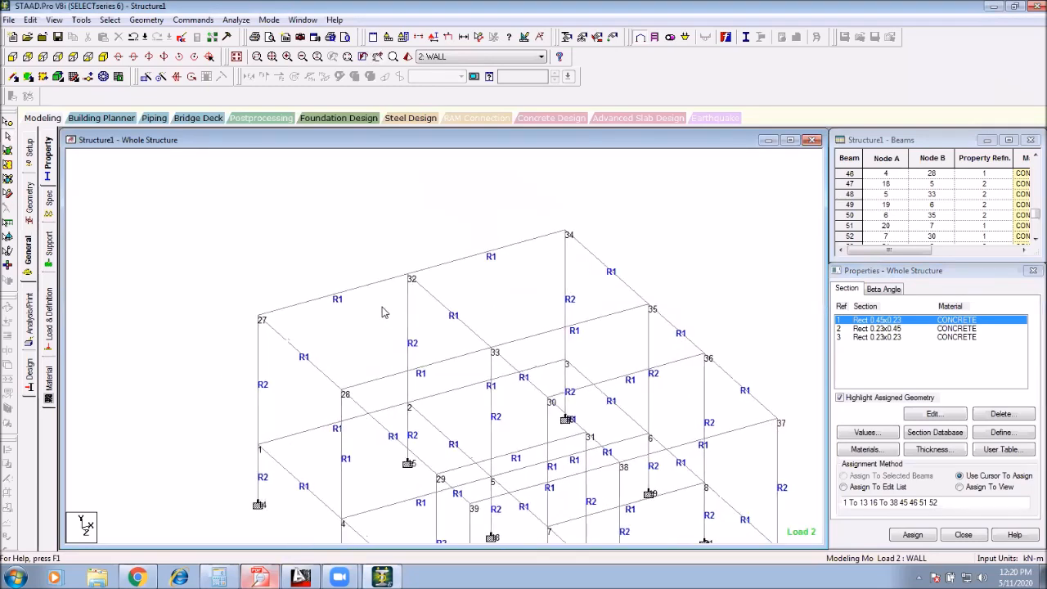
{"action": "left_click", "coordinate": [335, 298]}
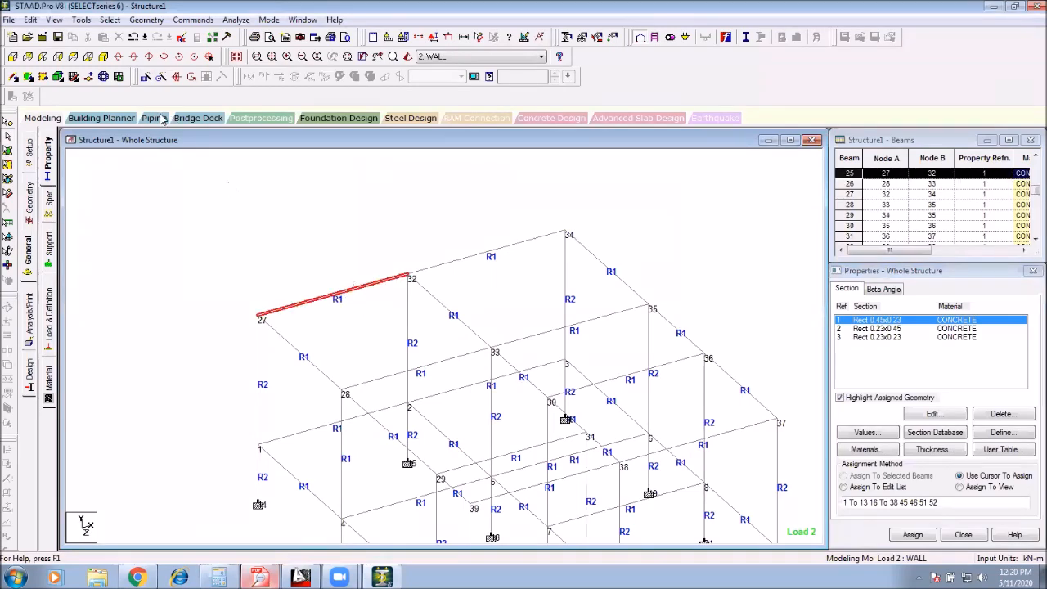
{"action": "left_click", "coordinate": [91, 76]}
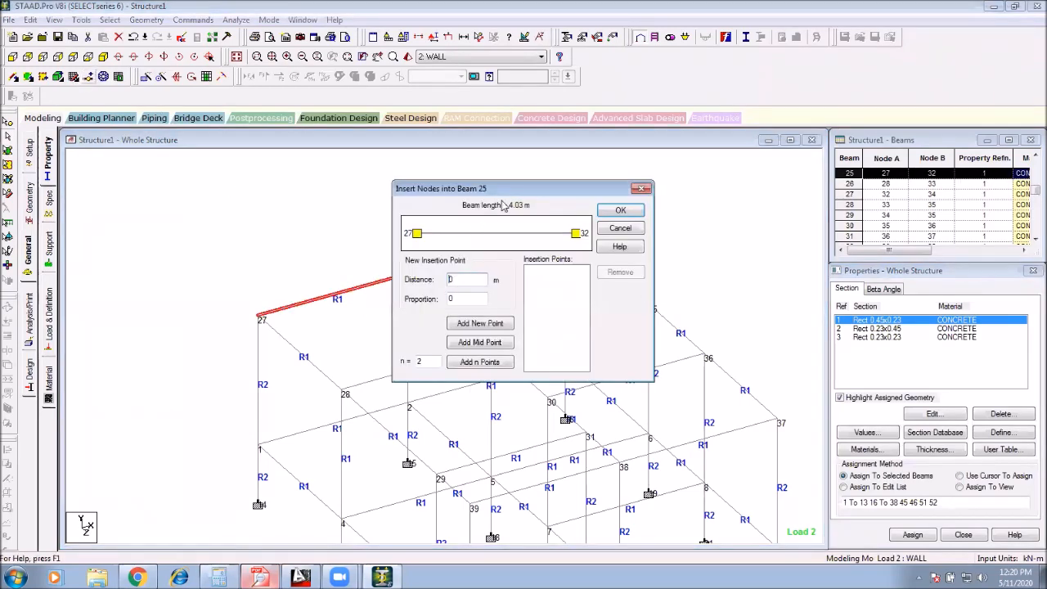
{"action": "left_click_drag", "start_coordinate": [515, 185], "coordinate": [536, 130]}
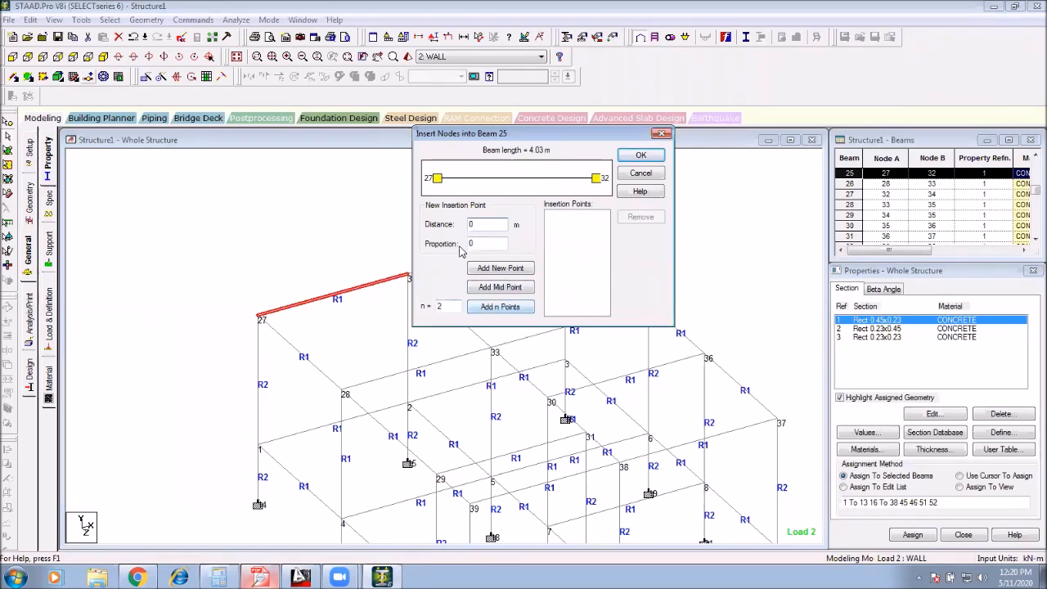
{"action": "left_click", "coordinate": [496, 287]}
{"action": "left_click", "coordinate": [632, 156]}
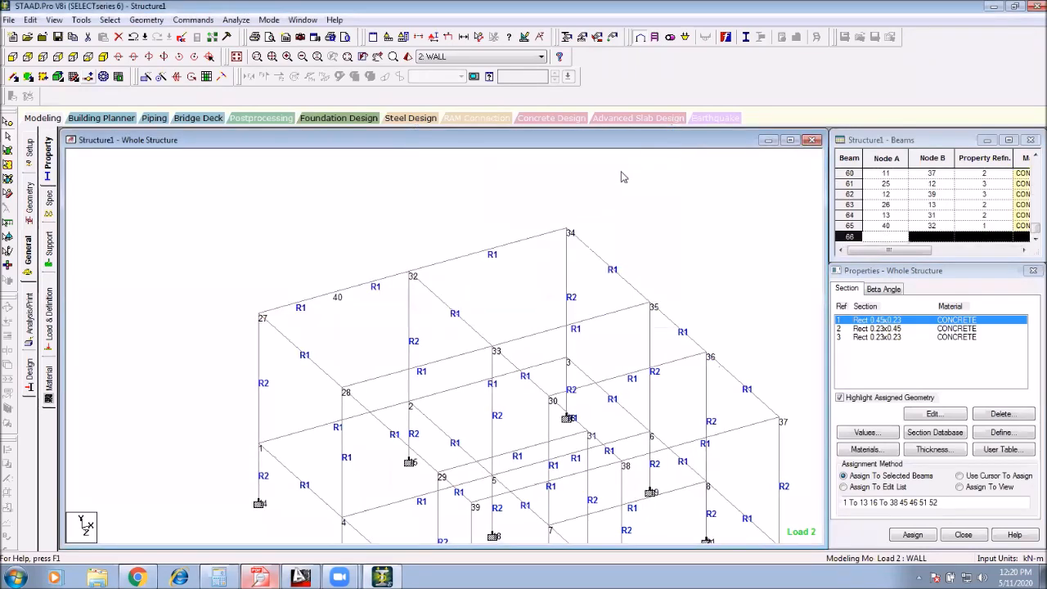
{"action": "left_click", "coordinate": [330, 241]}
Step: Hide the node numbers in the whole-structure view
{"action": "middle_click_drag", "start_coordinate": [331, 241], "coordinate": [314, 177]}
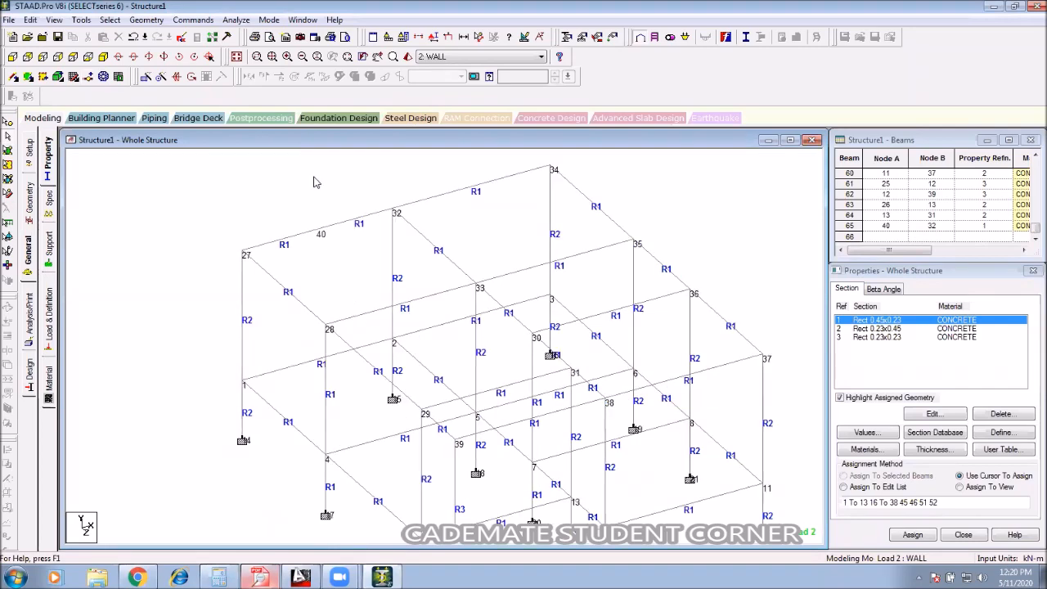
{"action": "key", "text": "shift+n"}
{"action": "middle_click_drag", "start_coordinate": [335, 252], "coordinate": [348, 264]}
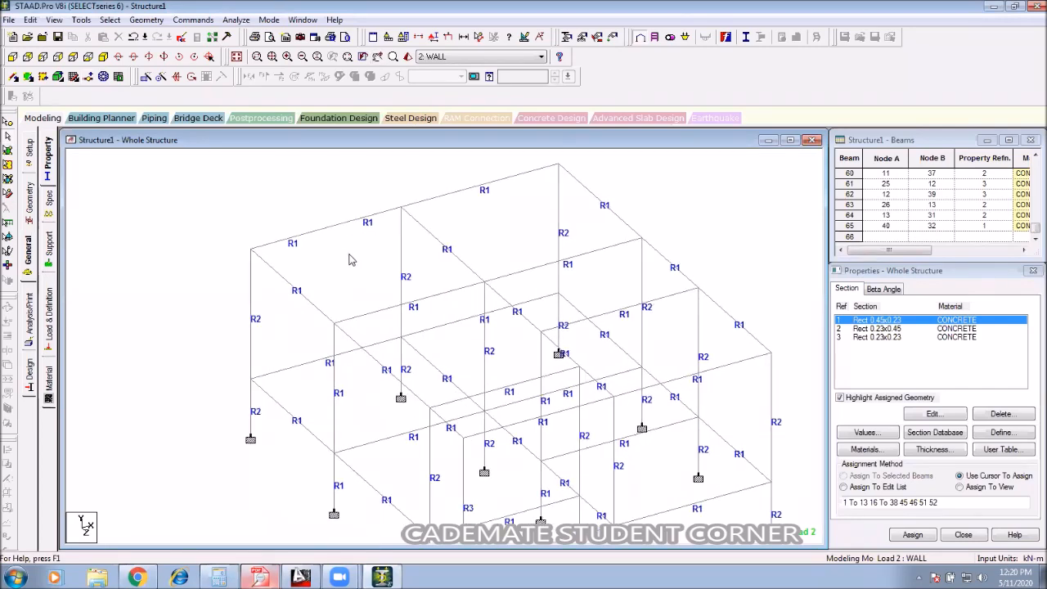
Step: Show the node points and delete the half of the split roof beam between the new midpoint node and node 32
{"action": "scroll", "coordinate": [347, 259], "scroll_direction": "up", "scroll_amount": 2}
{"action": "left_click", "coordinate": [369, 245]}
{"action": "key", "text": "Delete"}
{"action": "key", "text": "Return"}
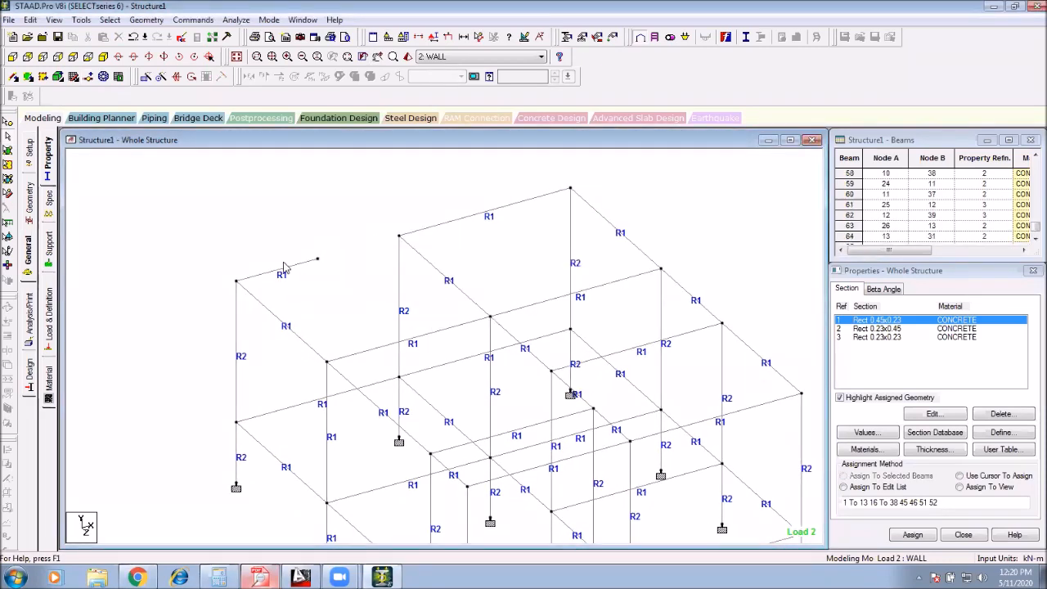
Step: Start Stretch Selected Member(s) for the remaining half of the split roof beam, member 25, declining the automatic save
{"action": "left_click", "coordinate": [300, 271]}
{"action": "left_click", "coordinate": [327, 247]}
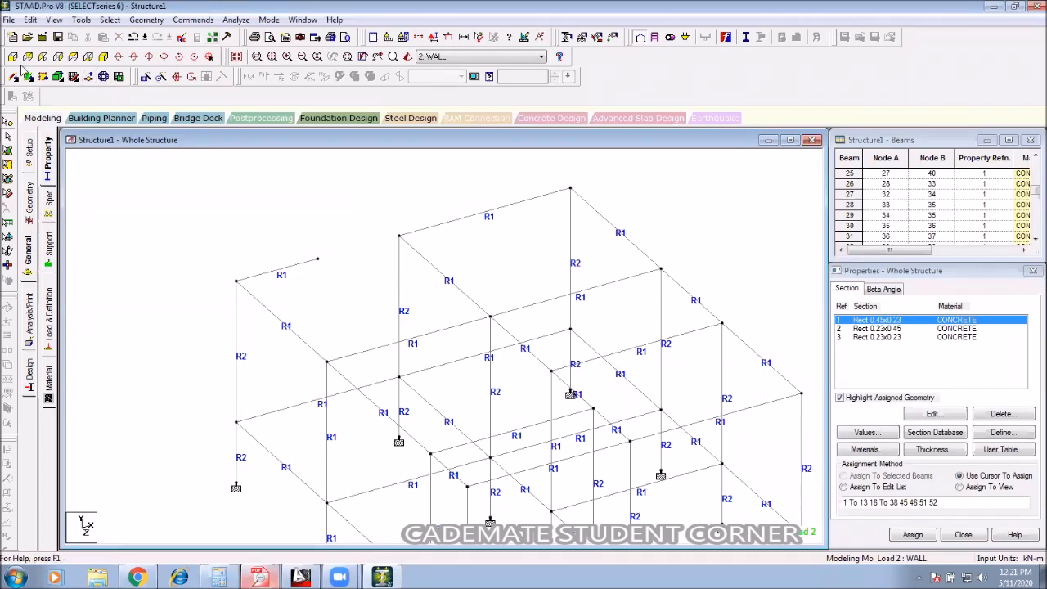
{"action": "middle_click_drag", "start_coordinate": [380, 242], "coordinate": [289, 339]}
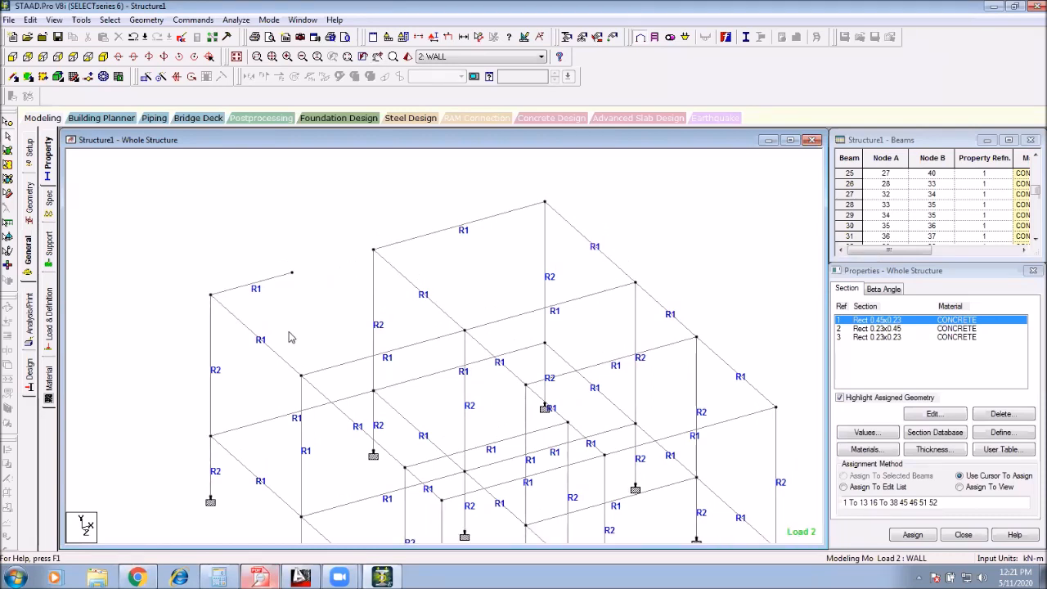
{"action": "left_click", "coordinate": [271, 279]}
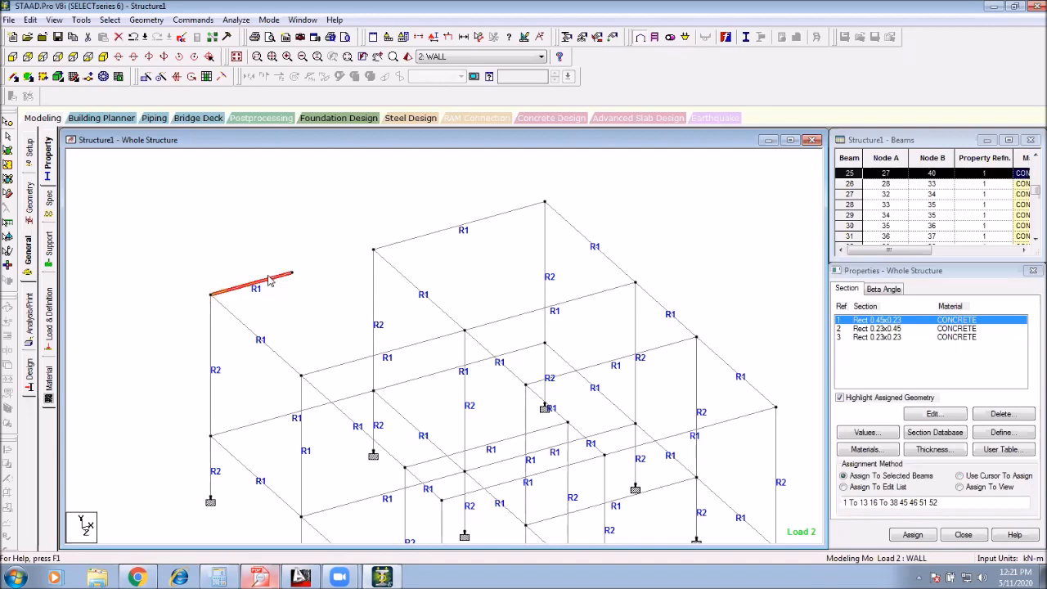
{"action": "left_click", "coordinate": [152, 21]}
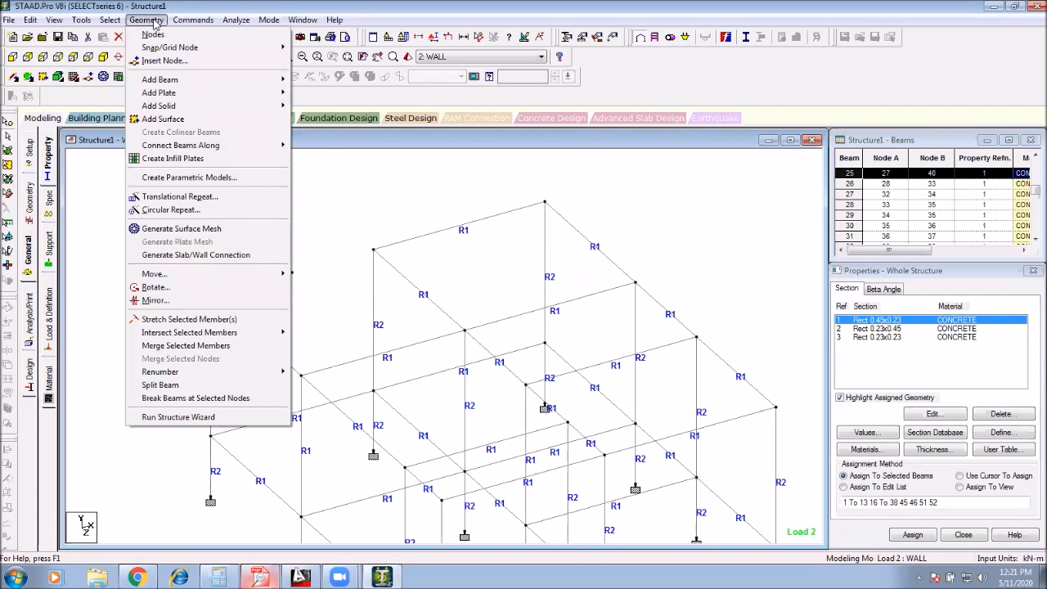
{"action": "left_click", "coordinate": [225, 320]}
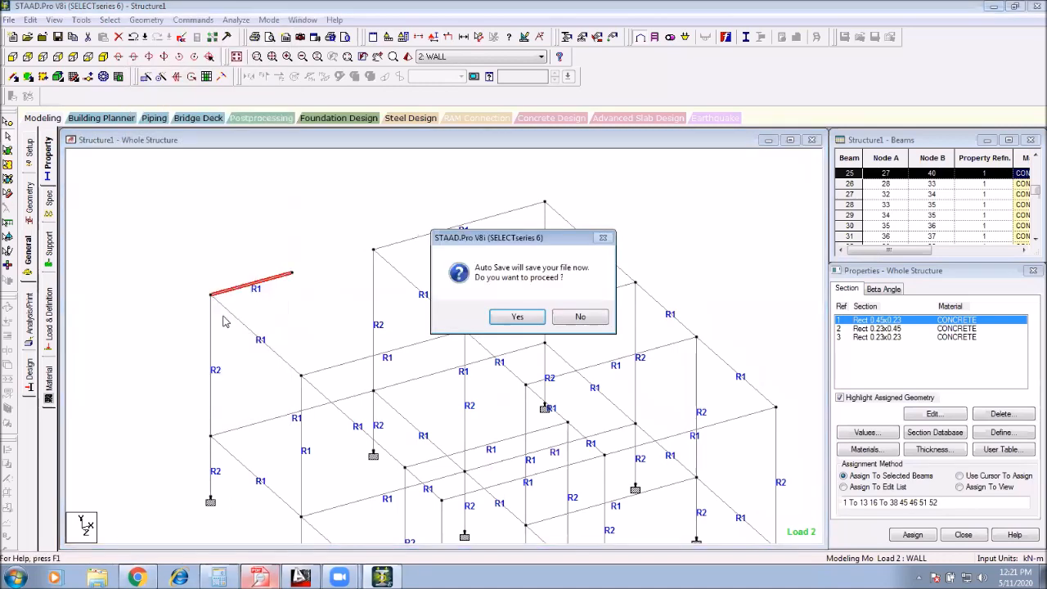
{"action": "left_click", "coordinate": [577, 318]}
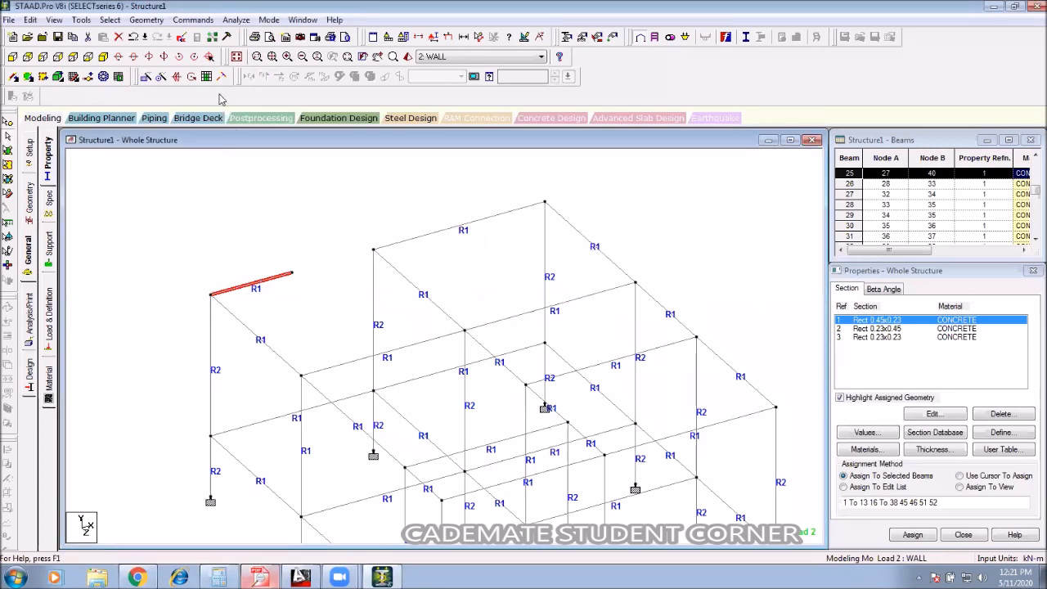
{"action": "left_click", "coordinate": [146, 19]}
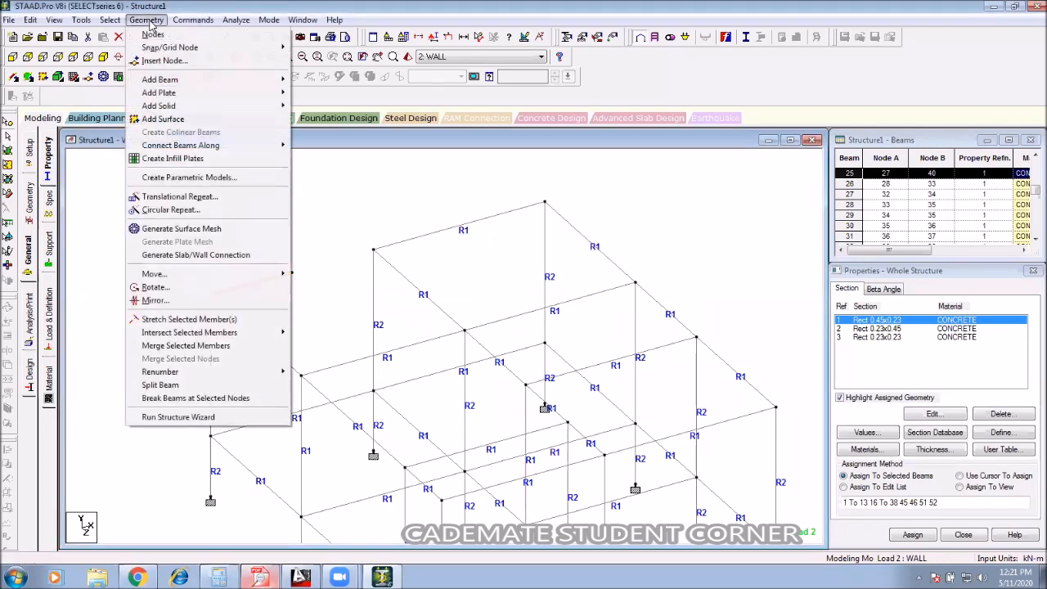
{"action": "left_click", "coordinate": [207, 324]}
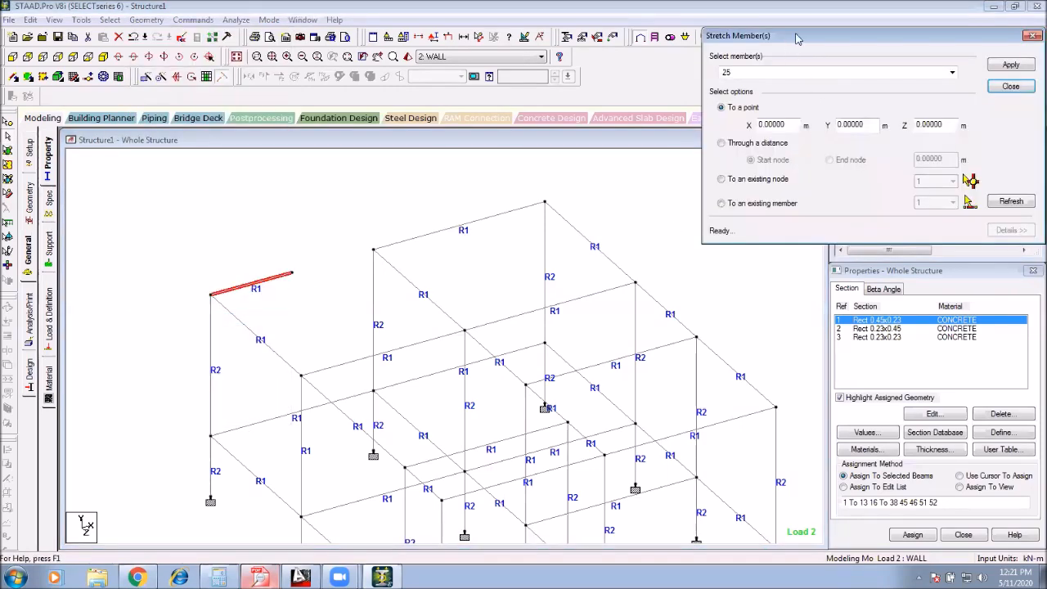
{"action": "left_click_drag", "start_coordinate": [796, 38], "coordinate": [518, 112]}
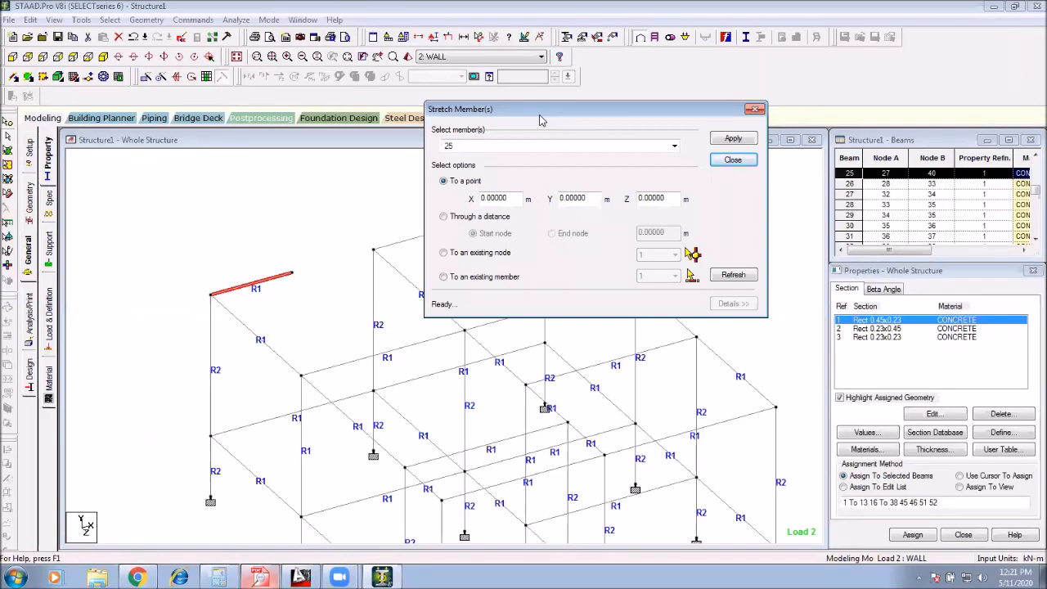
{"action": "left_click_drag", "start_coordinate": [538, 119], "coordinate": [527, 111]}
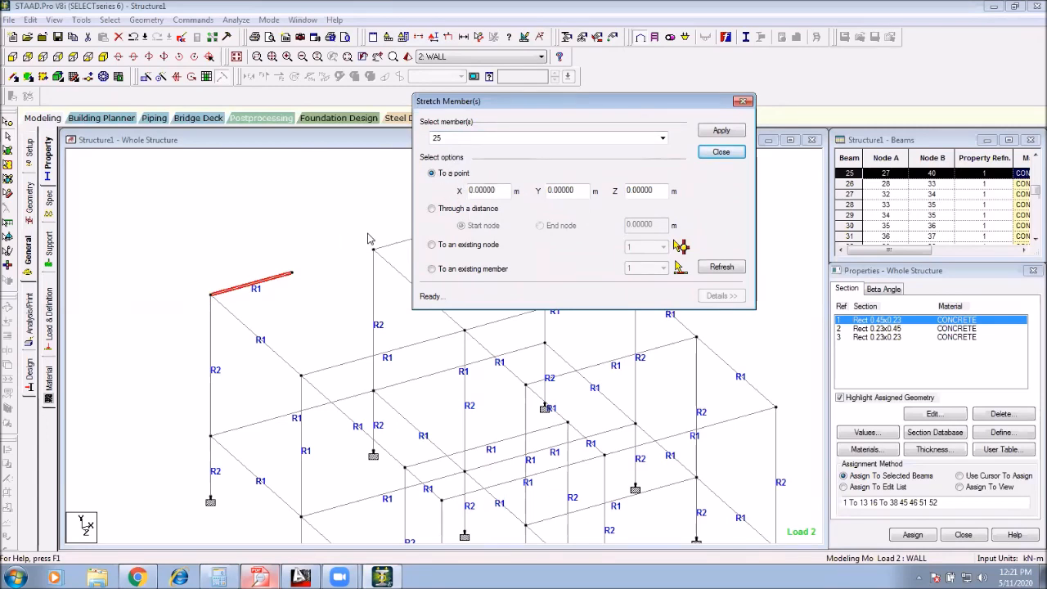
{"action": "left_click", "coordinate": [383, 263]}
{"action": "left_click_drag", "start_coordinate": [384, 264], "coordinate": [356, 234]}
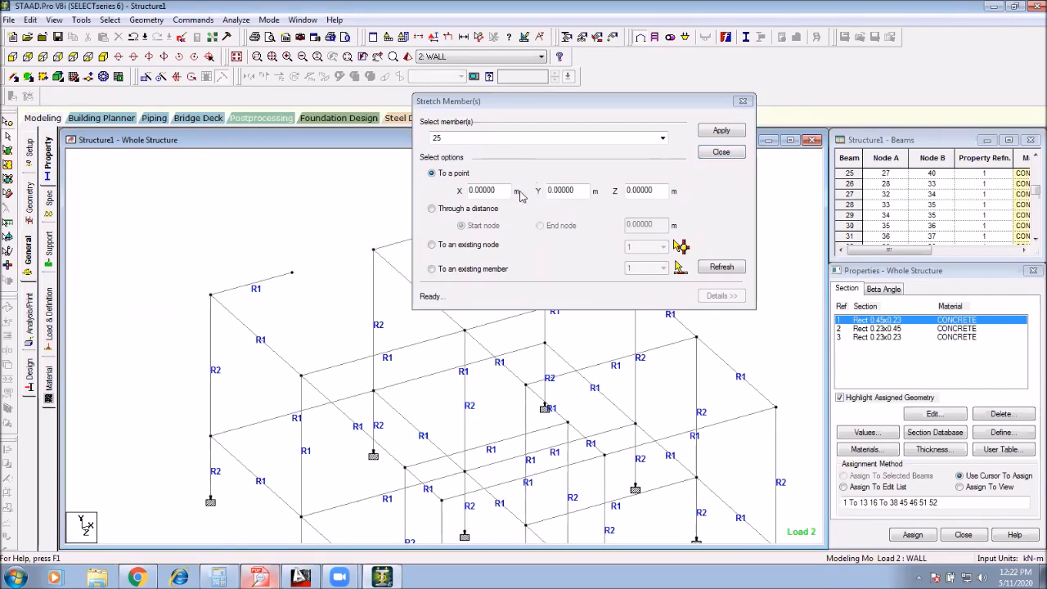
{"action": "left_click", "coordinate": [488, 190]}
{"action": "key", "text": "Tab"}
{"action": "key", "text": "Tab"}
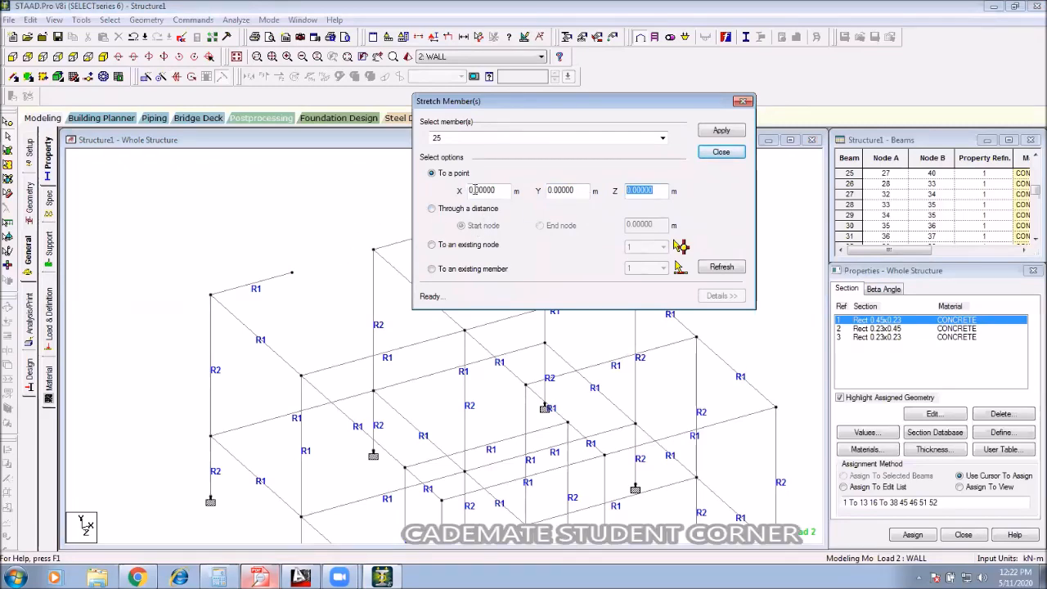
{"action": "left_click_drag", "start_coordinate": [506, 192], "coordinate": [447, 197]}
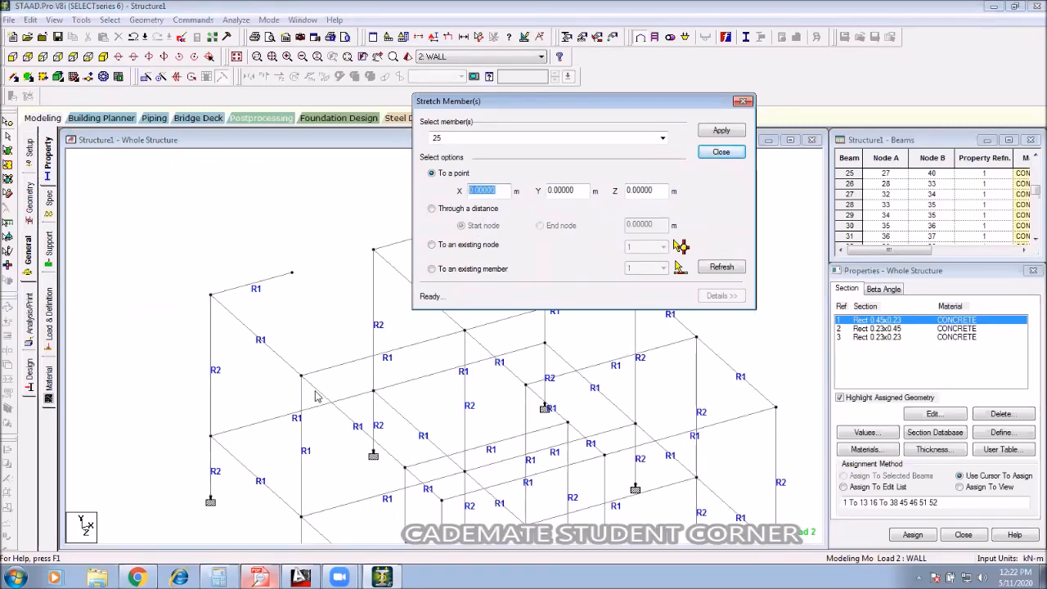
Step: Look up the coordinates of roof node 32 across the gap and arrange its details beside the stretch settings
{"action": "middle_click_drag", "start_coordinate": [316, 391], "coordinate": [312, 339]}
{"action": "middle_click_drag", "start_coordinate": [317, 241], "coordinate": [295, 277]}
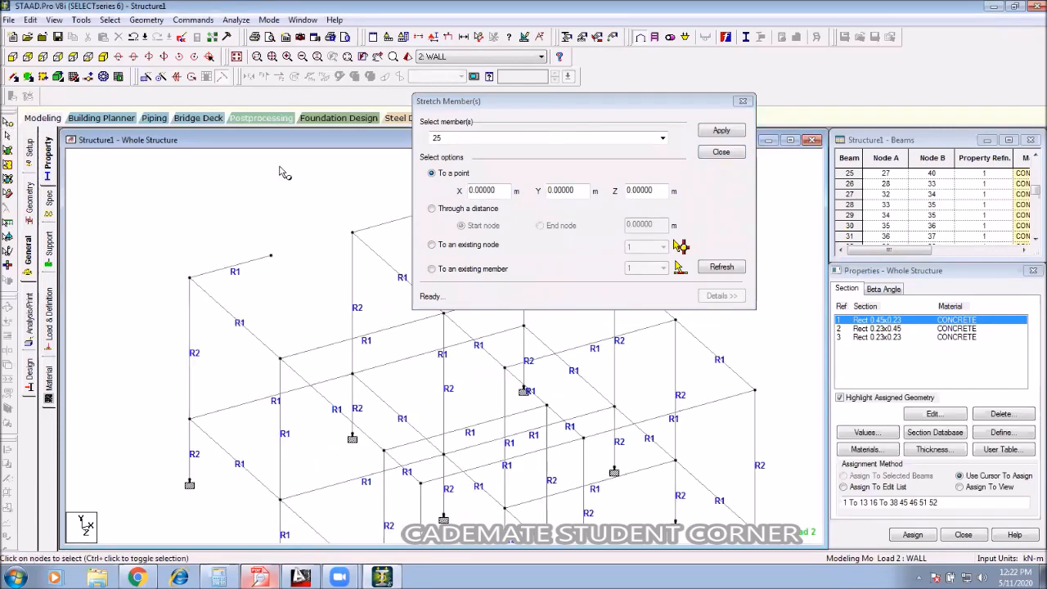
{"action": "double_click", "coordinate": [353, 232]}
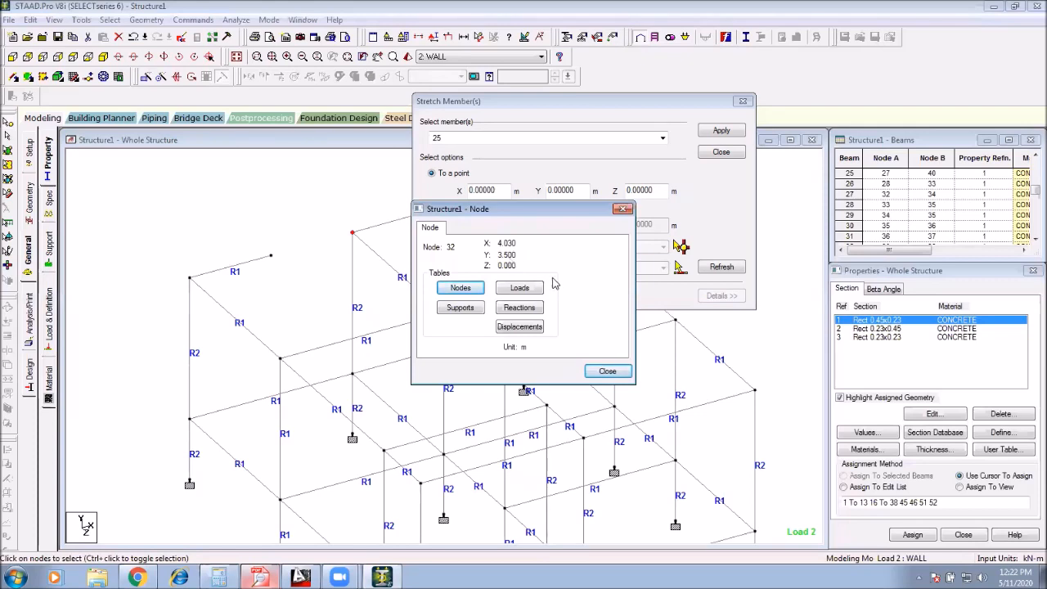
{"action": "left_click", "coordinate": [528, 196]}
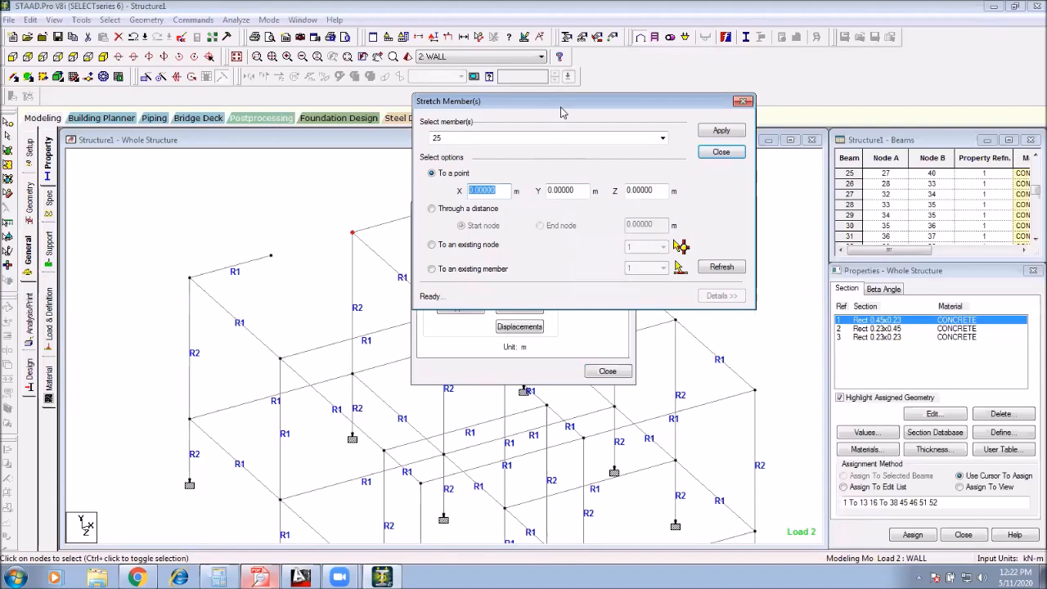
{"action": "left_click_drag", "start_coordinate": [561, 112], "coordinate": [789, 96]}
{"action": "left_click_drag", "start_coordinate": [545, 209], "coordinate": [467, 299]}
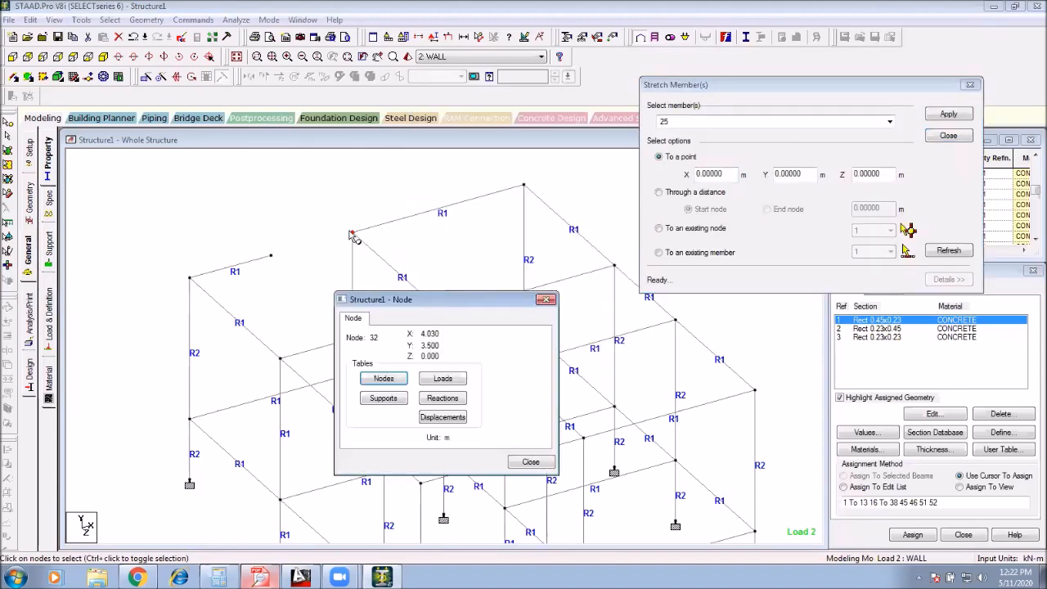
{"action": "left_click_drag", "start_coordinate": [355, 224], "coordinate": [343, 238]}
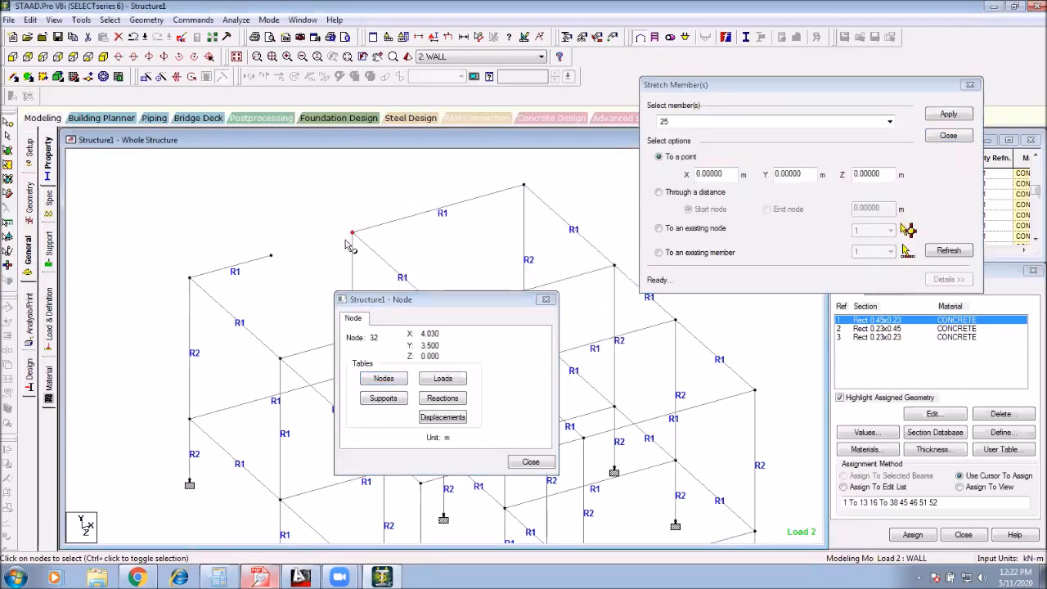
{"action": "left_click_drag", "start_coordinate": [422, 302], "coordinate": [421, 291]}
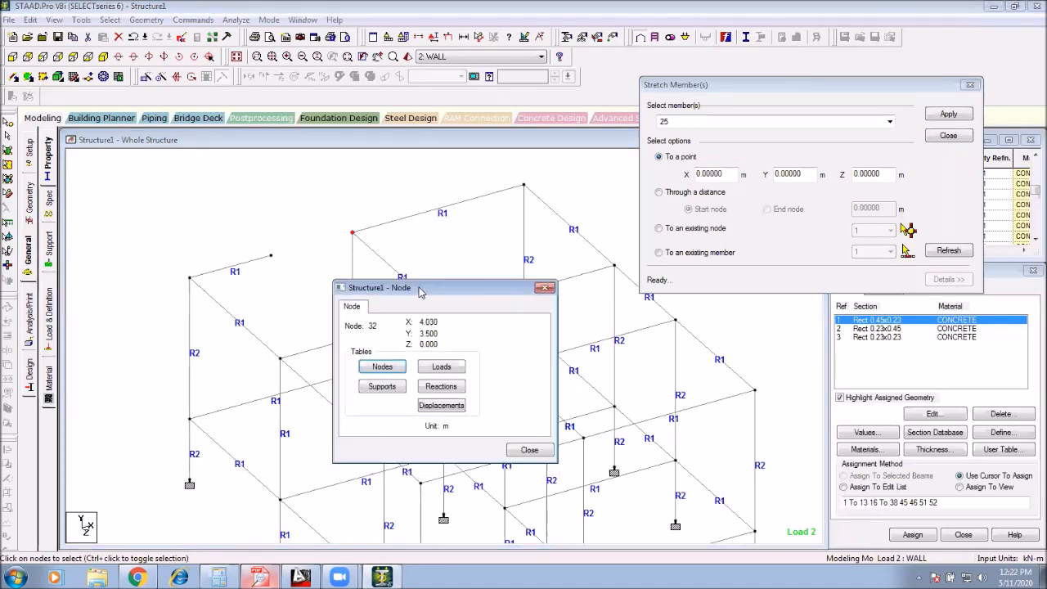
Step: Set the X coordinate of the stretch target point to 4.03 m
{"action": "left_click", "coordinate": [741, 188]}
{"action": "type", "text": "4.03"}
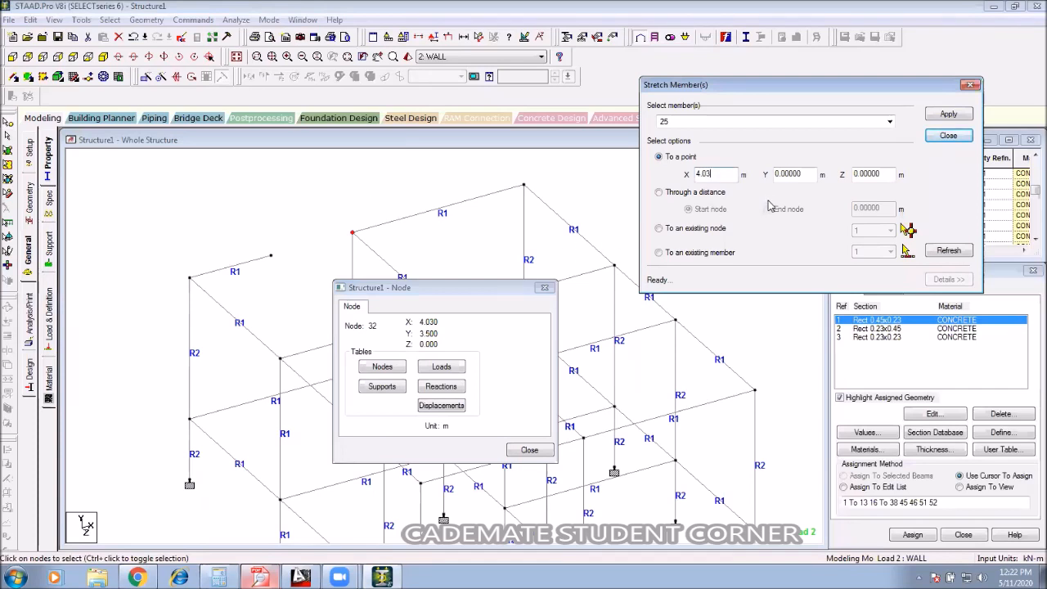
Step: Stretch member 25 to the point X 4.03, Y 3.5, Z 0 m and close the node information window
{"action": "key", "text": "Tab"}
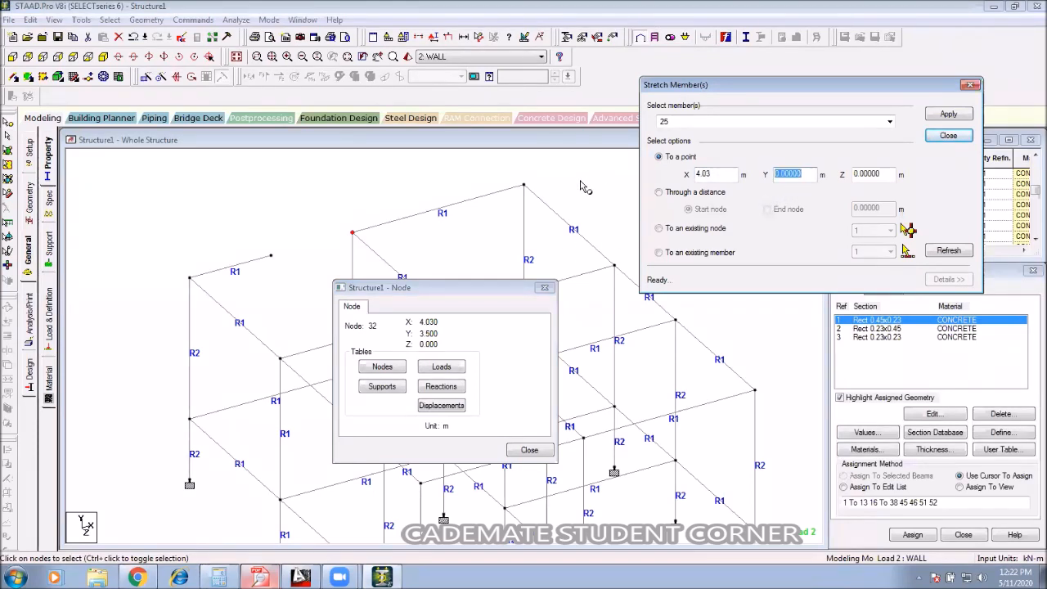
{"action": "type", "text": "3.5"}
{"action": "left_click", "coordinate": [947, 115]}
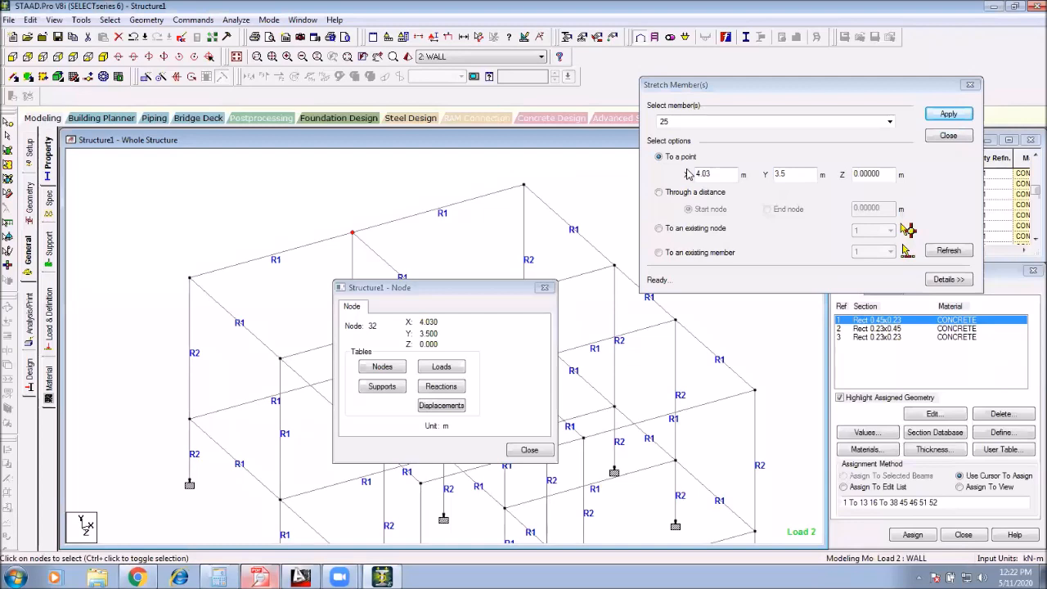
{"action": "left_click", "coordinate": [544, 288]}
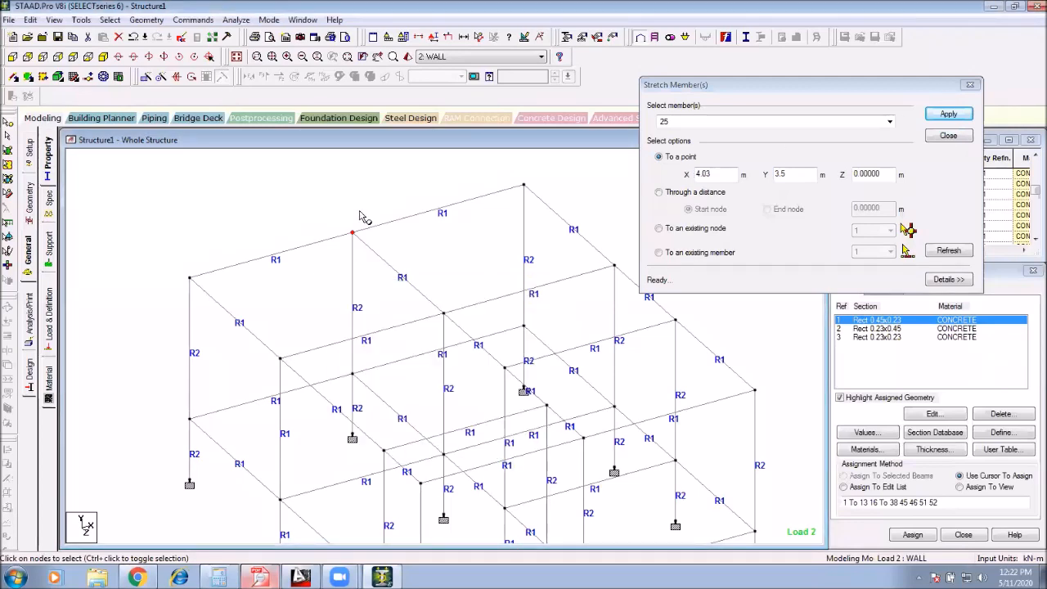
Step: Inspect the coordinates of corner node 34 at the far end of the structure's top back edge
{"action": "left_click_drag", "start_coordinate": [364, 196], "coordinate": [335, 256]}
{"action": "middle_click_drag", "start_coordinate": [488, 181], "coordinate": [475, 204]}
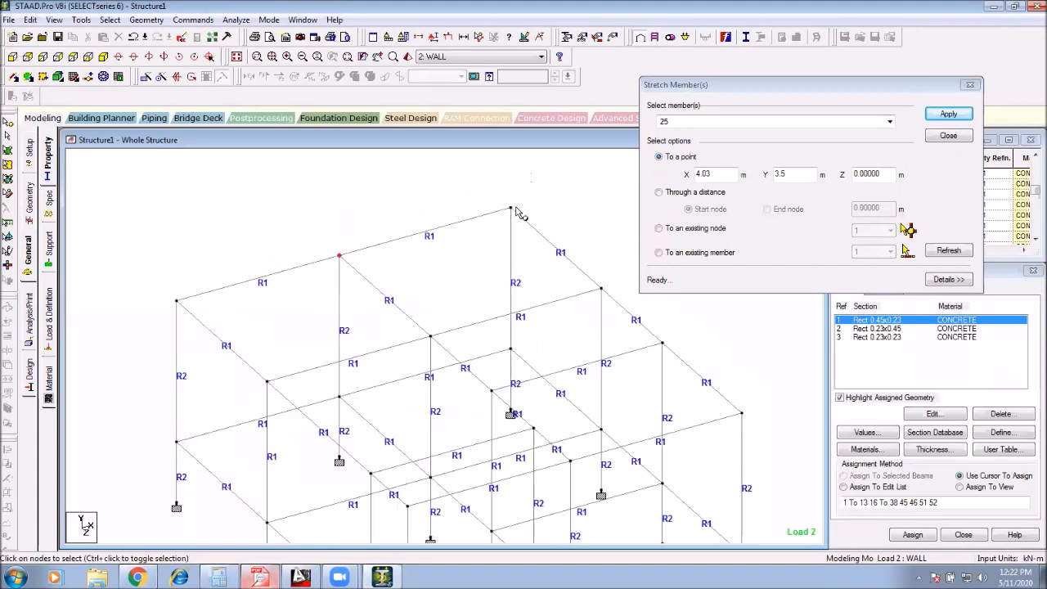
{"action": "left_click", "coordinate": [6, 123]}
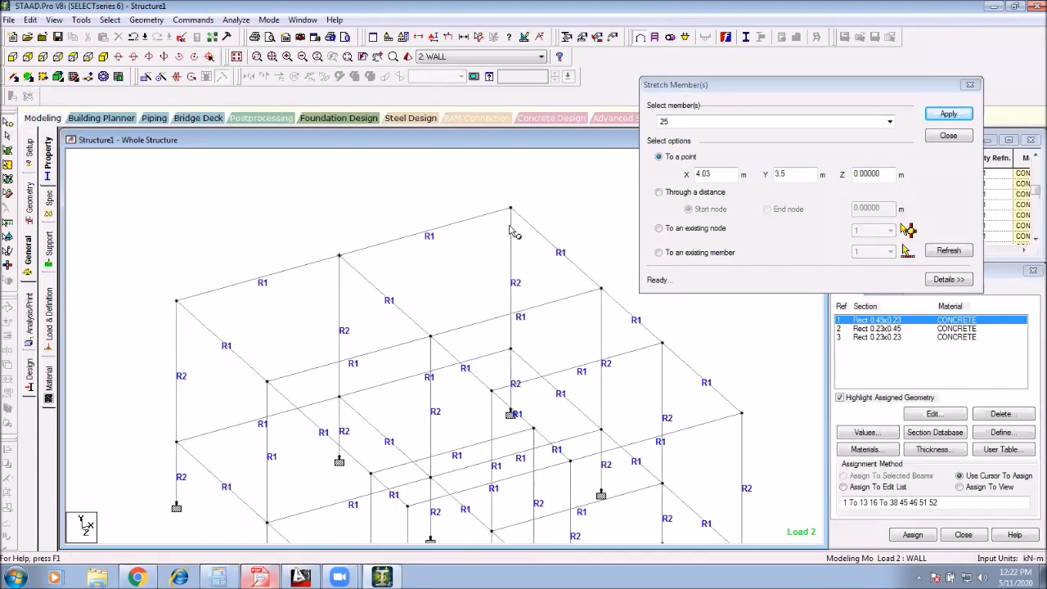
{"action": "double_click", "coordinate": [511, 209]}
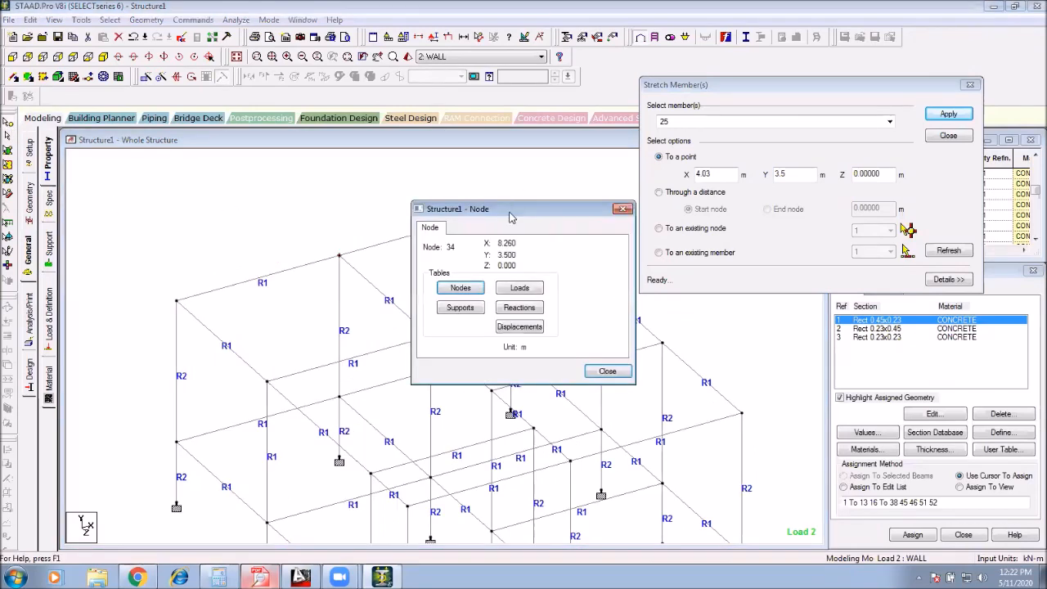
{"action": "left_click_drag", "start_coordinate": [513, 217], "coordinate": [512, 157]}
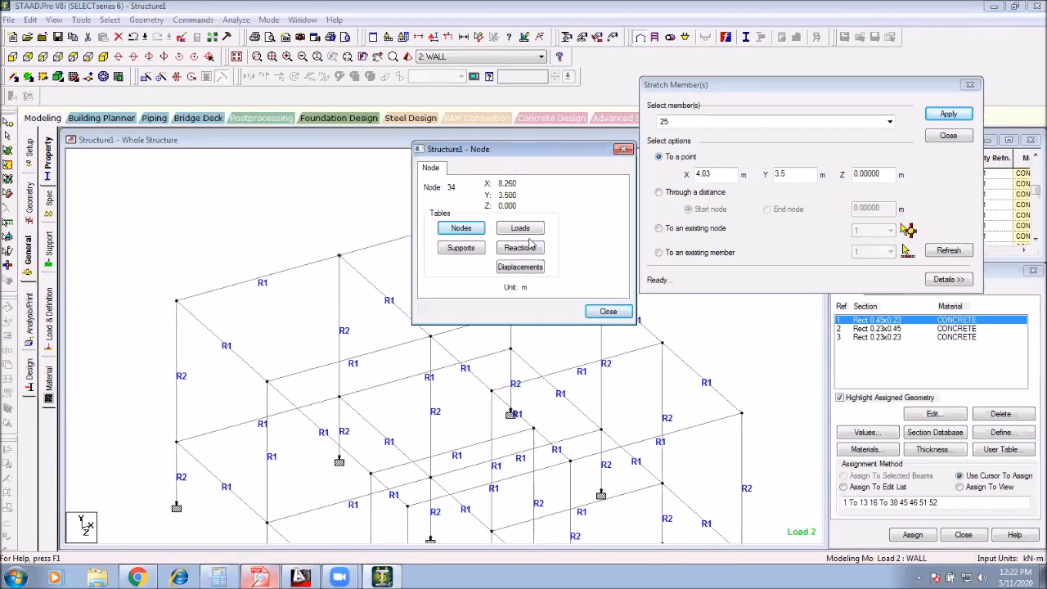
{"action": "left_click", "coordinate": [608, 311]}
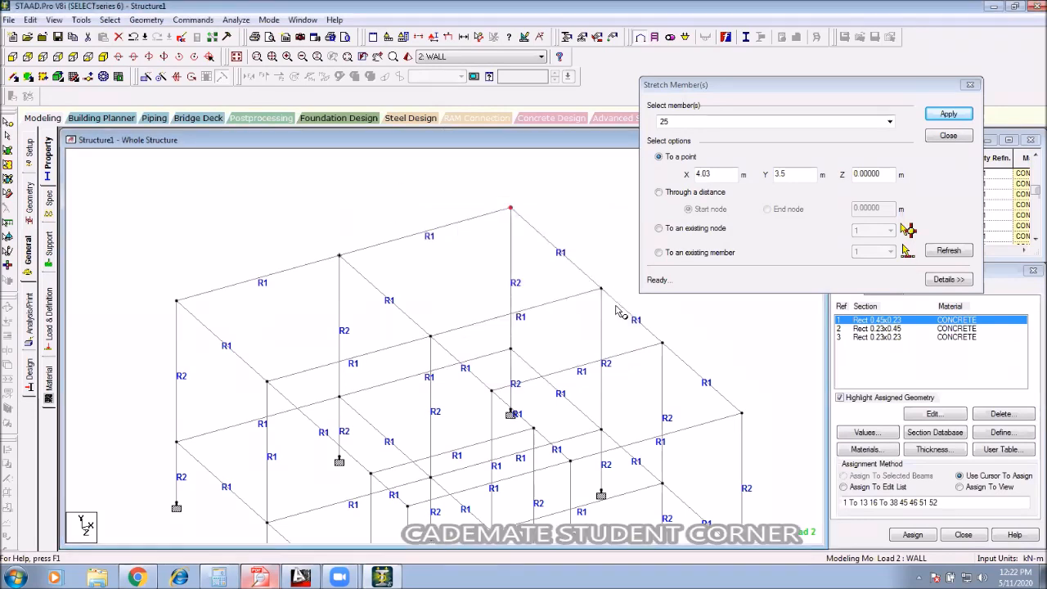
Step: Inspect the geometry and section properties of beam 27 on the top back edge
{"action": "double_click", "coordinate": [421, 237]}
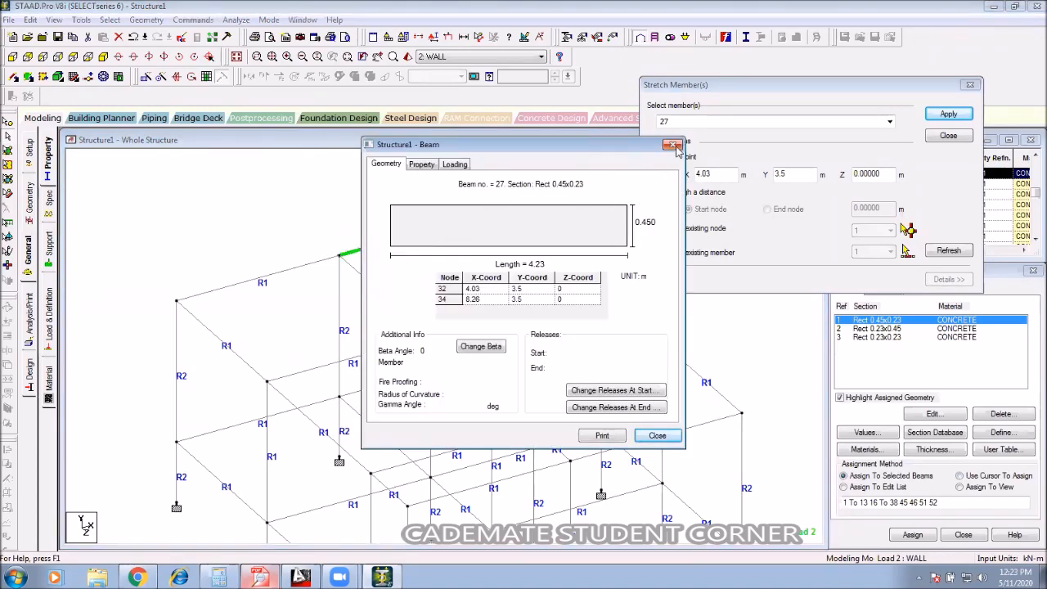
{"action": "left_click", "coordinate": [422, 165]}
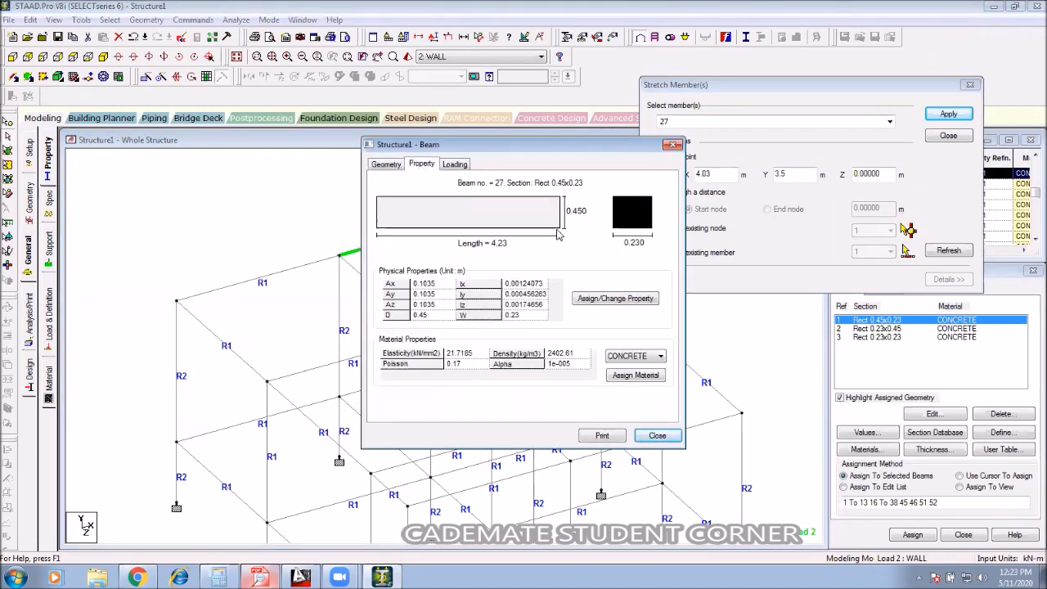
{"action": "left_click", "coordinate": [672, 145]}
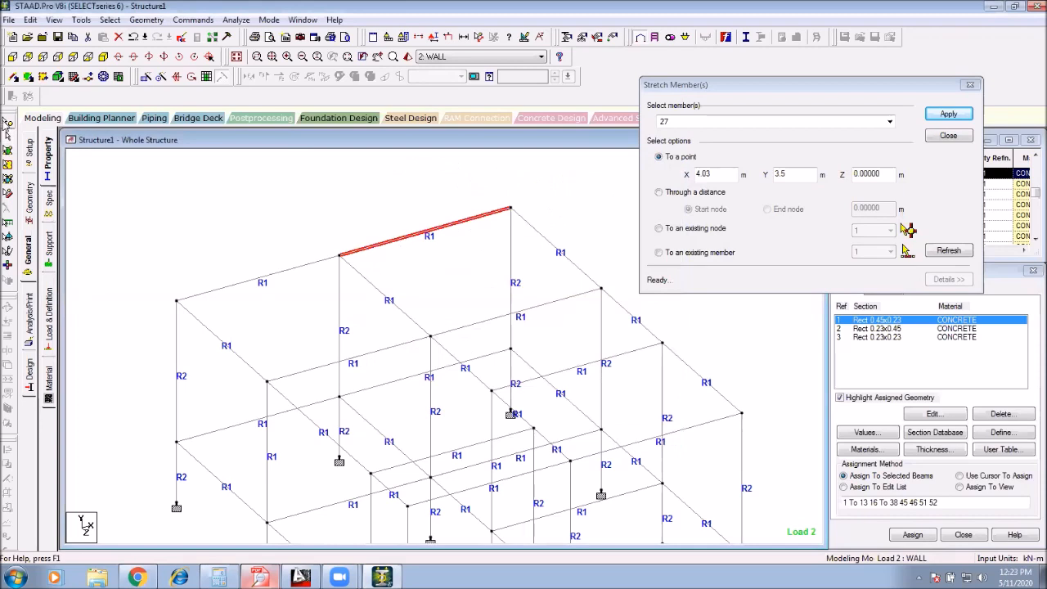
Step: Recheck the coordinates of node 34 at the end of beam 27
{"action": "left_click", "coordinate": [4, 121]}
{"action": "left_click", "coordinate": [365, 201]}
{"action": "double_click", "coordinate": [511, 208]}
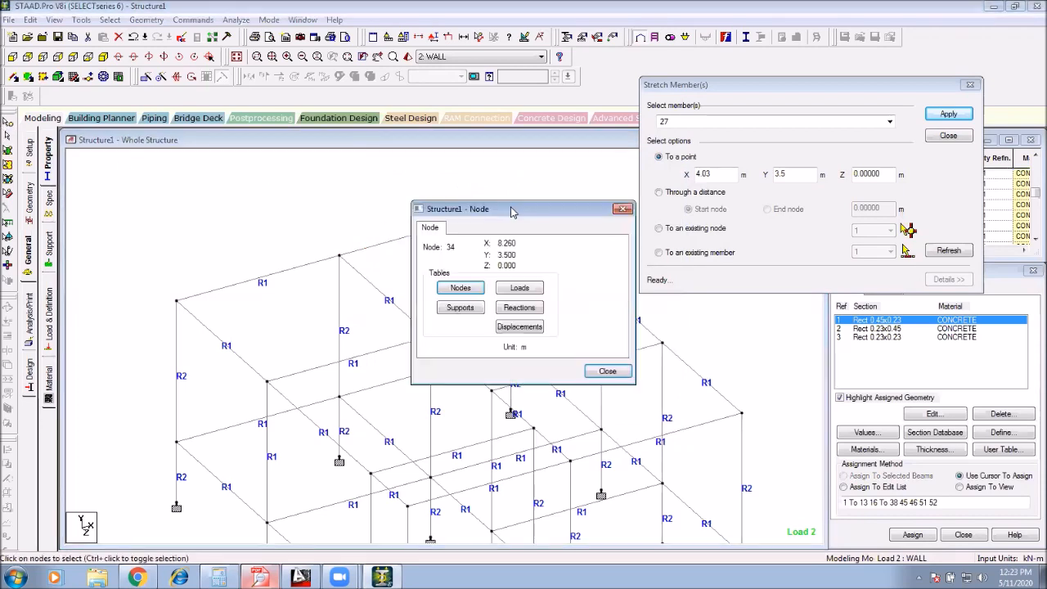
{"action": "left_click", "coordinate": [607, 373]}
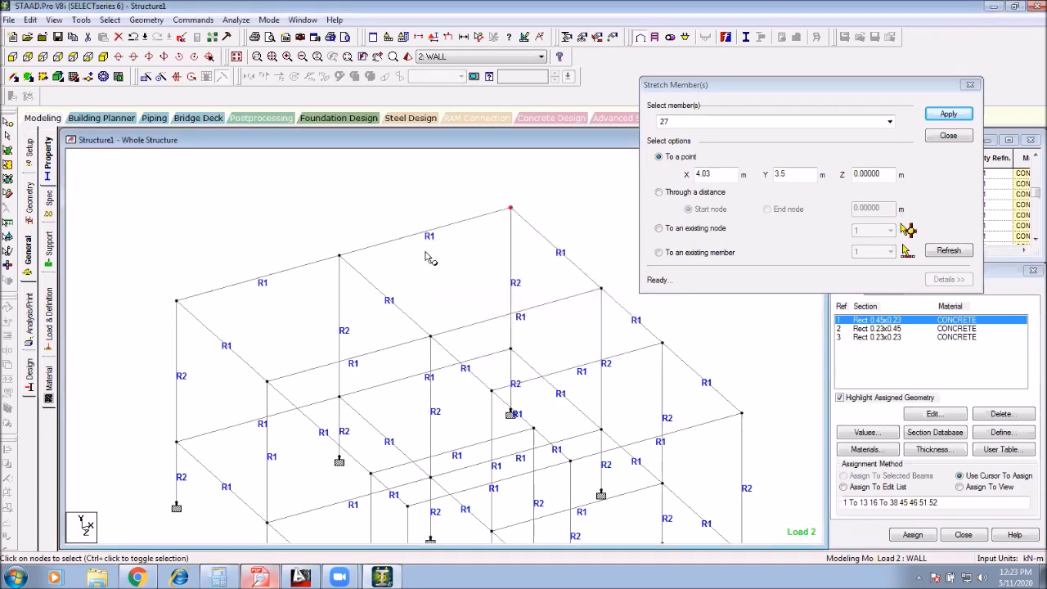
Step: Undo the last stretch of member 25
{"action": "key", "text": "ctrl+z"}
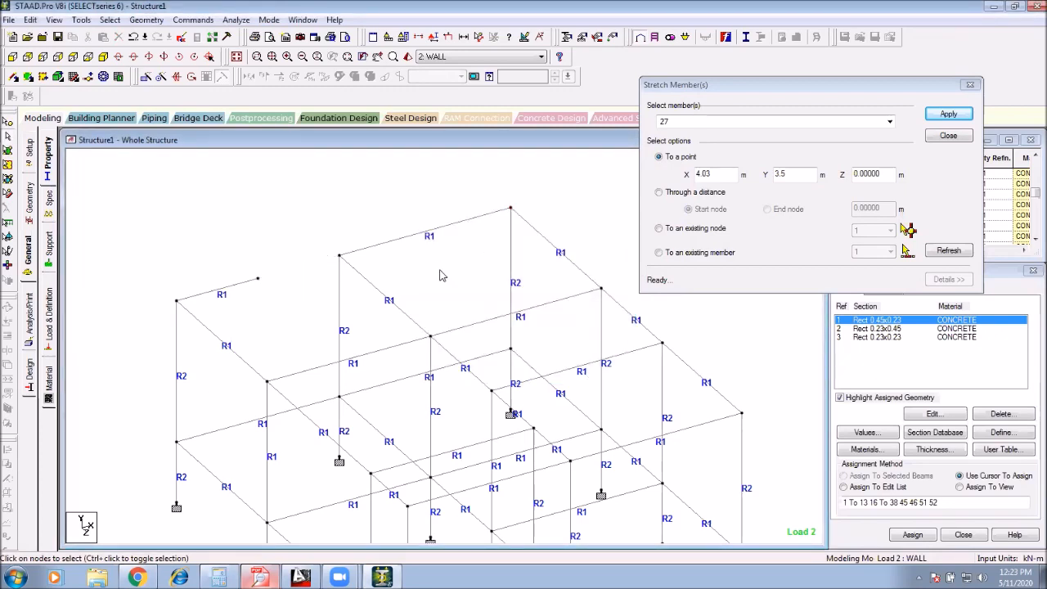
{"action": "middle_click_drag", "start_coordinate": [424, 274], "coordinate": [406, 296]}
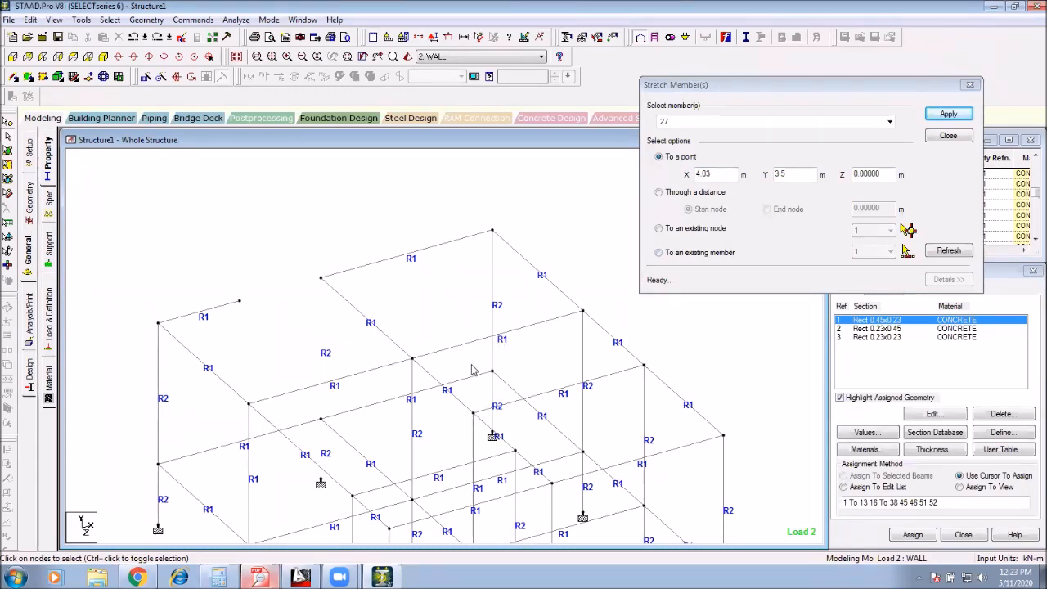
{"action": "middle_click_drag", "start_coordinate": [373, 343], "coordinate": [373, 310]}
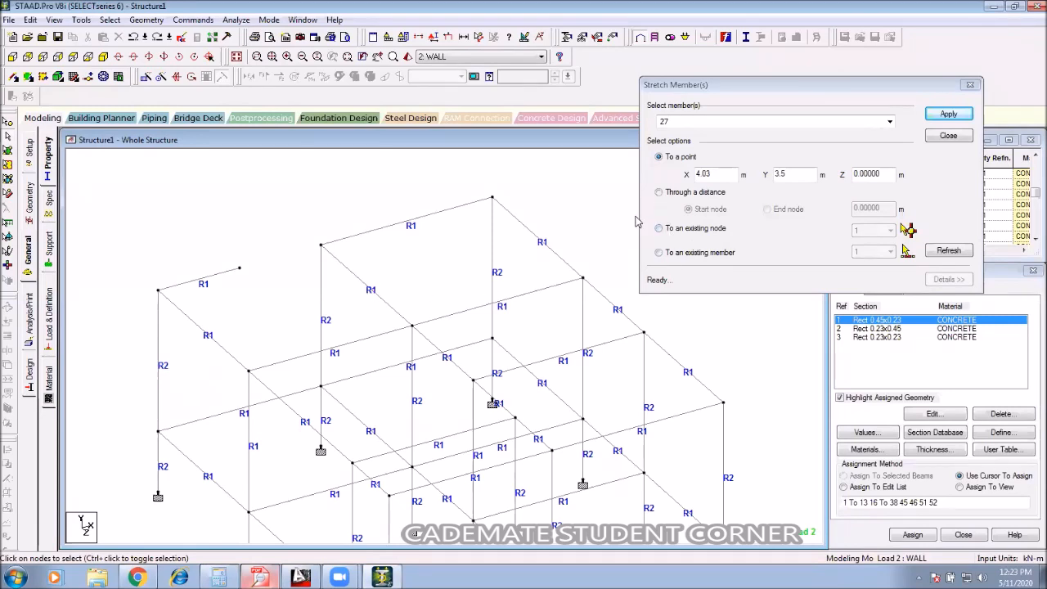
{"action": "left_click", "coordinate": [226, 279]}
{"action": "left_click", "coordinate": [659, 192]}
{"action": "left_click", "coordinate": [660, 192]}
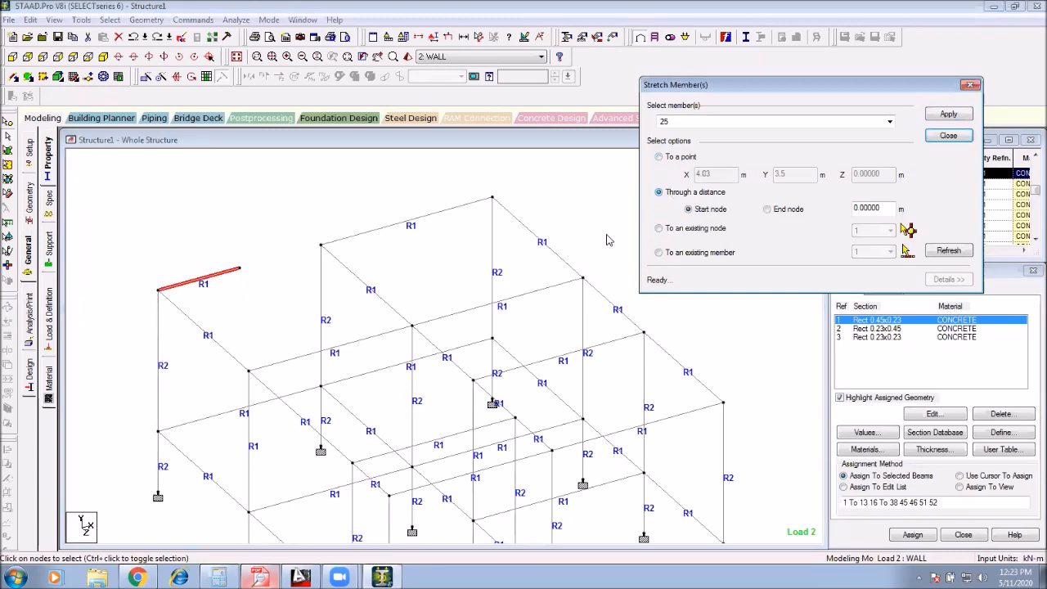
{"action": "left_click", "coordinate": [235, 270]}
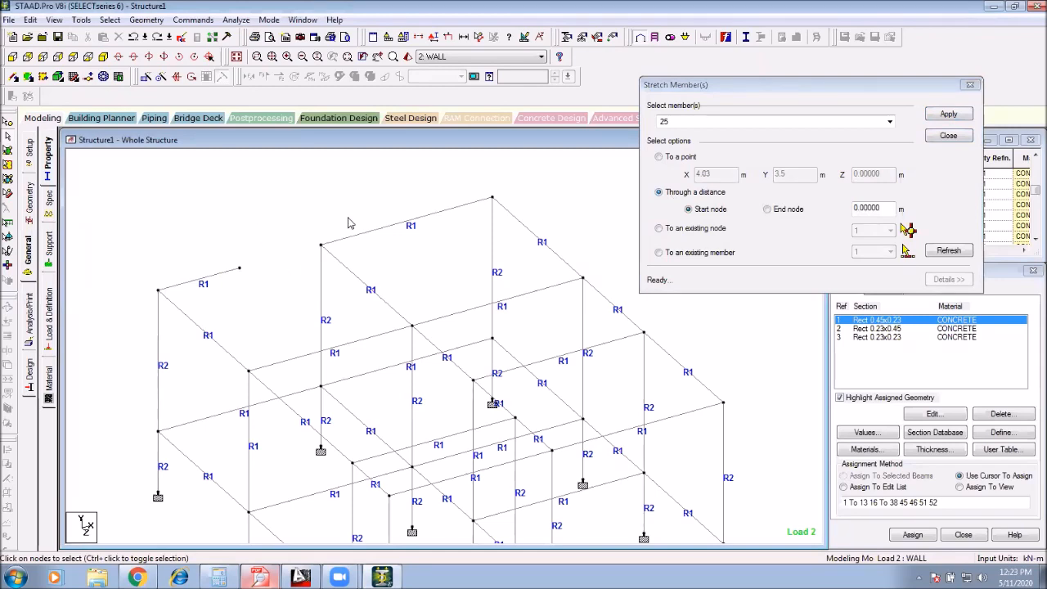
{"action": "left_click", "coordinate": [970, 85]}
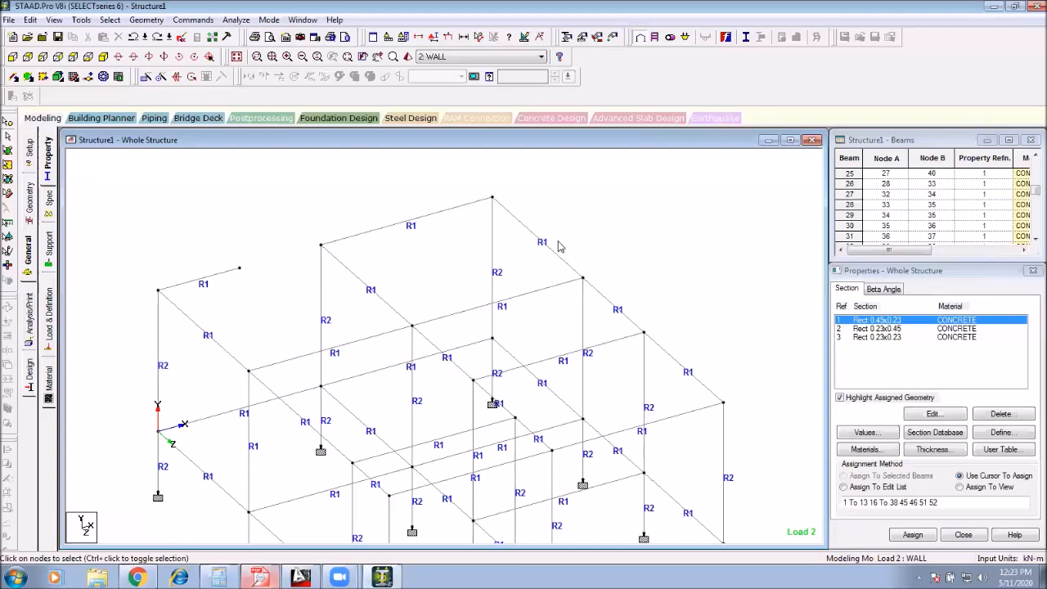
Step: Display the beam orientation axes and examine them around the short free-ended beam on the top floor
{"action": "key", "text": "shift+o"}
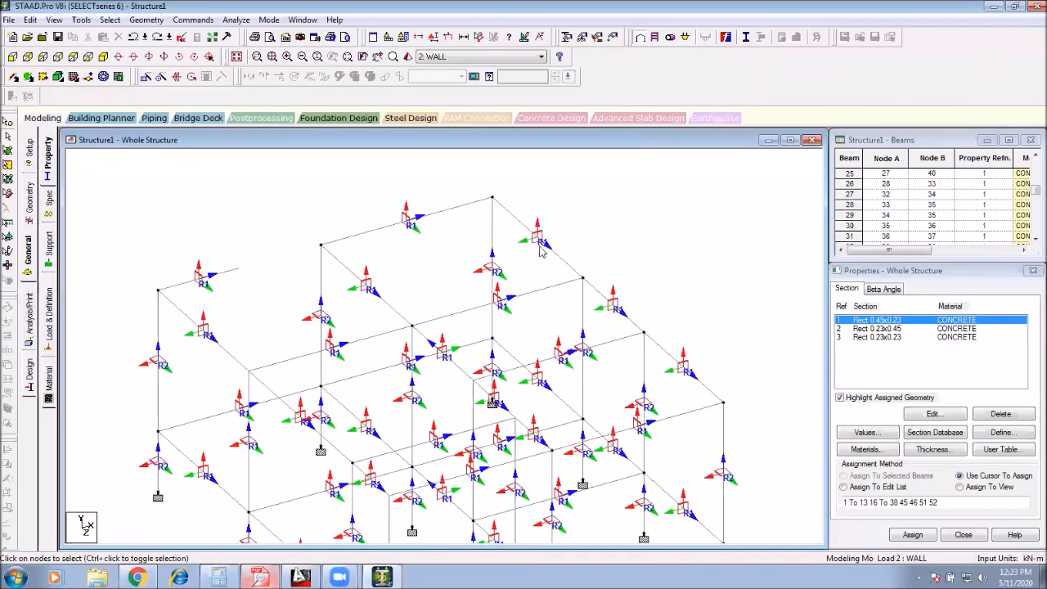
{"action": "middle_click_drag", "start_coordinate": [222, 294], "coordinate": [274, 316]}
{"action": "scroll", "coordinate": [226, 349], "scroll_direction": "up", "scroll_amount": 4}
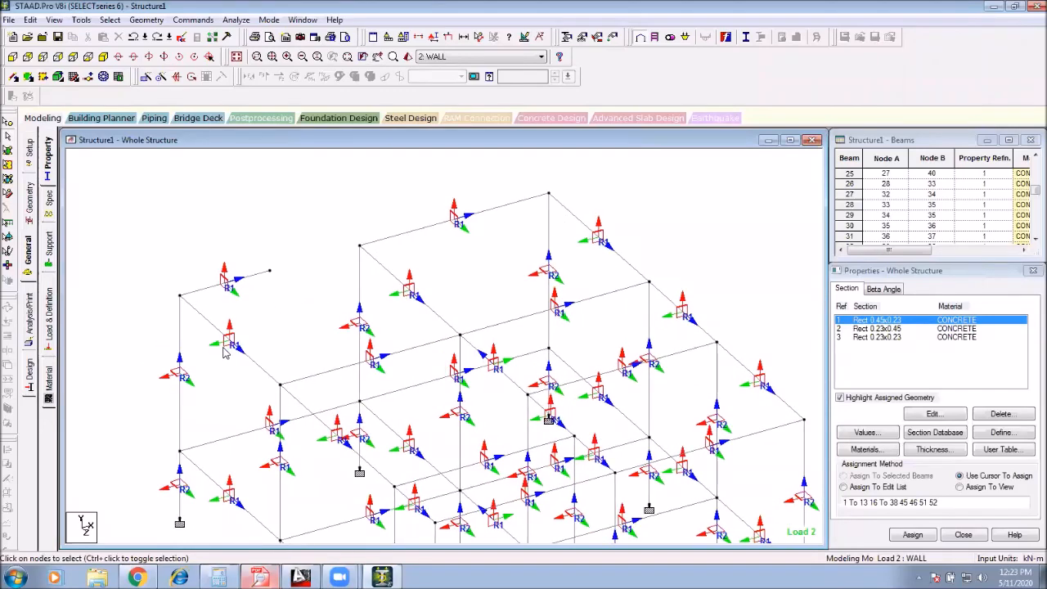
{"action": "middle_click_drag", "start_coordinate": [332, 319], "coordinate": [549, 342]}
{"action": "scroll", "coordinate": [523, 334], "scroll_direction": "up", "scroll_amount": 2}
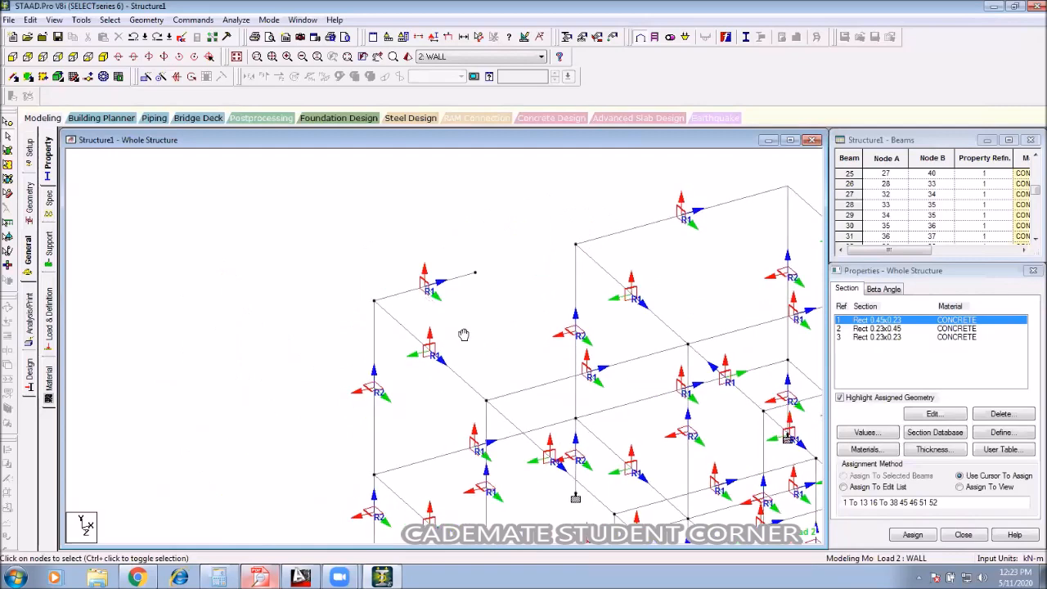
{"action": "middle_click_drag", "start_coordinate": [496, 379], "coordinate": [376, 313]}
{"action": "scroll", "coordinate": [448, 406], "scroll_direction": "up", "scroll_amount": 3}
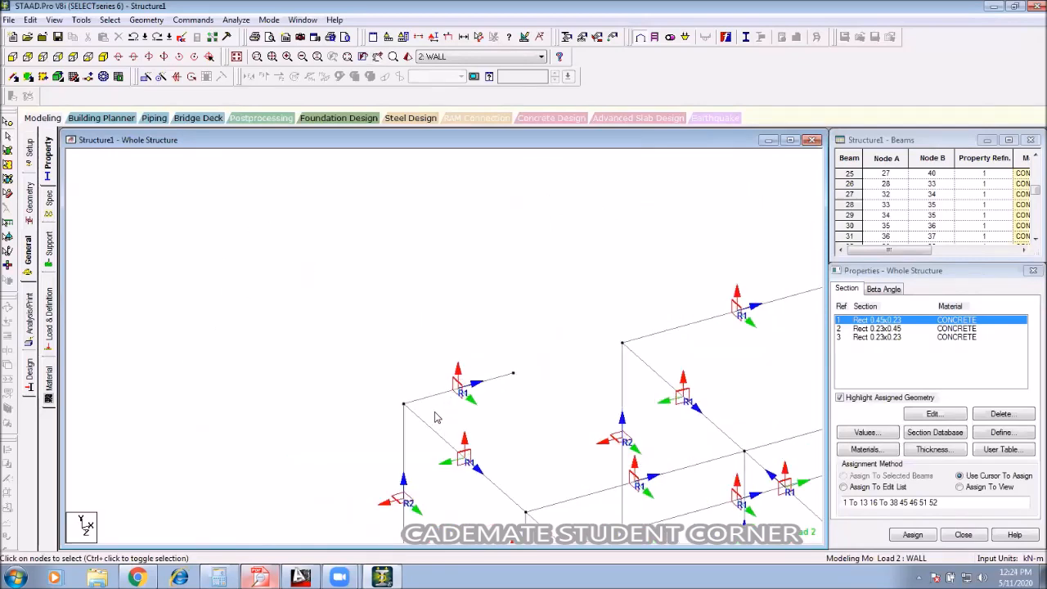
{"action": "middle_click_drag", "start_coordinate": [435, 412], "coordinate": [598, 368]}
{"action": "scroll", "coordinate": [394, 320], "scroll_direction": "up", "scroll_amount": 3}
{"action": "middle_click_drag", "start_coordinate": [280, 350], "coordinate": [406, 388]}
{"action": "scroll", "coordinate": [408, 388], "scroll_direction": "up", "scroll_amount": 5}
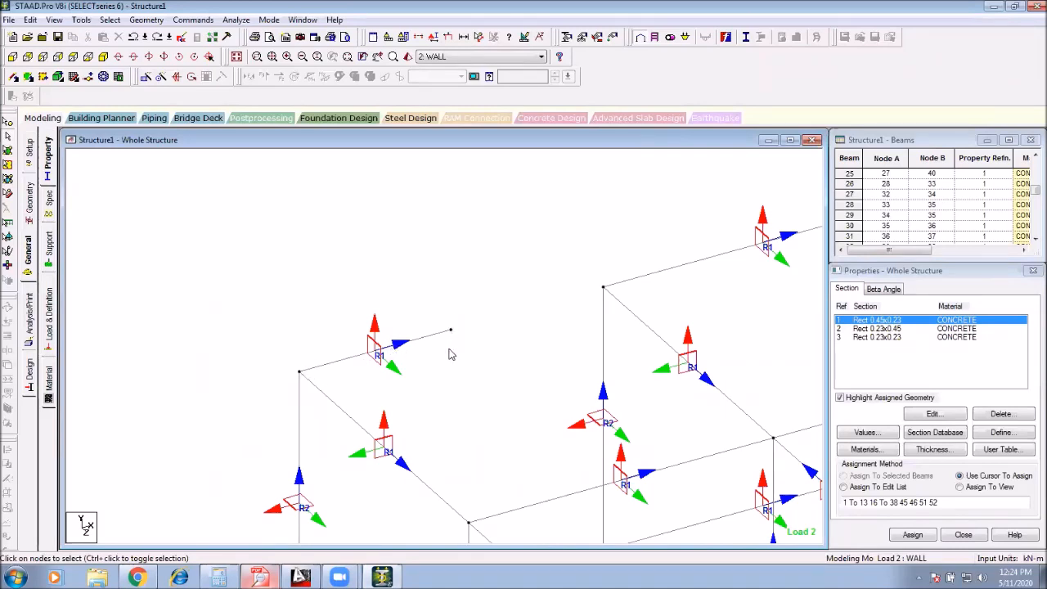
Step: Examine the local axis directions and the start and end nodes of beam 25, and hide the beam orientation axes
{"action": "left_click", "coordinate": [330, 353]}
{"action": "left_click", "coordinate": [391, 371]}
{"action": "left_click_drag", "start_coordinate": [285, 352], "coordinate": [320, 373]}
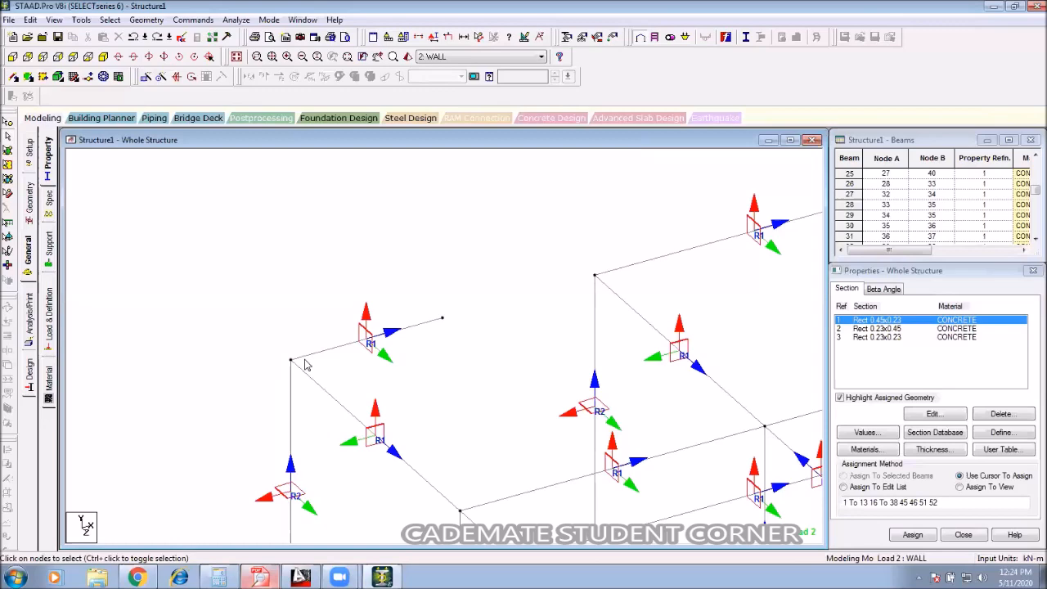
{"action": "left_click_drag", "start_coordinate": [465, 294], "coordinate": [432, 349]}
{"action": "middle_click_drag", "start_coordinate": [515, 393], "coordinate": [423, 216]}
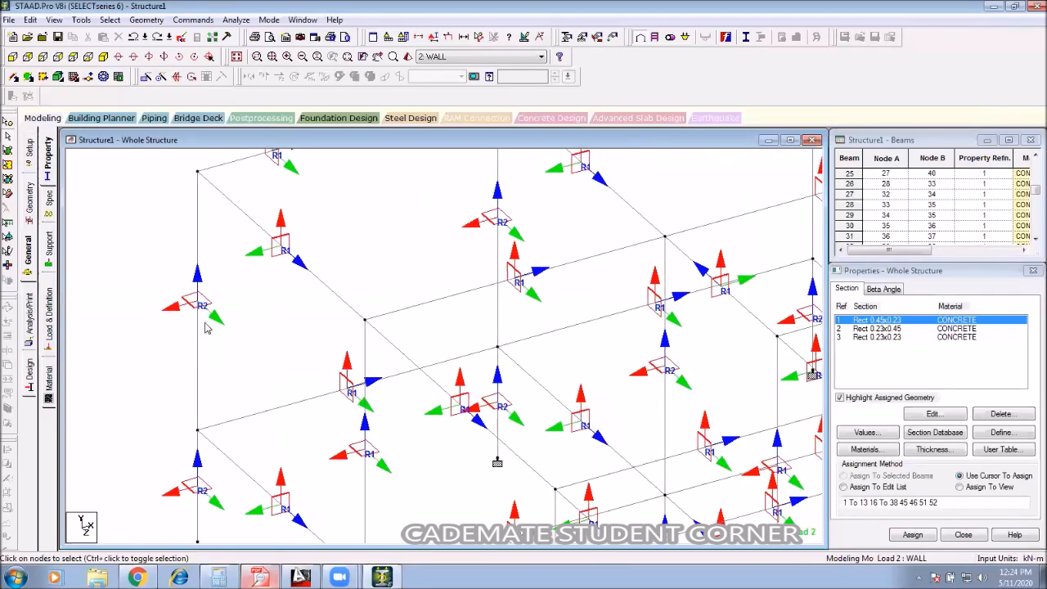
{"action": "middle_click_drag", "start_coordinate": [198, 284], "coordinate": [237, 345]}
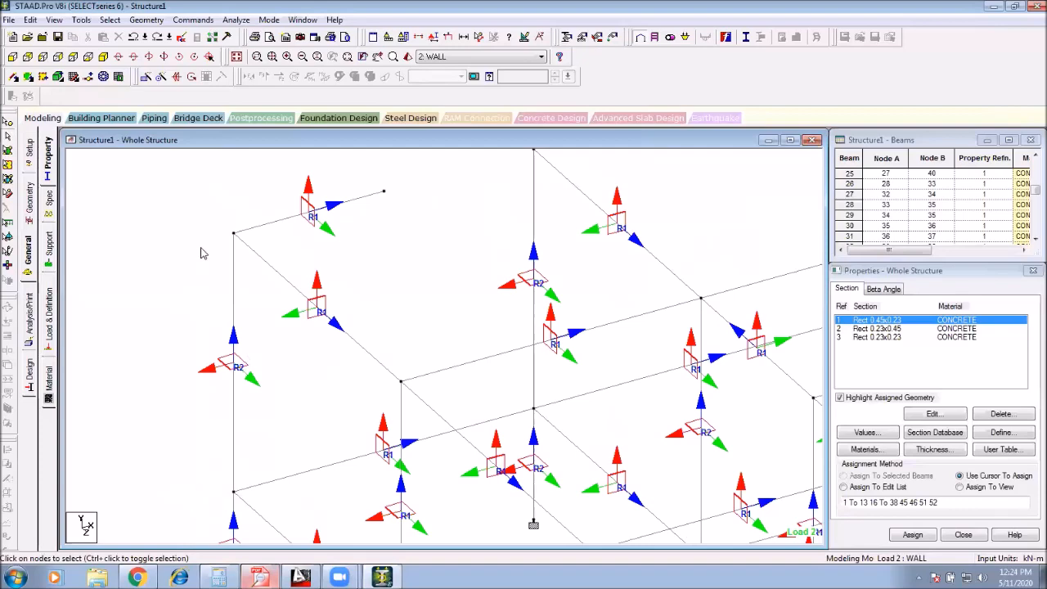
{"action": "middle_click_drag", "start_coordinate": [217, 259], "coordinate": [319, 343]}
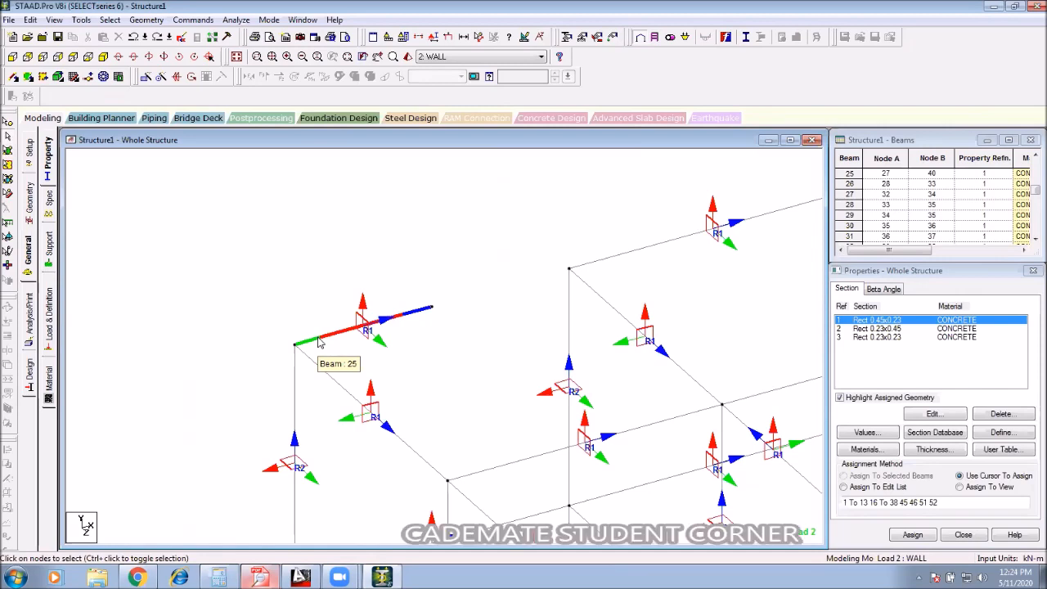
{"action": "middle_click_drag", "start_coordinate": [435, 356], "coordinate": [433, 326]}
{"action": "middle_click_drag", "start_coordinate": [424, 365], "coordinate": [406, 339]}
{"action": "scroll", "coordinate": [406, 341], "scroll_direction": "down", "scroll_amount": 1}
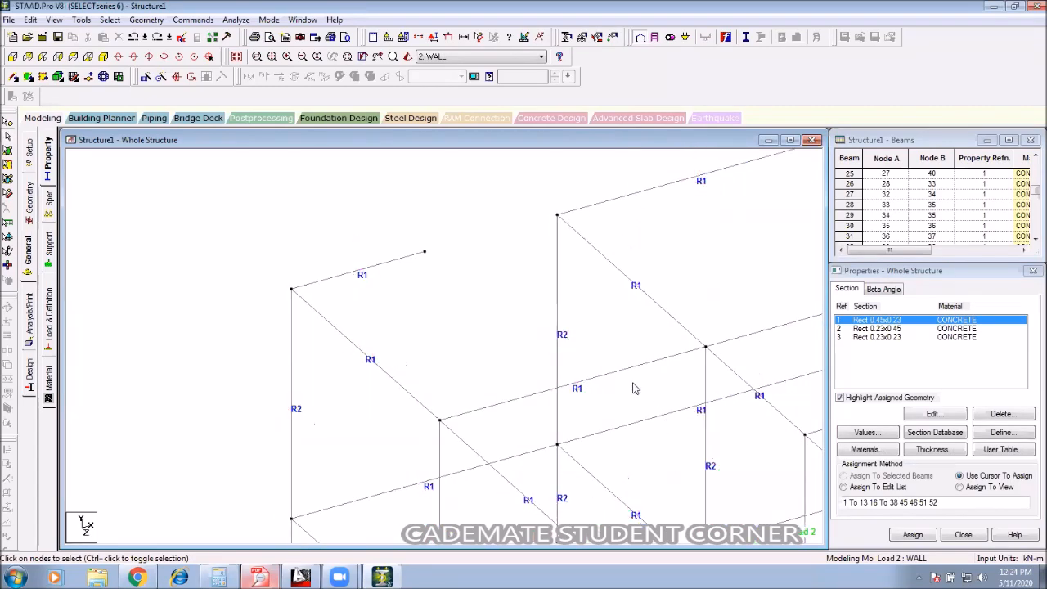
{"action": "middle_click_drag", "start_coordinate": [605, 354], "coordinate": [352, 299]}
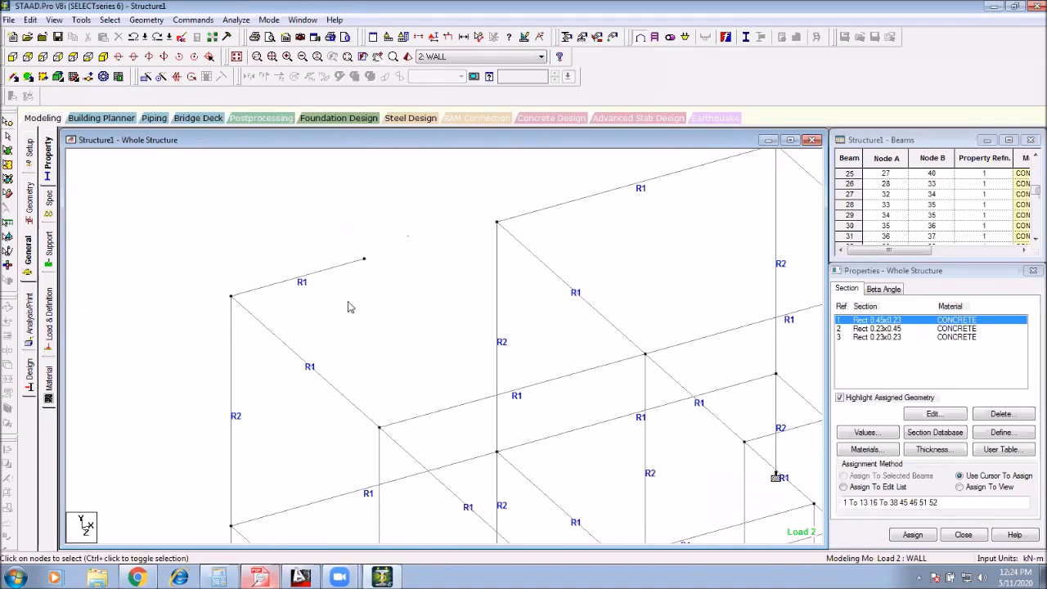
{"action": "middle_click_drag", "start_coordinate": [381, 284], "coordinate": [377, 315]}
{"action": "left_click_drag", "start_coordinate": [383, 271], "coordinate": [344, 322]}
{"action": "middle_click_drag", "start_coordinate": [171, 335], "coordinate": [268, 358]}
{"action": "left_click_drag", "start_coordinate": [239, 348], "coordinate": [224, 388]}
{"action": "left_click_drag", "start_coordinate": [377, 289], "coordinate": [454, 379]}
{"action": "middle_click_drag", "start_coordinate": [376, 350], "coordinate": [425, 347]}
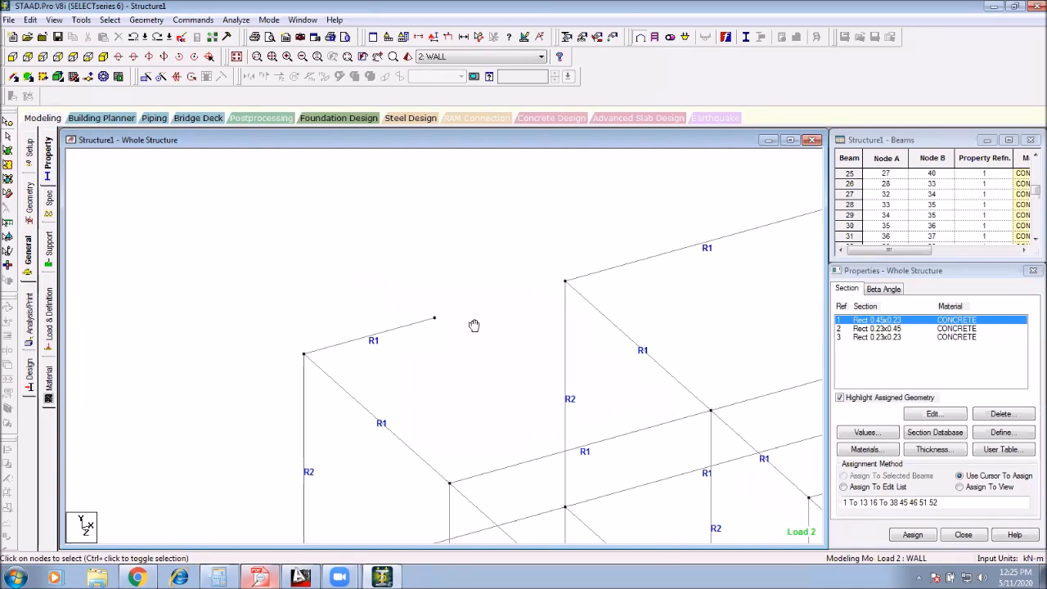
Step: Stretch beam 25 through a distance of 1 m at its end node, and by 1 m at its start node
{"action": "left_click", "coordinate": [406, 315]}
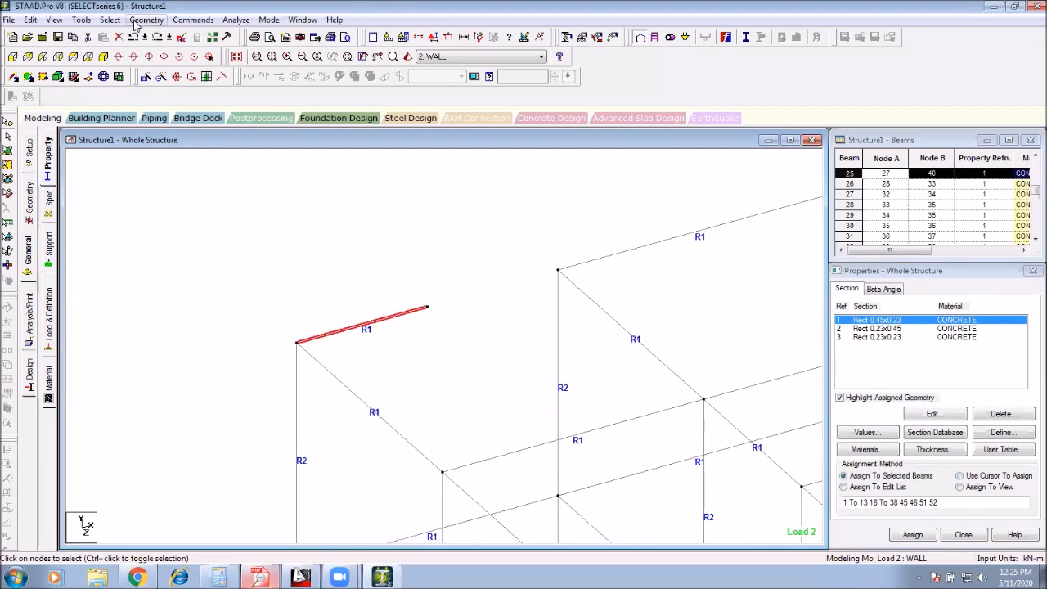
{"action": "left_click", "coordinate": [136, 21]}
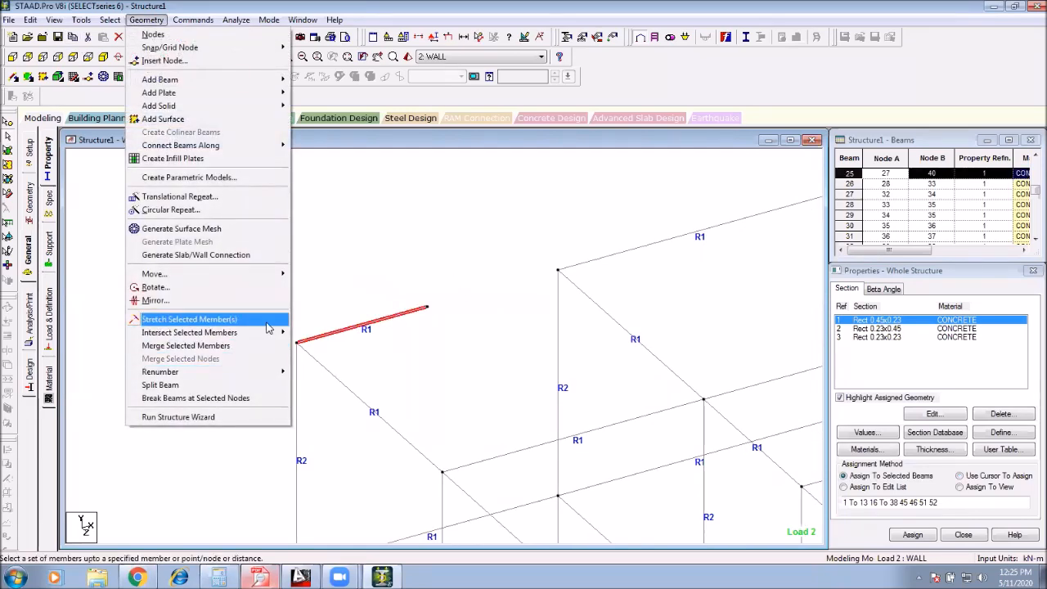
{"action": "left_click", "coordinate": [267, 321]}
{"action": "left_click", "coordinate": [758, 144]}
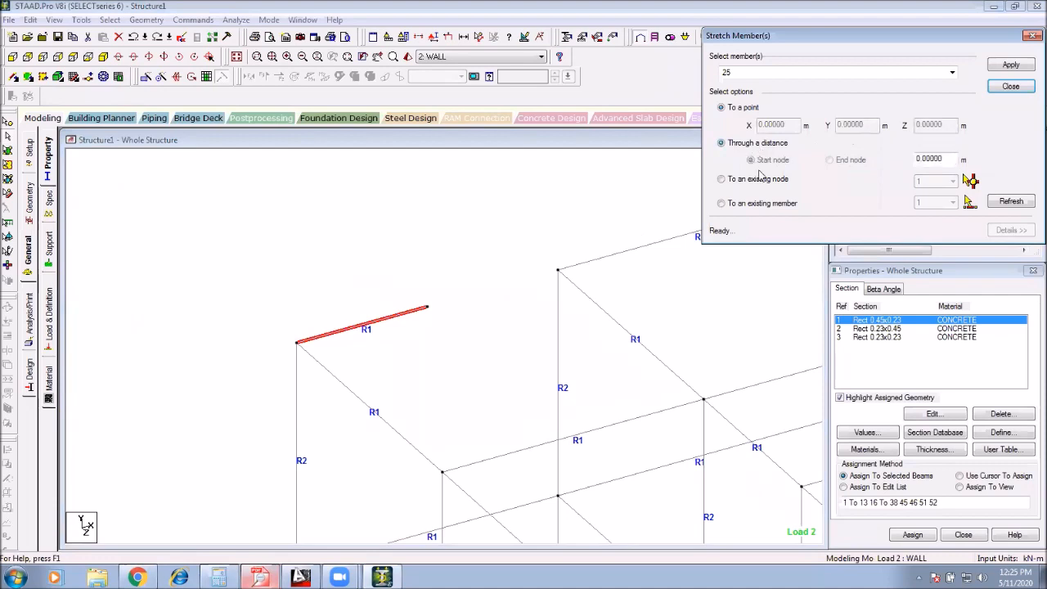
{"action": "left_click_drag", "start_coordinate": [868, 47], "coordinate": [795, 116]}
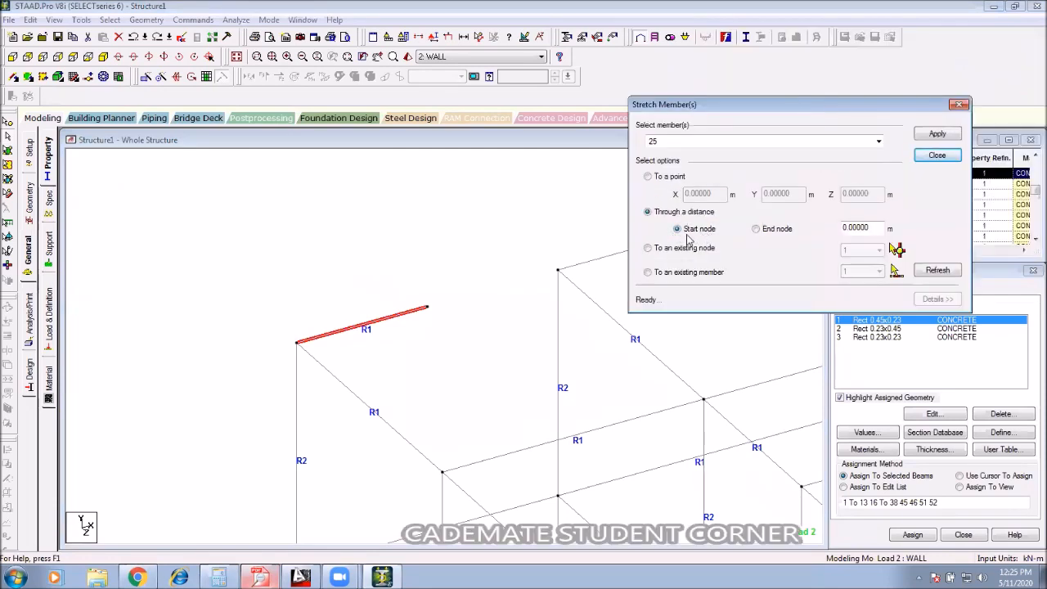
{"action": "left_click", "coordinate": [768, 232]}
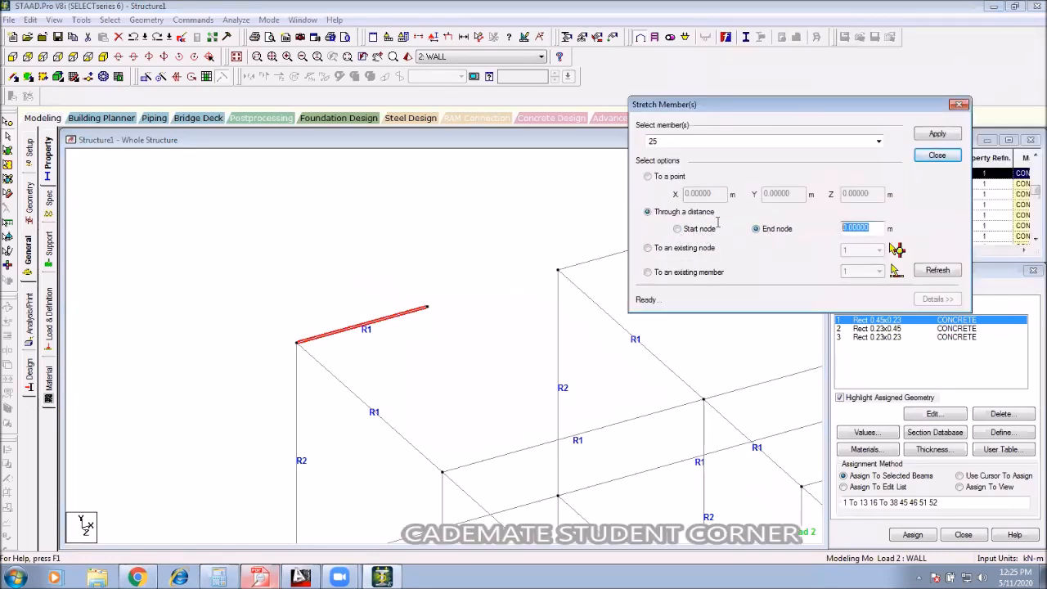
{"action": "type", "text": "1"}
{"action": "left_click", "coordinate": [938, 134]}
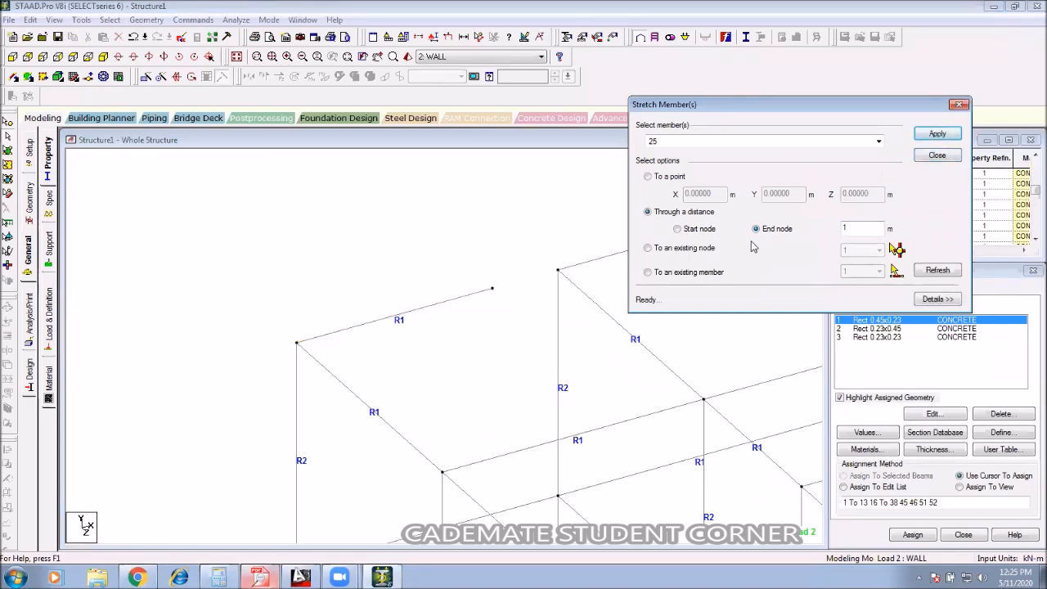
{"action": "left_click", "coordinate": [691, 231]}
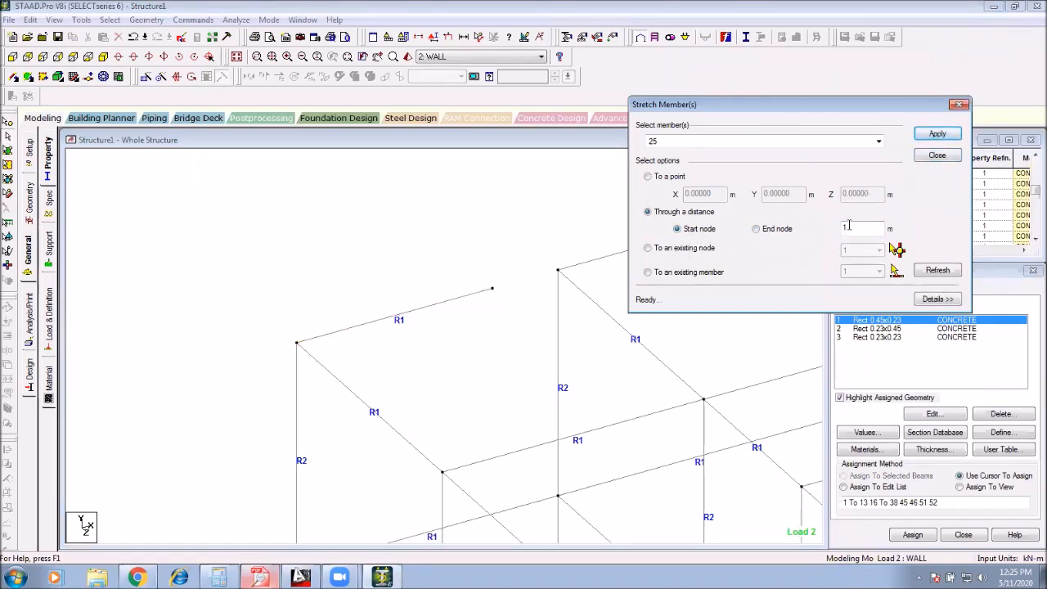
{"action": "left_click", "coordinate": [940, 137]}
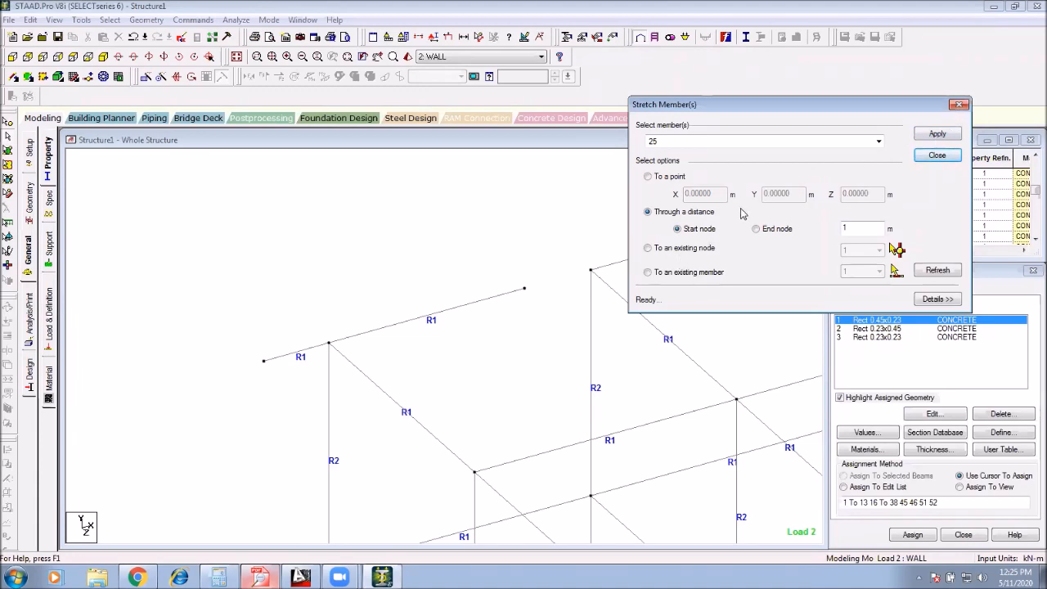
Step: Set the stretch option to an existing node and display the node numbers around the free end of beam 25
{"action": "left_click", "coordinate": [675, 250]}
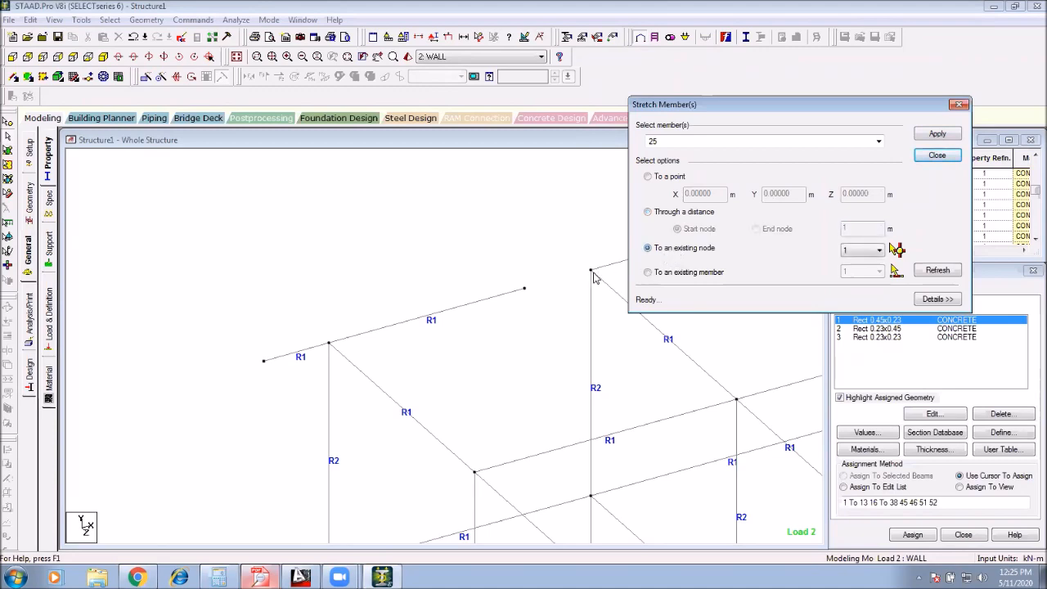
{"action": "left_click", "coordinate": [592, 253]}
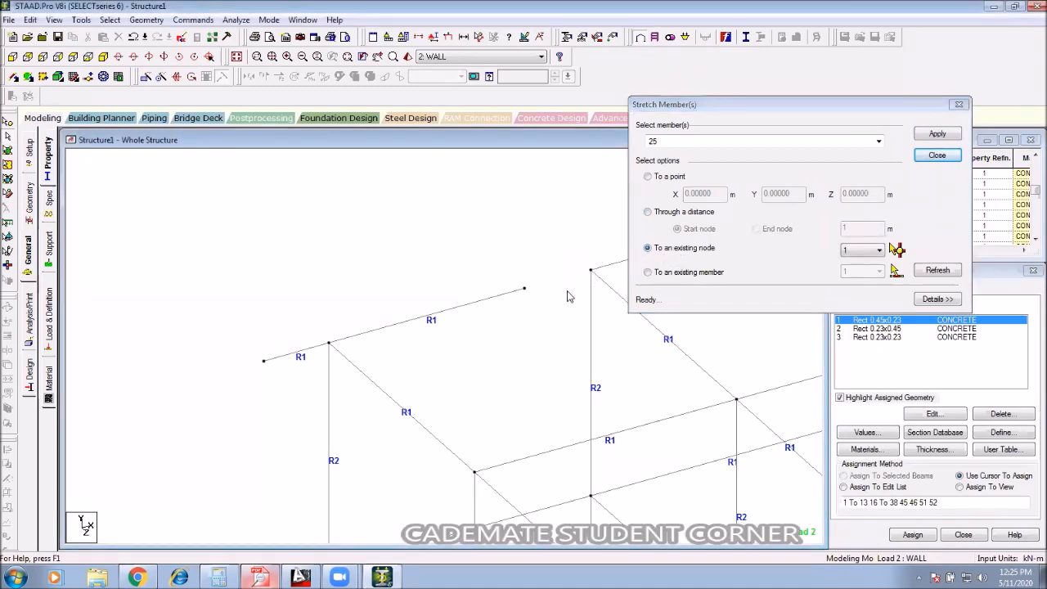
{"action": "middle_click_drag", "start_coordinate": [547, 286], "coordinate": [426, 296]}
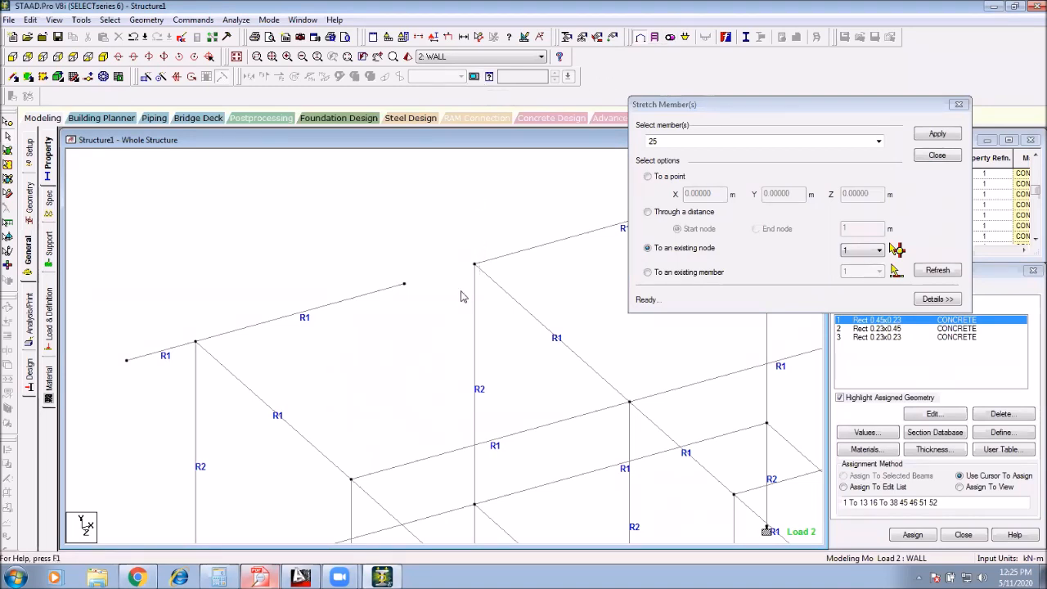
{"action": "left_click", "coordinate": [646, 249]}
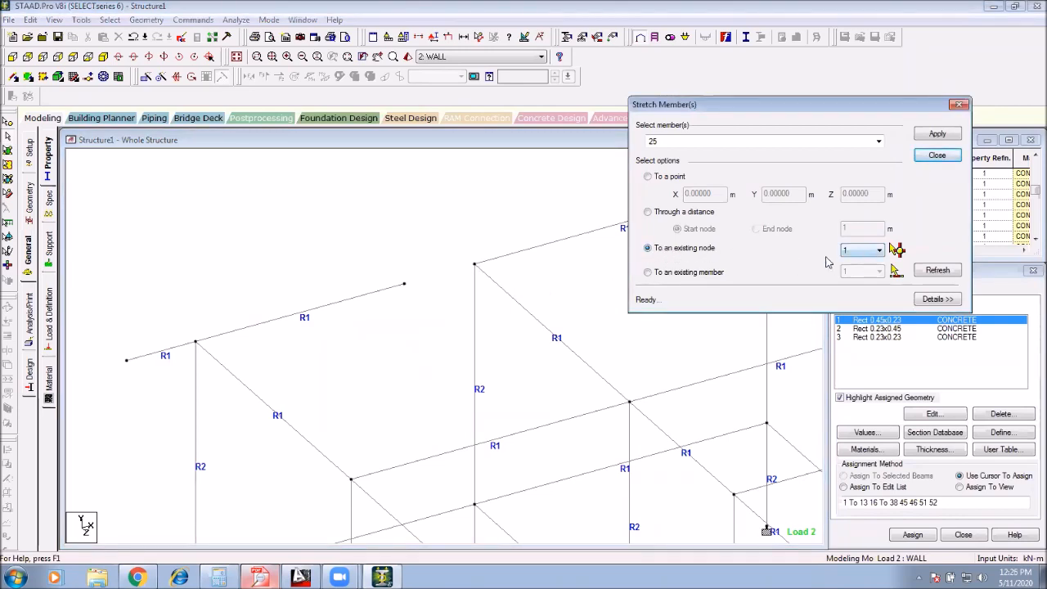
{"action": "left_click", "coordinate": [467, 240]}
{"action": "middle_click_drag", "start_coordinate": [509, 229], "coordinate": [456, 262]}
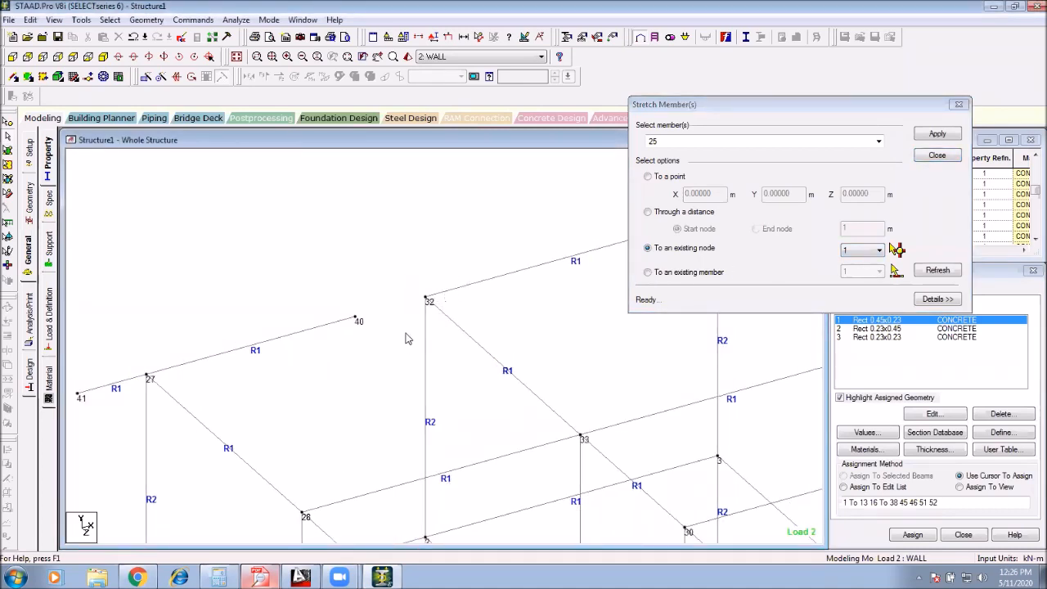
Step: Stretch beam 25 to existing node 32, and undo that stretch
{"action": "left_click", "coordinate": [865, 252]}
{"action": "scroll", "coordinate": [855, 385], "scroll_direction": "down", "scroll_amount": 2}
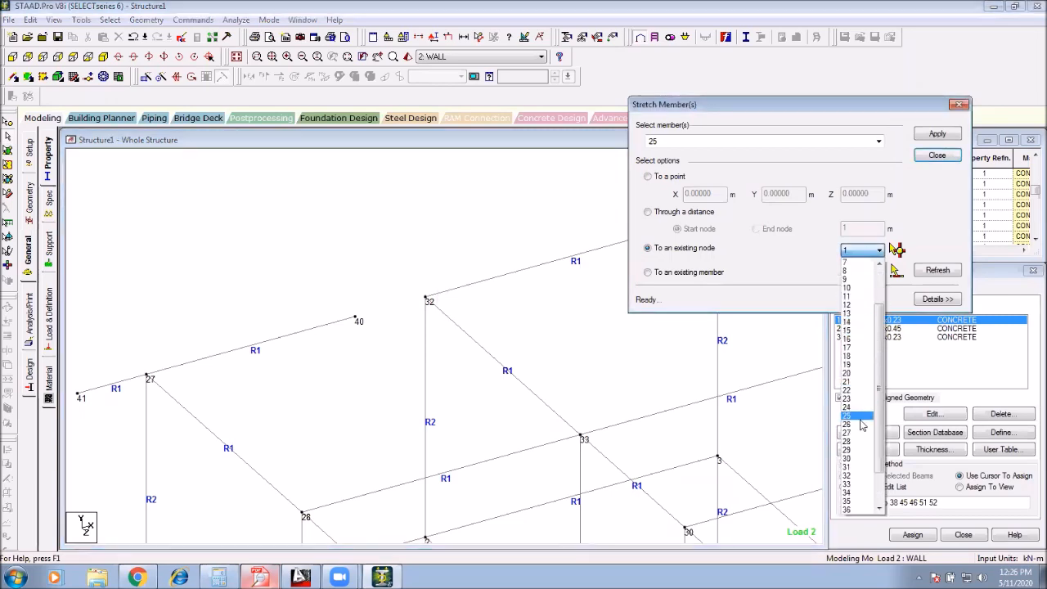
{"action": "left_click", "coordinate": [847, 477]}
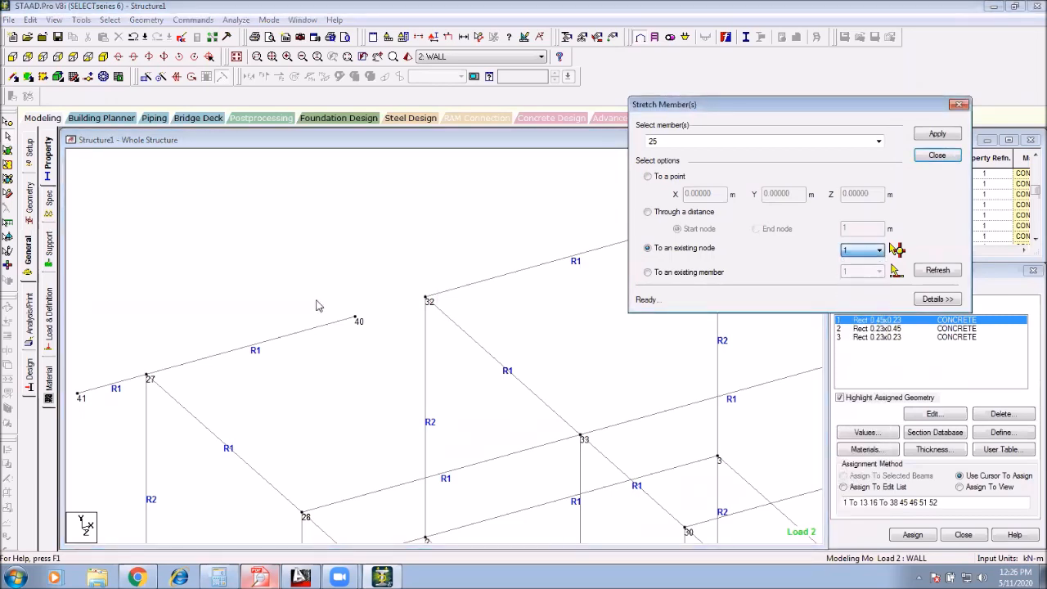
{"action": "left_click", "coordinate": [439, 293]}
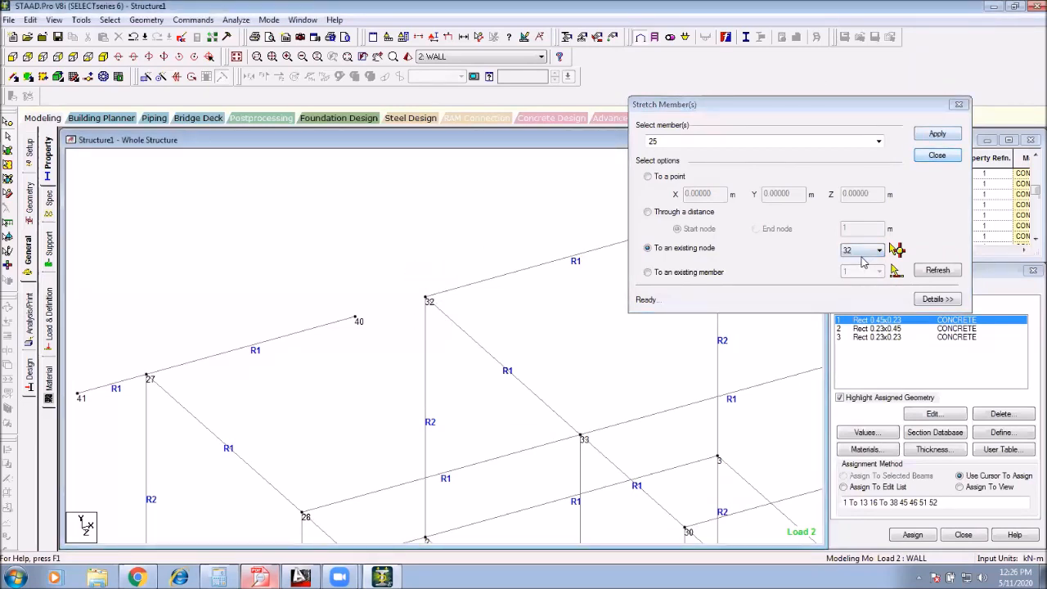
{"action": "left_click", "coordinate": [948, 137]}
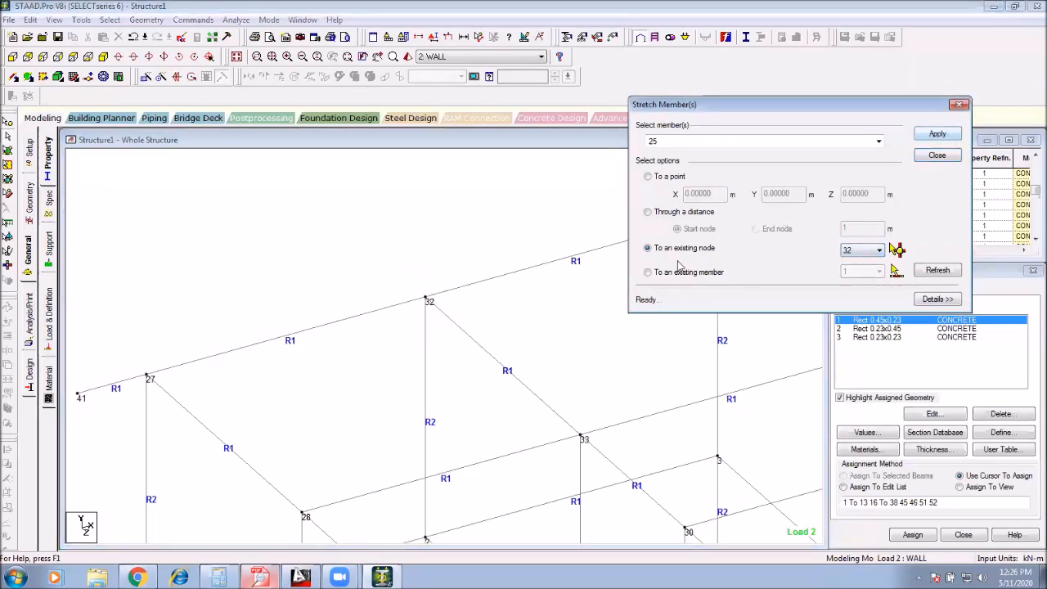
{"action": "middle_click_drag", "start_coordinate": [467, 278], "coordinate": [508, 248]}
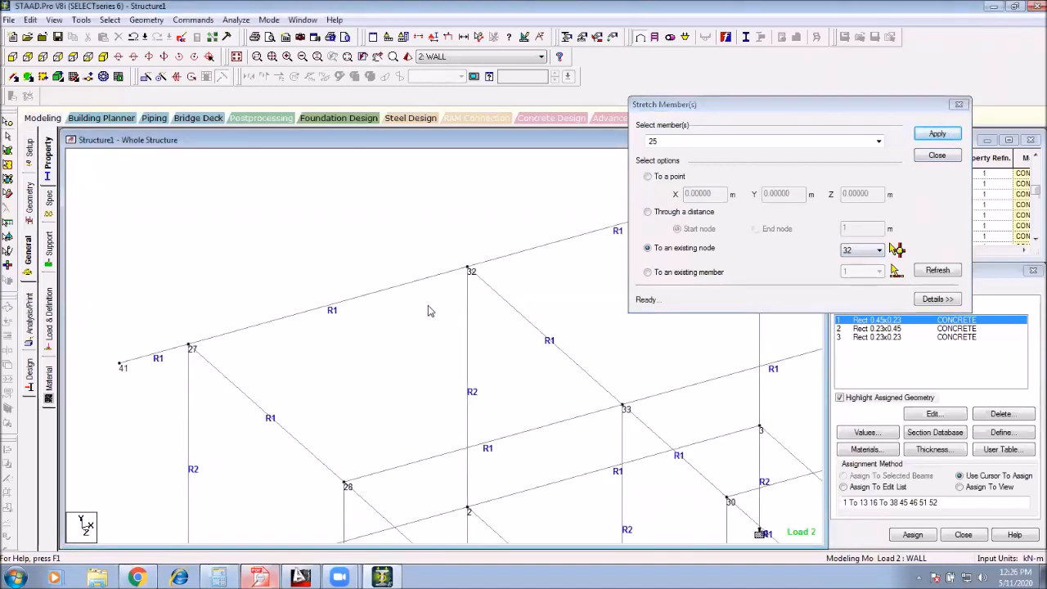
{"action": "middle_click_drag", "start_coordinate": [444, 295], "coordinate": [436, 290]}
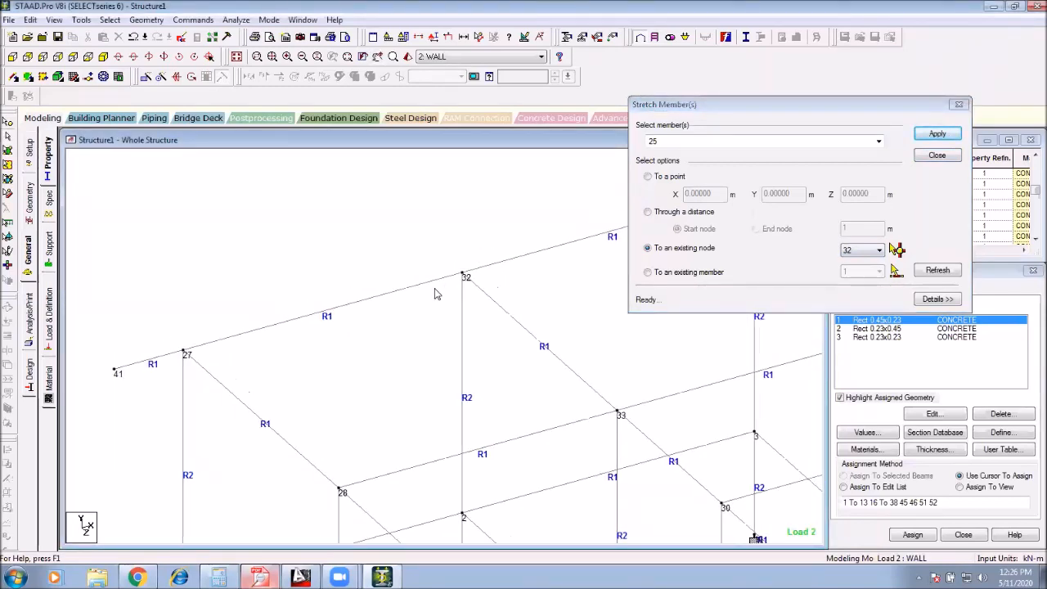
{"action": "key", "text": "ctrl+z"}
Step: Set the stretch option to existing member 24, and display beam numbers instead of node numbers
{"action": "left_click", "coordinate": [684, 276]}
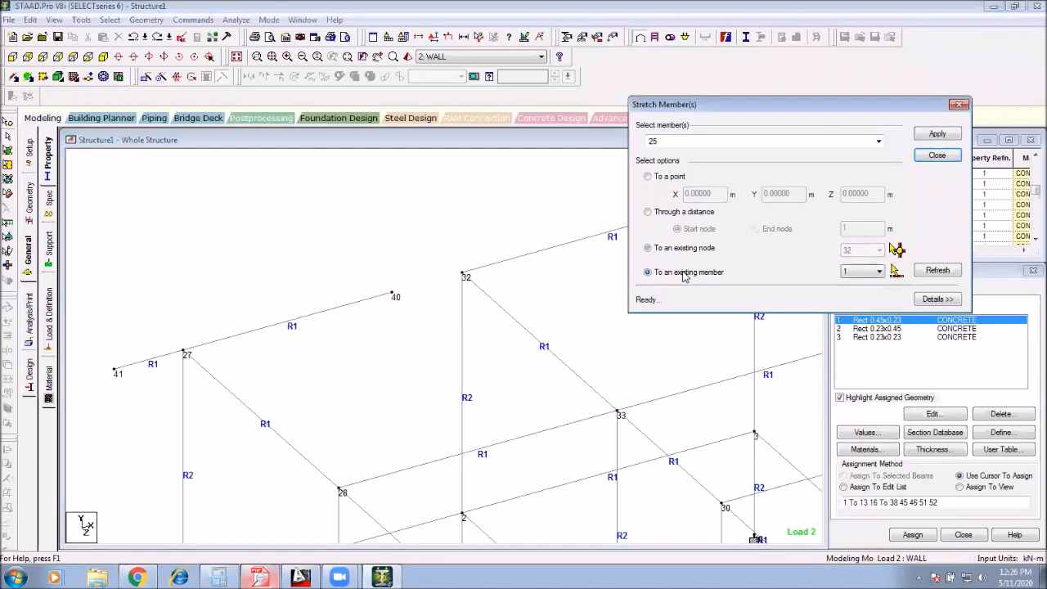
{"action": "middle_click_drag", "start_coordinate": [545, 313], "coordinate": [501, 331]}
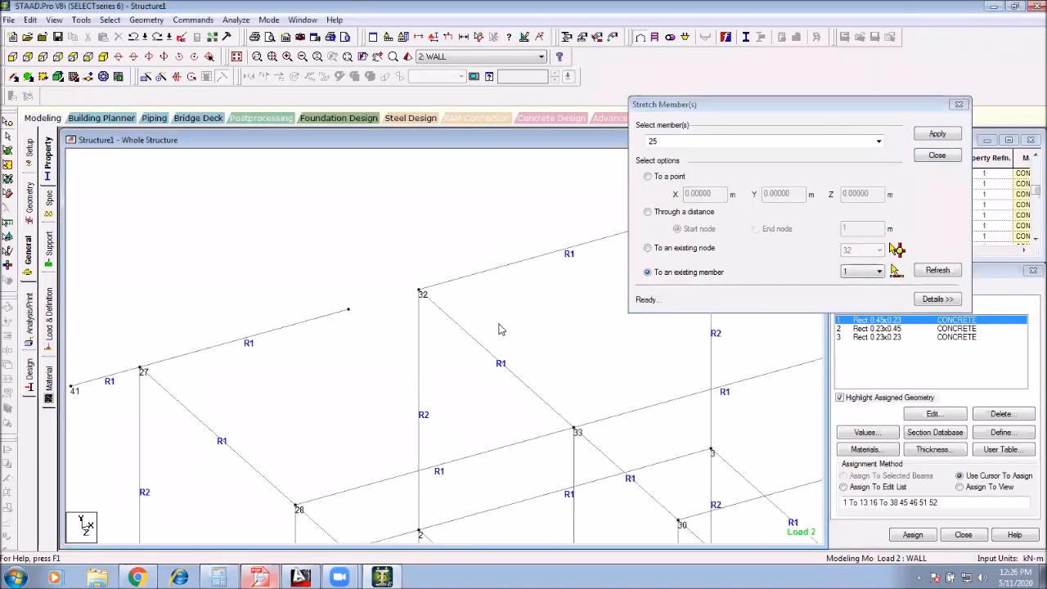
{"action": "key", "text": "shift+n"}
{"action": "key", "text": "shift+b"}
{"action": "middle_click_drag", "start_coordinate": [501, 370], "coordinate": [480, 348]}
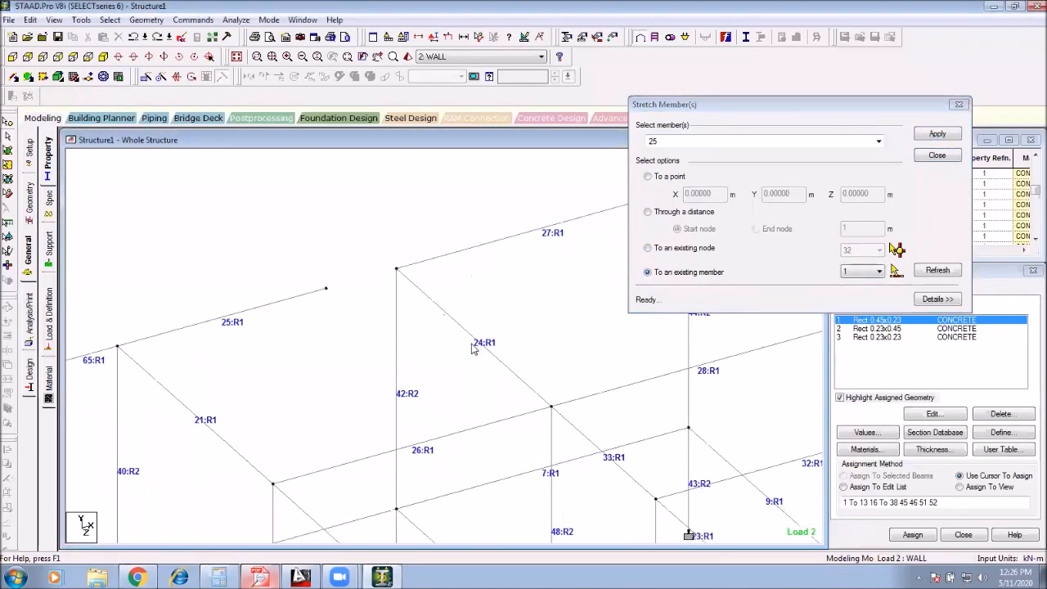
{"action": "left_click", "coordinate": [868, 274]}
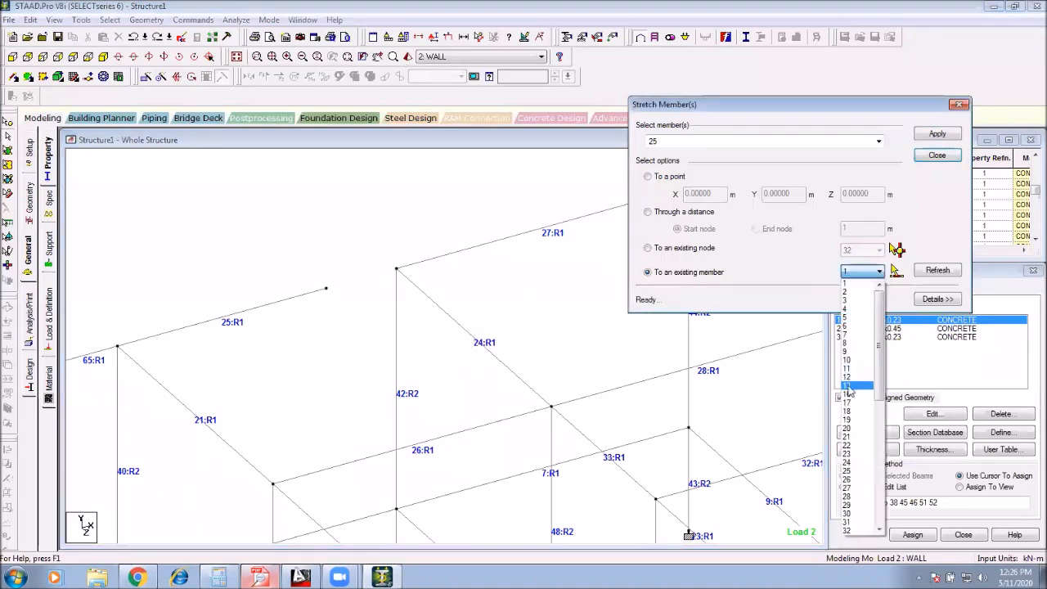
{"action": "left_click", "coordinate": [852, 463]}
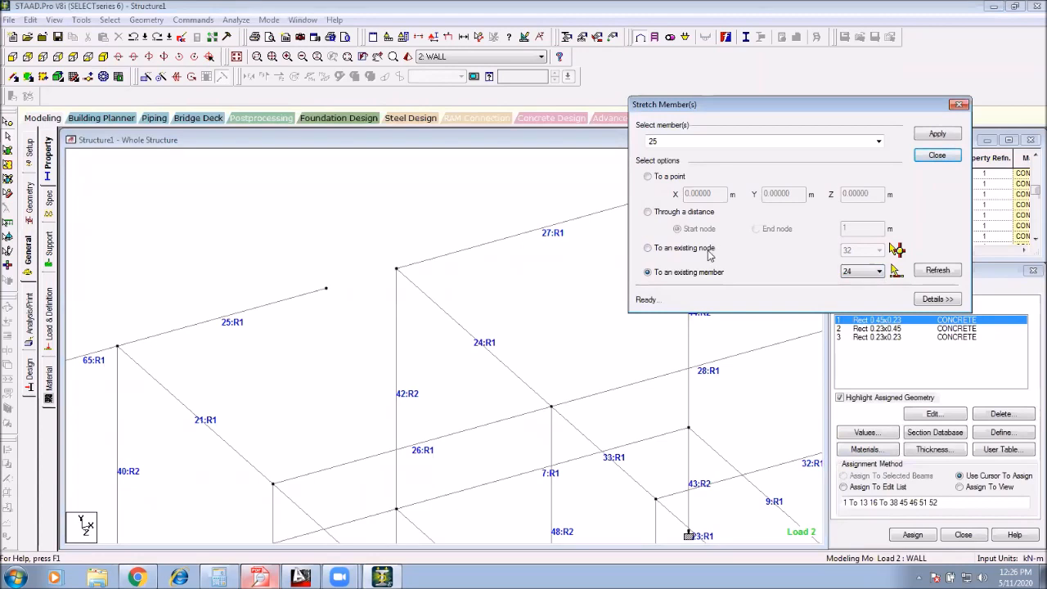
Step: Refresh the member selection to beam 24 and try to stretch it to existing member 24
{"action": "left_click", "coordinate": [852, 237]}
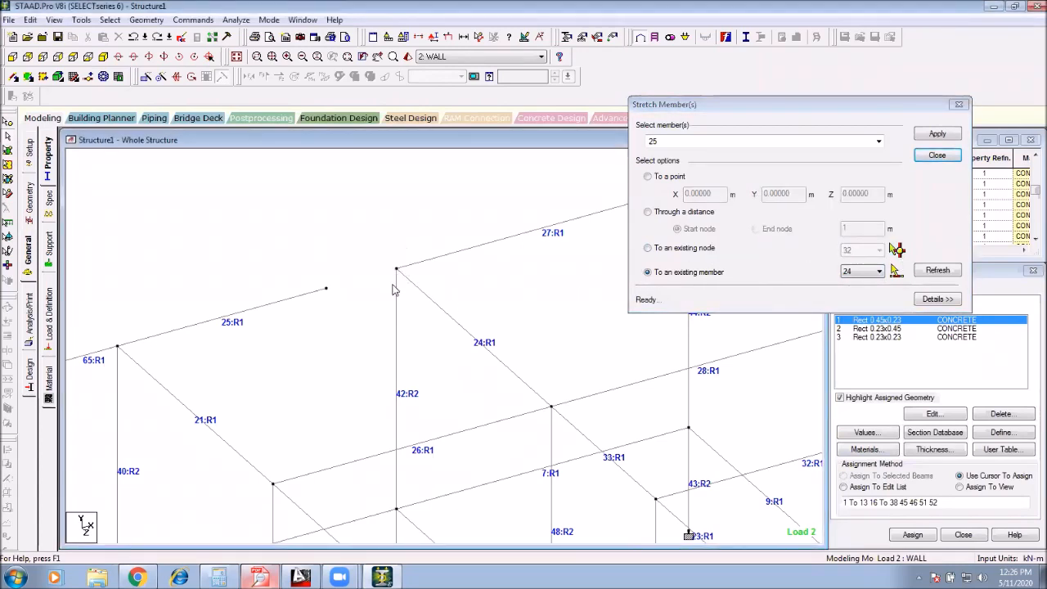
{"action": "left_click_drag", "start_coordinate": [410, 244], "coordinate": [373, 304]}
{"action": "middle_click_drag", "start_coordinate": [434, 337], "coordinate": [456, 307]}
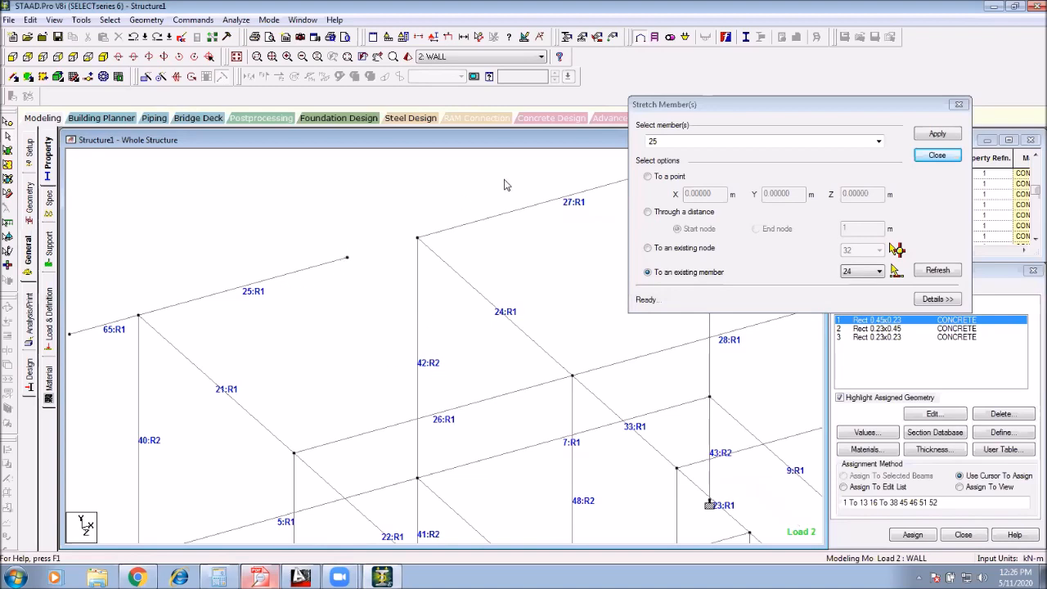
{"action": "middle_click_drag", "start_coordinate": [472, 253], "coordinate": [480, 256]}
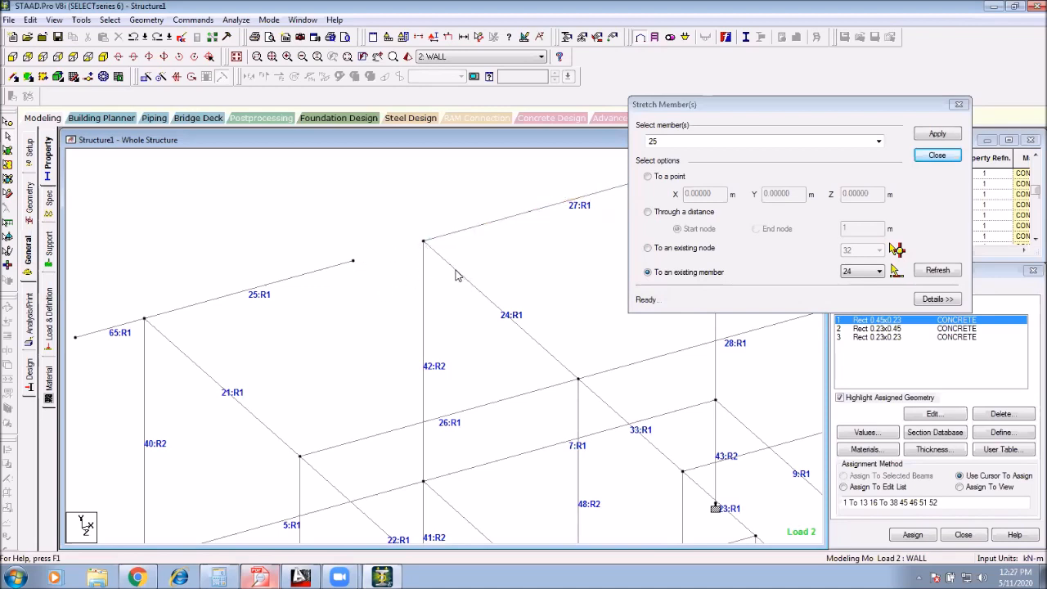
{"action": "left_click", "coordinate": [526, 277]}
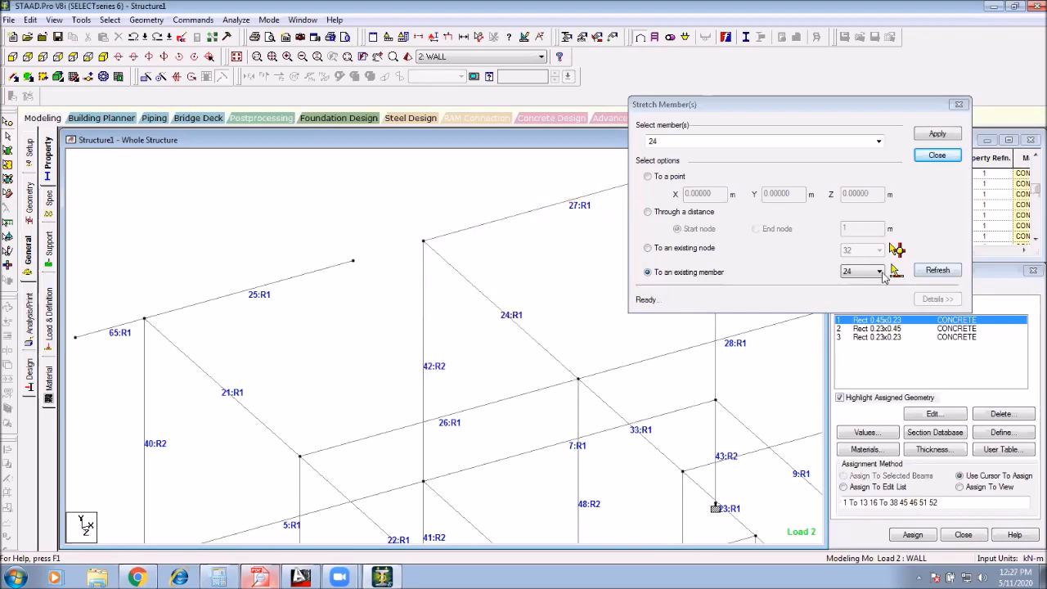
{"action": "left_click", "coordinate": [937, 133]}
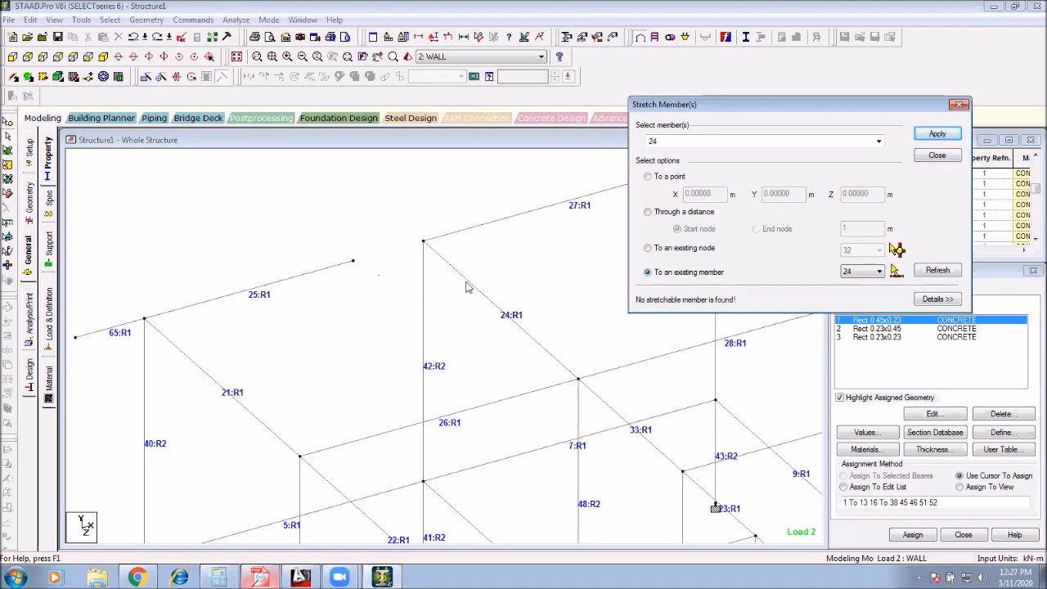
Step: Set existing member 27 as the stretch target for beam 24 and close the stretch settings
{"action": "left_click", "coordinate": [864, 275]}
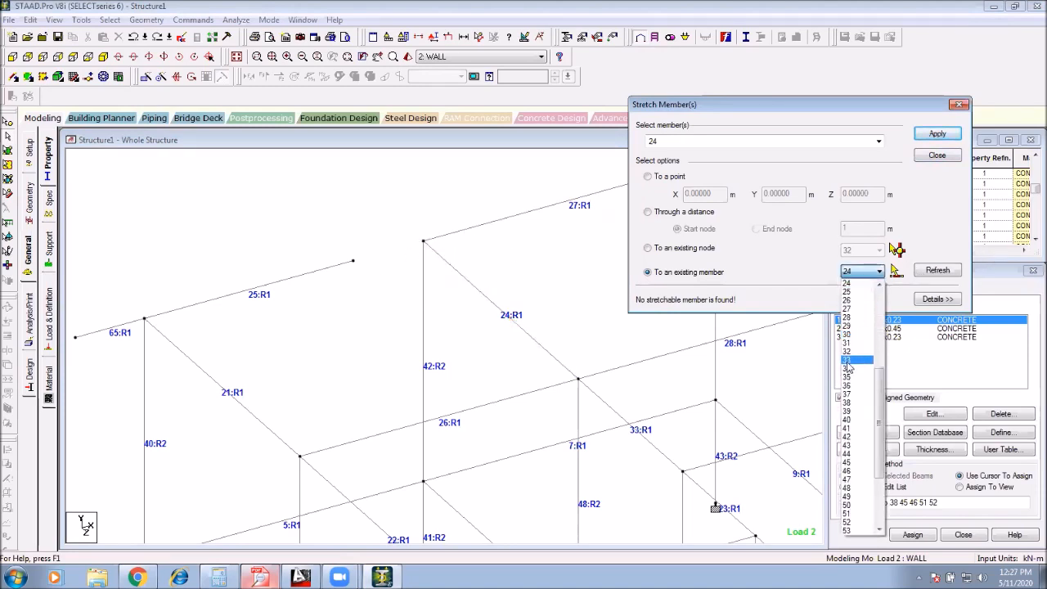
{"action": "left_click", "coordinate": [847, 309]}
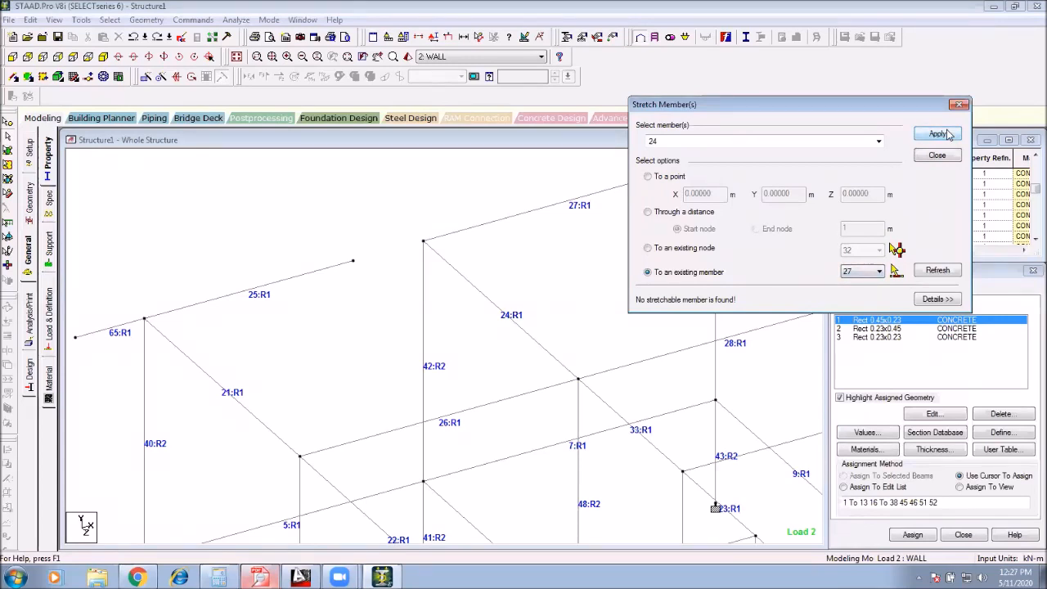
{"action": "left_click", "coordinate": [959, 104]}
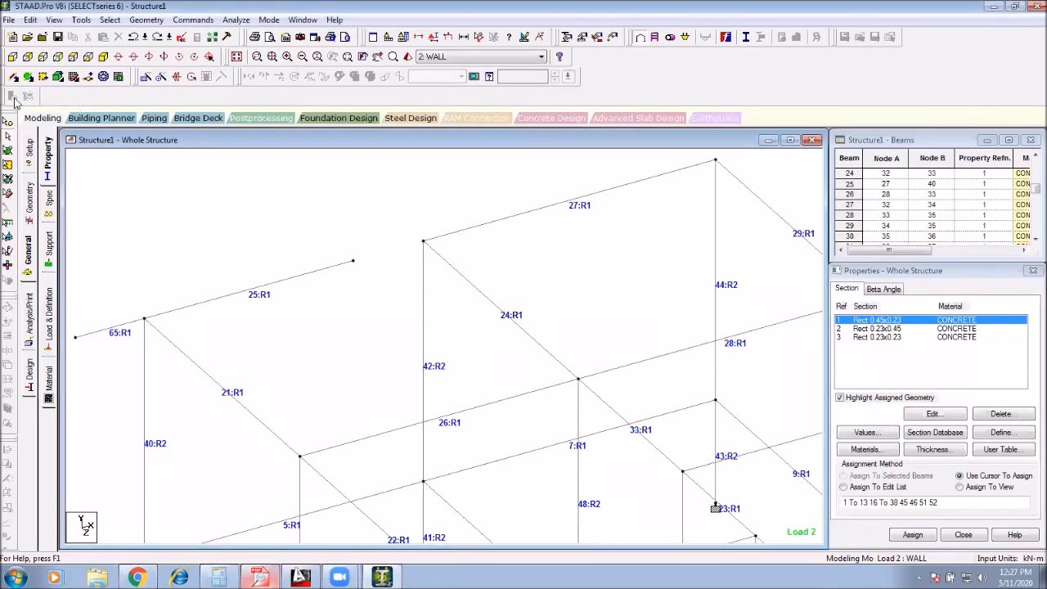
Step: Insert a node at the midpoint of beam 21
{"action": "left_click", "coordinate": [130, 23]}
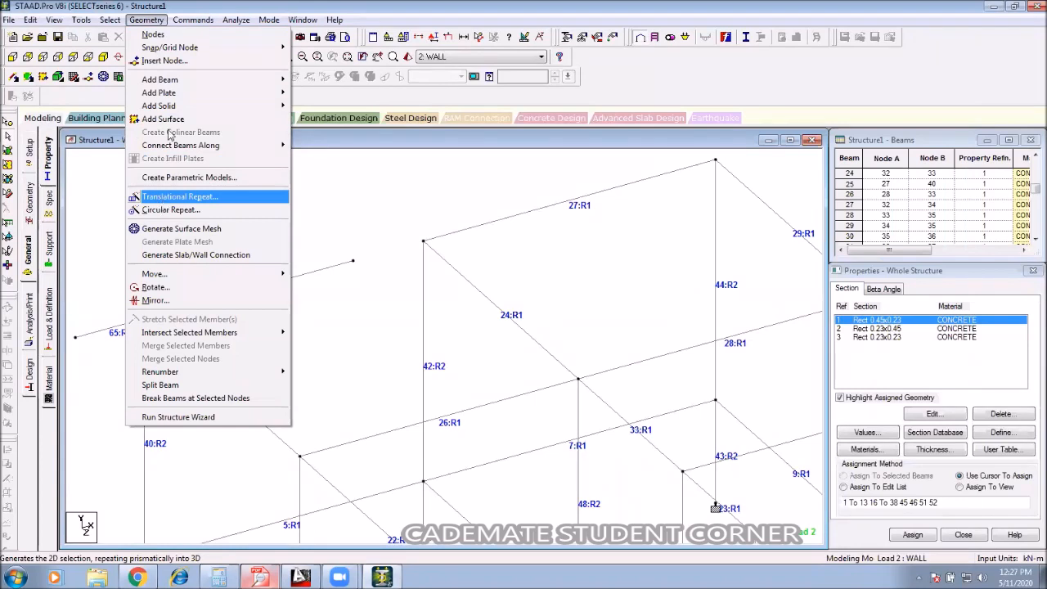
{"action": "mouse_move", "coordinate": [204, 79]}
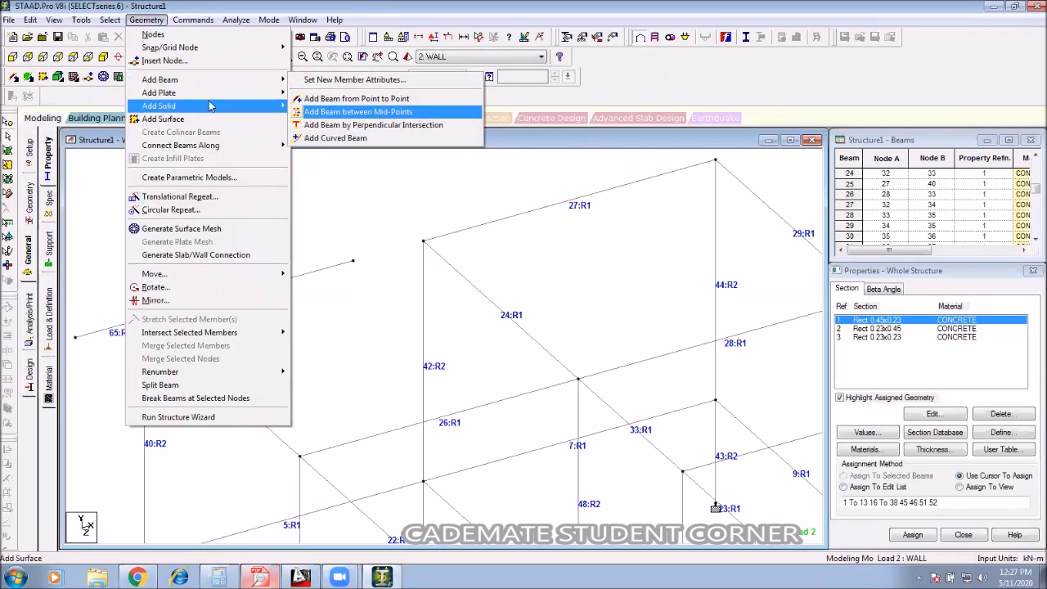
{"action": "left_click", "coordinate": [91, 92]}
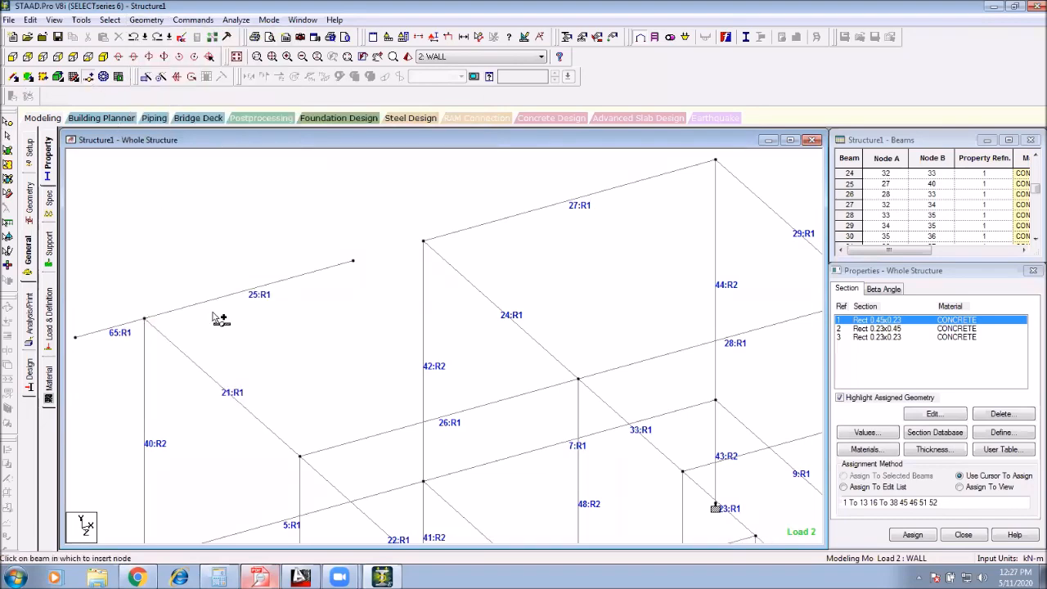
{"action": "left_click", "coordinate": [243, 403]}
{"action": "left_click", "coordinate": [473, 343]}
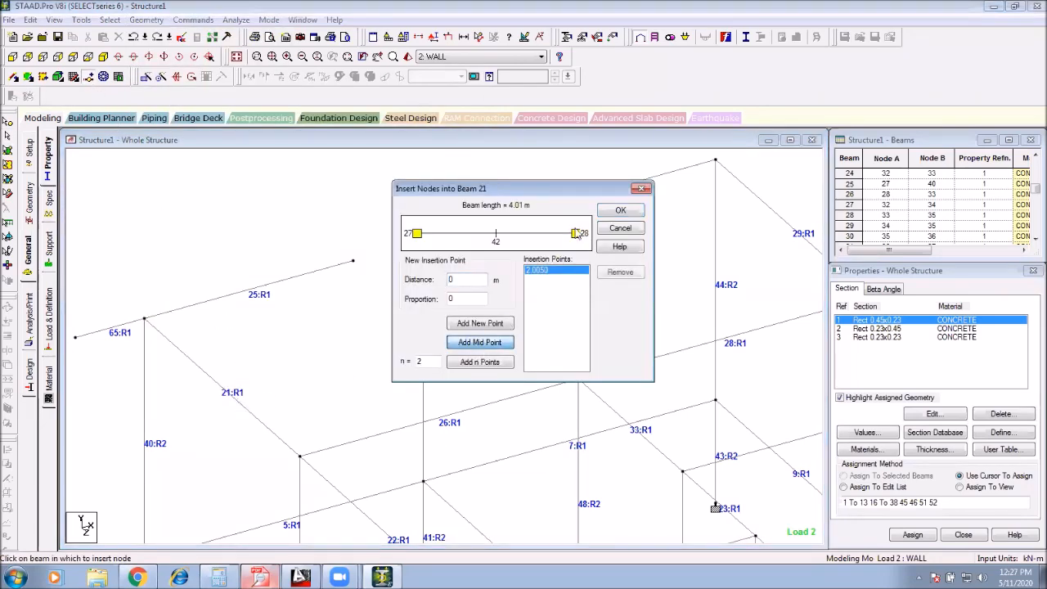
{"action": "left_click", "coordinate": [620, 210]}
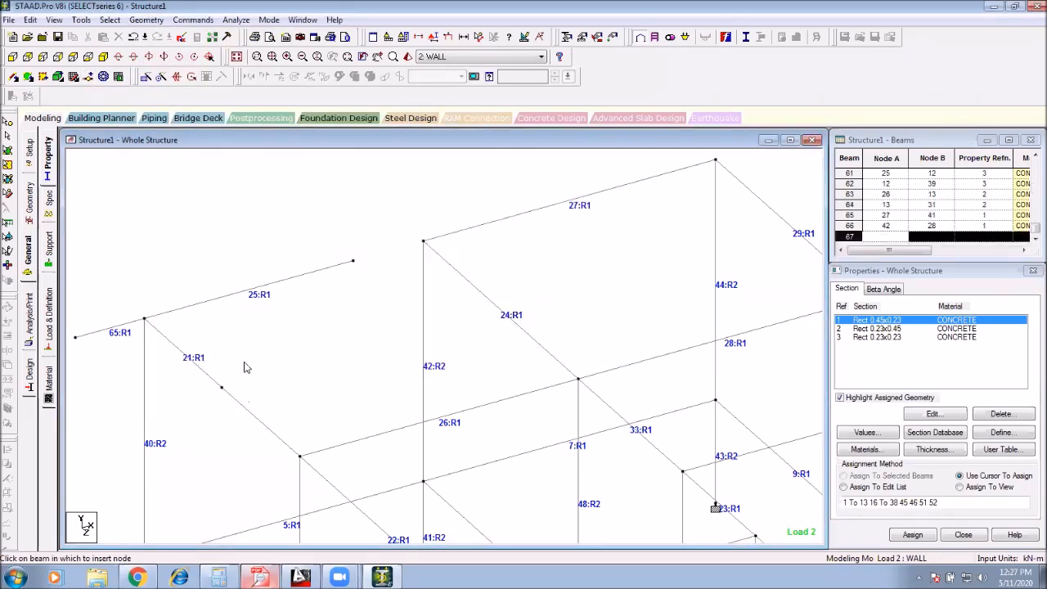
Step: Add a beam by perpendicular intersection from beam 21's new midpoint node to beam 24
{"action": "left_click", "coordinate": [265, 282]}
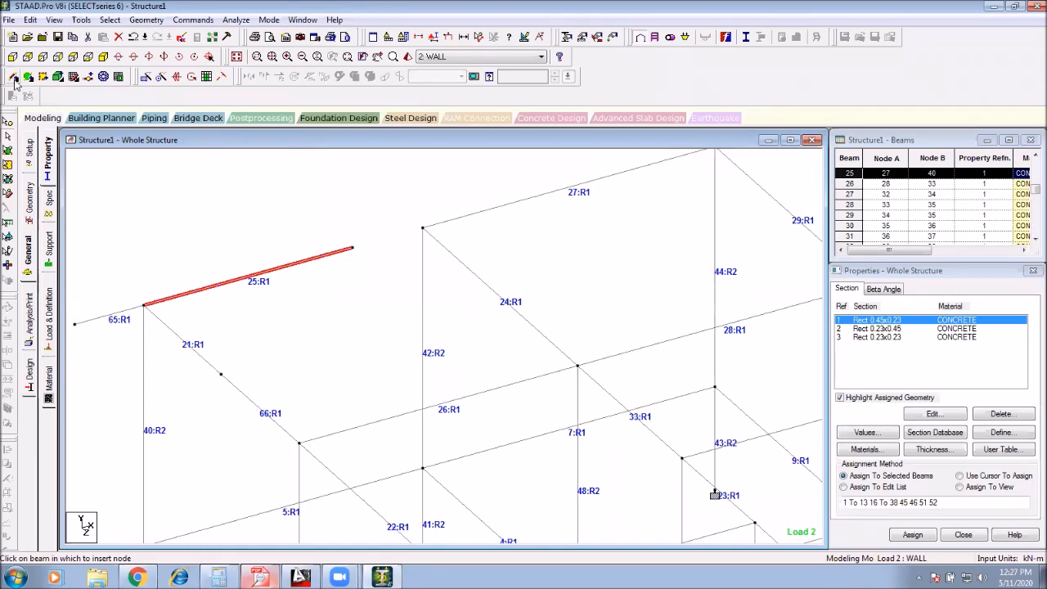
{"action": "left_click", "coordinate": [144, 20]}
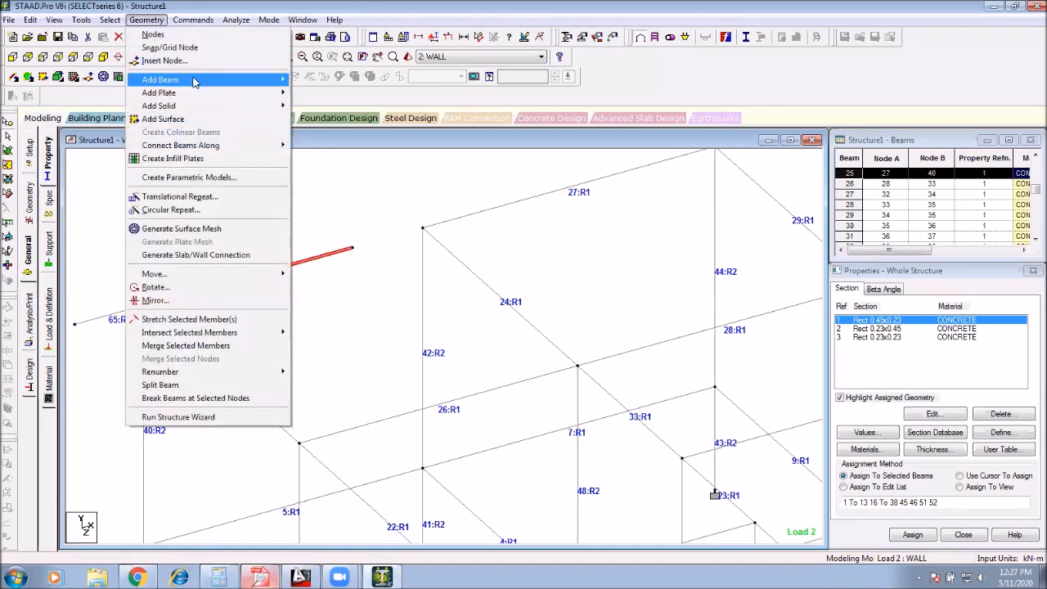
{"action": "mouse_move", "coordinate": [246, 80]}
{"action": "left_click", "coordinate": [386, 124]}
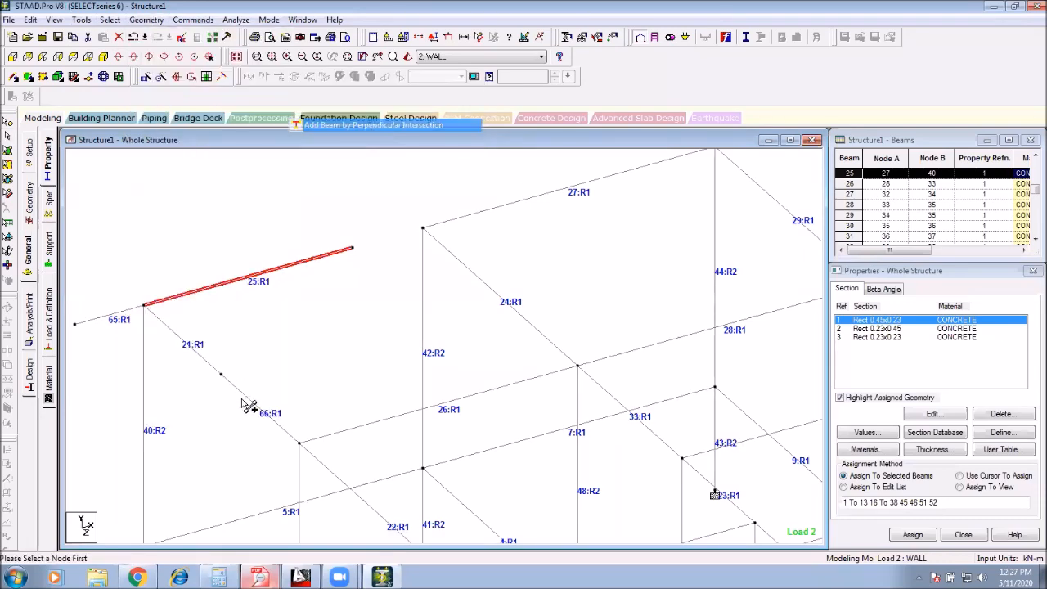
{"action": "left_click", "coordinate": [222, 374]}
{"action": "left_click", "coordinate": [486, 287]}
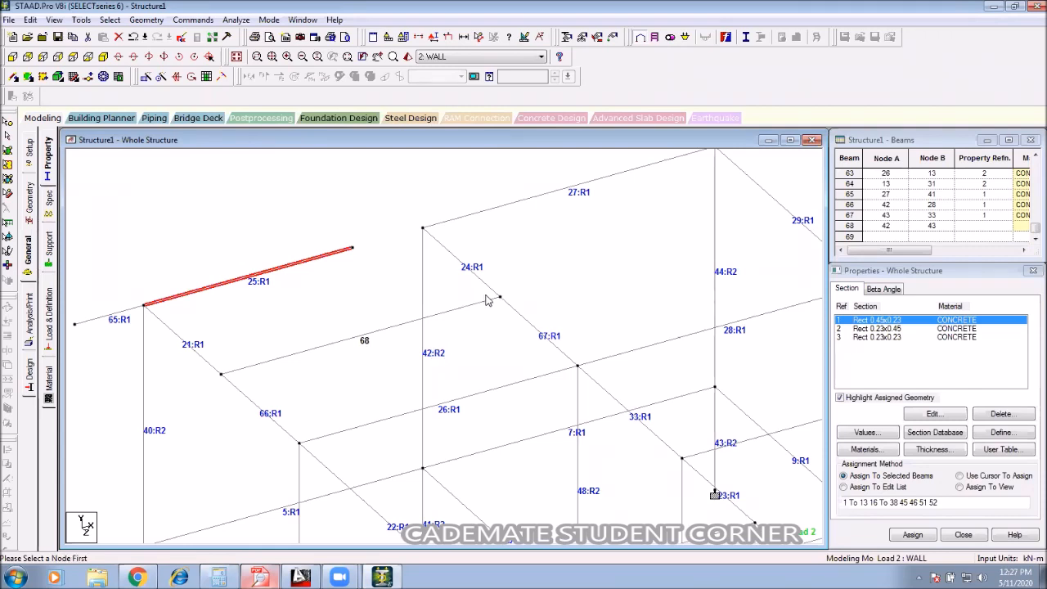
Step: Insert a midpoint node into the new beam 68 and delete the half that meets the line of beam 24
{"action": "left_click", "coordinate": [449, 312]}
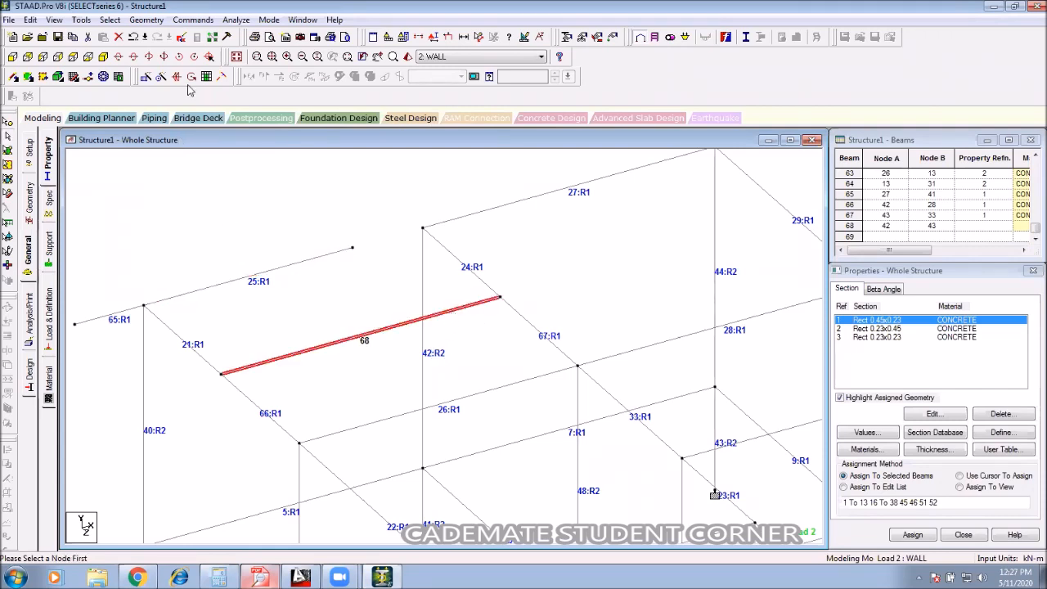
{"action": "left_click", "coordinate": [88, 76]}
{"action": "left_click", "coordinate": [500, 342]}
{"action": "left_click", "coordinate": [619, 210]}
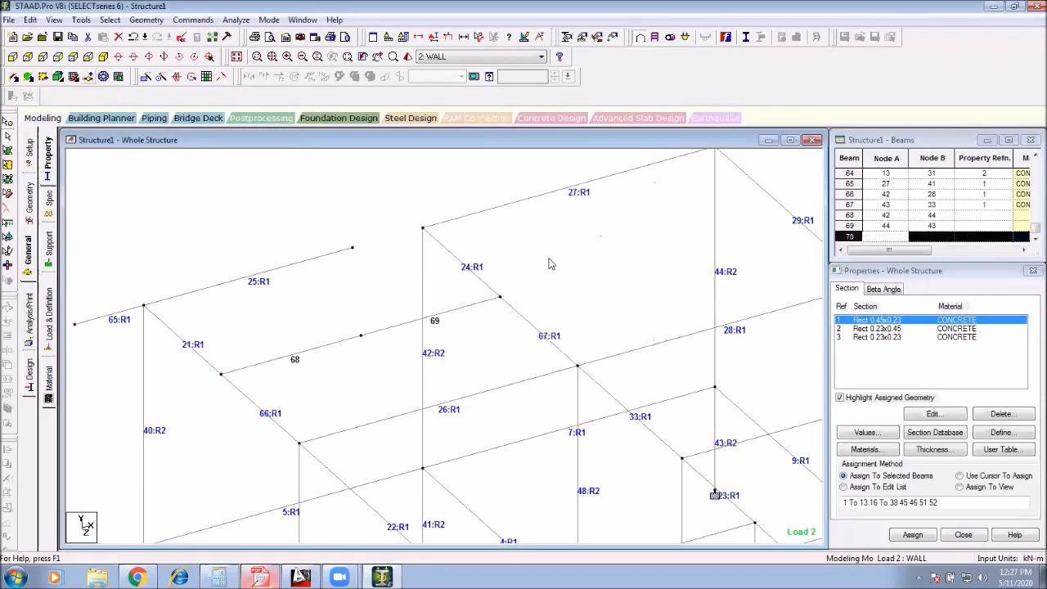
{"action": "left_click", "coordinate": [482, 311]}
{"action": "key", "text": "Delete"}
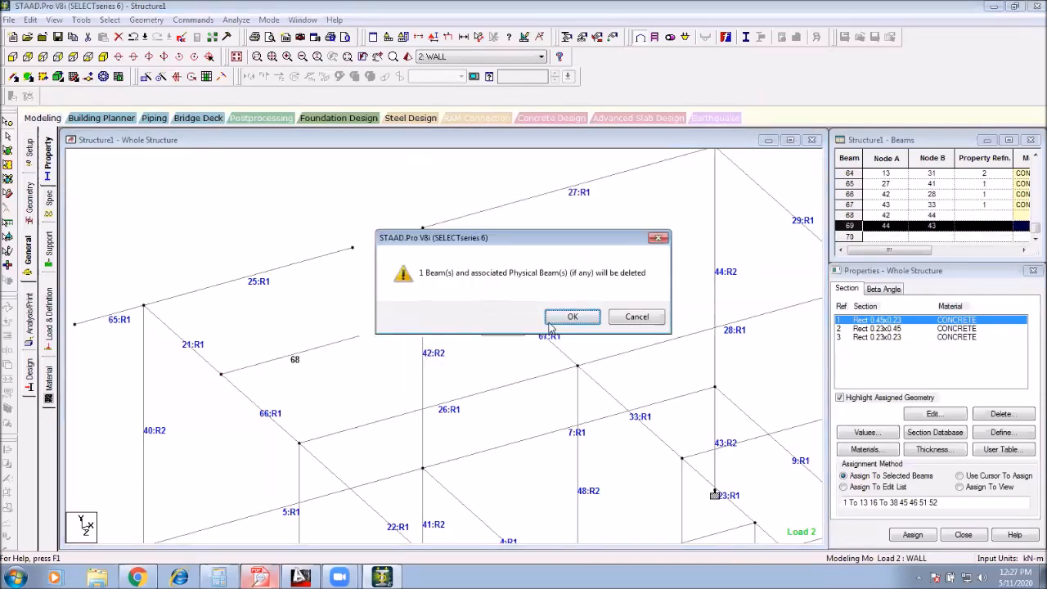
{"action": "left_click", "coordinate": [562, 321]}
Step: Merge collinear beams 24 and 67 into one beam, retaining beam number 24
{"action": "left_click", "coordinate": [523, 319]}
{"action": "left_click", "coordinate": [486, 288], "text": "ctrl"}
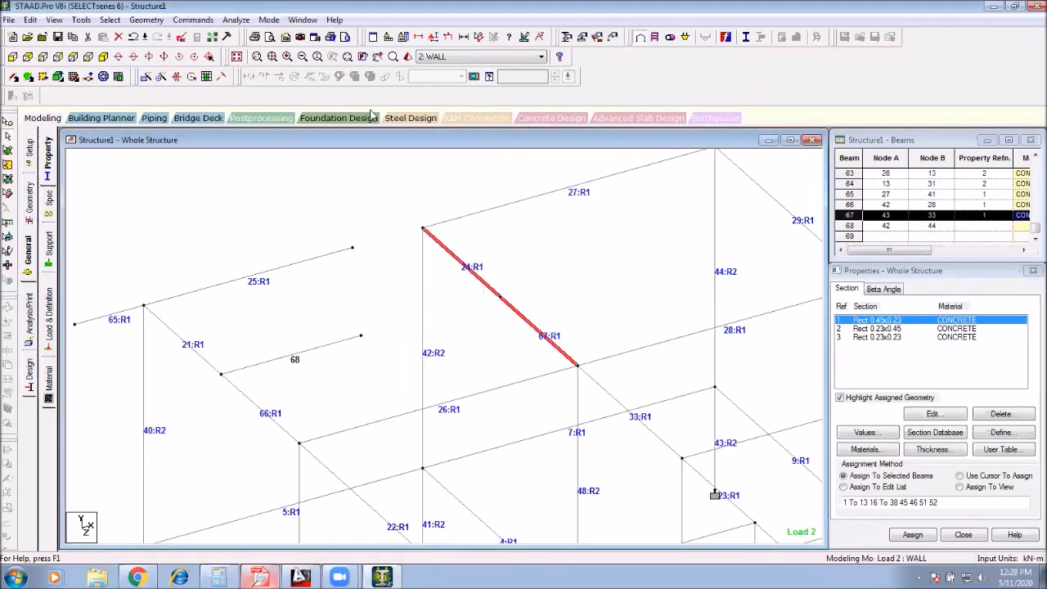
{"action": "left_click", "coordinate": [146, 20]}
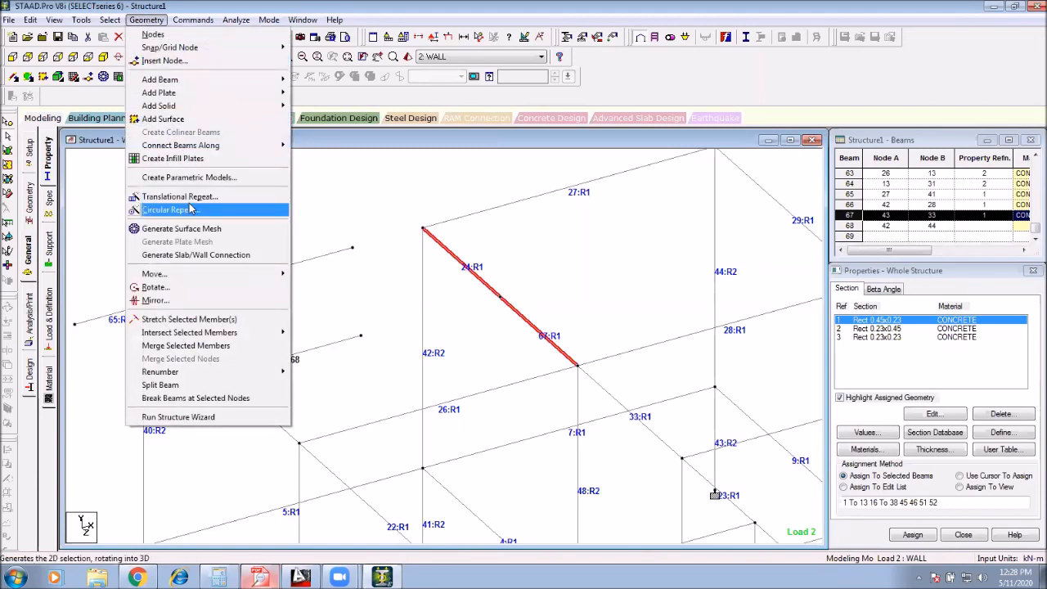
{"action": "left_click", "coordinate": [184, 345]}
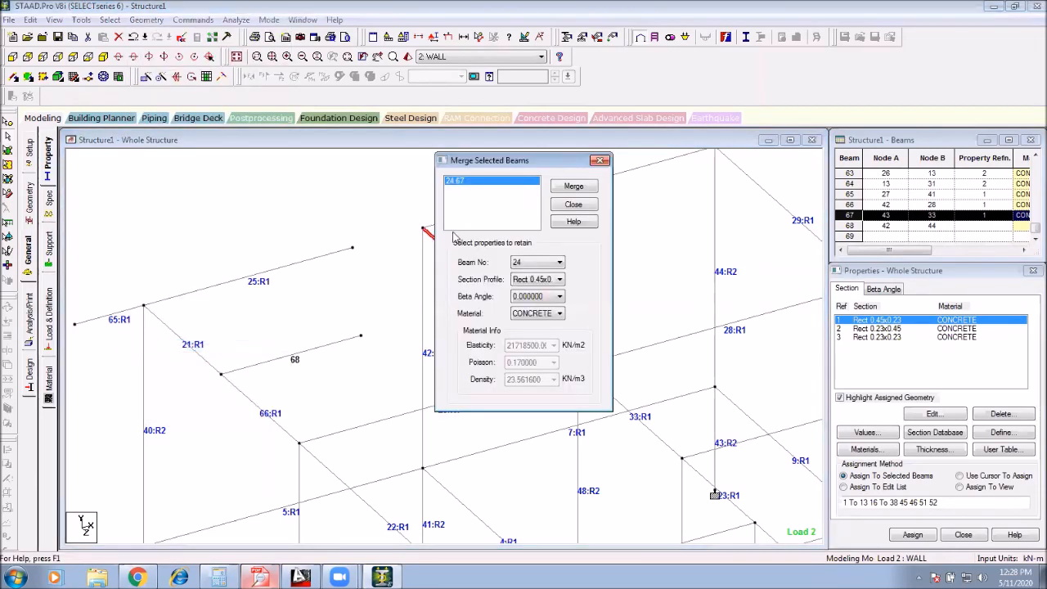
{"action": "left_click", "coordinate": [574, 187]}
{"action": "left_click", "coordinate": [600, 161]}
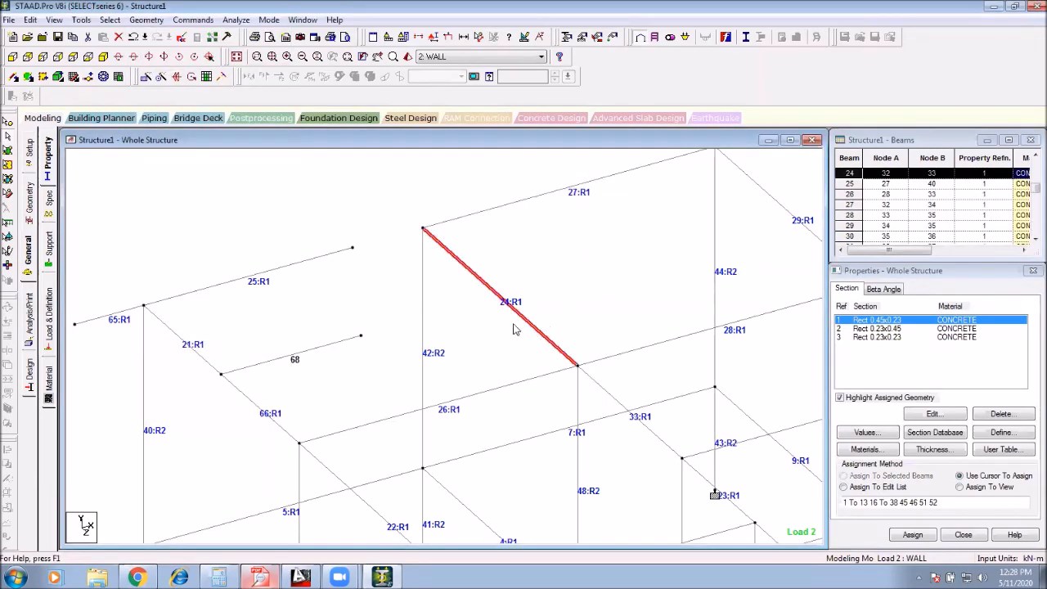
Step: Isolate beams 68 and 24 so that only these two selected members are displayed
{"action": "left_click", "coordinate": [325, 347]}
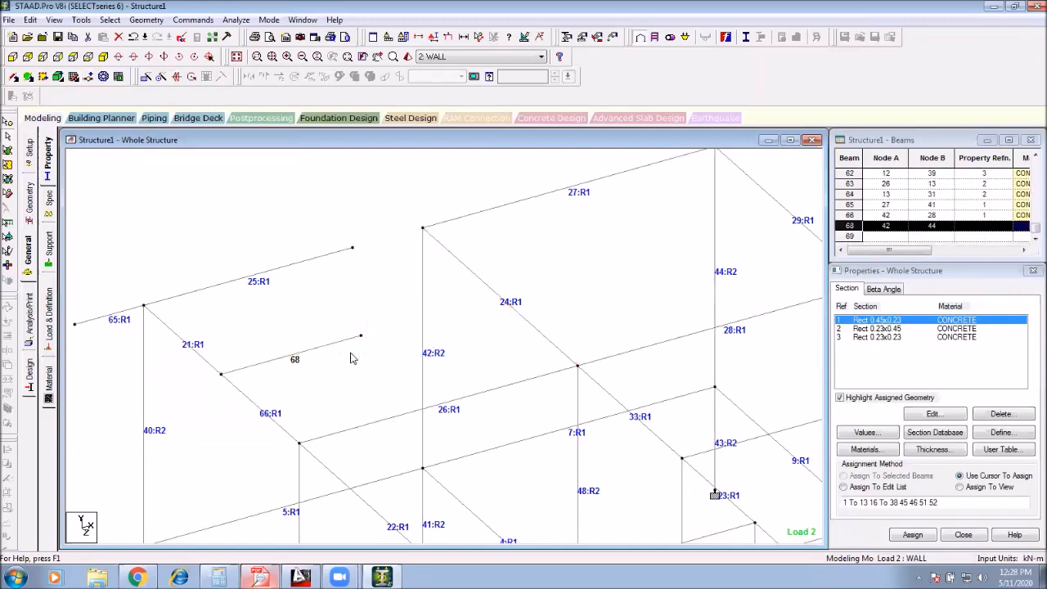
{"action": "left_click", "coordinate": [357, 338]}
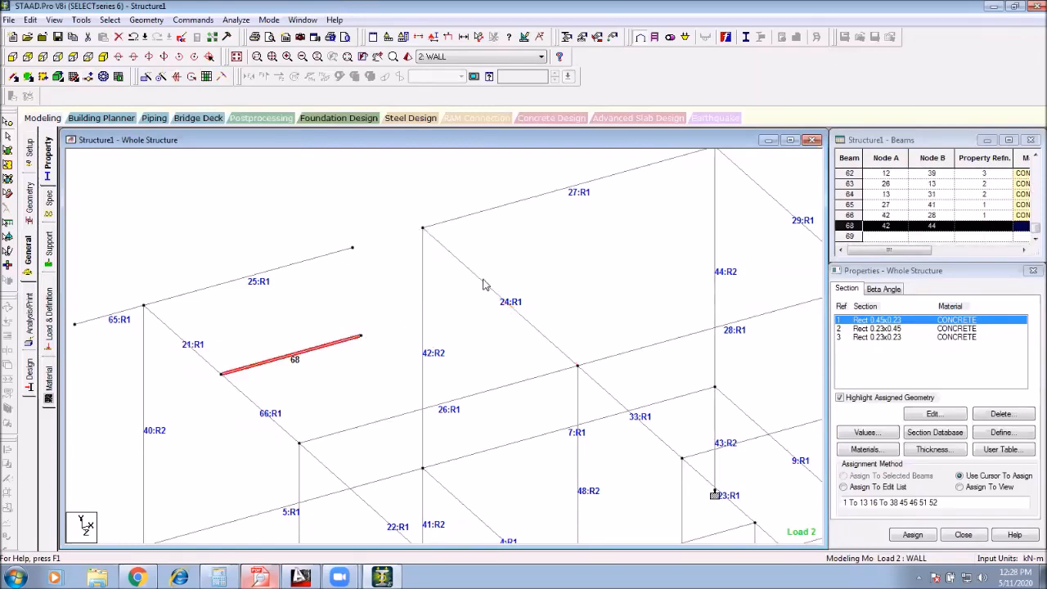
{"action": "left_click", "coordinate": [54, 20]}
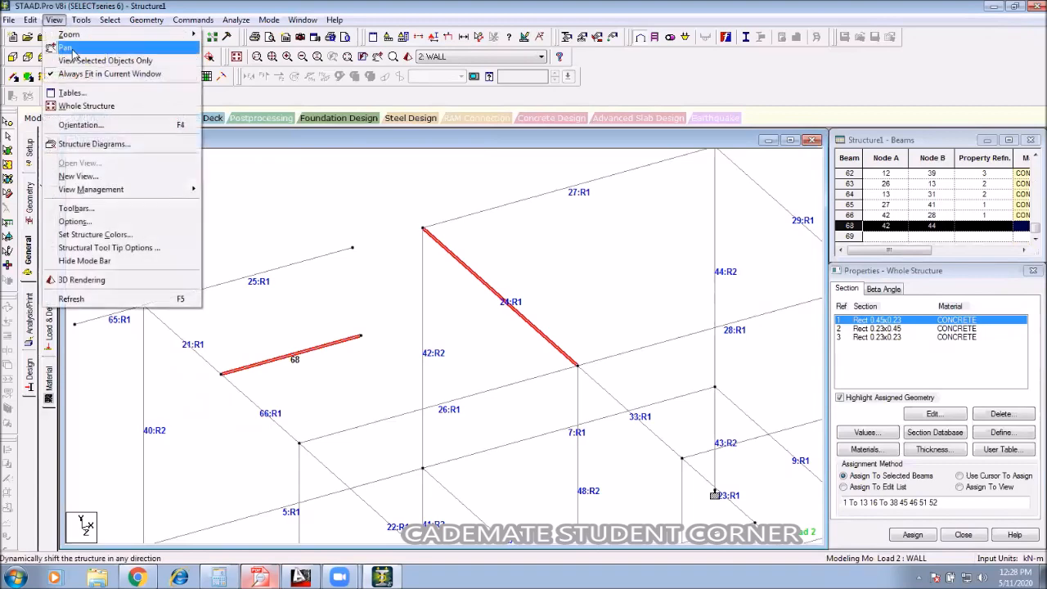
{"action": "left_click", "coordinate": [85, 62]}
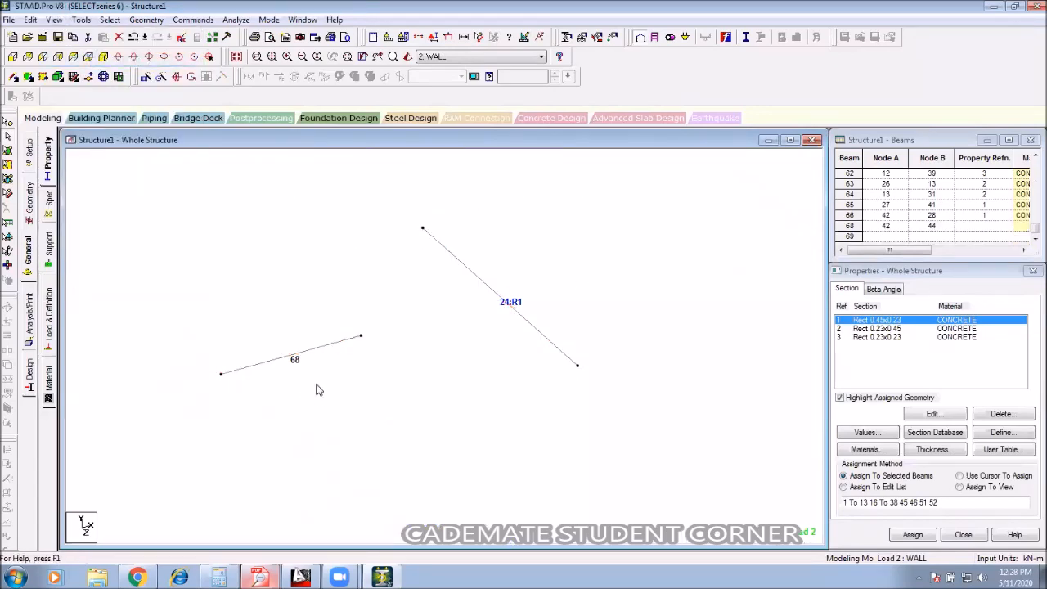
{"action": "left_click_drag", "start_coordinate": [379, 301], "coordinate": [323, 370]}
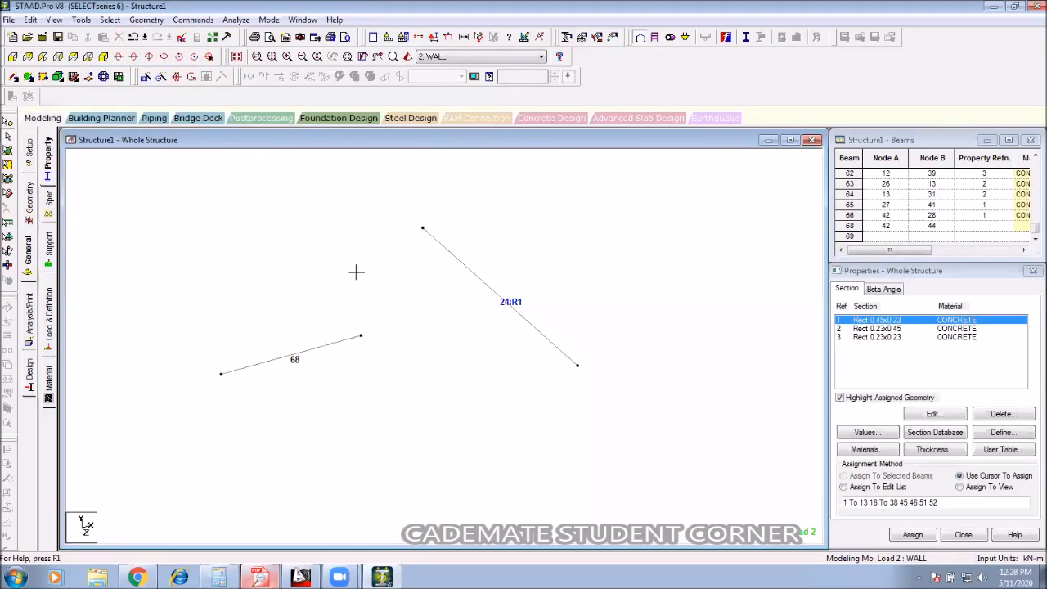
{"action": "left_click_drag", "start_coordinate": [667, 205], "coordinate": [450, 476]}
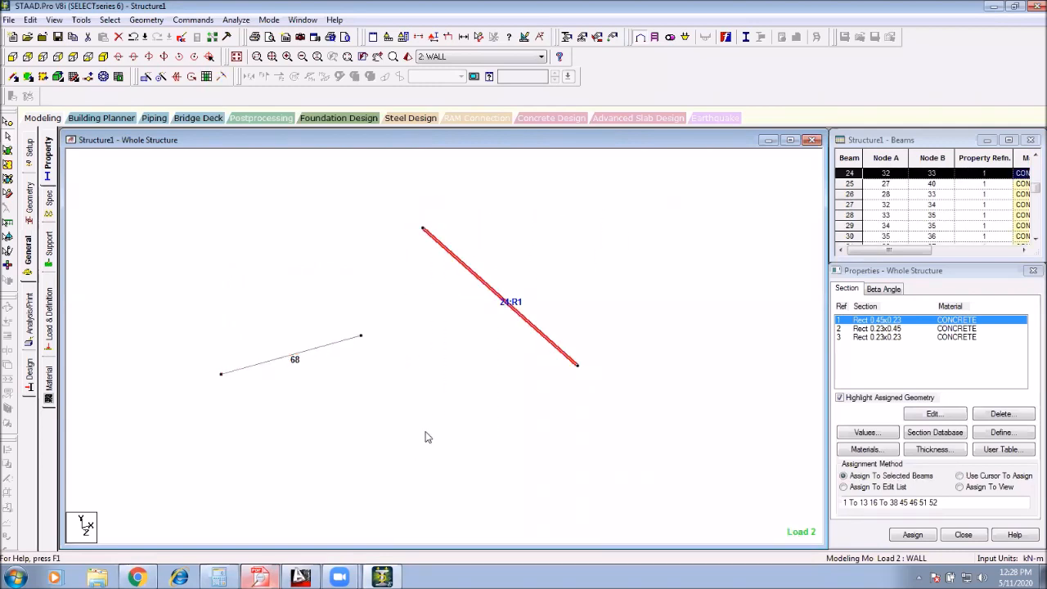
{"action": "left_click", "coordinate": [503, 338]}
{"action": "left_click_drag", "start_coordinate": [394, 286], "coordinate": [362, 340]}
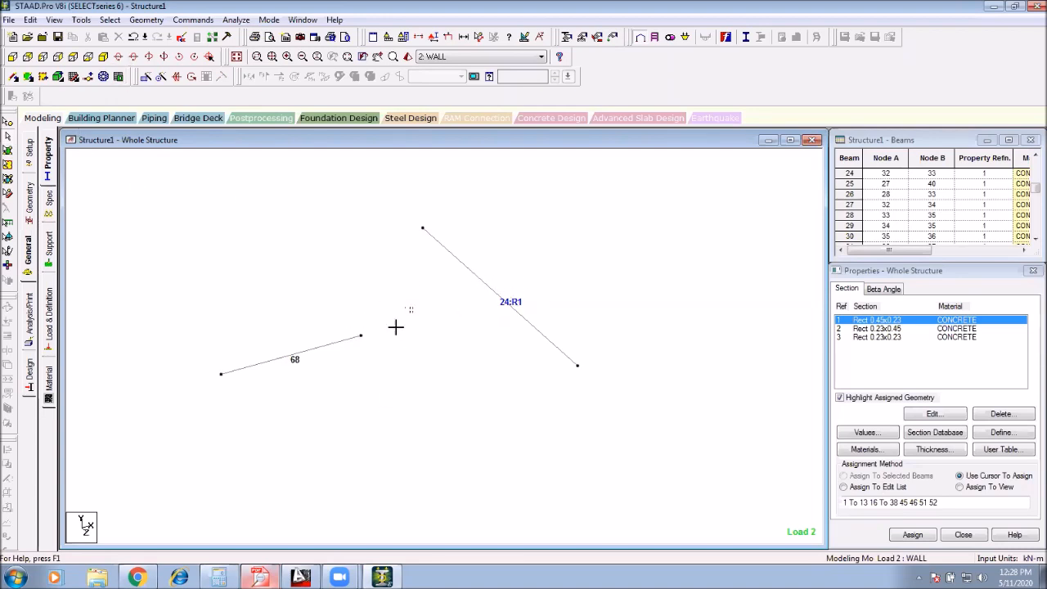
Step: Stretch beam 68 to existing member 24 and close the stretch settings
{"action": "left_click_drag", "start_coordinate": [398, 292], "coordinate": [188, 439]}
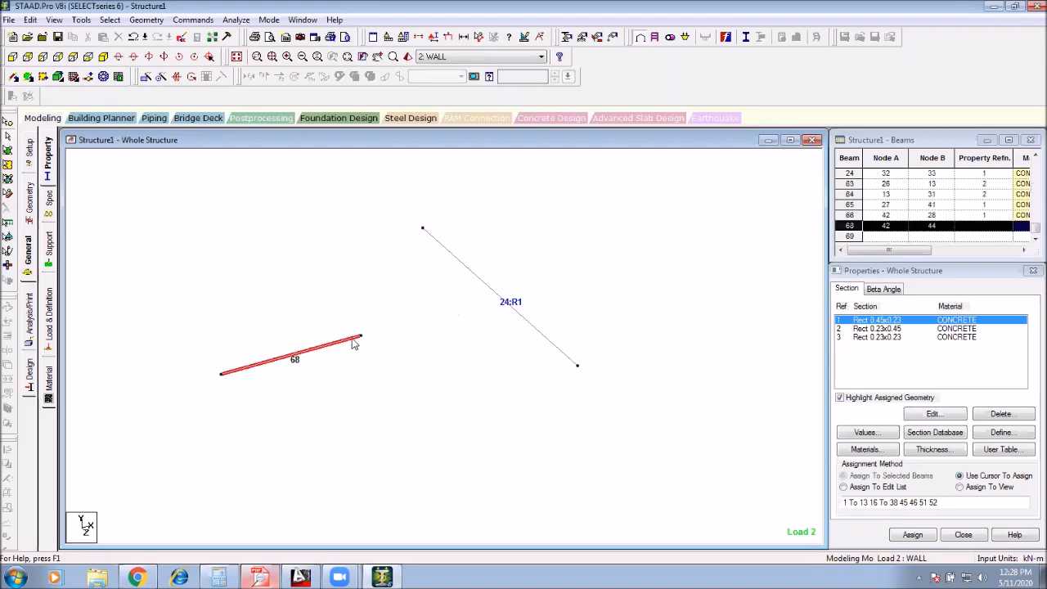
{"action": "left_click", "coordinate": [146, 20]}
{"action": "left_click", "coordinate": [170, 319]}
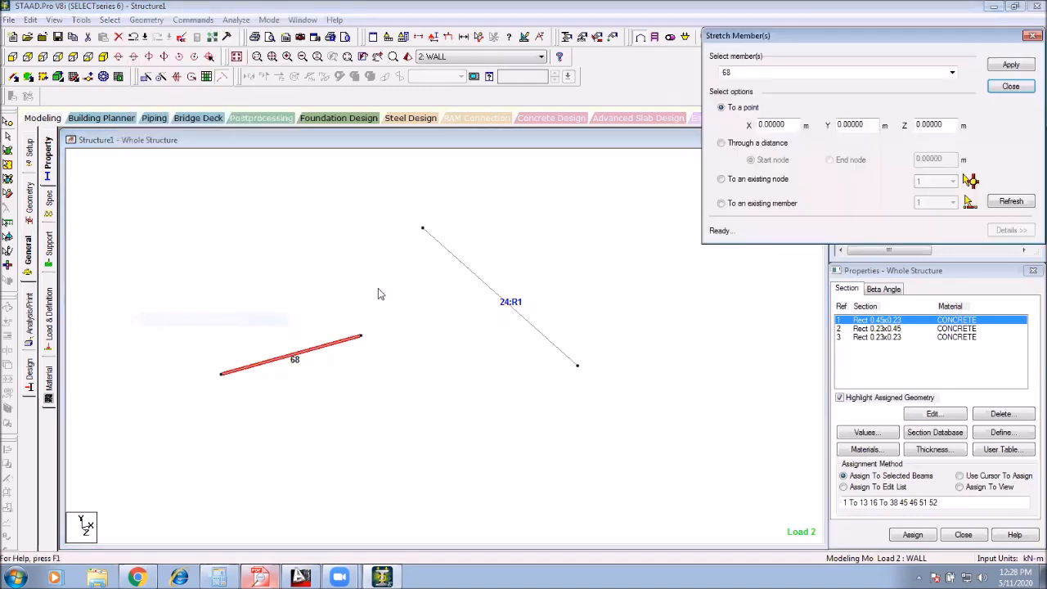
{"action": "left_click", "coordinate": [765, 205]}
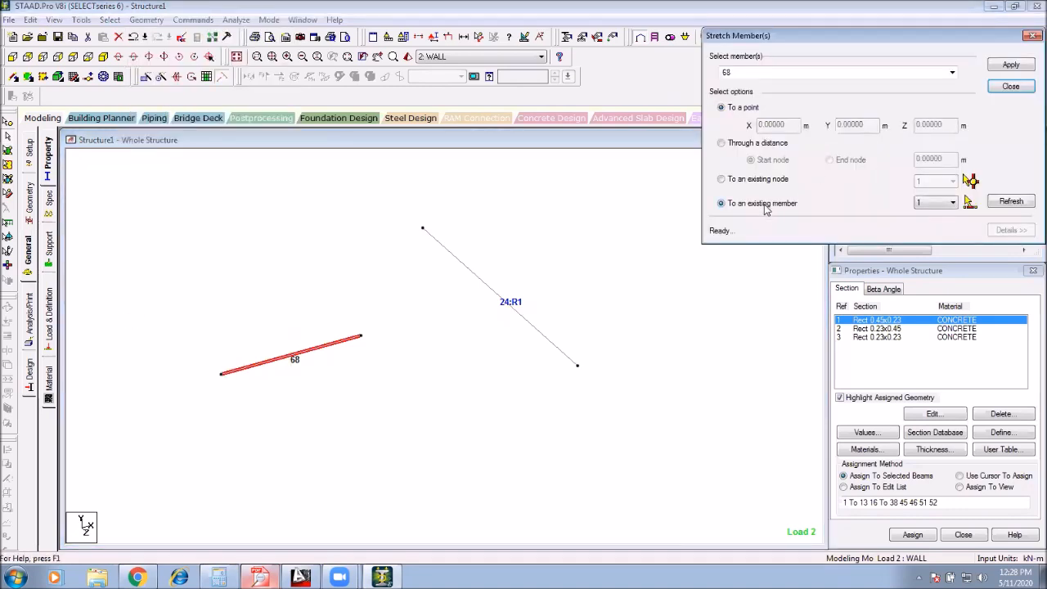
{"action": "left_click", "coordinate": [951, 203]}
{"action": "left_click", "coordinate": [923, 396]}
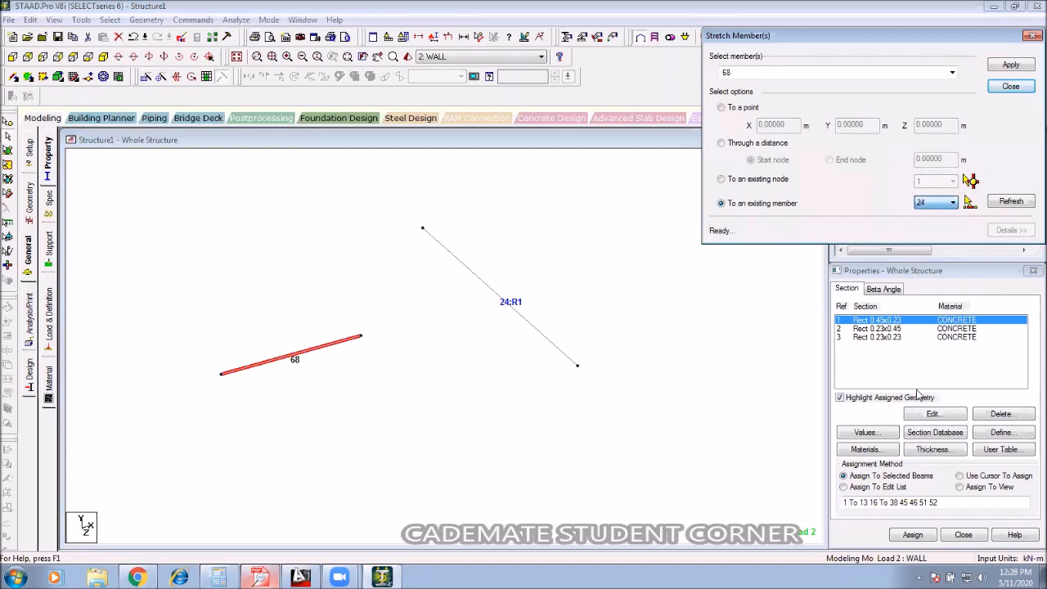
{"action": "left_click", "coordinate": [1006, 71]}
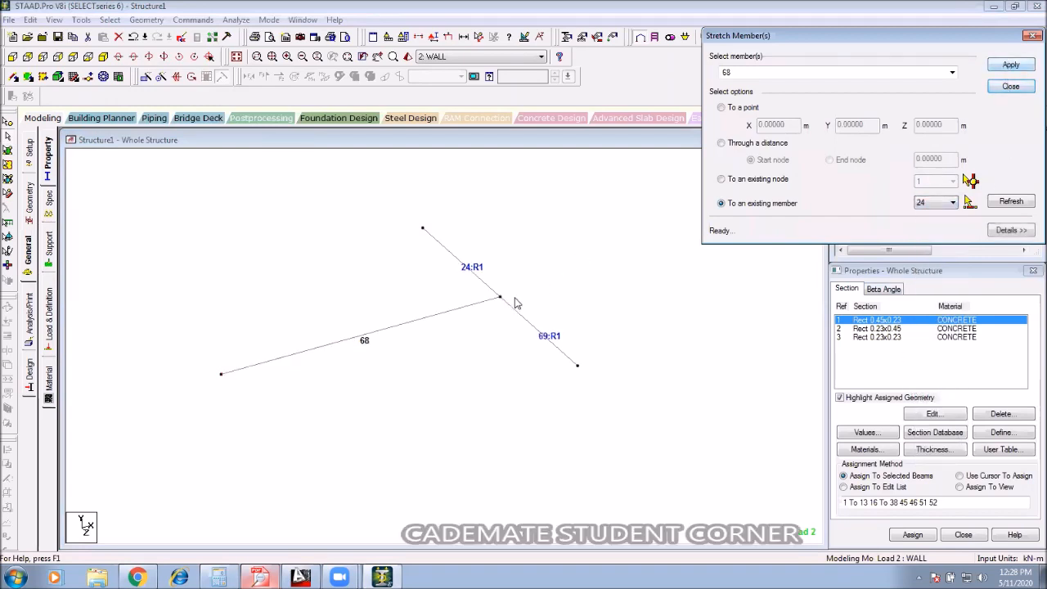
{"action": "middle_click_drag", "start_coordinate": [480, 303], "coordinate": [408, 336]}
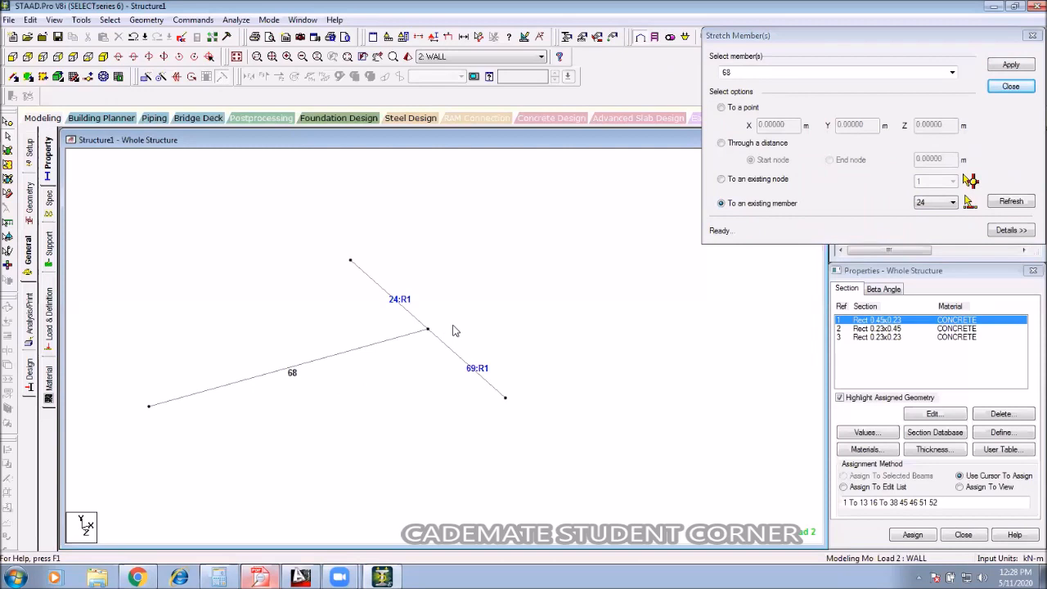
{"action": "left_click", "coordinate": [1032, 37]}
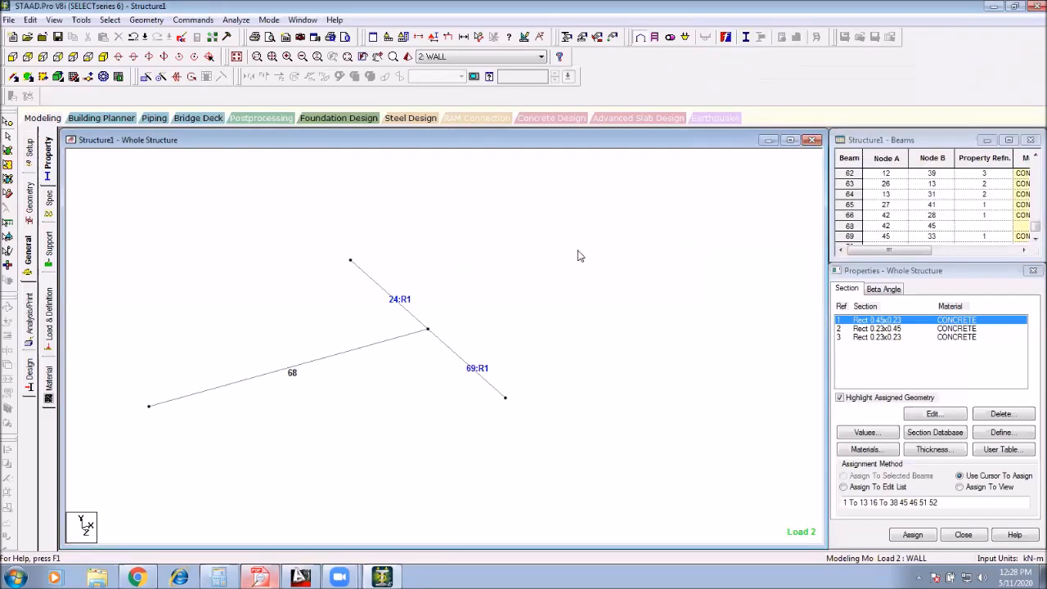
Step: Redisplay the whole structure and stretch beam 25 to existing node 32 at the top of column 42
{"action": "left_click", "coordinate": [237, 57]}
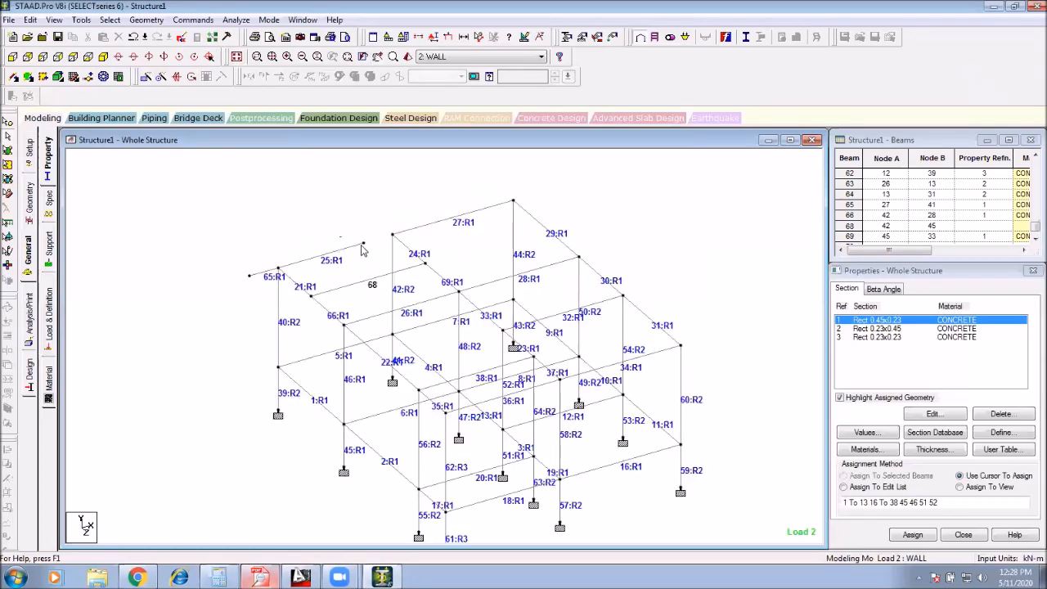
{"action": "left_click", "coordinate": [363, 245]}
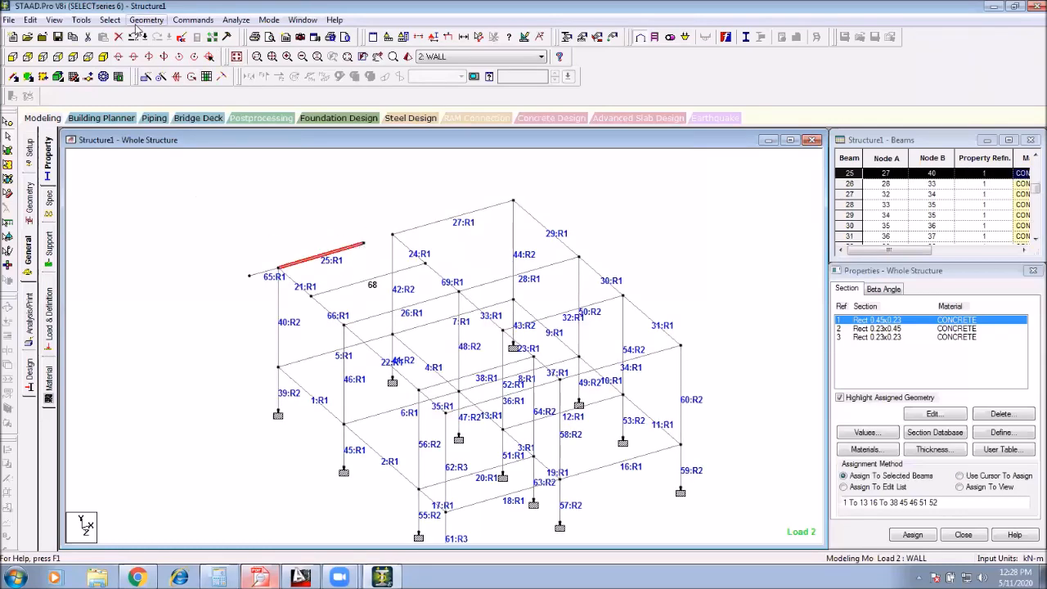
{"action": "left_click", "coordinate": [146, 19]}
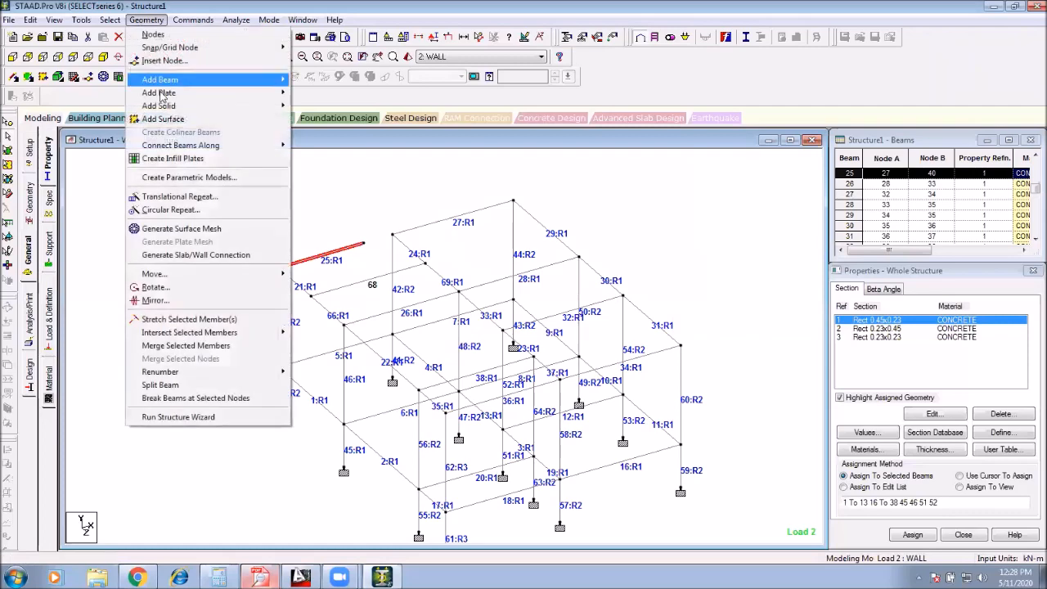
{"action": "left_click", "coordinate": [176, 319]}
{"action": "left_click", "coordinate": [734, 182]}
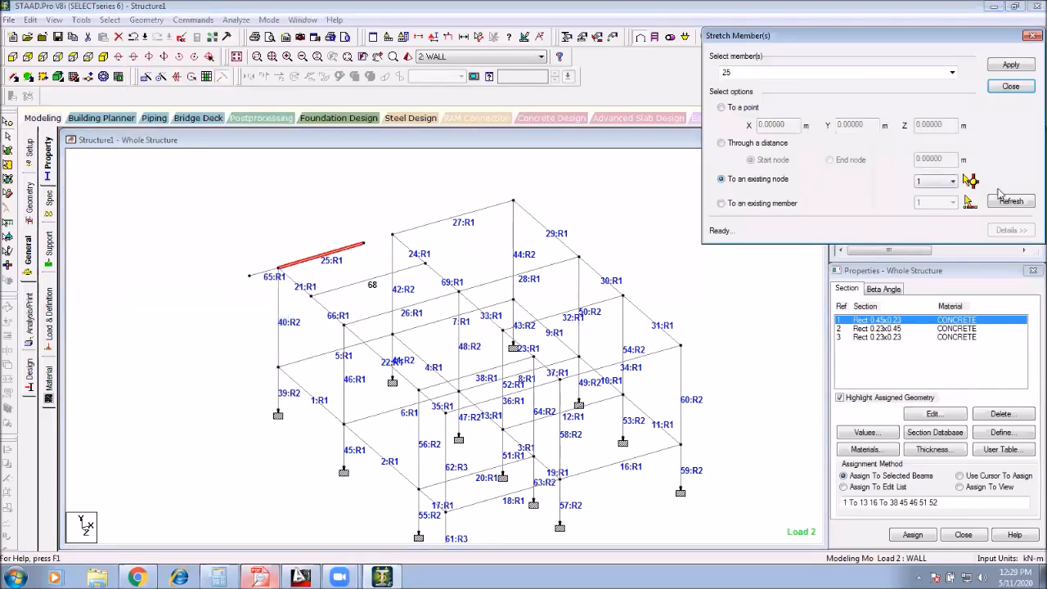
{"action": "left_click", "coordinate": [971, 181]}
{"action": "left_click", "coordinate": [392, 236]}
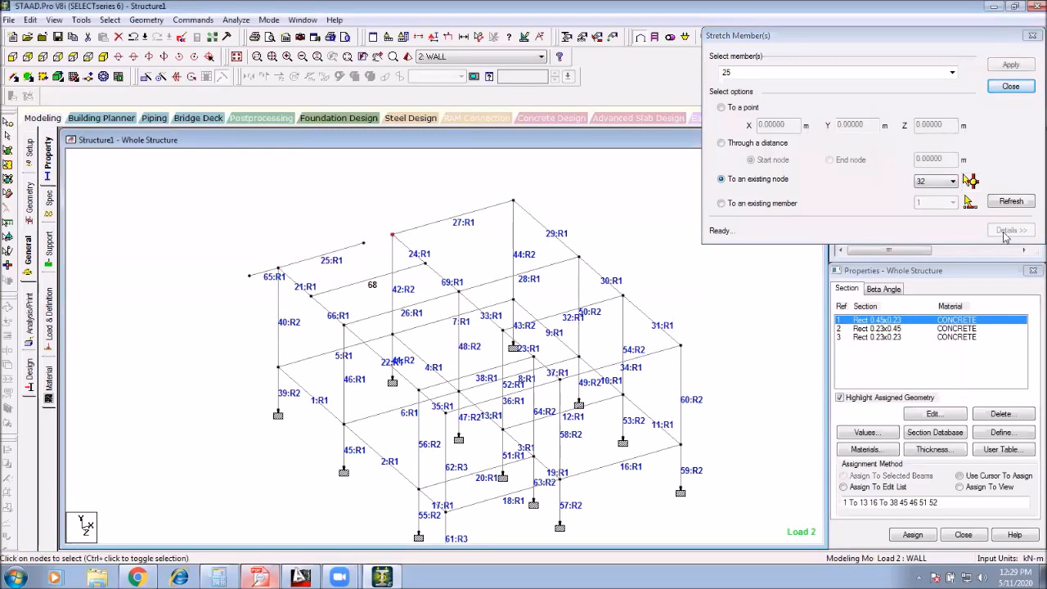
{"action": "left_click", "coordinate": [1032, 36]}
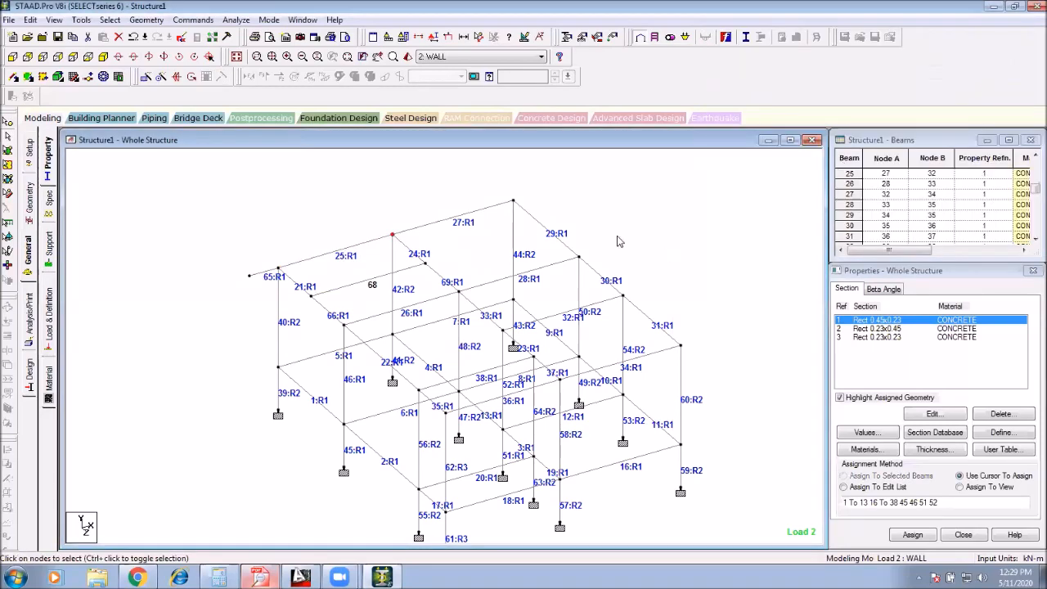
{"action": "middle_click_drag", "start_coordinate": [628, 221], "coordinate": [597, 310]}
{"action": "middle_click_drag", "start_coordinate": [601, 350], "coordinate": [607, 274]}
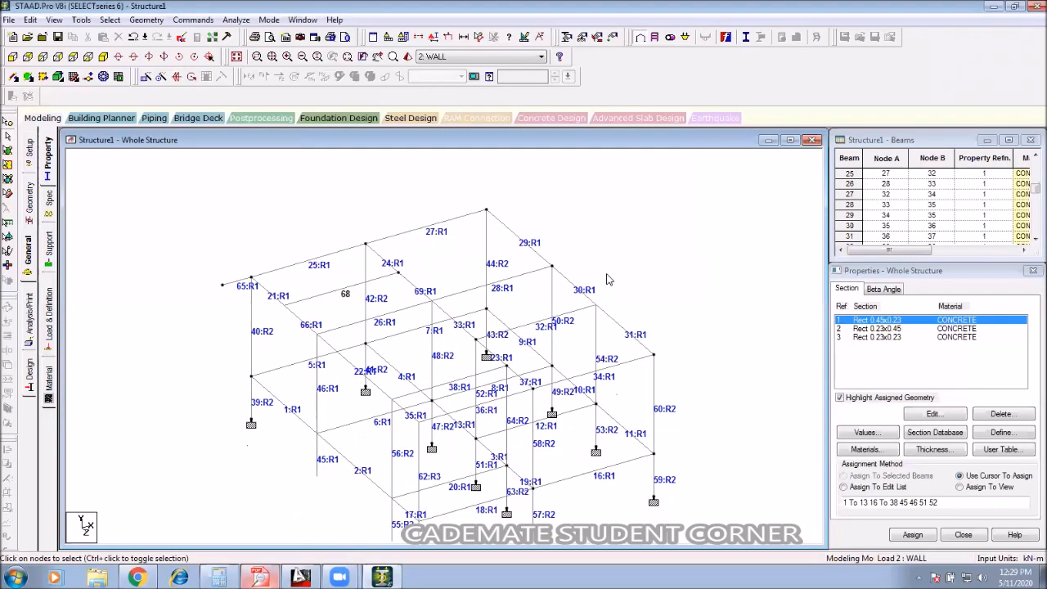
{"action": "left_click", "coordinate": [435, 304]}
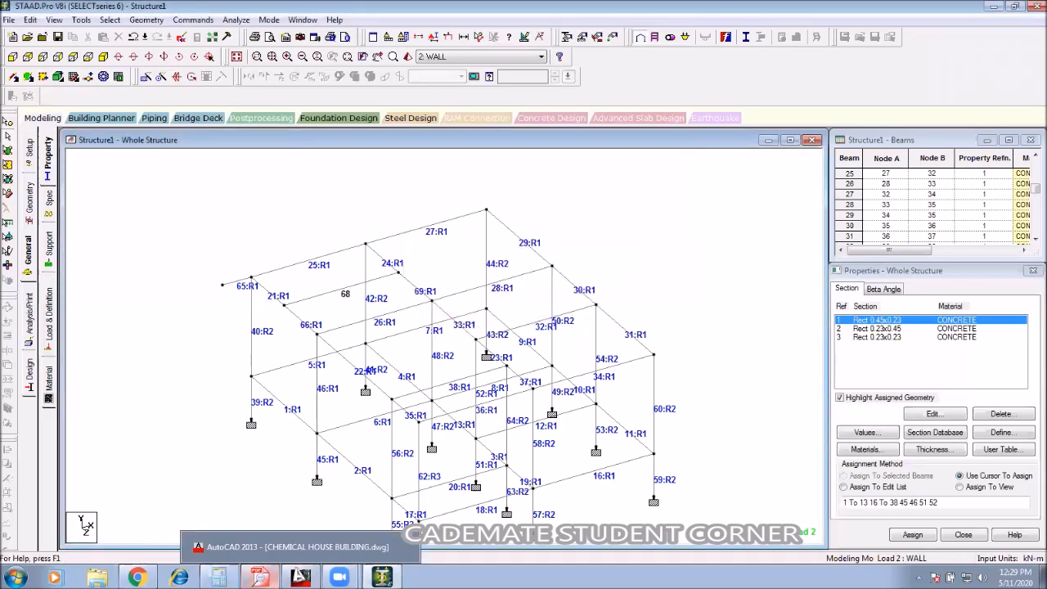
Step: Check the Day 11 topic list in Free PDF Reader and return to the STAAD.Pro model
{"action": "left_click", "coordinate": [261, 577]}
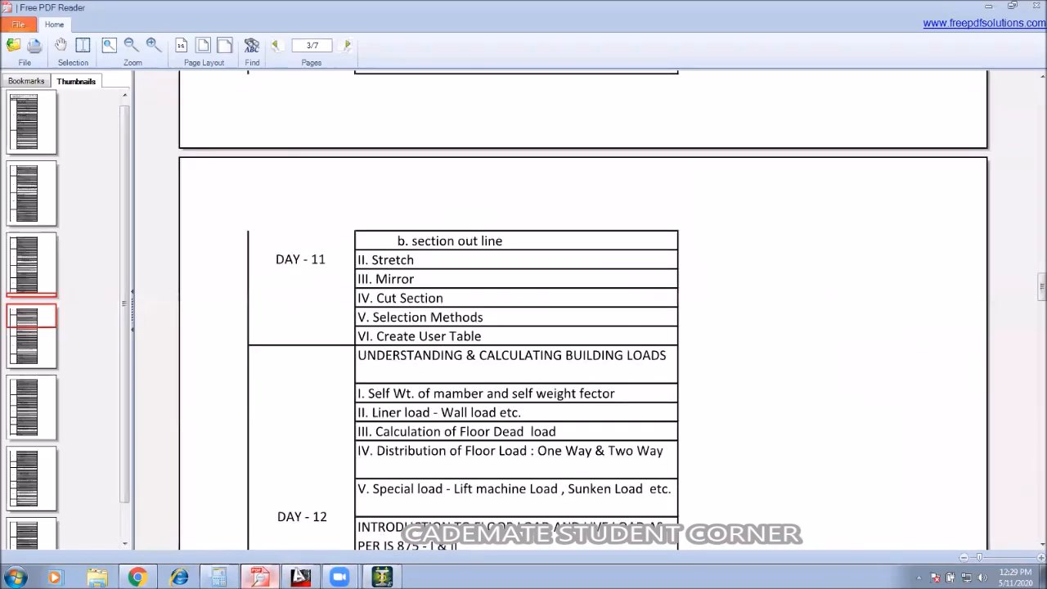
{"action": "left_click", "coordinate": [261, 578]}
{"action": "scroll", "coordinate": [581, 261], "scroll_direction": "down", "scroll_amount": 2}
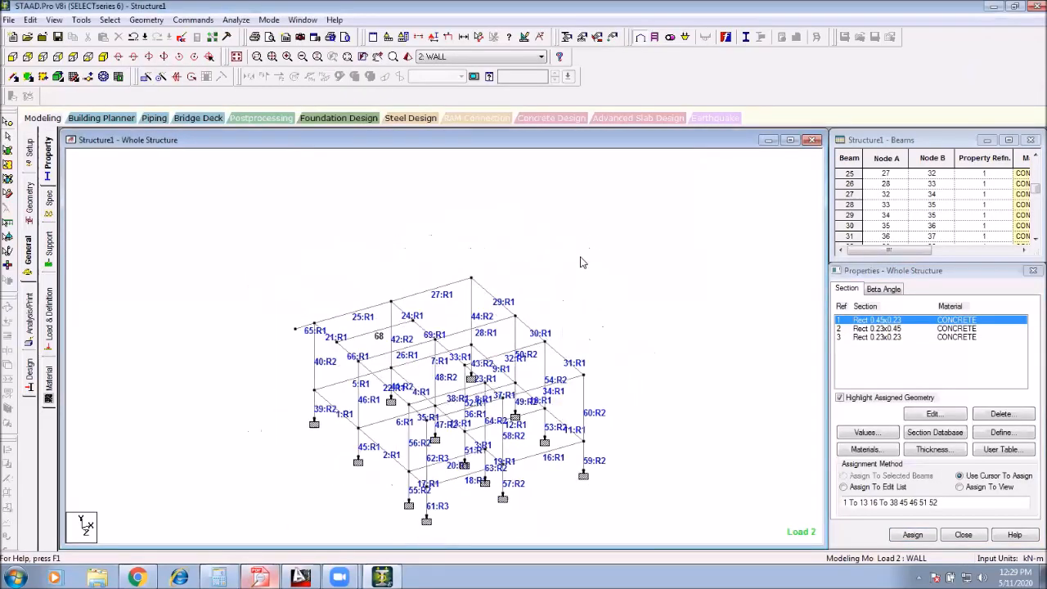
Step: Restart STAAD.Pro and create a new Space model that begins with Add Beam
{"action": "key", "text": "alt+F4"}
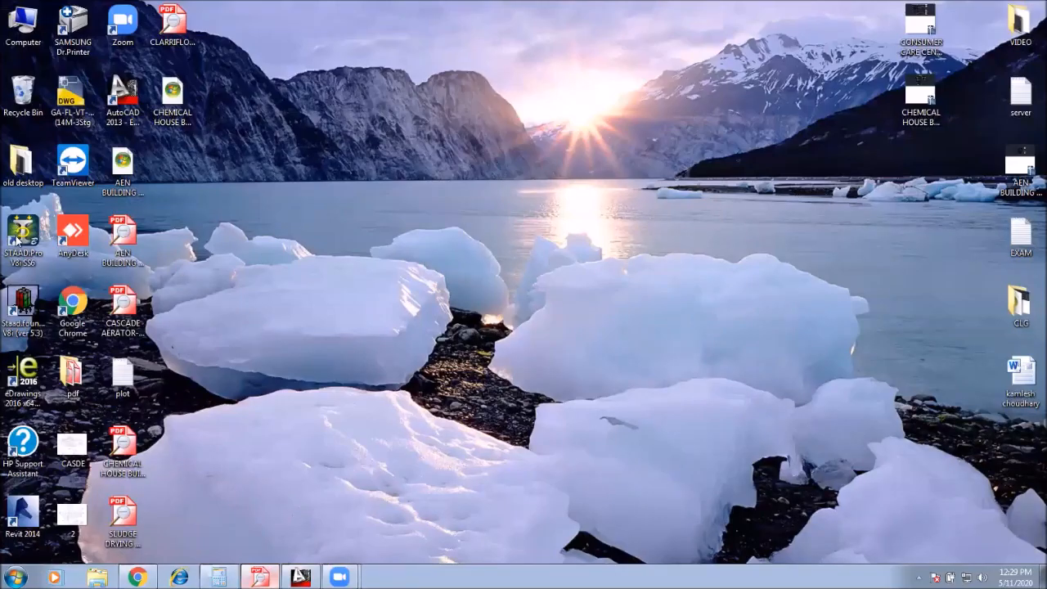
{"action": "double_click", "coordinate": [16, 239]}
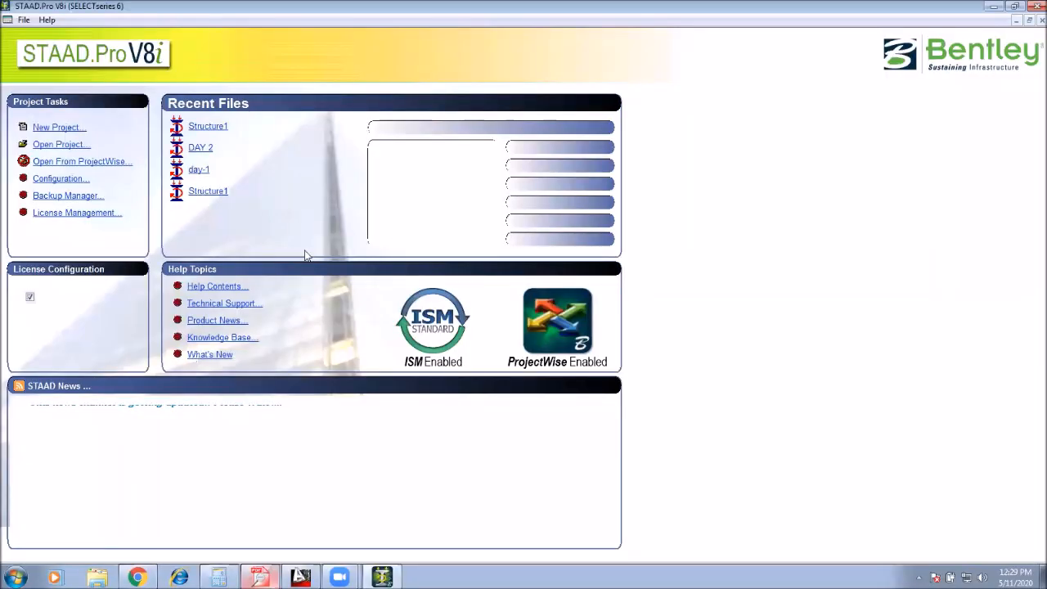
{"action": "left_click", "coordinate": [56, 128]}
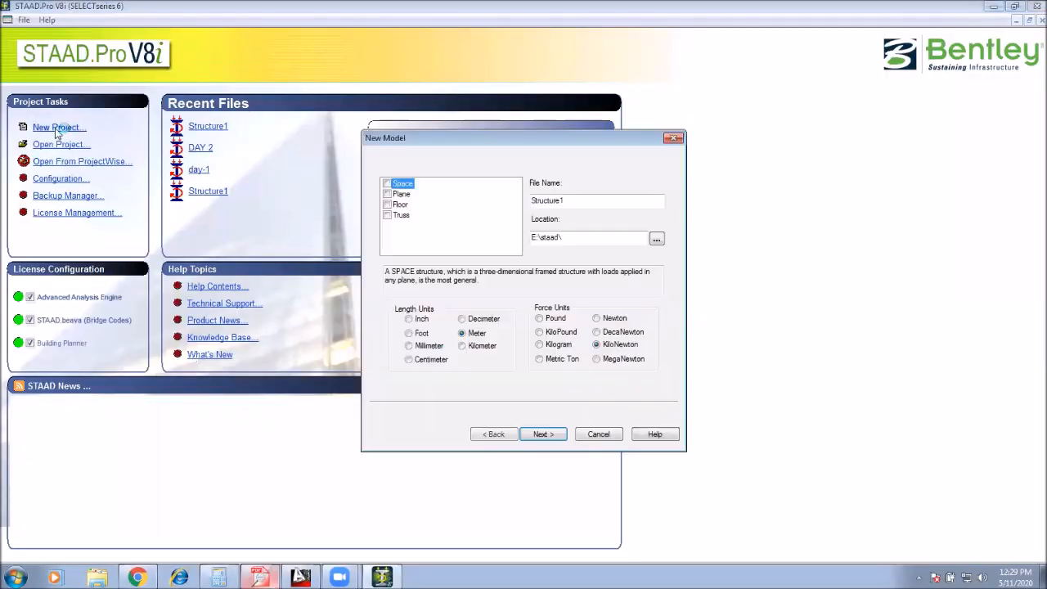
{"action": "left_click", "coordinate": [388, 183]}
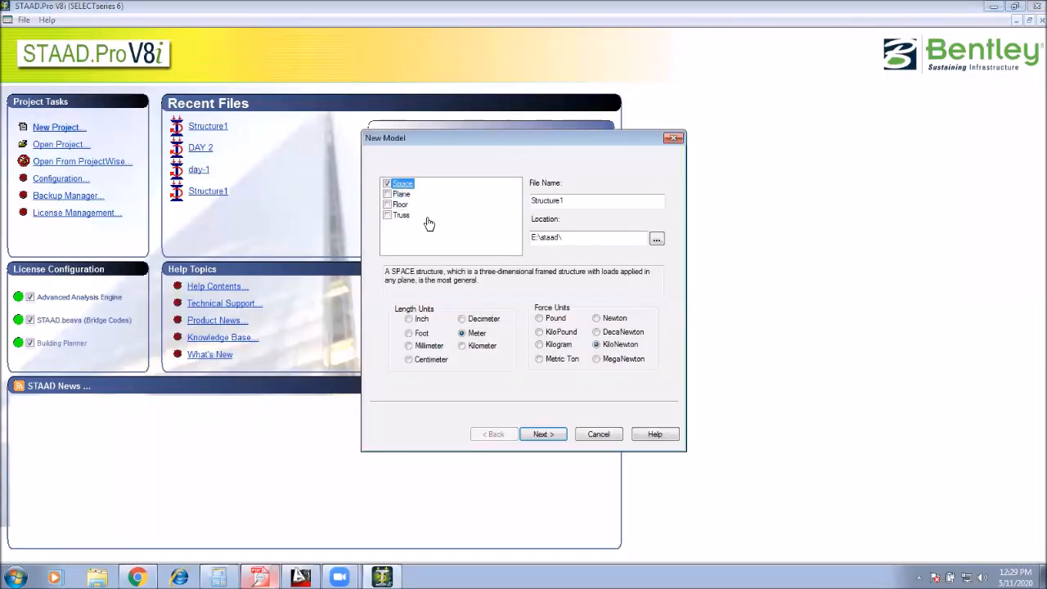
{"action": "left_click", "coordinate": [543, 434]}
{"action": "left_click", "coordinate": [536, 327]}
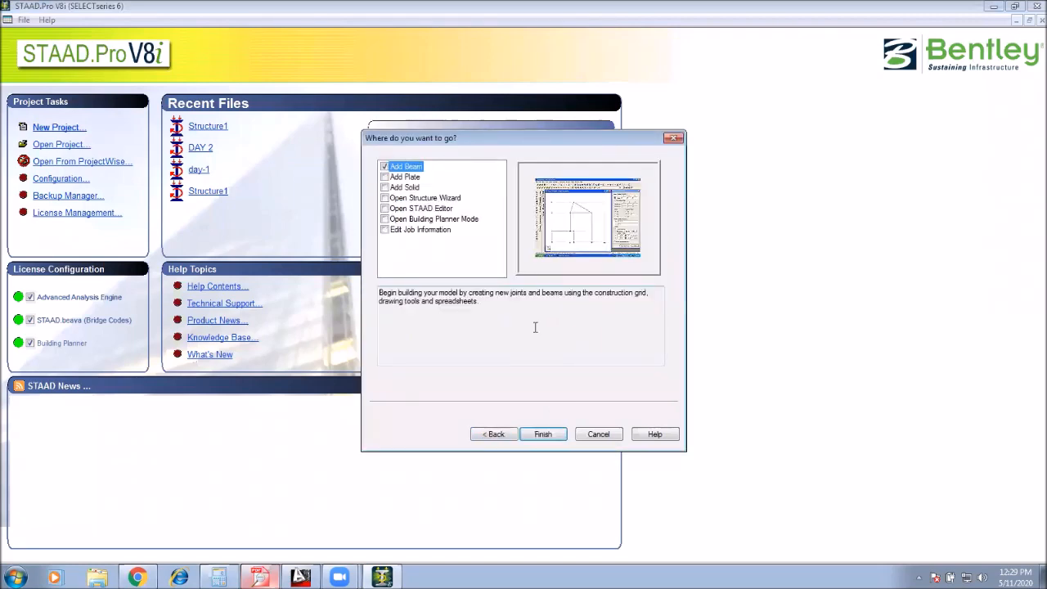
{"action": "left_click", "coordinate": [545, 433]}
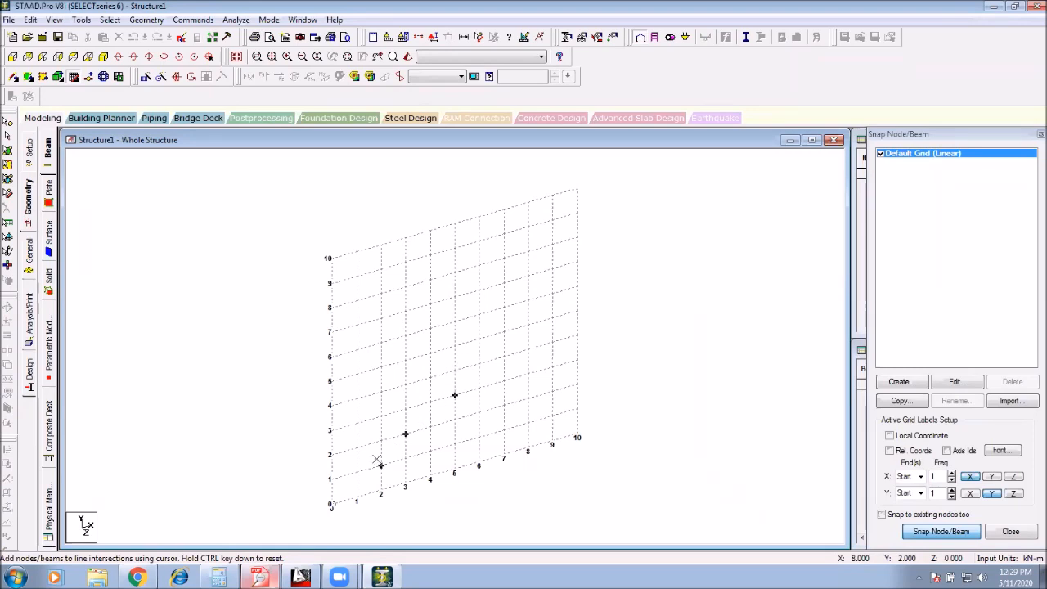
Step: Draw a portal frame through grid points (1,0), (1,3), (4,3) and (4,0), and switch to the general member properties to hide the grid
{"action": "left_click", "coordinate": [357, 498]}
{"action": "left_click", "coordinate": [357, 424]}
{"action": "left_click", "coordinate": [430, 402]}
{"action": "left_click", "coordinate": [430, 476]}
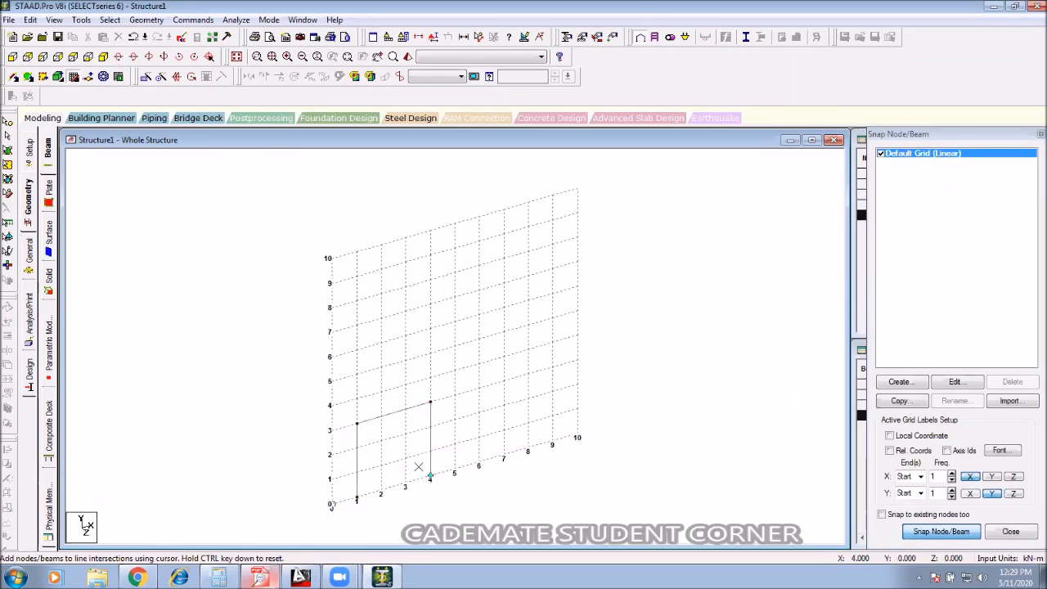
{"action": "key", "text": "Escape"}
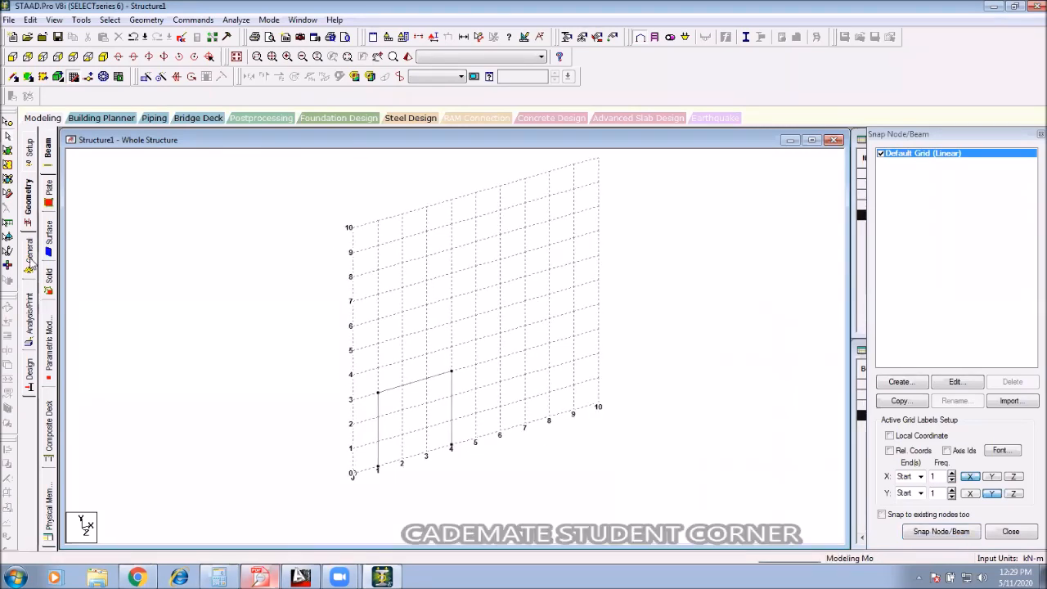
{"action": "left_click", "coordinate": [31, 260]}
{"action": "scroll", "coordinate": [319, 390], "scroll_direction": "down", "scroll_amount": 3}
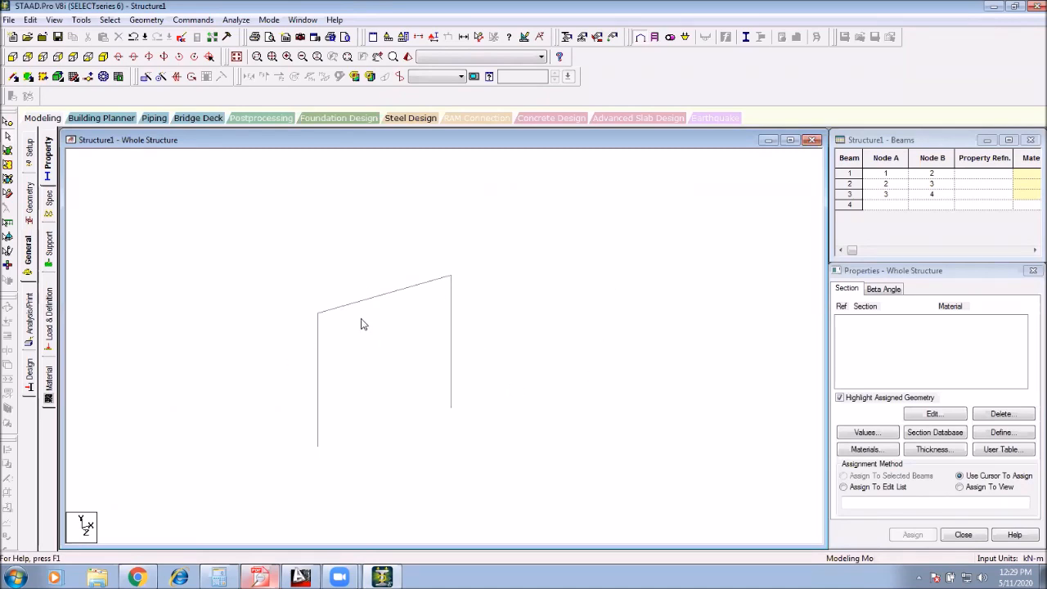
Step: Mirror a copy of the whole portal frame about the Y-Z plane through node 3 at X = 4 m
{"action": "middle_click_drag", "start_coordinate": [389, 324], "coordinate": [374, 315]}
{"action": "left_click_drag", "start_coordinate": [473, 228], "coordinate": [203, 489]}
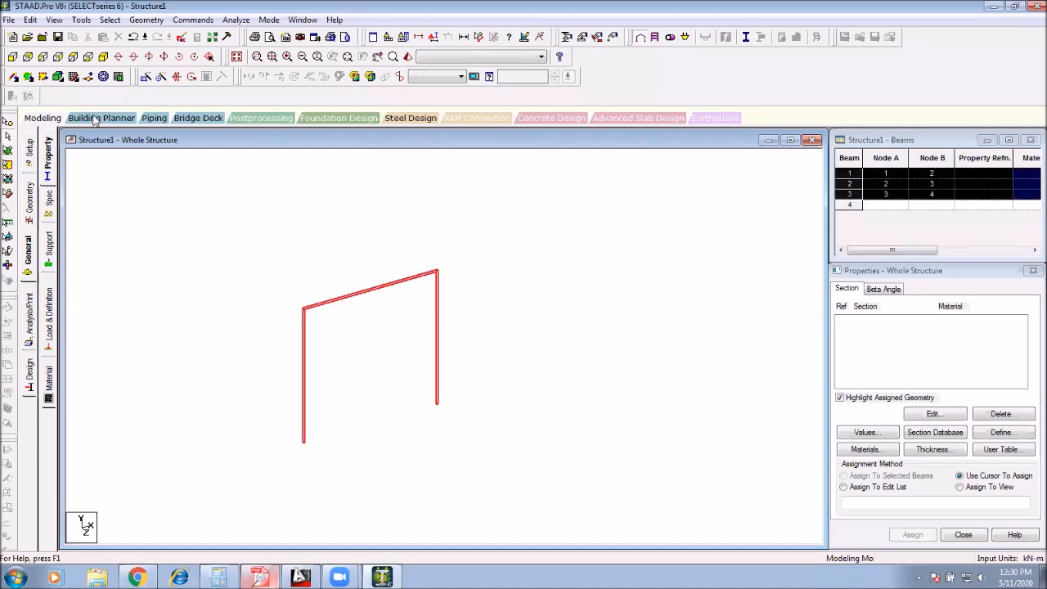
{"action": "left_click", "coordinate": [147, 20]}
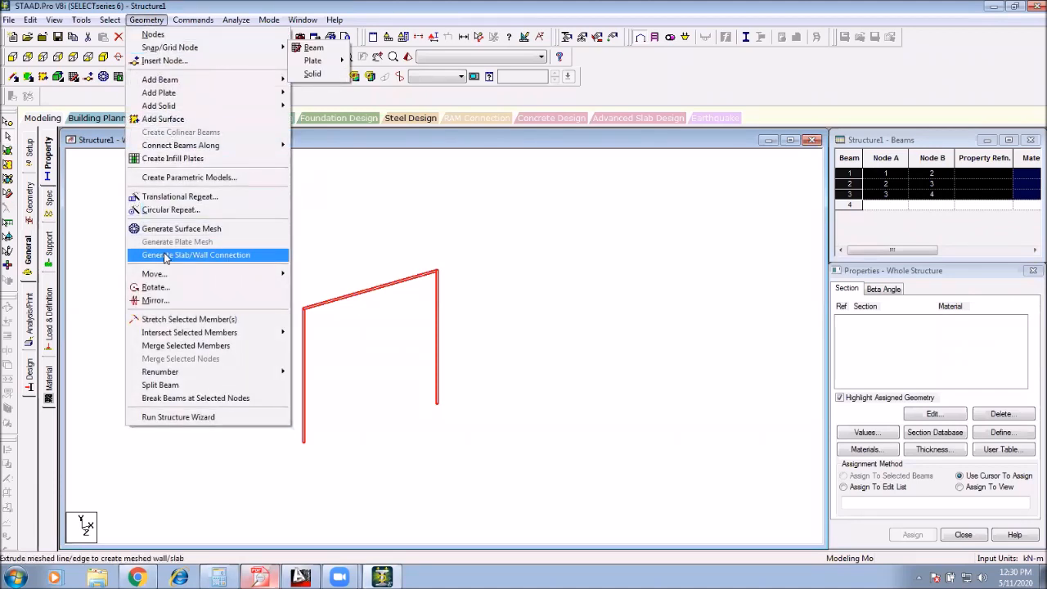
{"action": "left_click", "coordinate": [168, 301]}
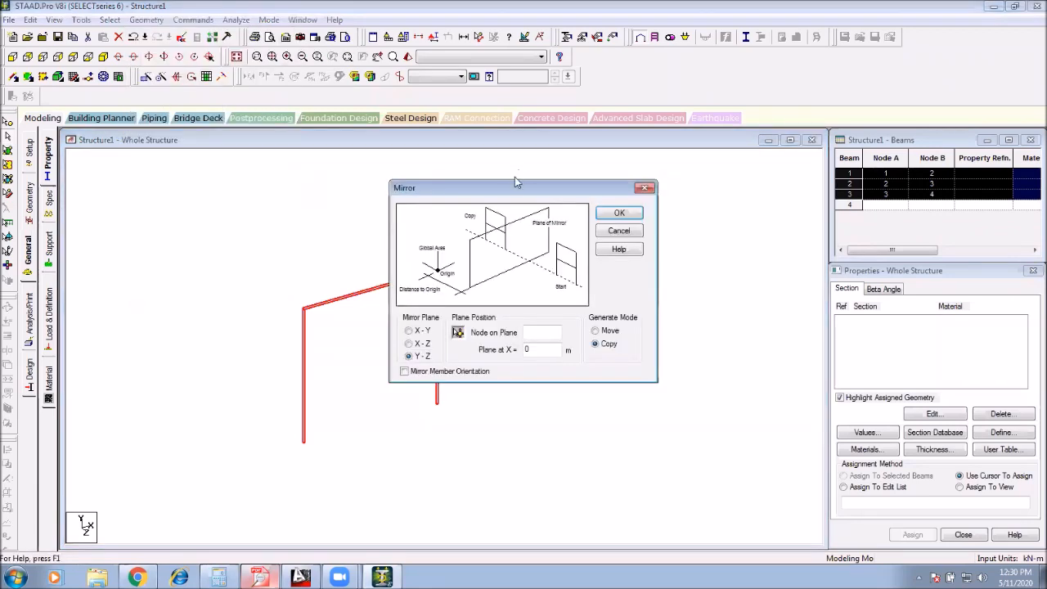
{"action": "left_click_drag", "start_coordinate": [515, 191], "coordinate": [746, 134]}
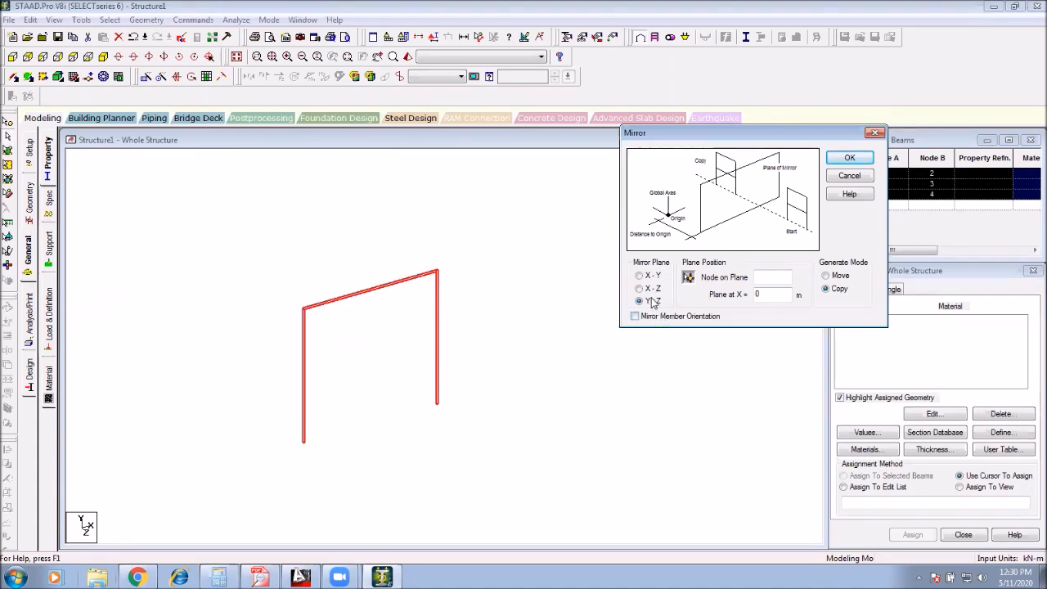
{"action": "left_click", "coordinate": [688, 278]}
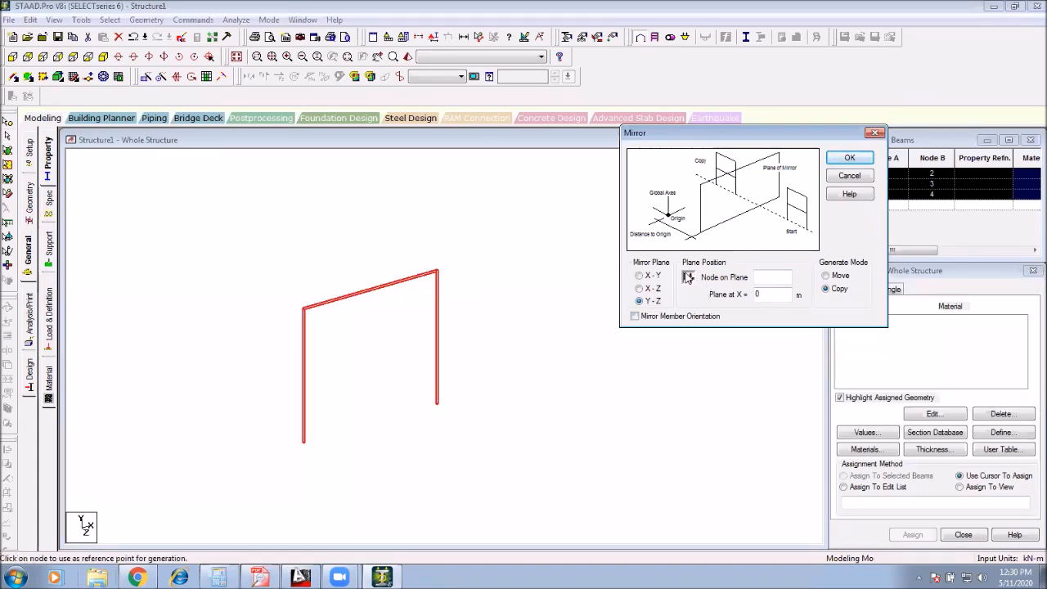
{"action": "left_click", "coordinate": [437, 272]}
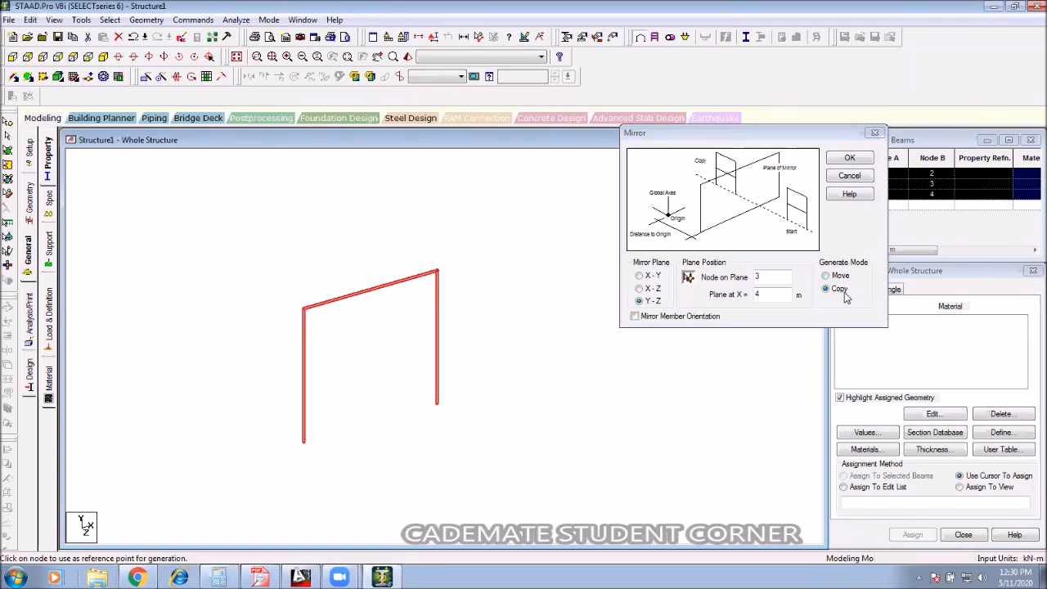
{"action": "left_click", "coordinate": [850, 158]}
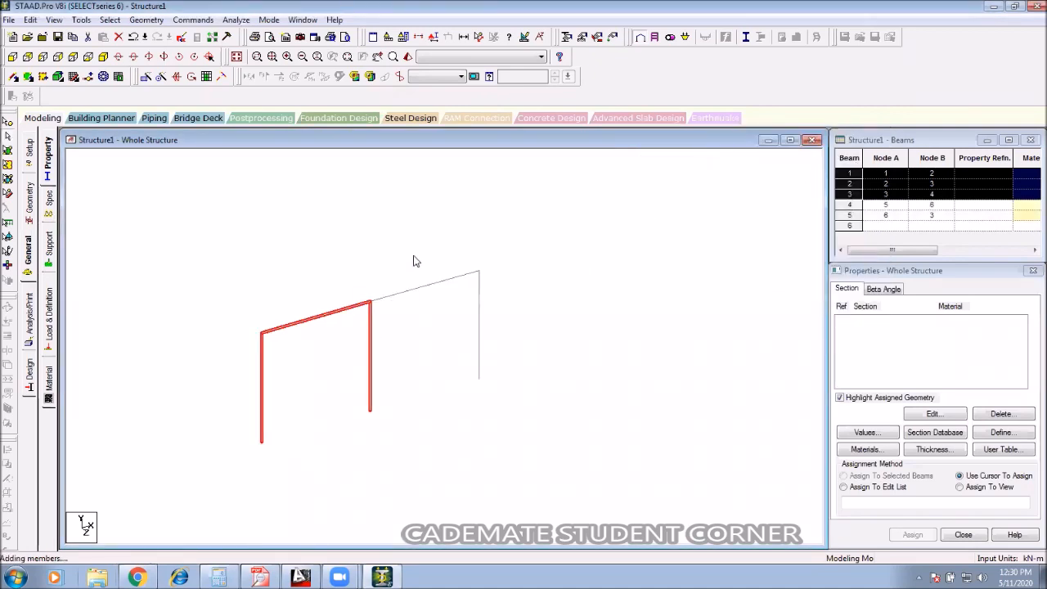
{"action": "left_click", "coordinate": [552, 380]}
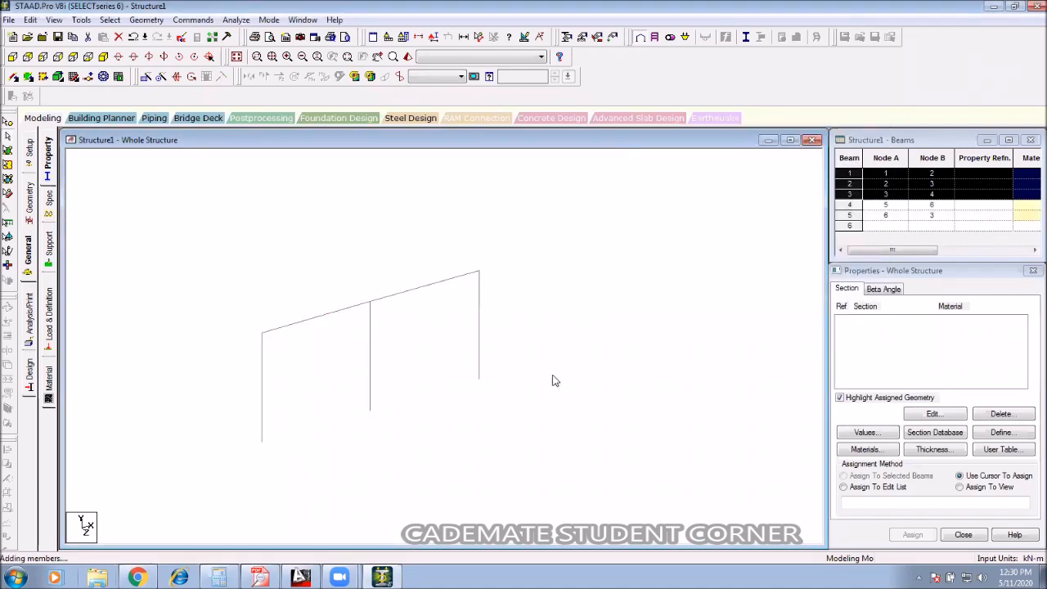
Step: Mirror a copy of the two-bay frame about the X-Z plane through base node 5 at Y = 0 m
{"action": "middle_click_drag", "start_coordinate": [561, 359], "coordinate": [576, 324]}
{"action": "scroll", "coordinate": [576, 325], "scroll_direction": "down", "scroll_amount": 3}
{"action": "left_click_drag", "start_coordinate": [555, 216], "coordinate": [257, 417]}
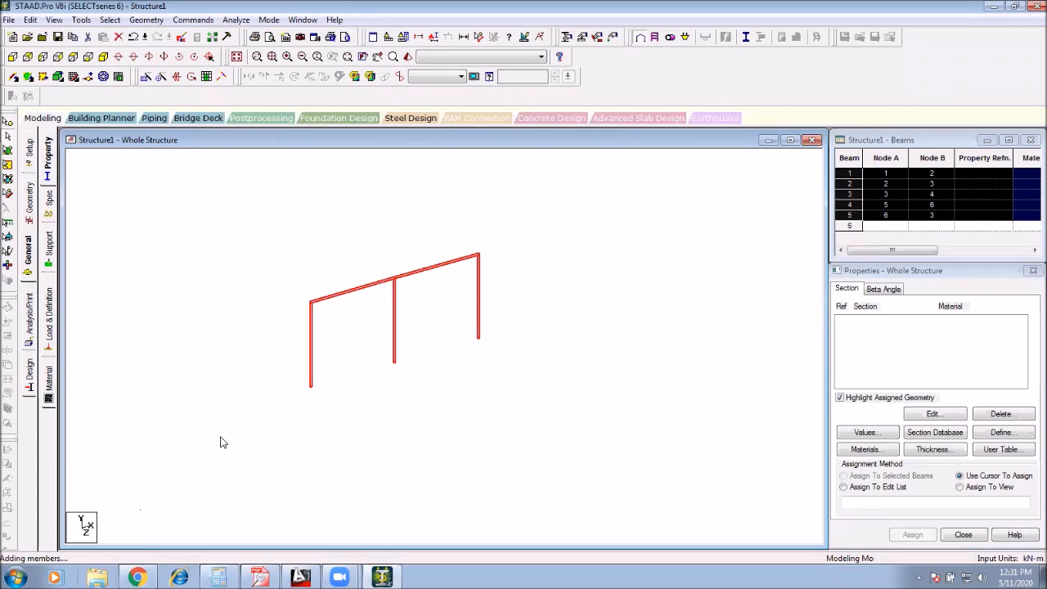
{"action": "left_click", "coordinate": [144, 19]}
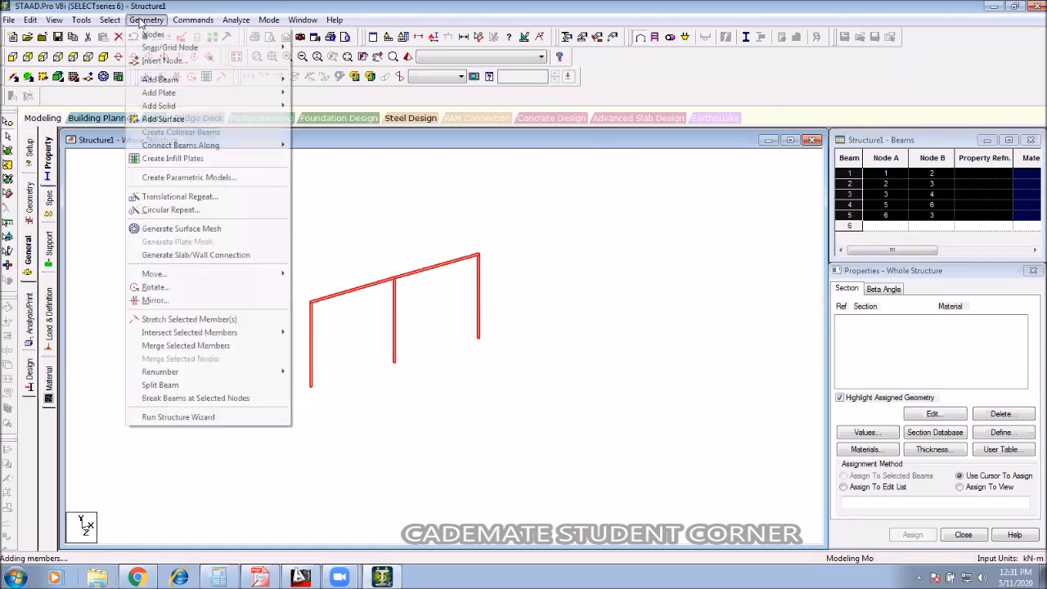
{"action": "left_click", "coordinate": [172, 304]}
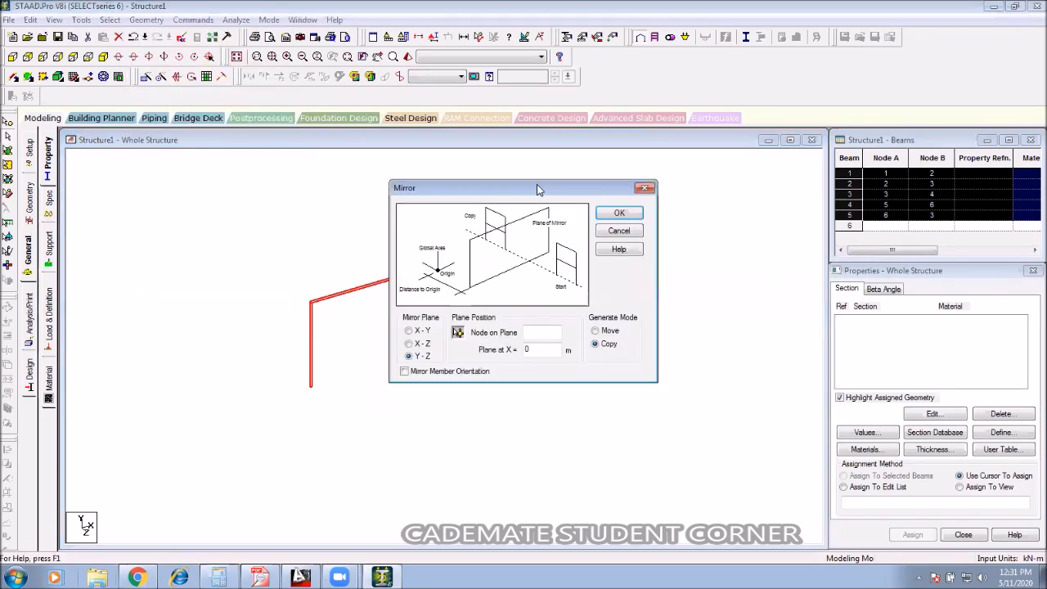
{"action": "left_click_drag", "start_coordinate": [538, 186], "coordinate": [801, 87]}
{"action": "left_click", "coordinate": [720, 227]}
{"action": "left_click", "coordinate": [478, 337]}
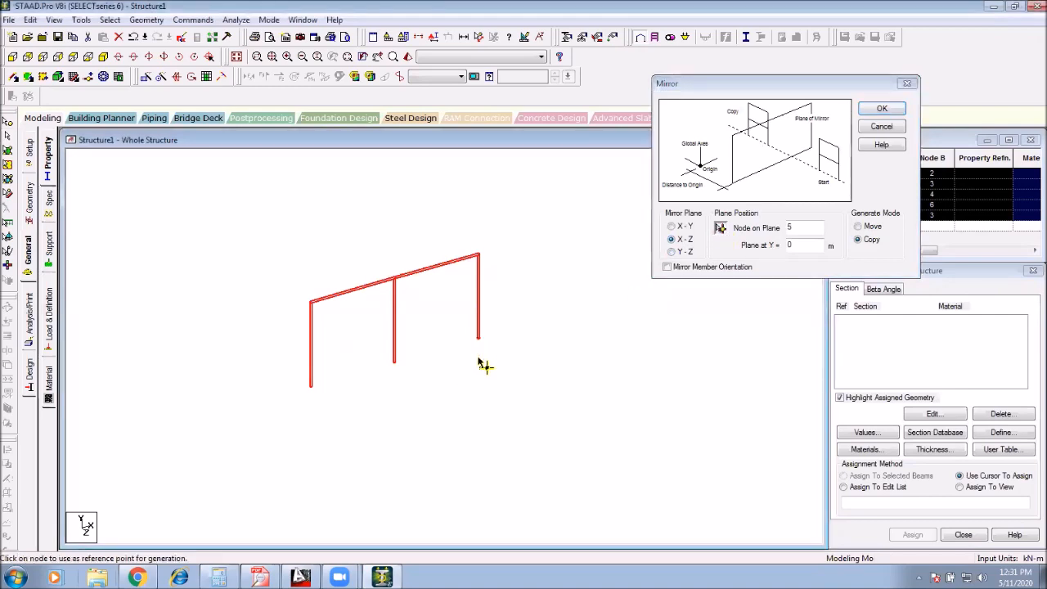
{"action": "left_click", "coordinate": [881, 109]}
Step: Delete the mirrored members 6 to 10 below the two-bay frame
{"action": "left_click_drag", "start_coordinate": [490, 94], "coordinate": [250, 429]}
{"action": "left_click_drag", "start_coordinate": [502, 327], "coordinate": [331, 409]}
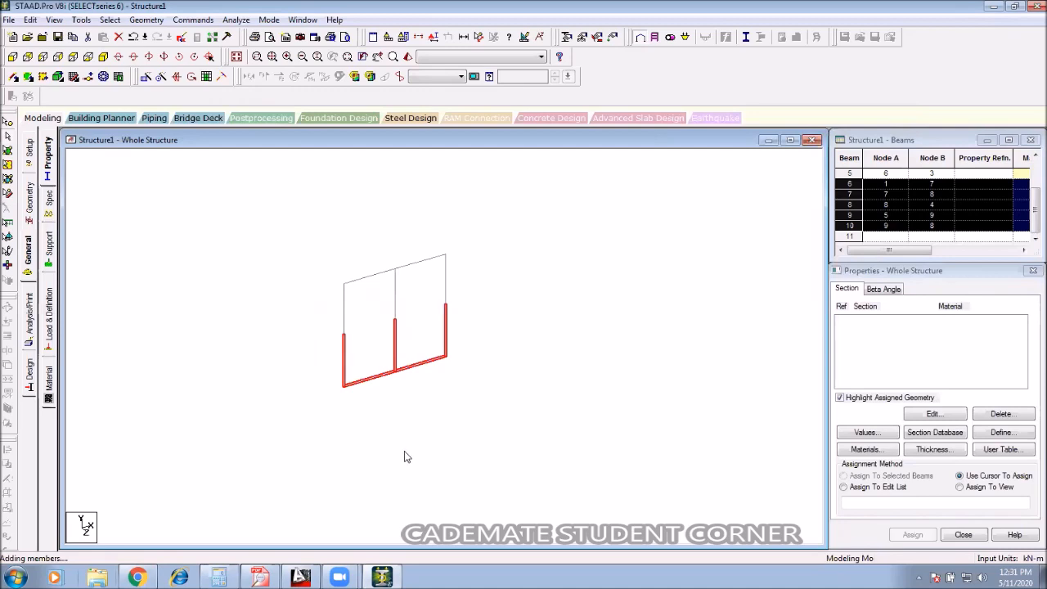
{"action": "key", "text": "Delete"}
{"action": "key", "text": "Return"}
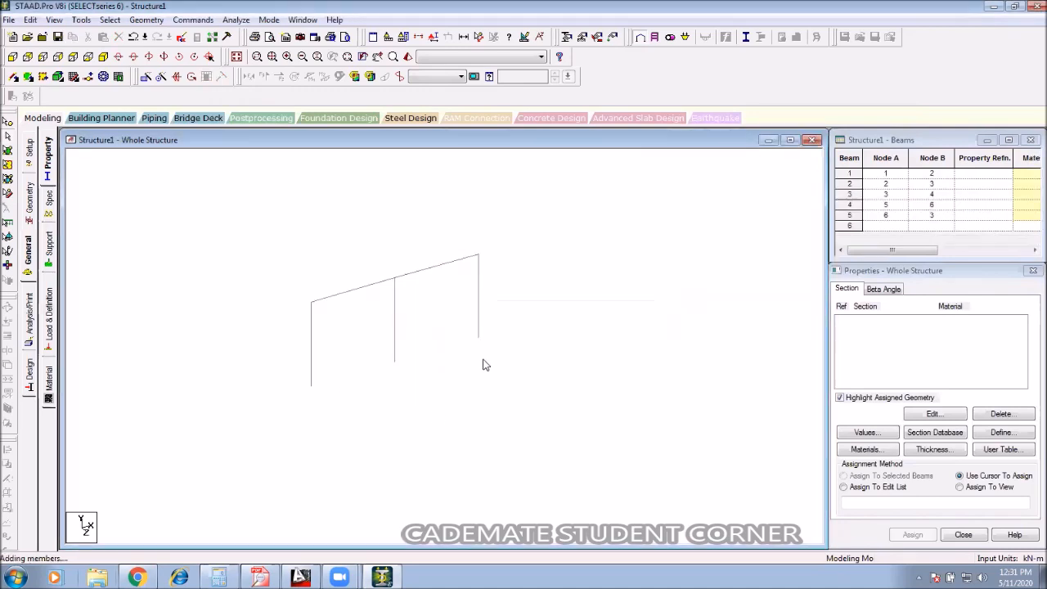
Step: Mirror a copy of the two-bay frame about the X-Z plane through base node 5 at Y = 0 m
{"action": "scroll", "coordinate": [416, 324], "scroll_direction": "up", "scroll_amount": 5}
{"action": "mouse_move", "coordinate": [427, 304]}
{"action": "middle_mouse_down"}
{"action": "mouse_move", "coordinate": [433, 398]}
{"action": "mouse_move", "coordinate": [419, 326]}
{"action": "middle_mouse_up"}
{"action": "scroll", "coordinate": [428, 394], "scroll_direction": "down", "scroll_amount": 1}
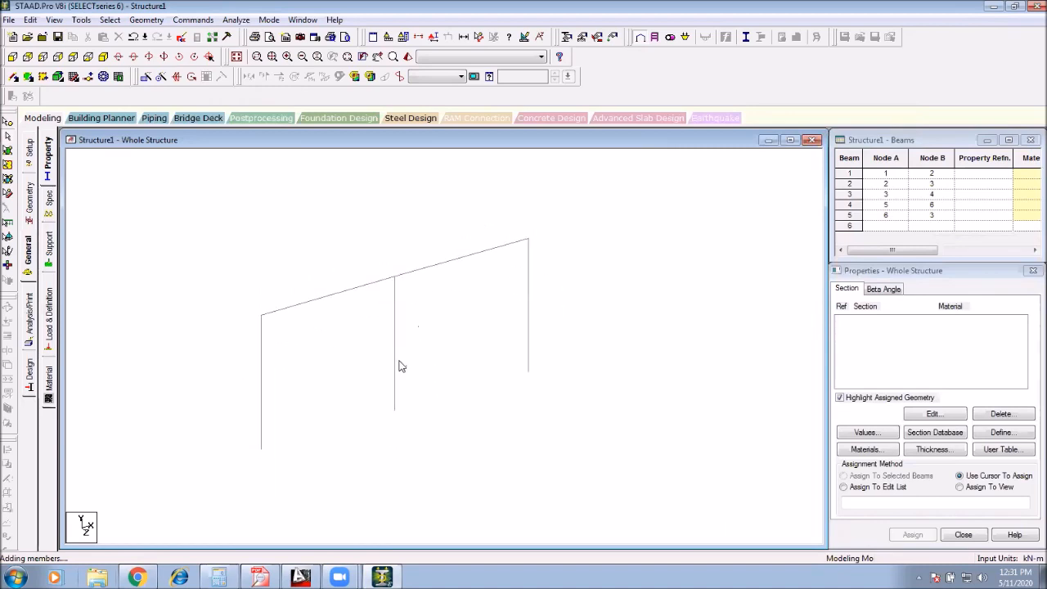
{"action": "left_click_drag", "start_coordinate": [589, 196], "coordinate": [177, 434]}
{"action": "left_click_drag", "start_coordinate": [104, 489], "coordinate": [105, 489]}
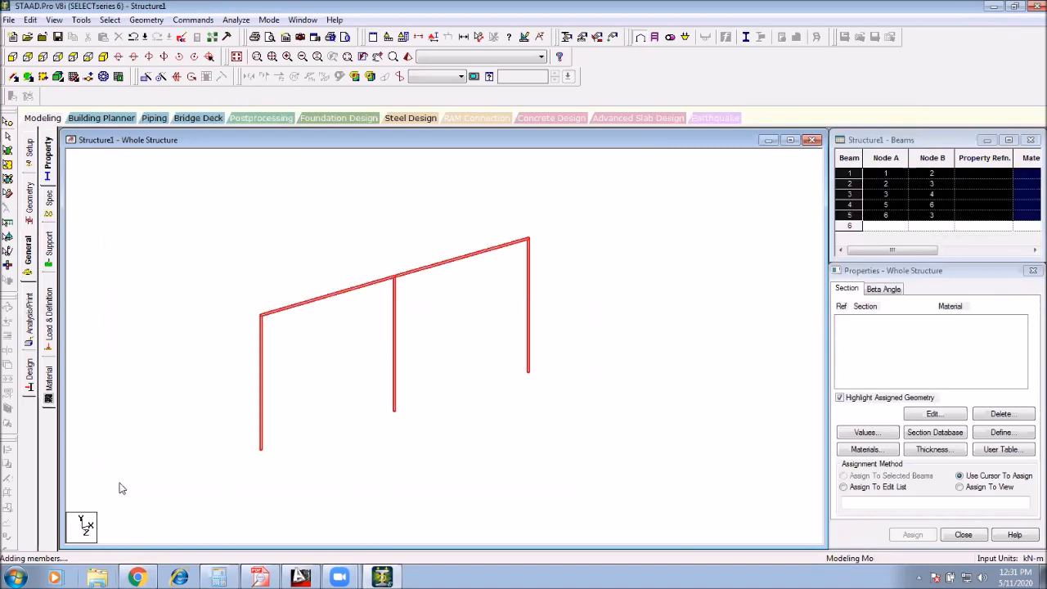
{"action": "left_click", "coordinate": [147, 20]}
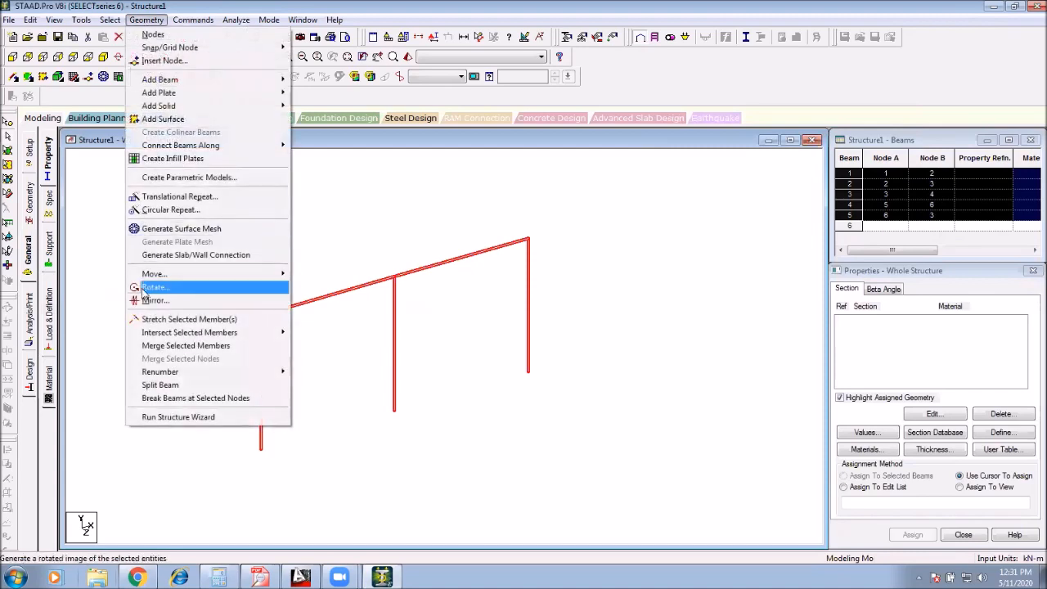
{"action": "left_click", "coordinate": [146, 301]}
{"action": "left_click_drag", "start_coordinate": [543, 195], "coordinate": [783, 80]}
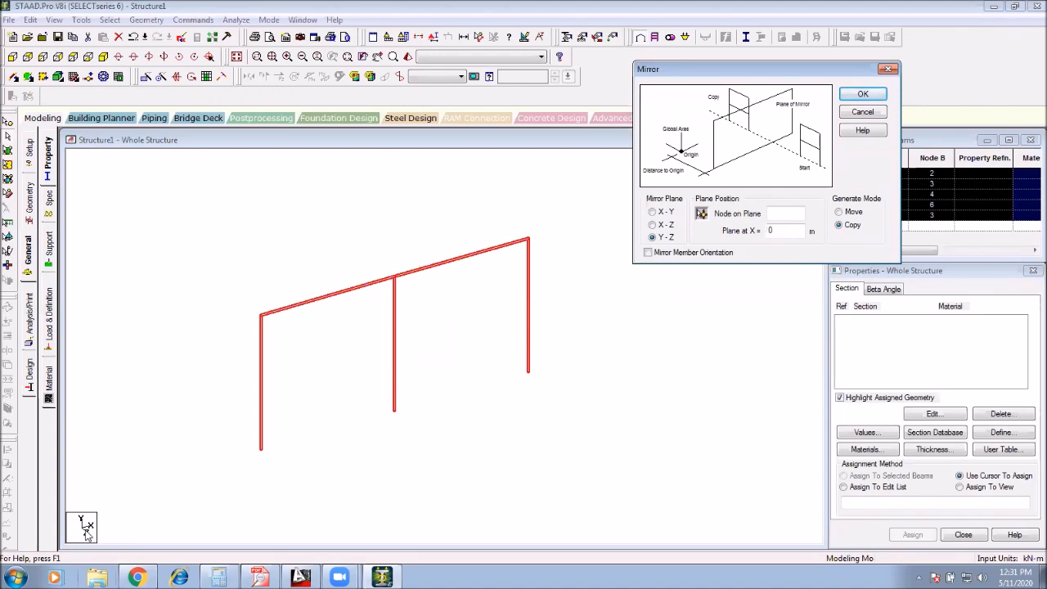
{"action": "left_click", "coordinate": [665, 238]}
{"action": "left_click", "coordinate": [702, 213]}
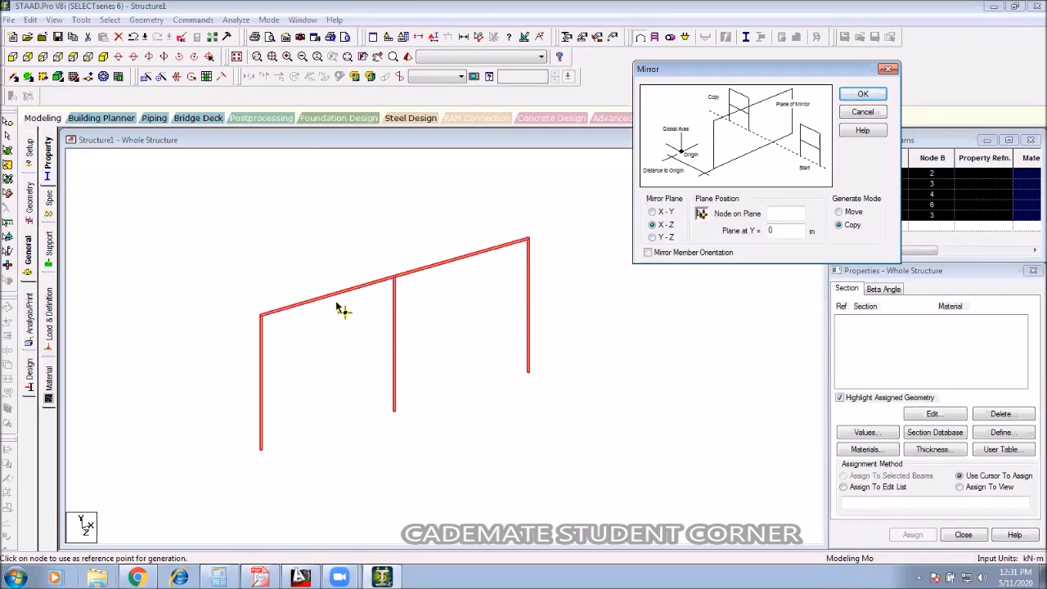
{"action": "left_click", "coordinate": [530, 373]}
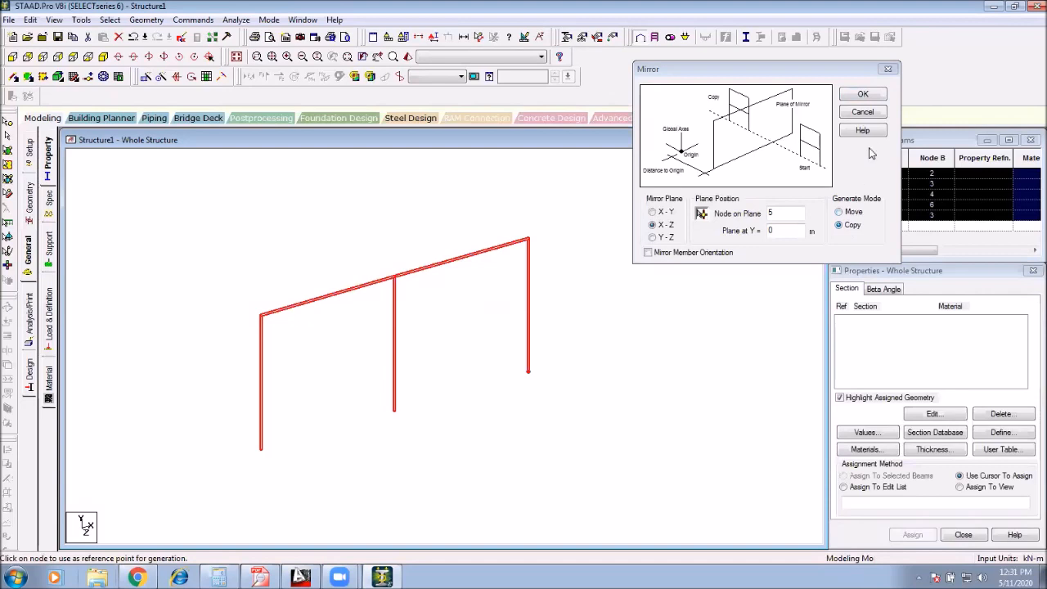
{"action": "left_click", "coordinate": [860, 95]}
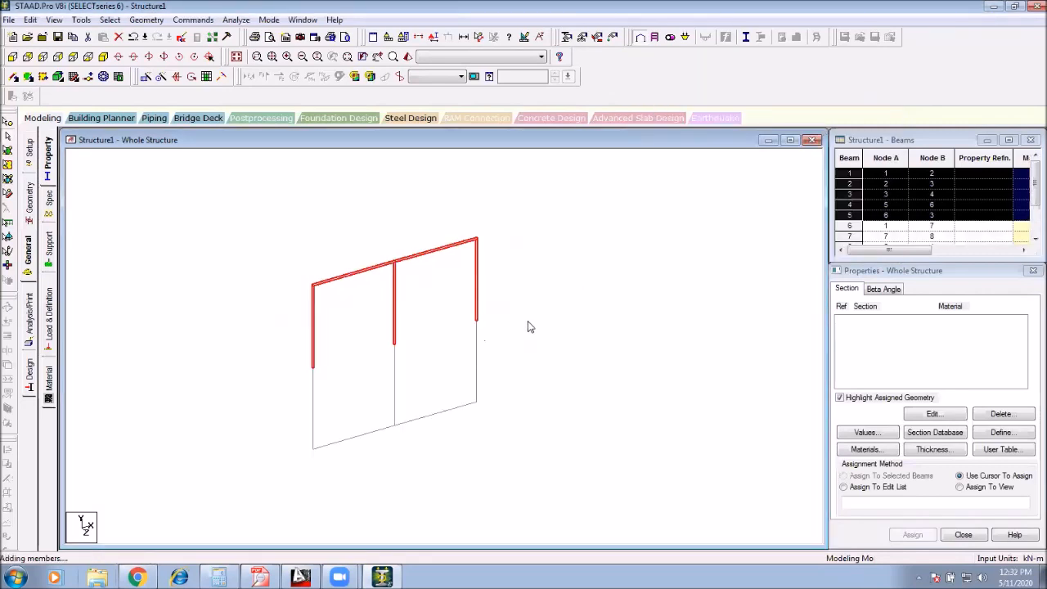
Step: Delete all mirrored members below the two-bay frame's base and restore the isometric view
{"action": "left_click", "coordinate": [475, 323]}
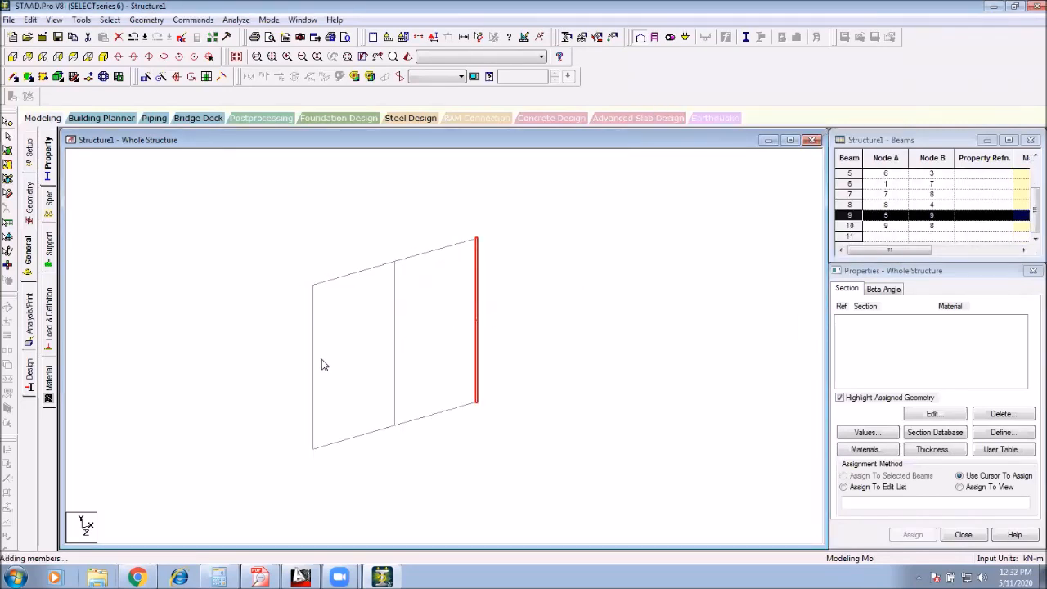
{"action": "left_click_drag", "start_coordinate": [528, 395], "coordinate": [252, 484]}
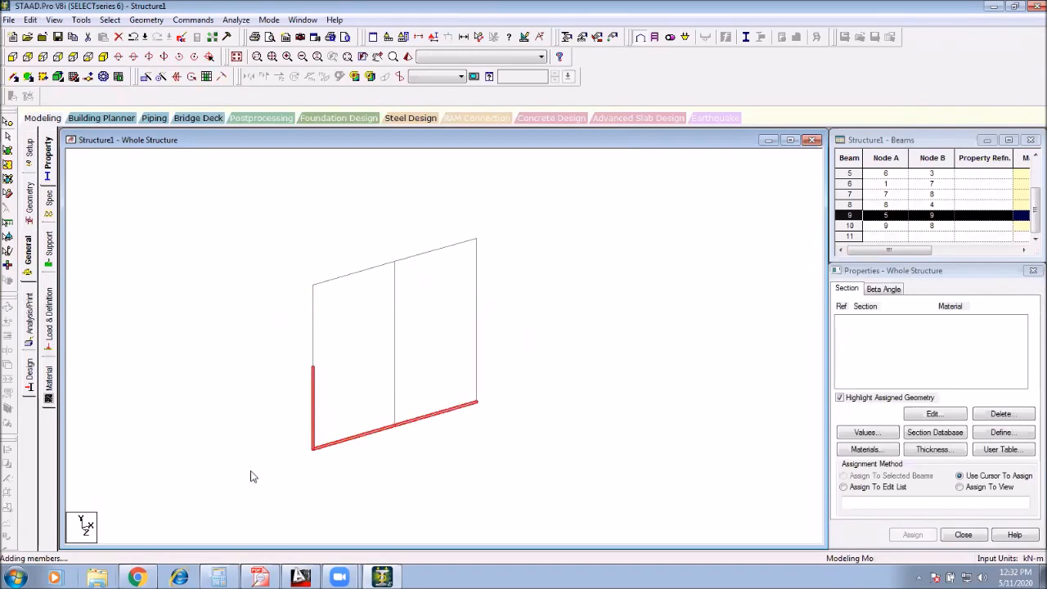
{"action": "left_click", "coordinate": [12, 56]}
{"action": "left_click_drag", "start_coordinate": [566, 321], "coordinate": [207, 438]}
{"action": "key", "text": "Delete"}
{"action": "key", "text": "Return"}
{"action": "left_click", "coordinate": [103, 56]}
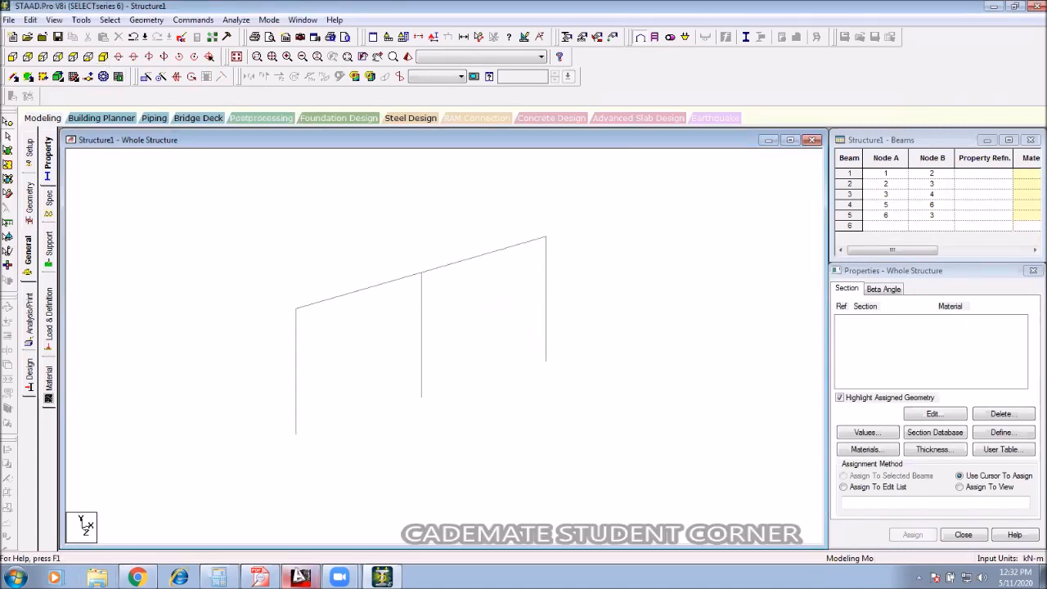
Step: Switch to the course syllabus in Free PDF Reader, review the Day 11 topics, and return to the STAAD.Pro model
{"action": "left_click", "coordinate": [260, 575]}
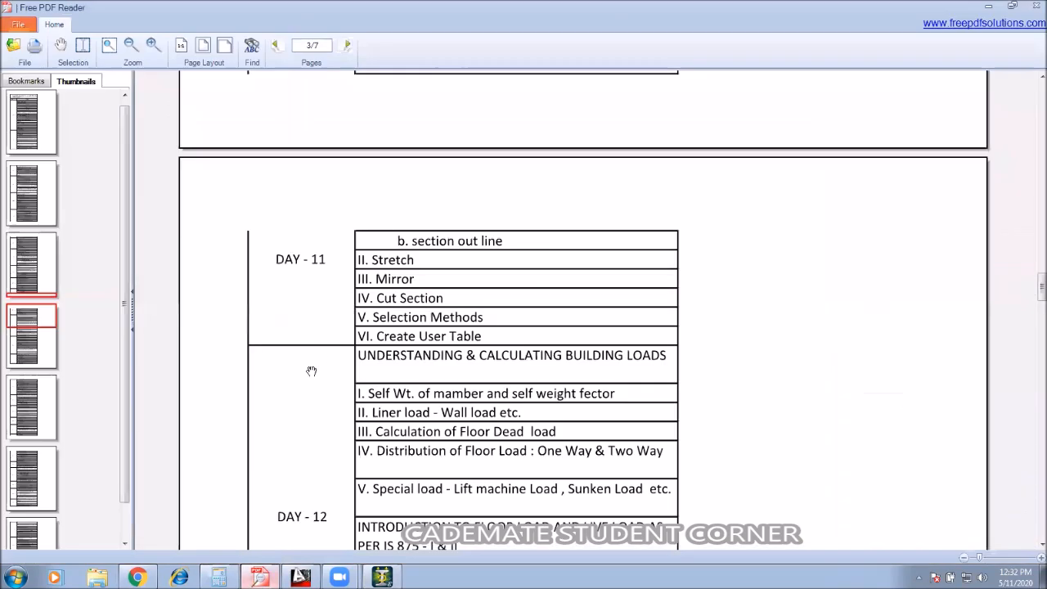
{"action": "scroll", "coordinate": [373, 379], "scroll_direction": "down", "scroll_amount": 1}
{"action": "scroll", "coordinate": [392, 360], "scroll_direction": "up", "scroll_amount": 1}
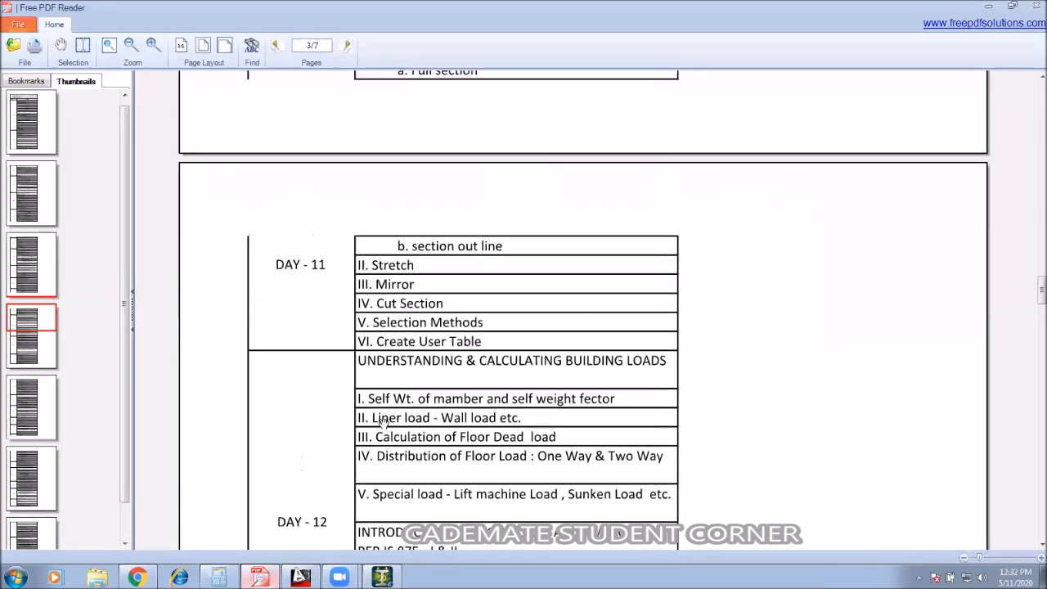
{"action": "scroll", "coordinate": [409, 342], "scroll_direction": "up", "scroll_amount": 2}
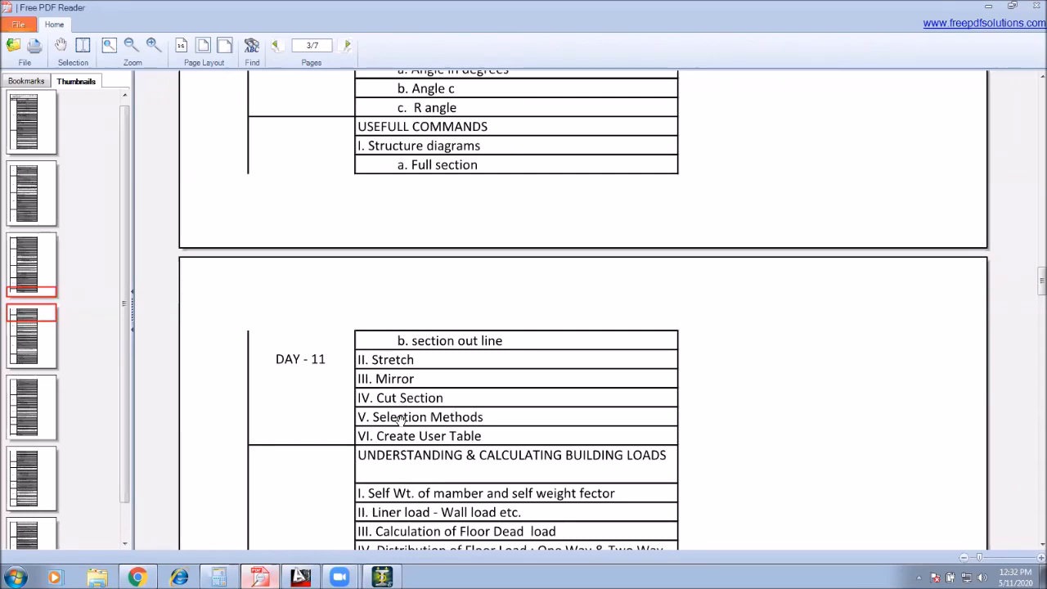
{"action": "left_click", "coordinate": [988, 7]}
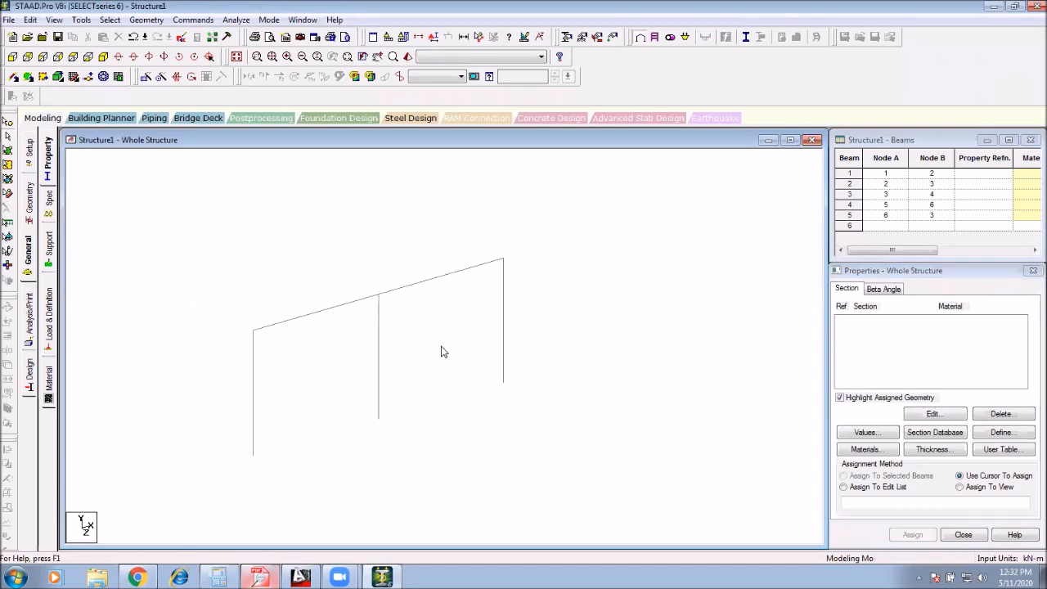
Step: Rotate the whole two-bay frame 90 degrees in Move mode about the vertical axis through nodes 2 and 1
{"action": "middle_click_drag", "start_coordinate": [463, 380], "coordinate": [475, 369]}
{"action": "scroll", "coordinate": [475, 385], "scroll_direction": "down", "scroll_amount": 1}
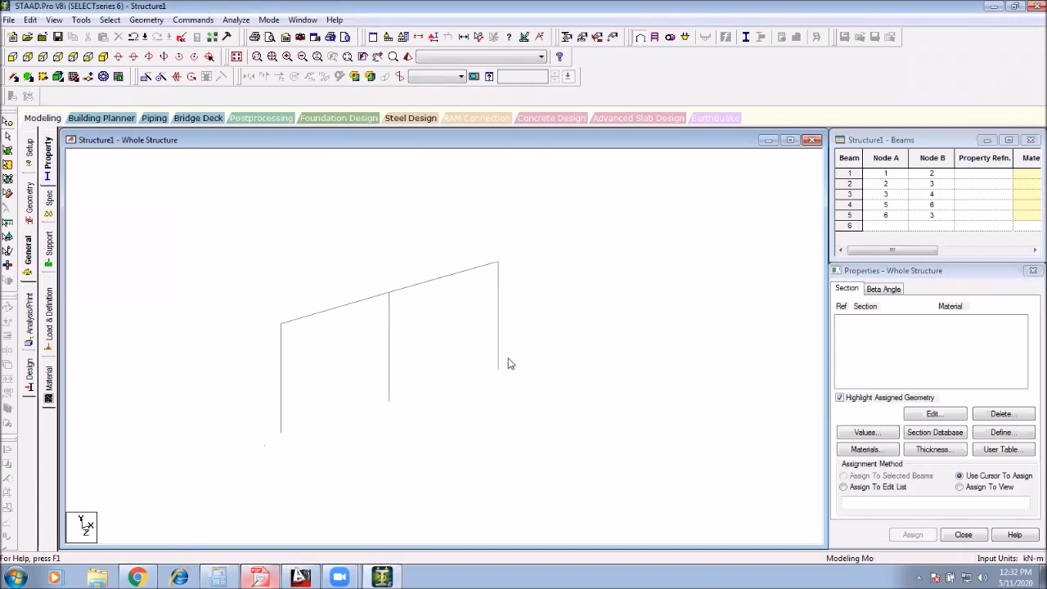
{"action": "left_click_drag", "start_coordinate": [590, 201], "coordinate": [175, 451]}
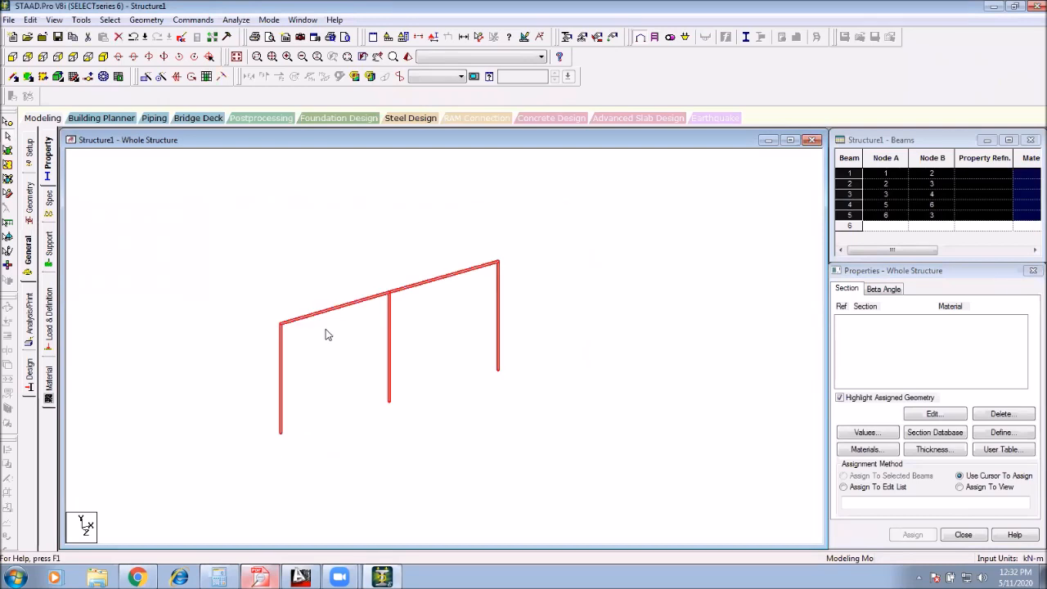
{"action": "left_click", "coordinate": [143, 20]}
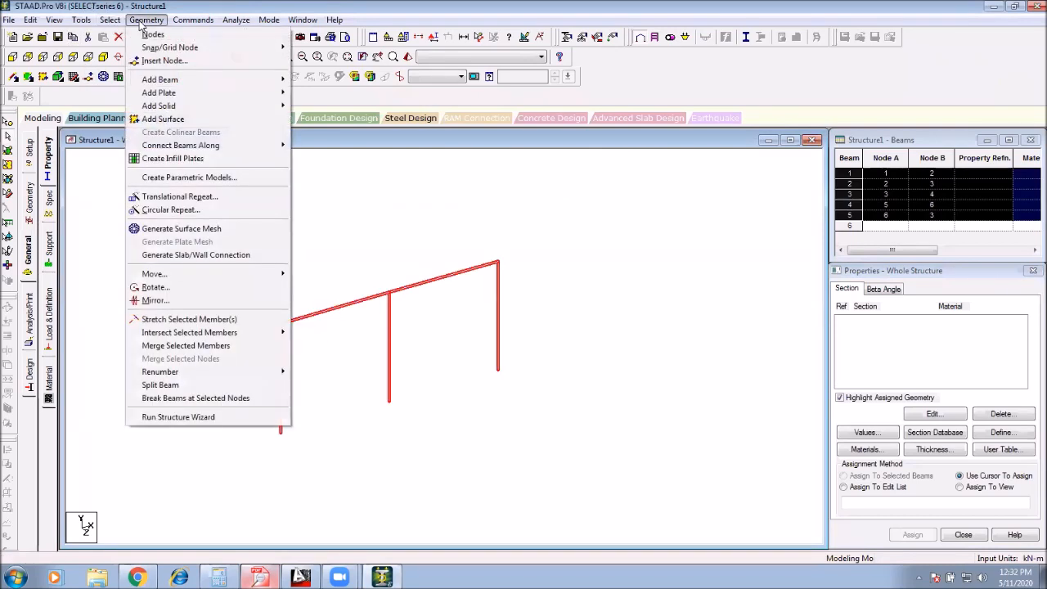
{"action": "left_click", "coordinate": [205, 290]}
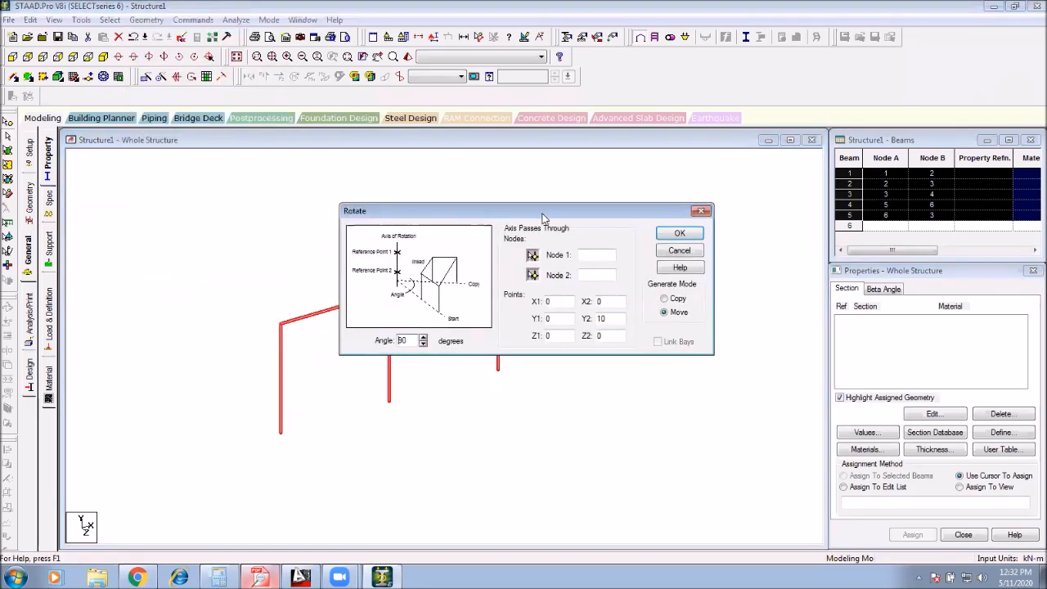
{"action": "left_click_drag", "start_coordinate": [543, 217], "coordinate": [701, 100]}
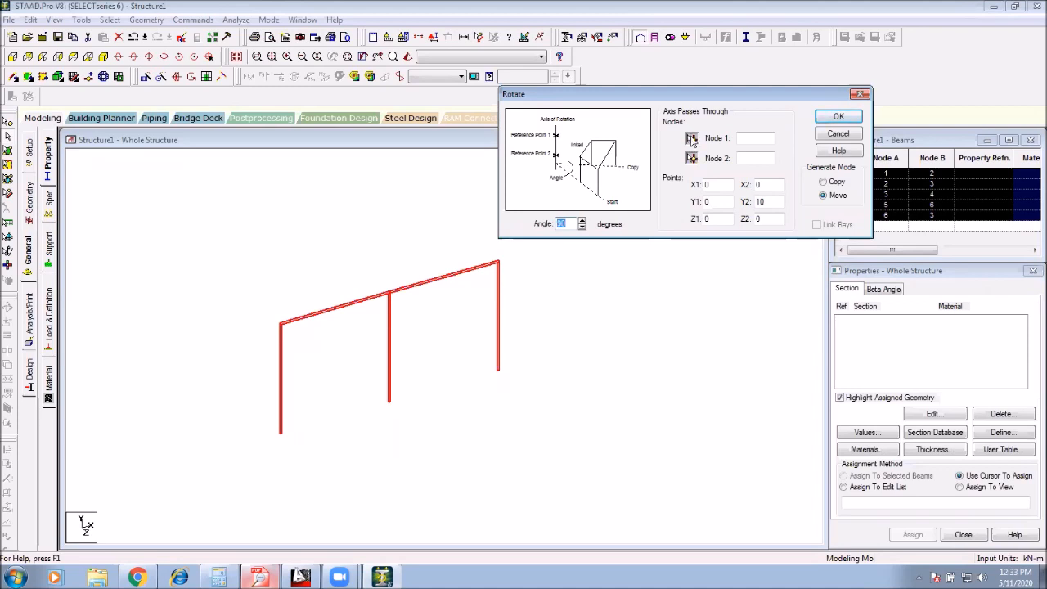
{"action": "left_click", "coordinate": [692, 139]}
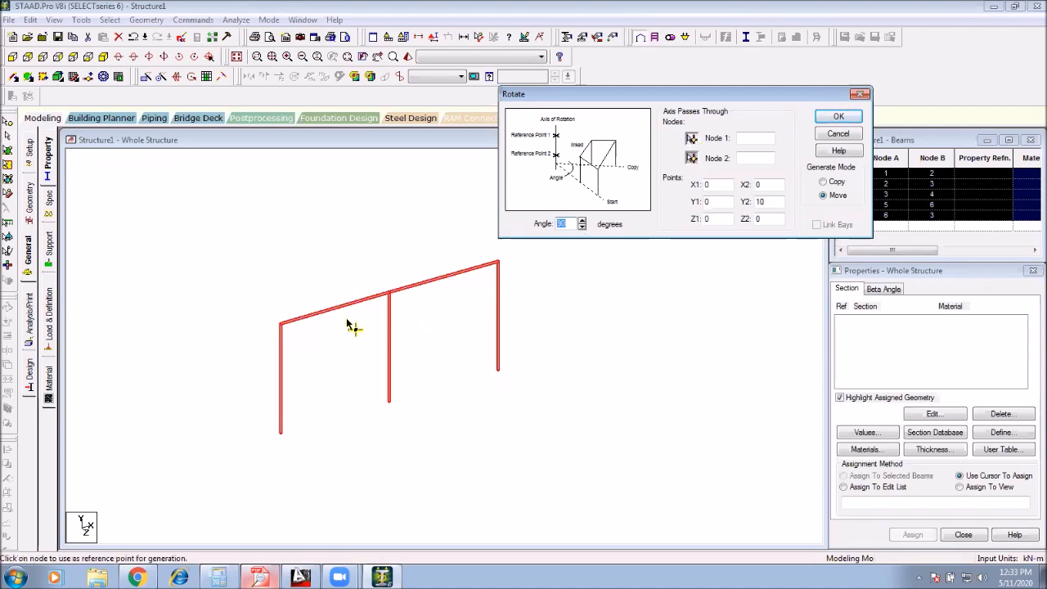
{"action": "left_click", "coordinate": [282, 327]}
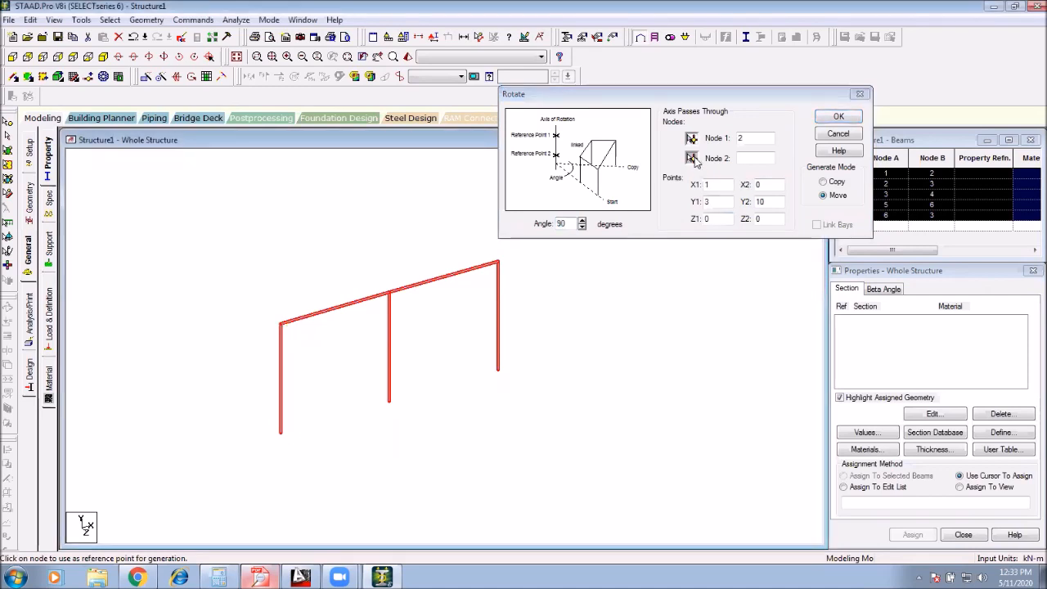
{"action": "left_click", "coordinate": [286, 433]}
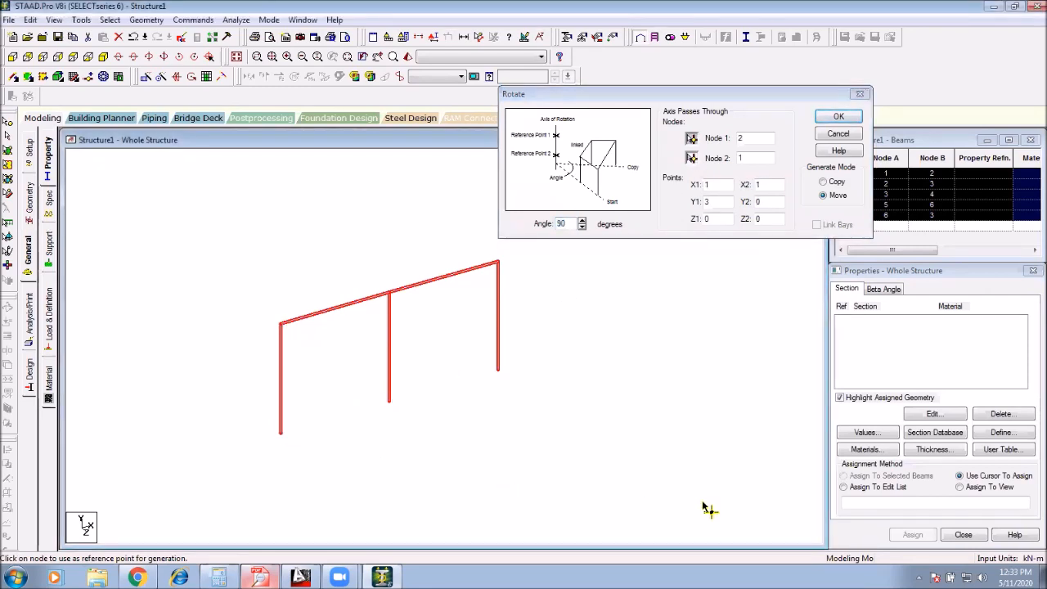
{"action": "left_click", "coordinate": [740, 138]}
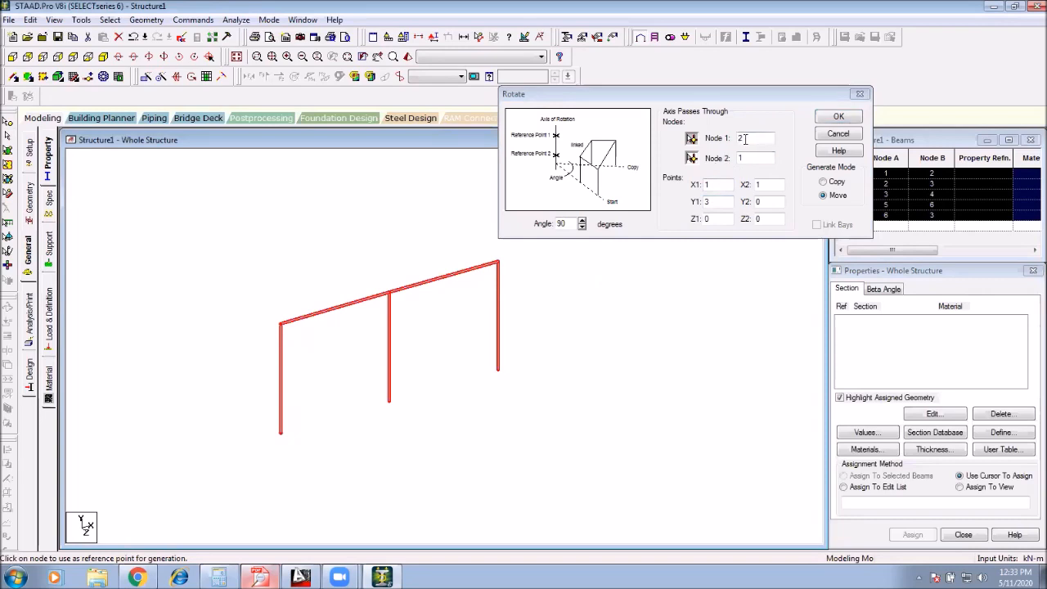
{"action": "left_click", "coordinate": [838, 117]}
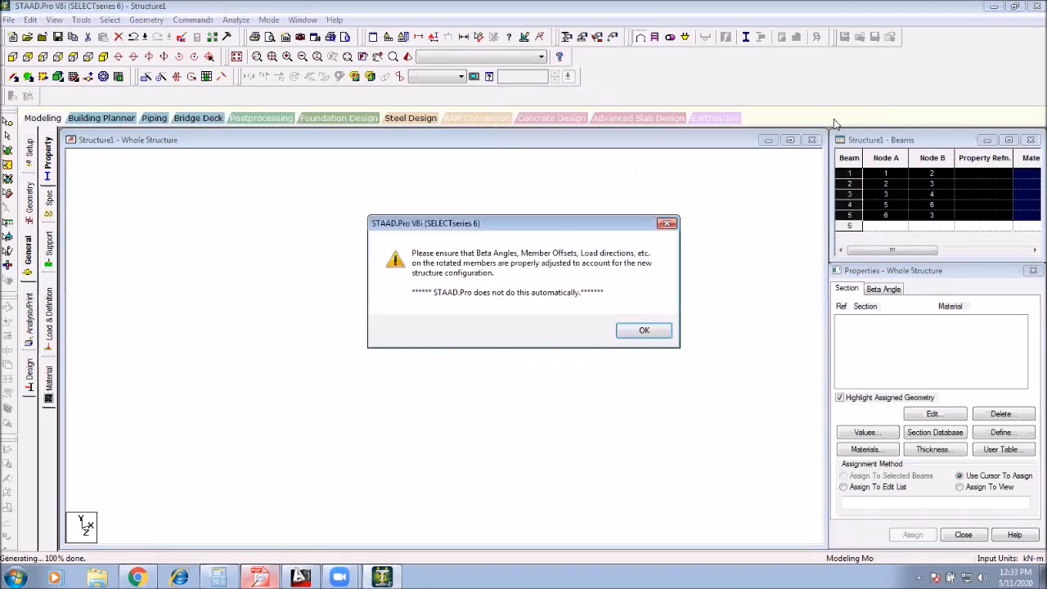
{"action": "left_click", "coordinate": [642, 335]}
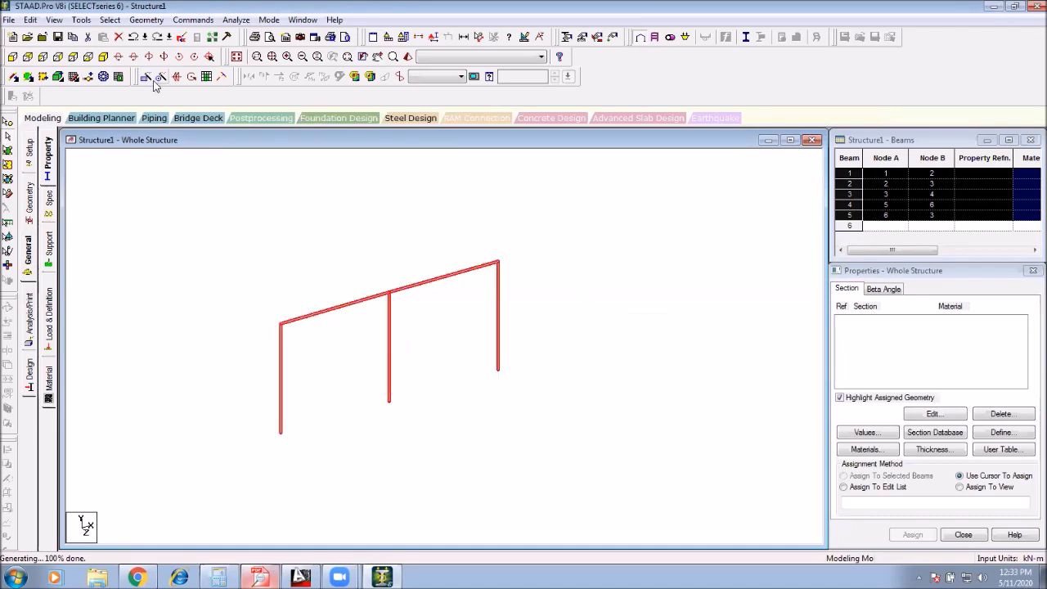
Step: Set up a 90-degree rotation of the two-bay frame about the axis through base nodes 5 and 1
{"action": "left_click", "coordinate": [147, 20]}
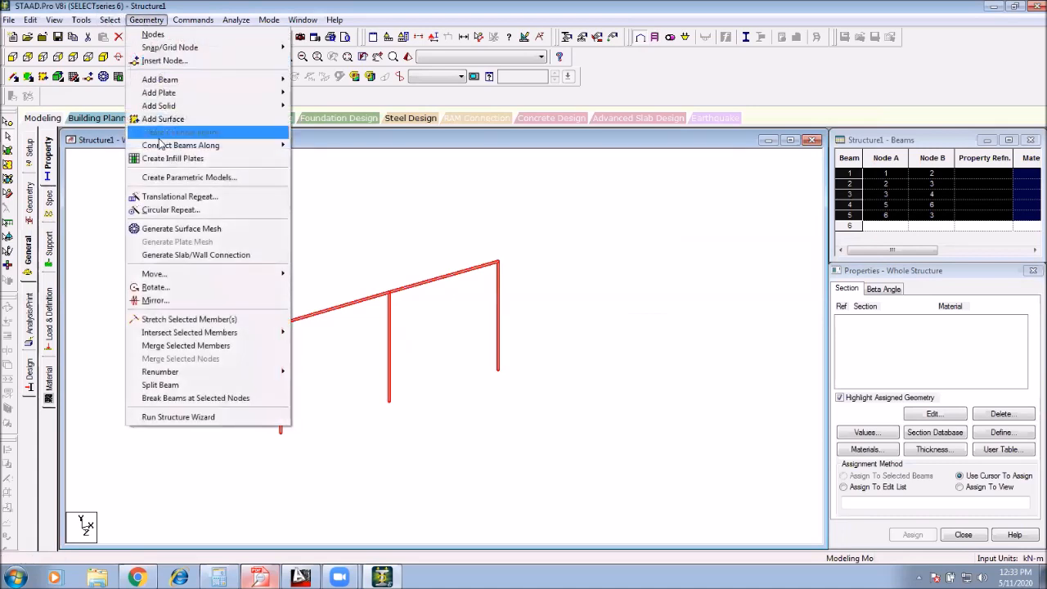
{"action": "left_click", "coordinate": [154, 288]}
{"action": "left_click_drag", "start_coordinate": [615, 217], "coordinate": [850, 118]}
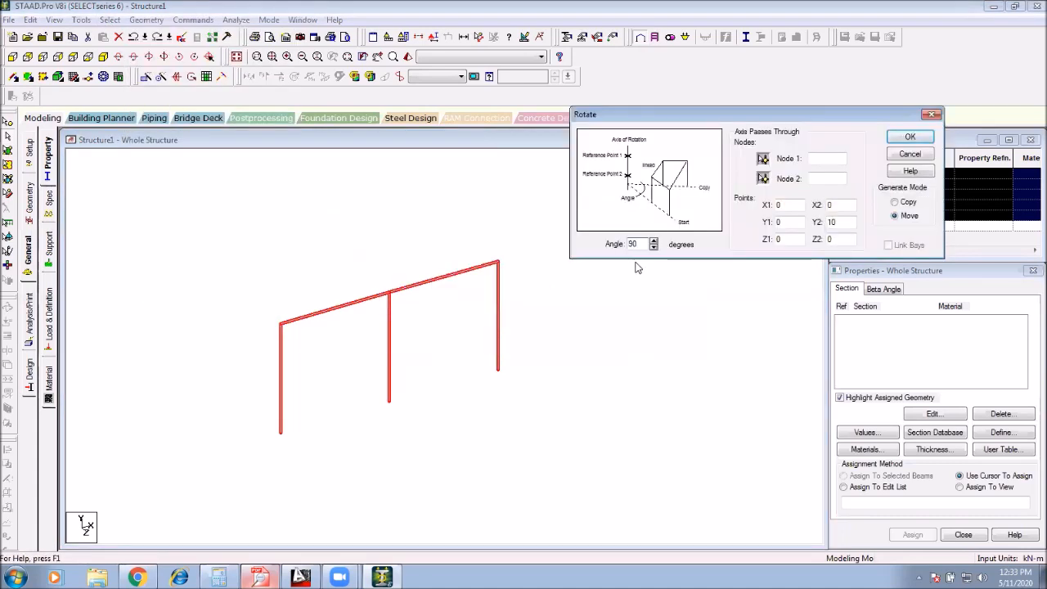
{"action": "double_click", "coordinate": [633, 243]}
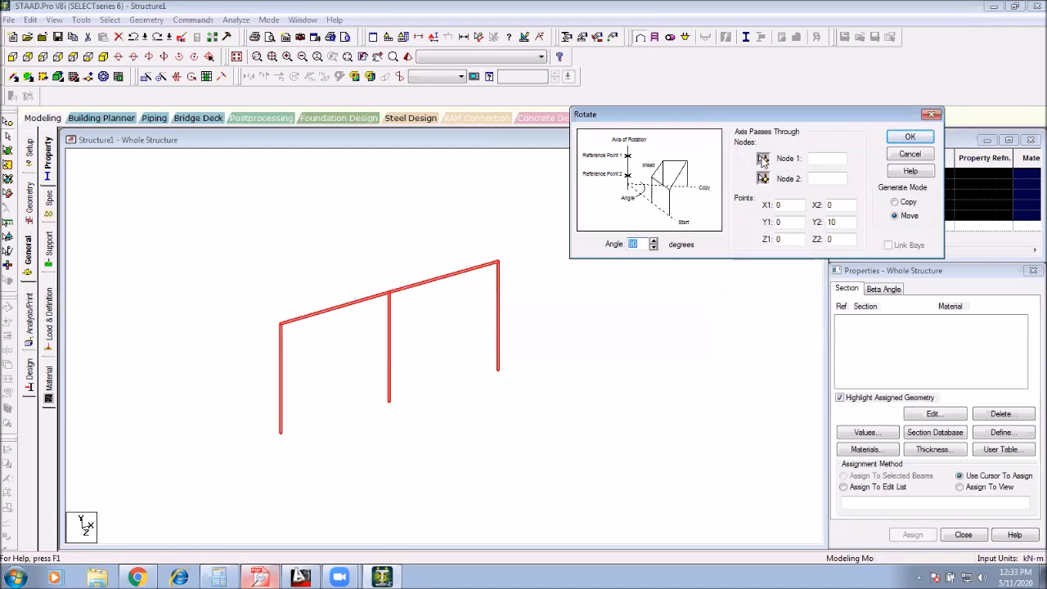
{"action": "left_click", "coordinate": [762, 159]}
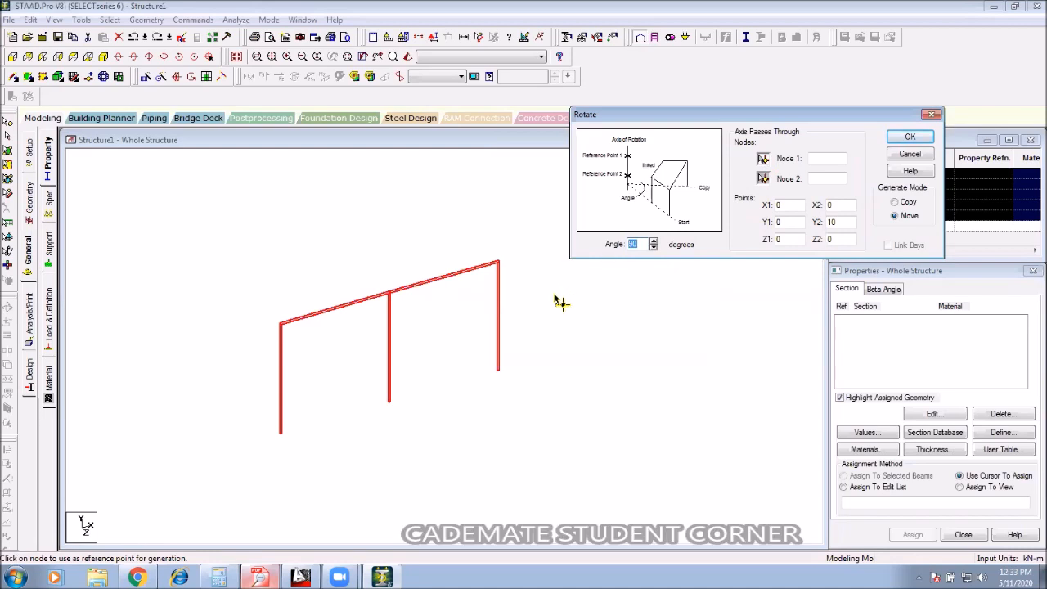
{"action": "left_click", "coordinate": [498, 370]}
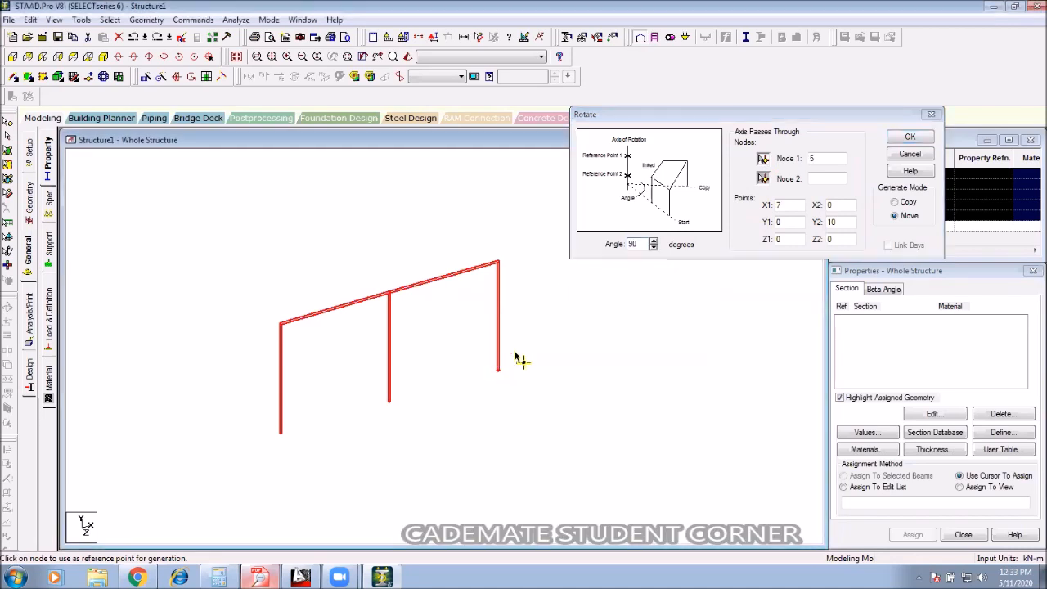
{"action": "left_click", "coordinate": [762, 178]}
{"action": "left_click", "coordinate": [280, 433]}
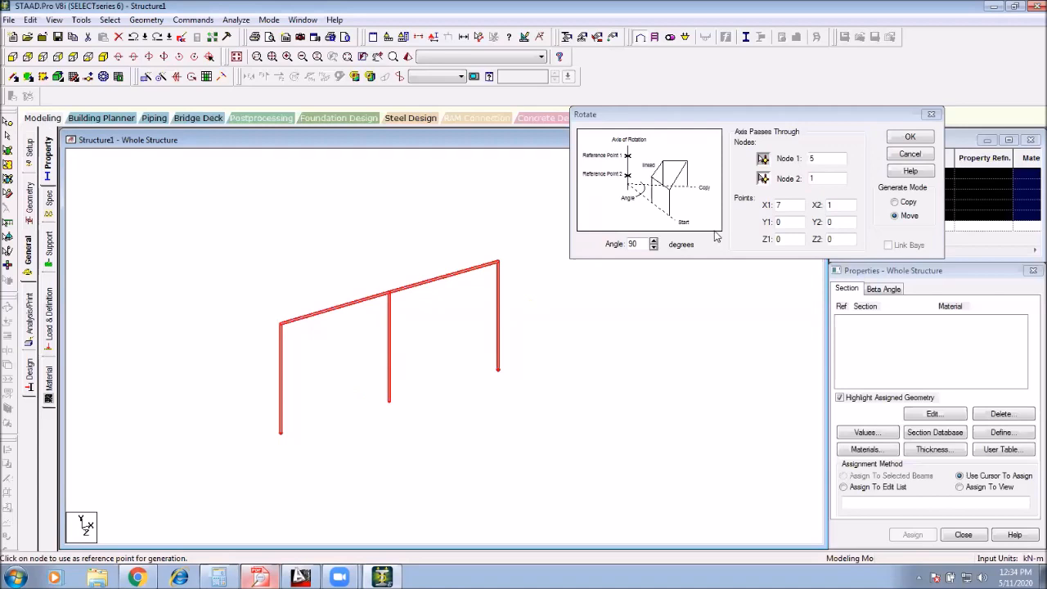
{"action": "left_click", "coordinate": [767, 165]}
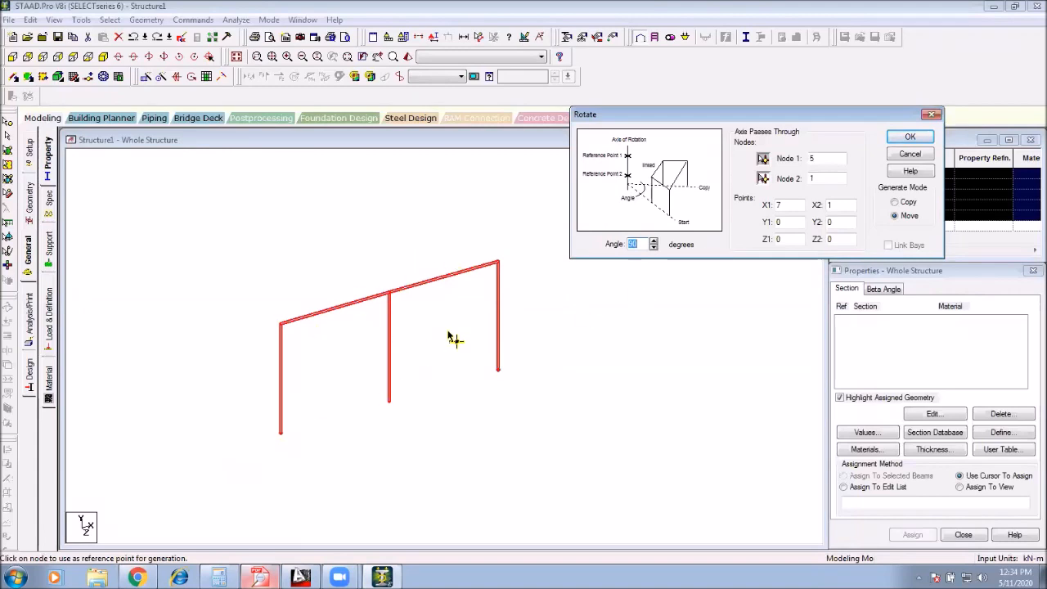
Step: Generate the rotated frame in Copy mode and clear the member selection
{"action": "left_click", "coordinate": [907, 202]}
{"action": "left_click", "coordinate": [928, 141]}
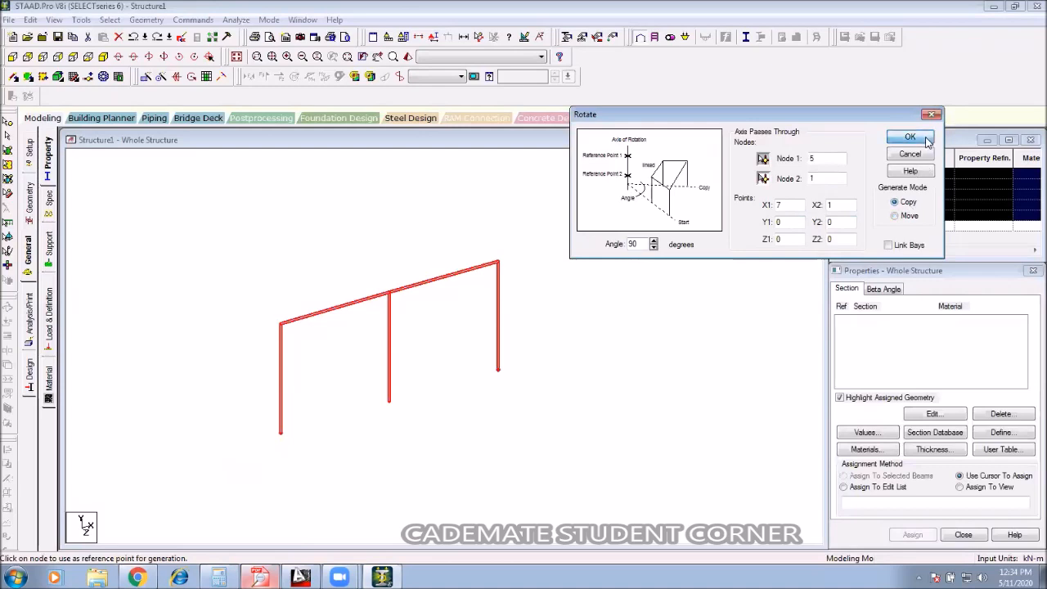
{"action": "left_click", "coordinate": [643, 333]}
{"action": "scroll", "coordinate": [362, 373], "scroll_direction": "up", "scroll_amount": 2}
{"action": "middle_click_drag", "start_coordinate": [362, 373], "coordinate": [418, 425]}
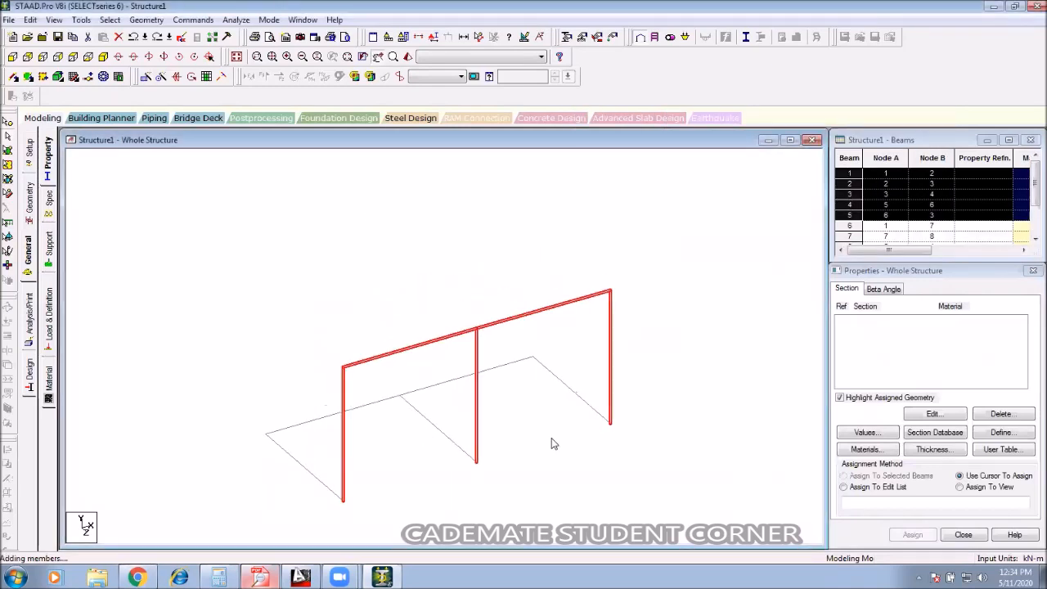
{"action": "left_click", "coordinate": [636, 408]}
{"action": "left_click_drag", "start_coordinate": [363, 495], "coordinate": [309, 520]}
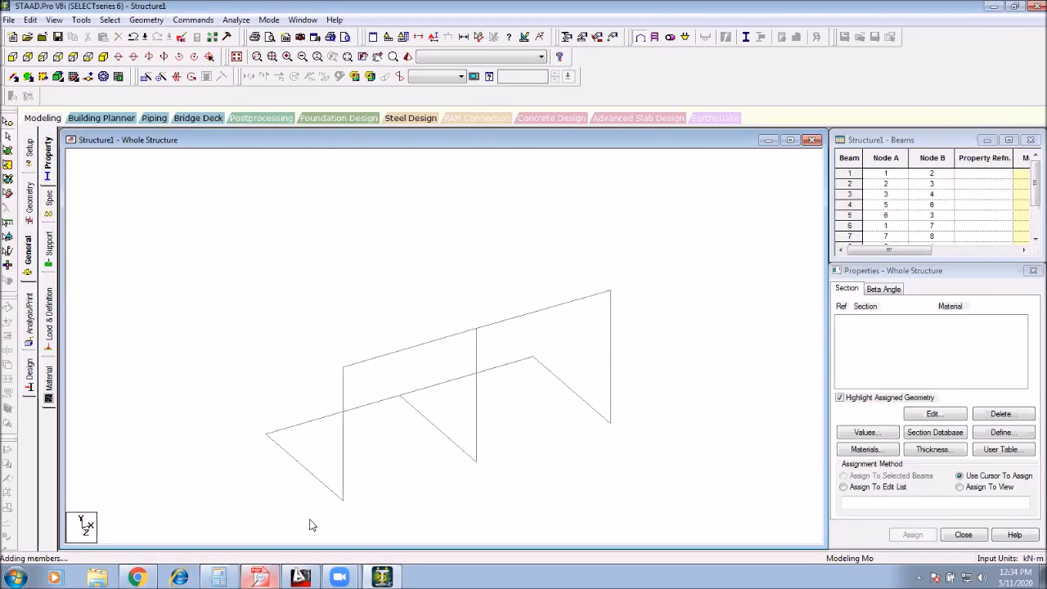
Step: Select all five members of the upright two-bay frame and set up a rotation of -90 degrees
{"action": "left_click", "coordinate": [580, 317]}
{"action": "left_click", "coordinate": [611, 319]}
{"action": "left_click", "coordinate": [478, 347]}
{"action": "left_click", "coordinate": [456, 338]}
{"action": "left_click", "coordinate": [343, 397]}
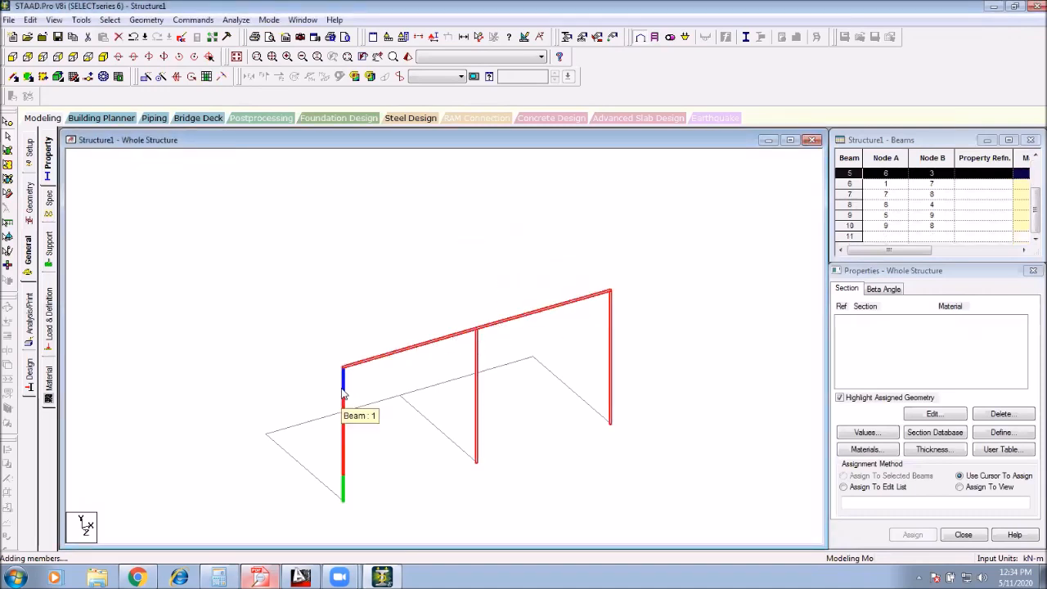
{"action": "left_click", "coordinate": [145, 19]}
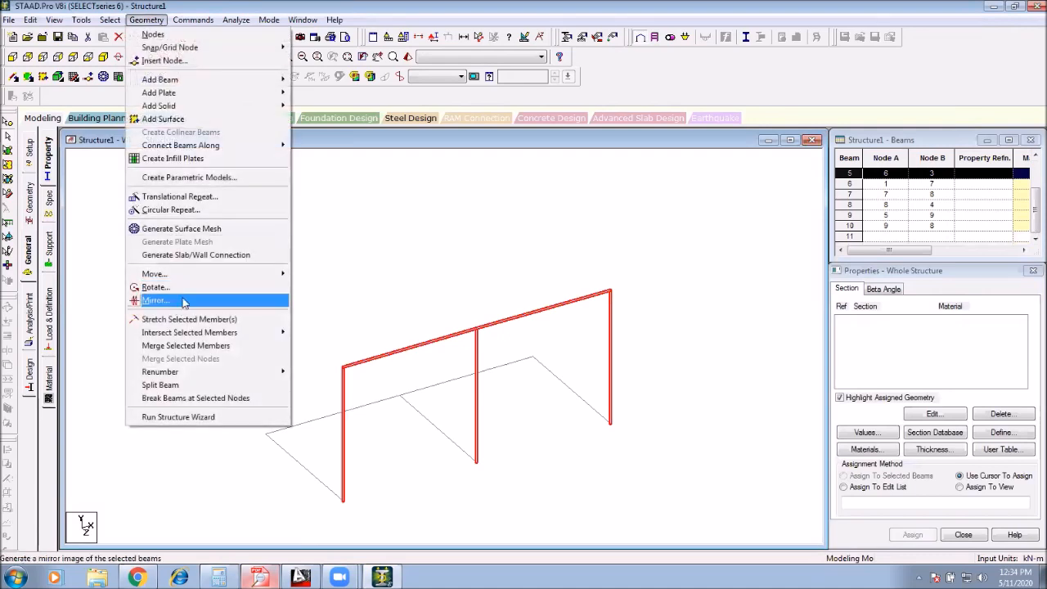
{"action": "left_click", "coordinate": [180, 293]}
{"action": "double_click", "coordinate": [399, 343]}
{"action": "key", "text": "BackSpace"}
{"action": "type", "text": "-90"}
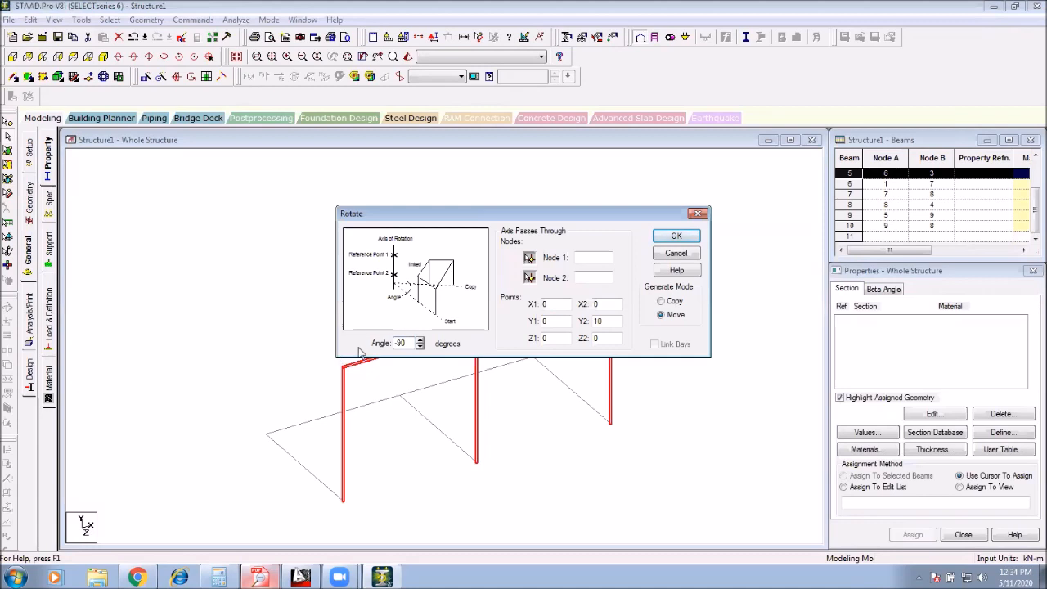
Step: Generate the rotation in Copy mode about the axis through base nodes 5 and 1, and clear the member selection
{"action": "left_click", "coordinate": [530, 258]}
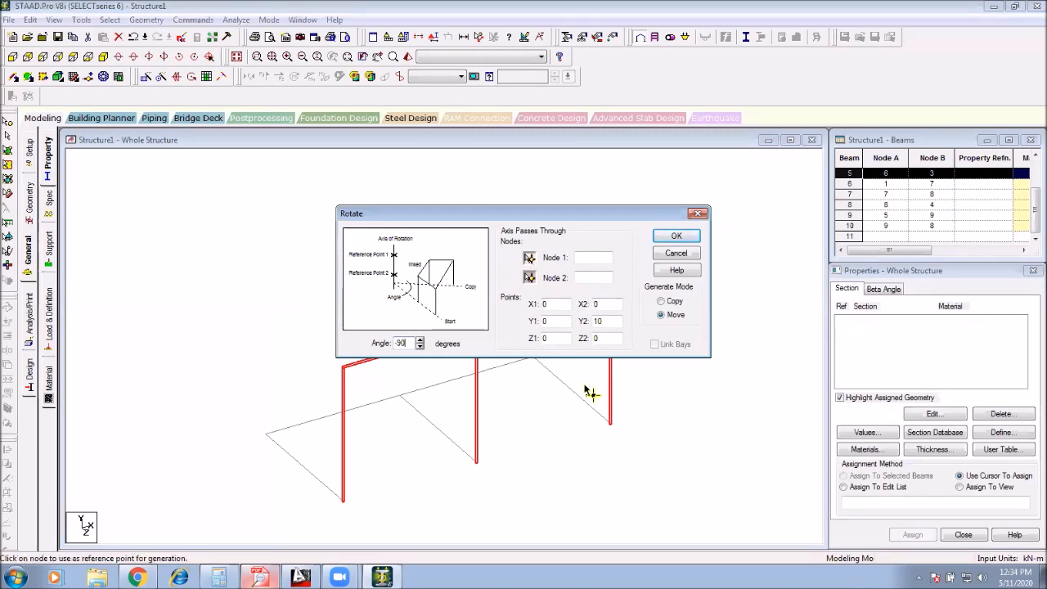
{"action": "left_click", "coordinate": [610, 424]}
{"action": "left_click", "coordinate": [530, 278]}
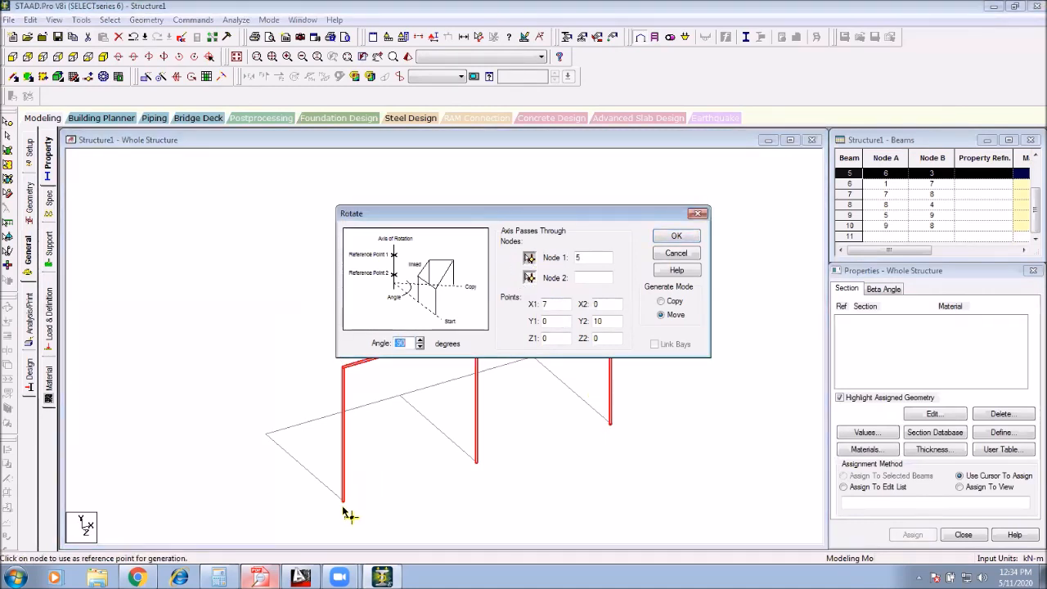
{"action": "left_click", "coordinate": [343, 501]}
{"action": "left_click", "coordinate": [672, 301]}
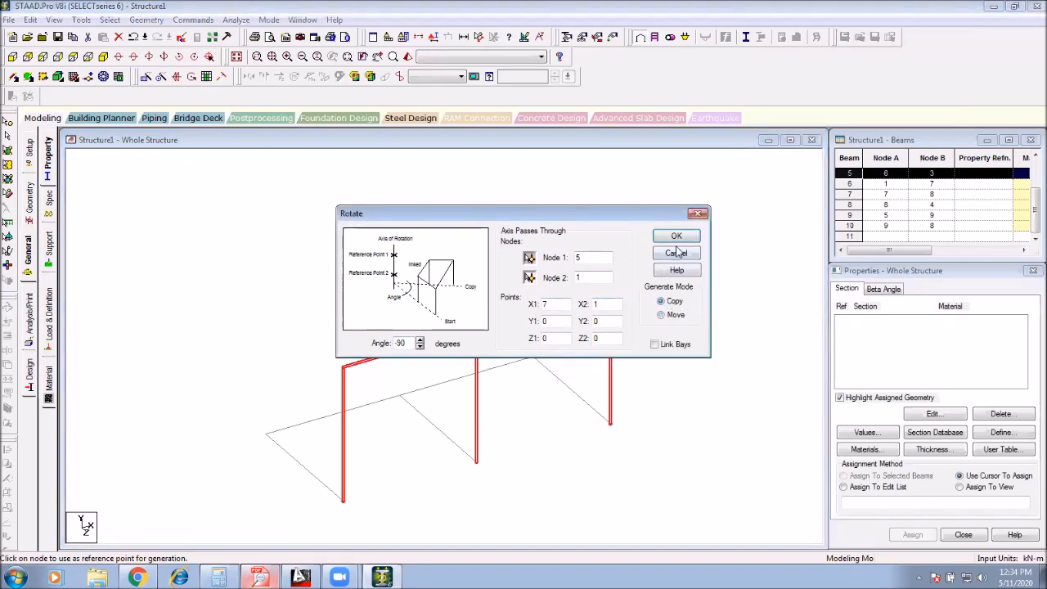
{"action": "left_click", "coordinate": [676, 236]}
{"action": "left_click", "coordinate": [645, 332]}
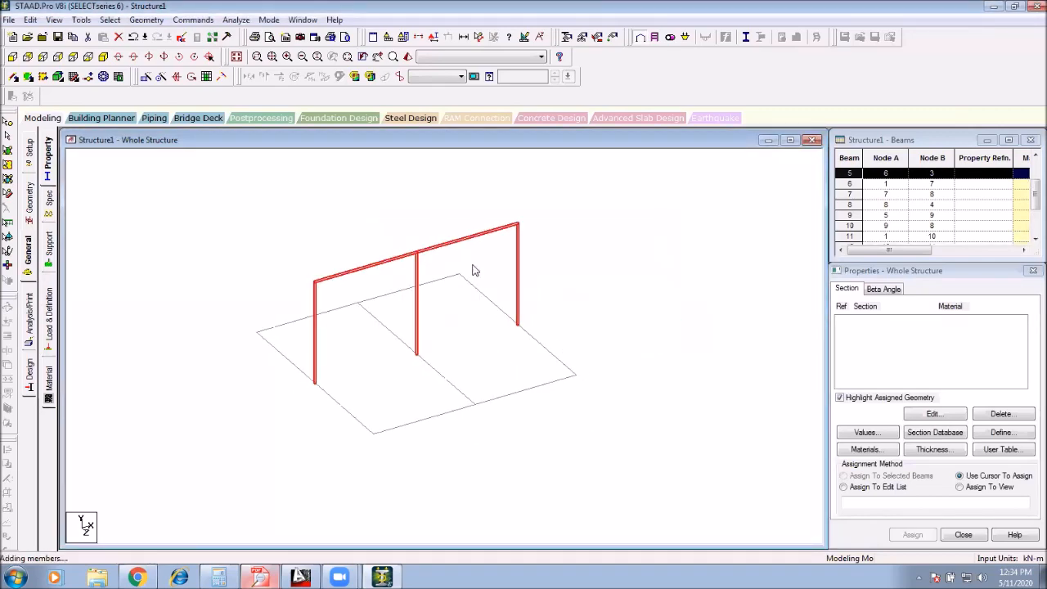
{"action": "left_click", "coordinate": [570, 369]}
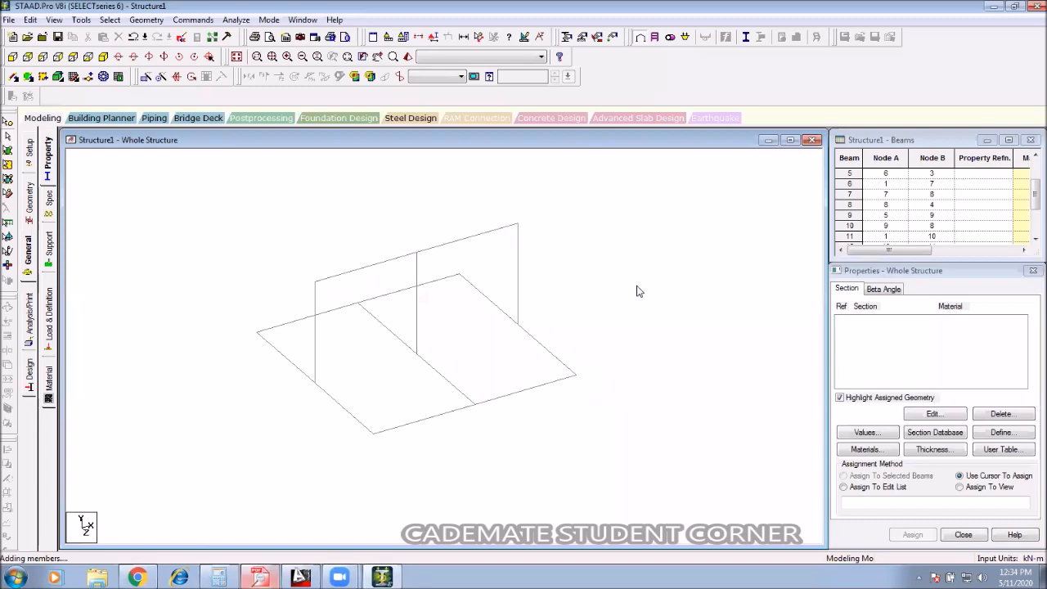
Step: Switch to the course syllabus in Free PDF Reader, review the Day 11 to Day 15 topics, and close it
{"action": "left_click", "coordinate": [259, 578]}
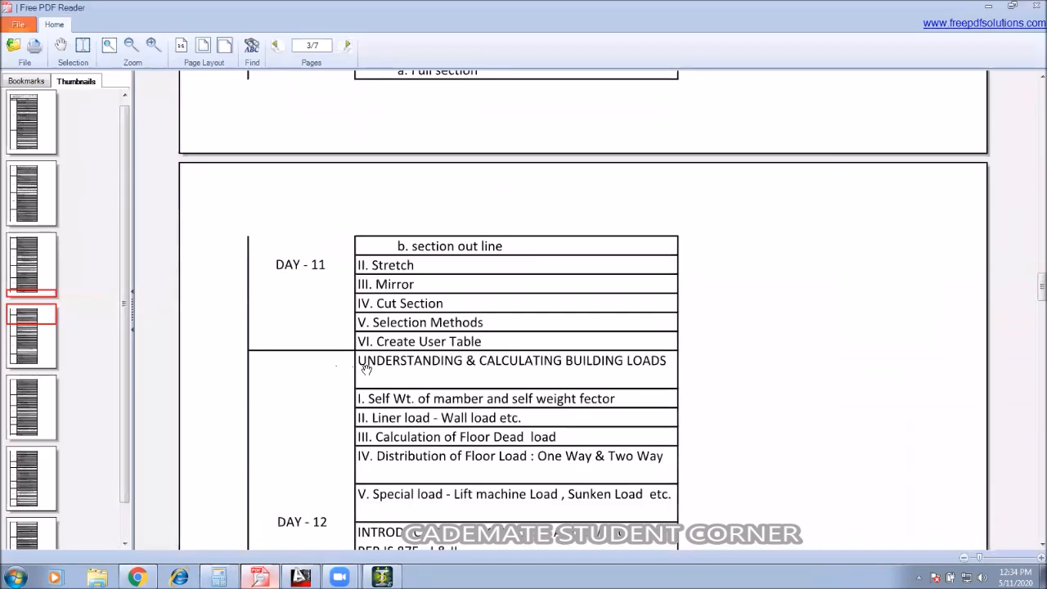
{"action": "scroll", "coordinate": [366, 374], "scroll_direction": "down", "scroll_amount": 9}
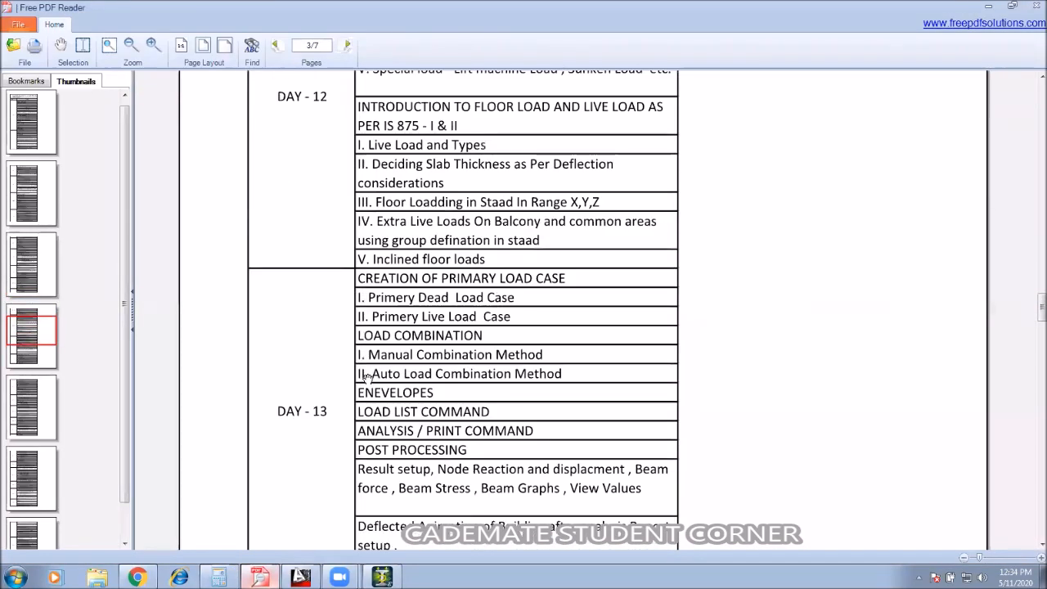
{"action": "scroll", "coordinate": [360, 408], "scroll_direction": "down", "scroll_amount": 3}
{"action": "scroll", "coordinate": [360, 409], "scroll_direction": "down", "scroll_amount": 8}
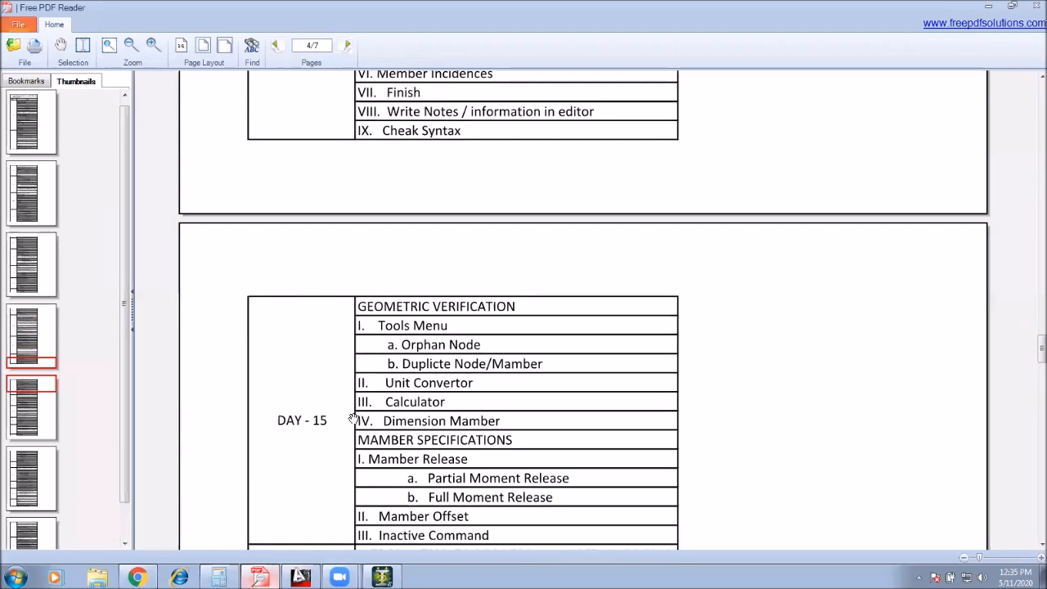
{"action": "scroll", "coordinate": [399, 419], "scroll_direction": "up", "scroll_amount": 2}
{"action": "scroll", "coordinate": [399, 420], "scroll_direction": "up", "scroll_amount": 8}
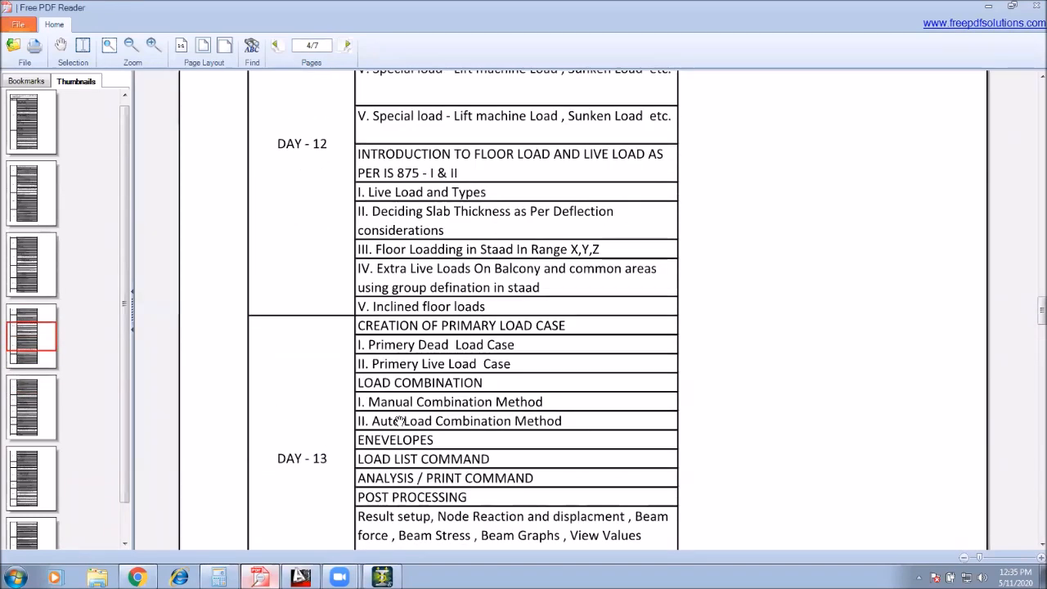
{"action": "scroll", "coordinate": [399, 420], "scroll_direction": "up", "scroll_amount": 10}
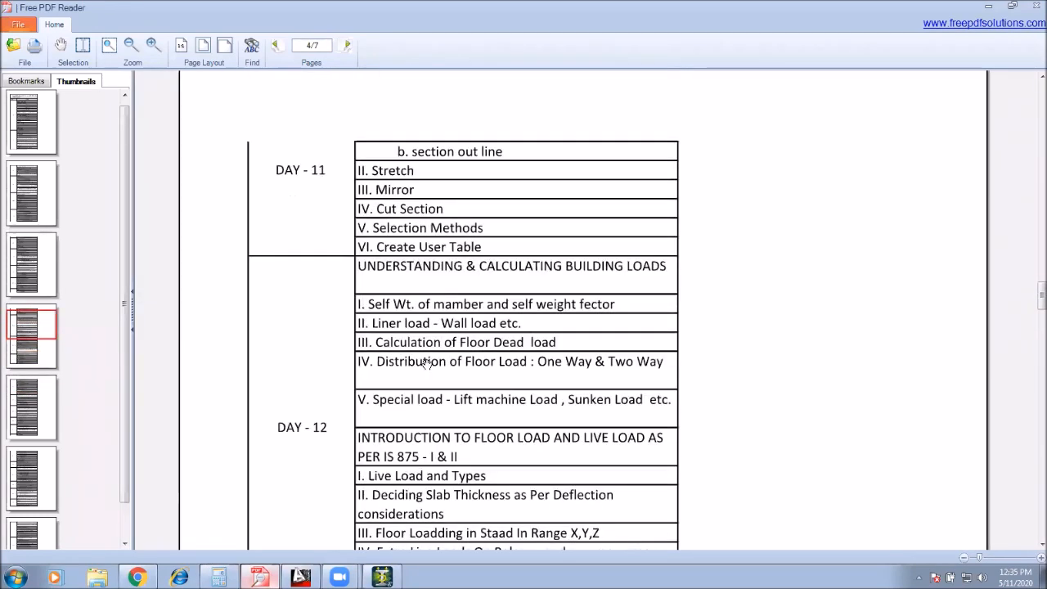
{"action": "left_click", "coordinate": [1033, 5]}
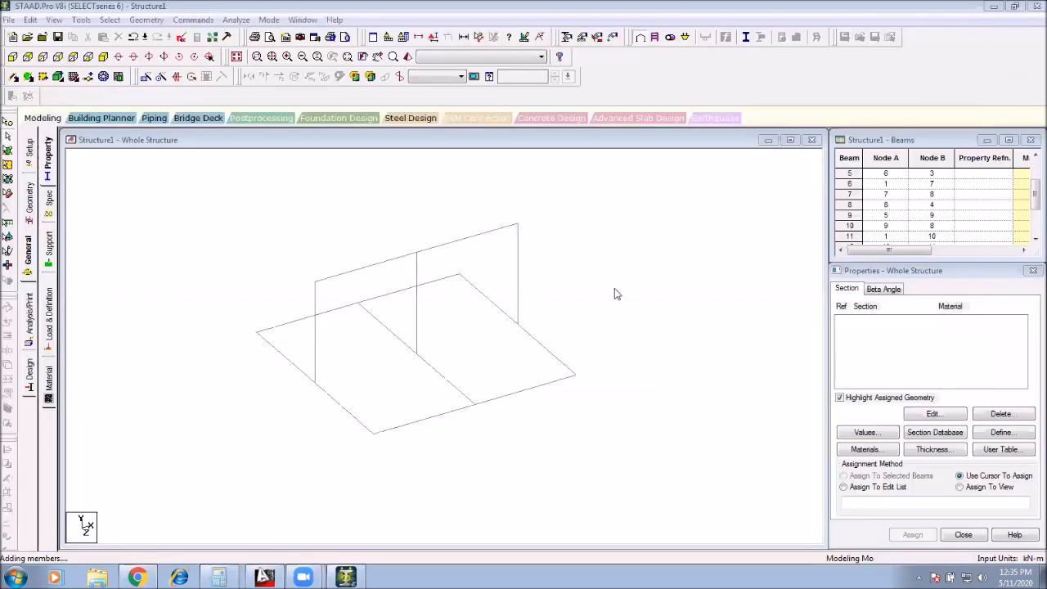
Step: Close the STAAD.Pro model and refresh the Windows desktop
{"action": "left_click", "coordinate": [1032, 5]}
{"action": "left_click", "coordinate": [530, 315]}
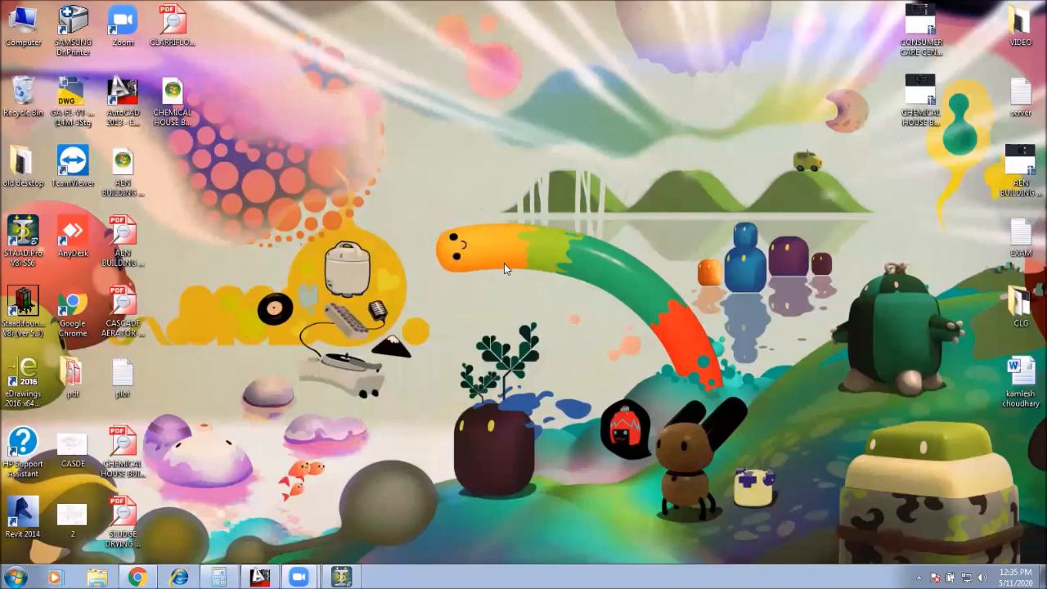
{"action": "right_click", "coordinate": [482, 211]}
{"action": "right_click", "coordinate": [406, 199]}
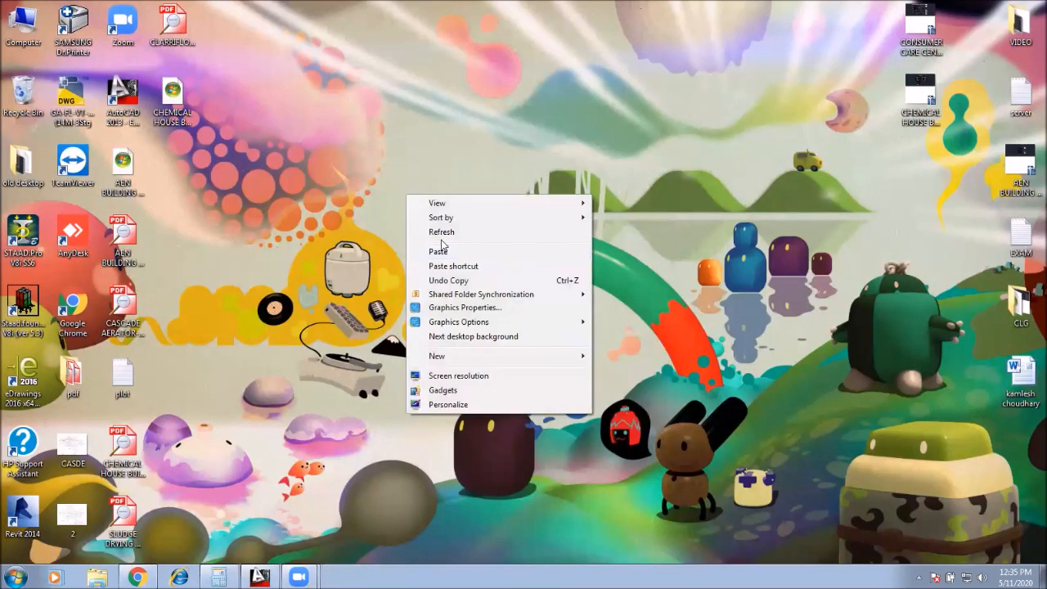
{"action": "left_click", "coordinate": [448, 235]}
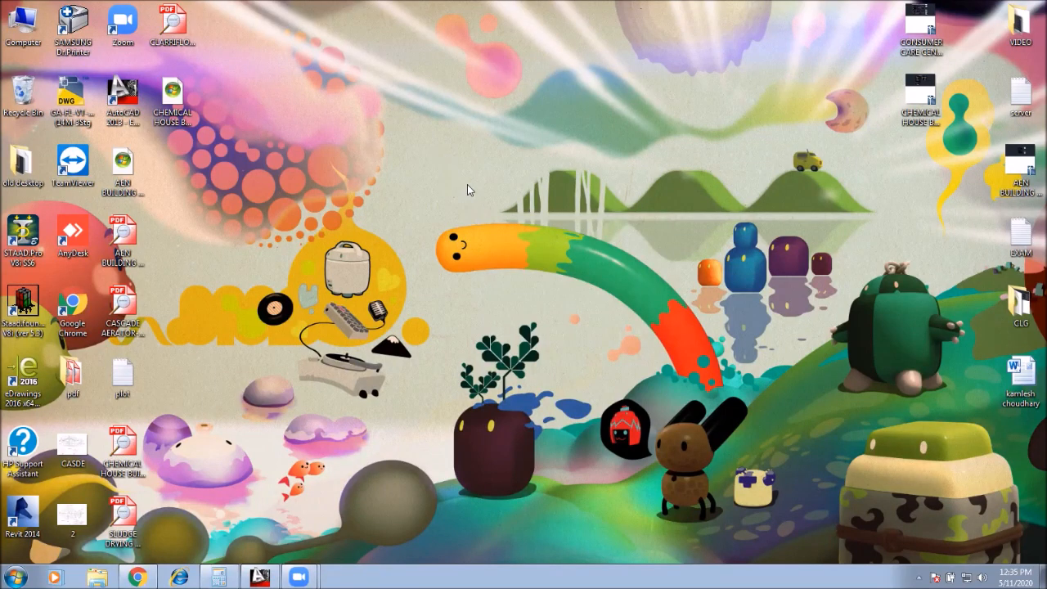
Step: Launch STAAD.Pro and create a new Space model named Structure1 in meters and kilonewtons, starting with Add Beam
{"action": "double_click", "coordinate": [16, 238]}
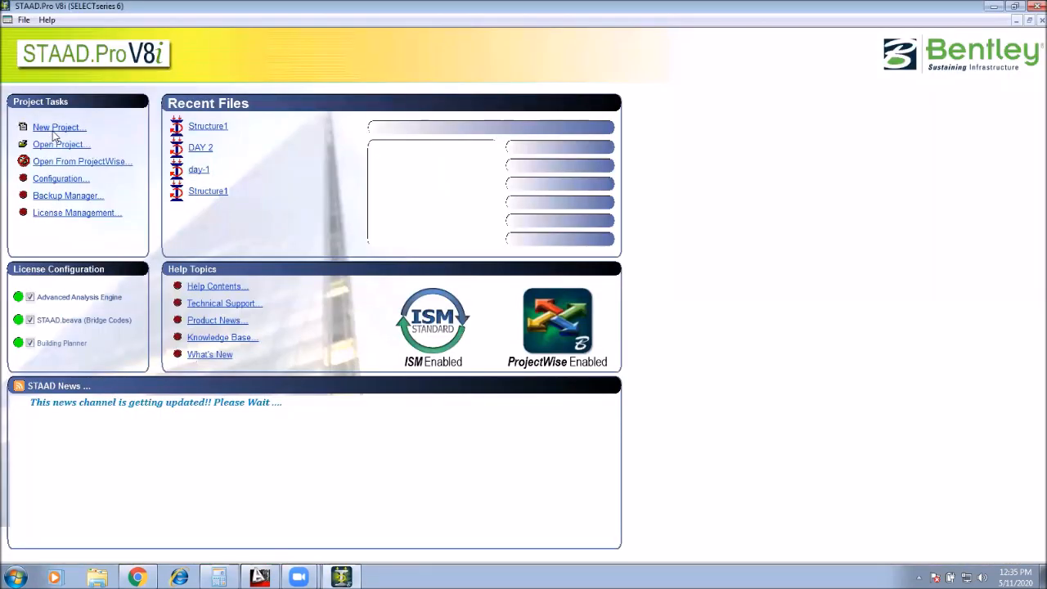
{"action": "left_click", "coordinate": [54, 129]}
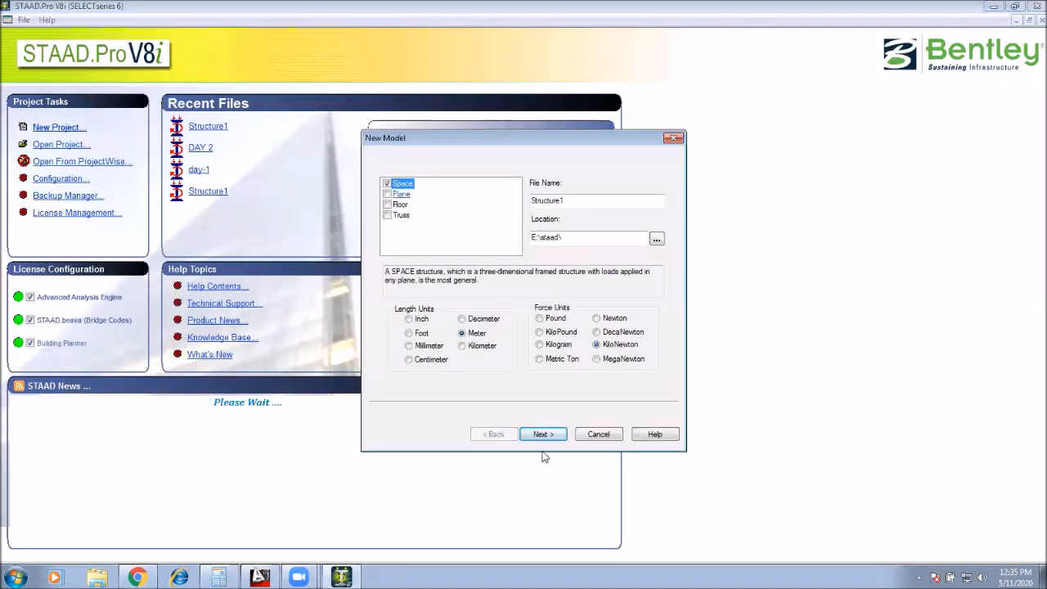
{"action": "left_click", "coordinate": [543, 434]}
{"action": "left_click", "coordinate": [546, 330]}
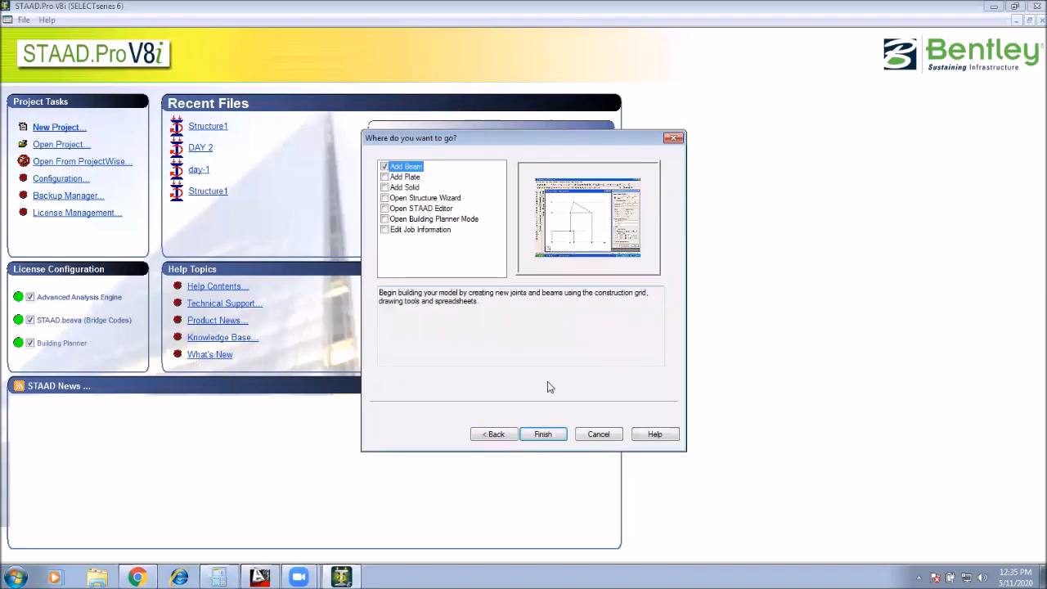
{"action": "left_click", "coordinate": [543, 435]}
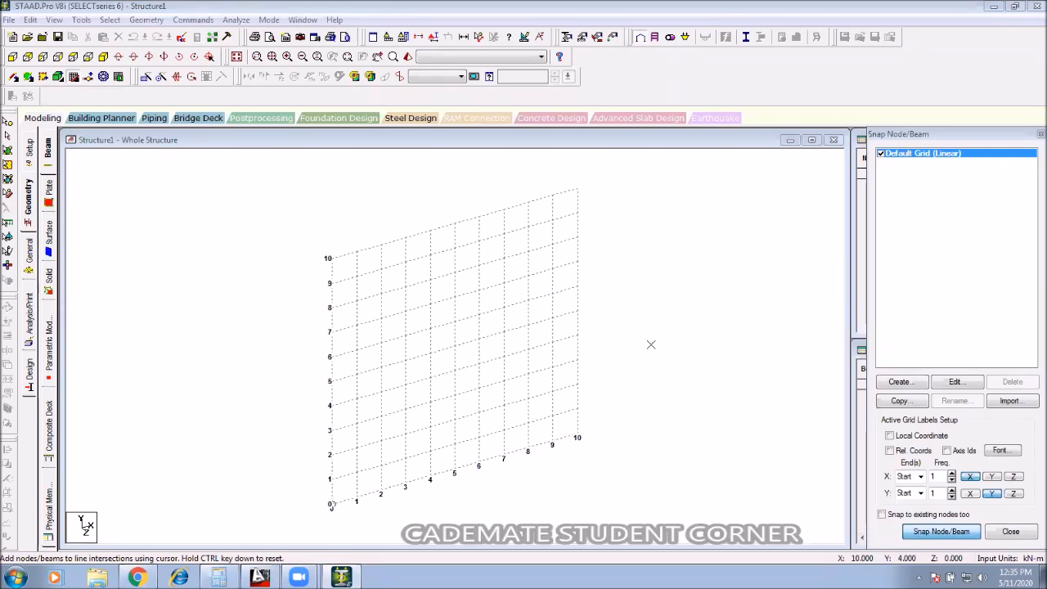
Step: Close the snap grid and create the first node at coordinates 0, 0, 0 in the node table
{"action": "left_click_drag", "start_coordinate": [981, 134], "coordinate": [951, 80]}
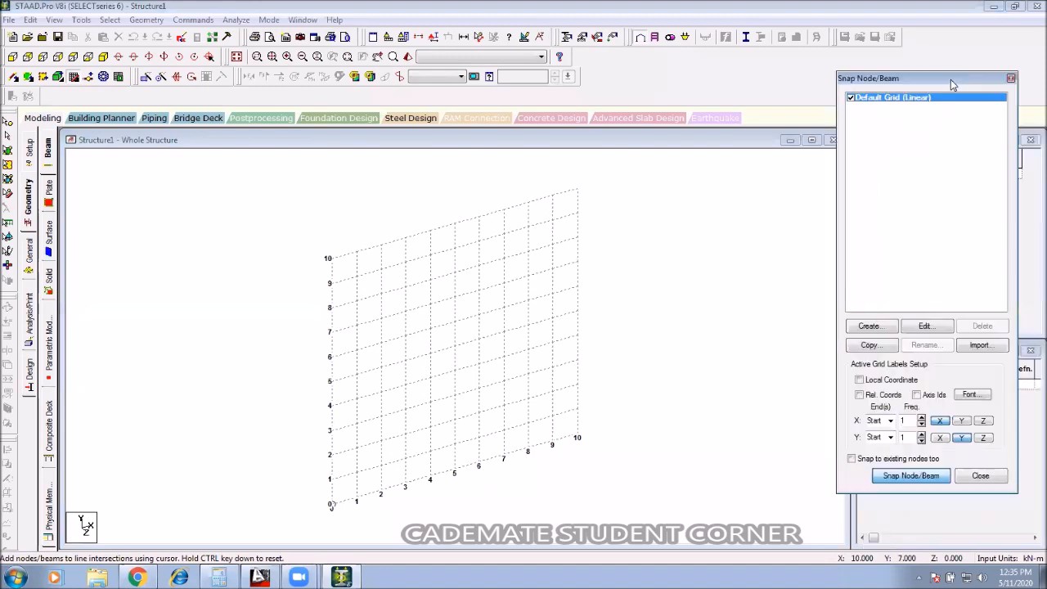
{"action": "left_click", "coordinate": [1011, 78]}
{"action": "left_click", "coordinate": [909, 175]}
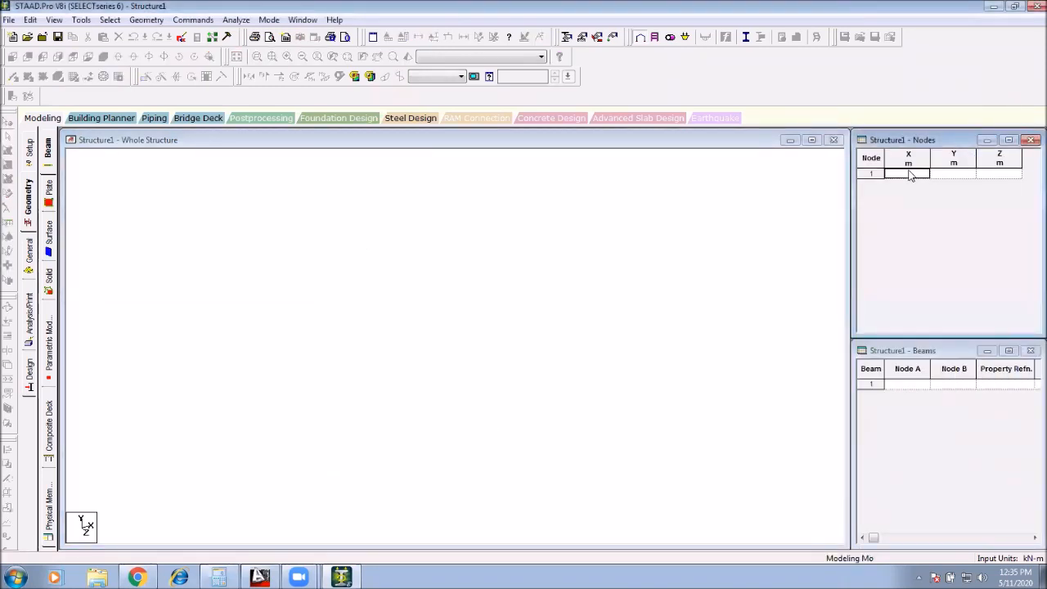
{"action": "type", "text": "0"}
{"action": "key", "text": "Tab"}
{"action": "type", "text": "0"}
{"action": "key", "text": "Tab"}
{"action": "type", "text": "0"}
{"action": "left_click", "coordinate": [469, 355]}
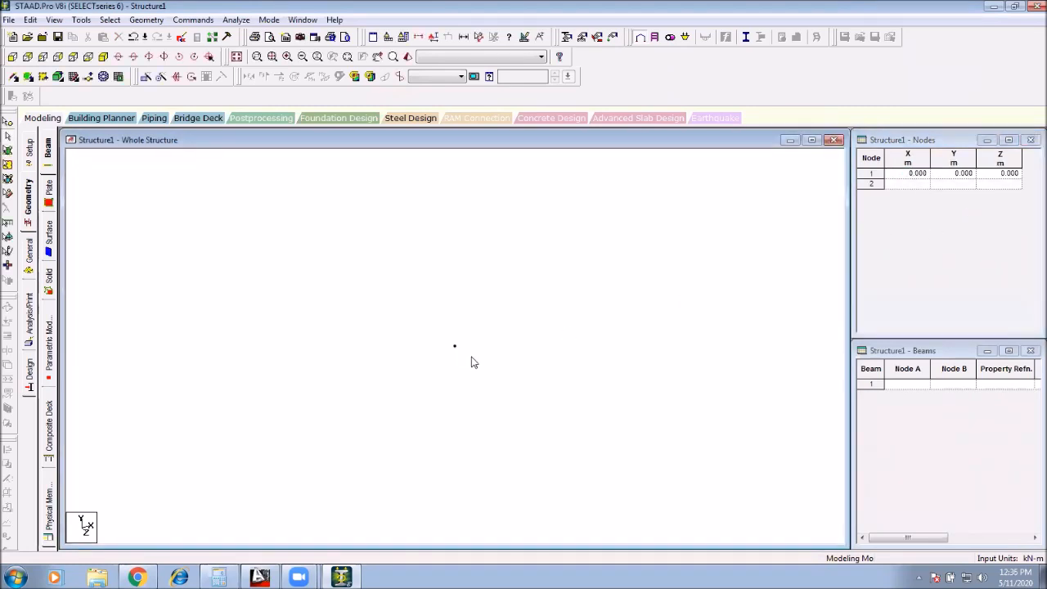
Step: Copy the origin node and paste it with a move of 3.5 m in X
{"action": "left_click", "coordinate": [6, 121]}
{"action": "left_click", "coordinate": [433, 333]}
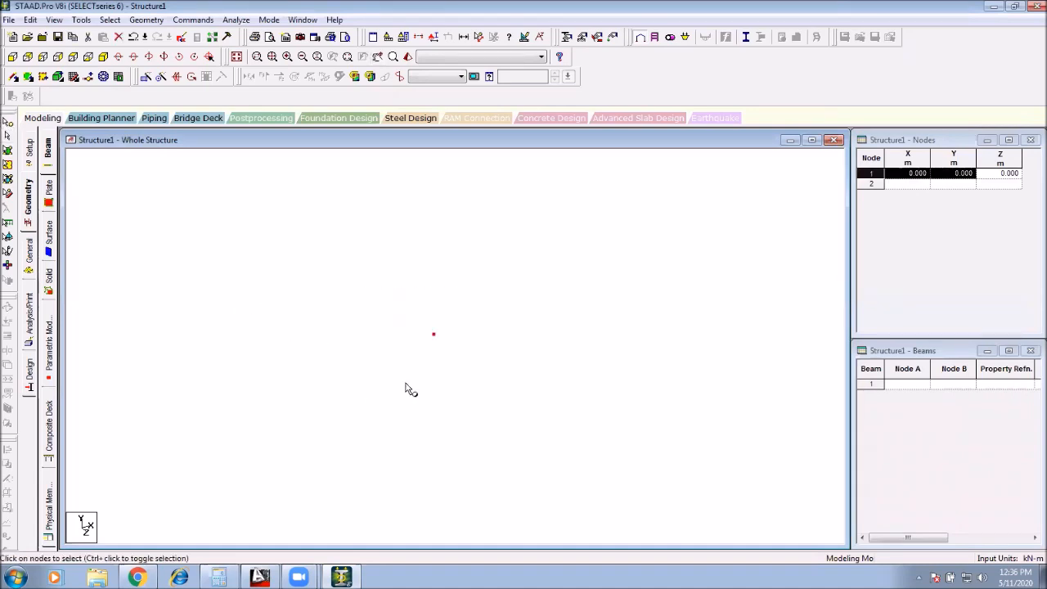
{"action": "key", "text": "ctrl+c"}
{"action": "key", "text": "ctrl+v"}
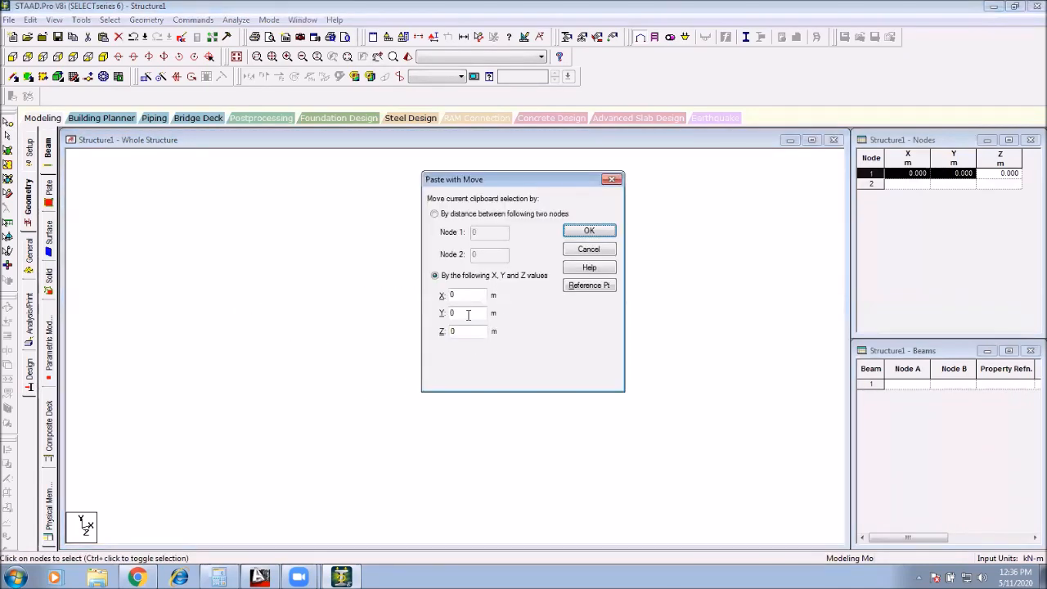
{"action": "left_click_drag", "start_coordinate": [469, 296], "coordinate": [146, 292]}
{"action": "type", "text": "3.5"}
{"action": "key", "text": "Return"}
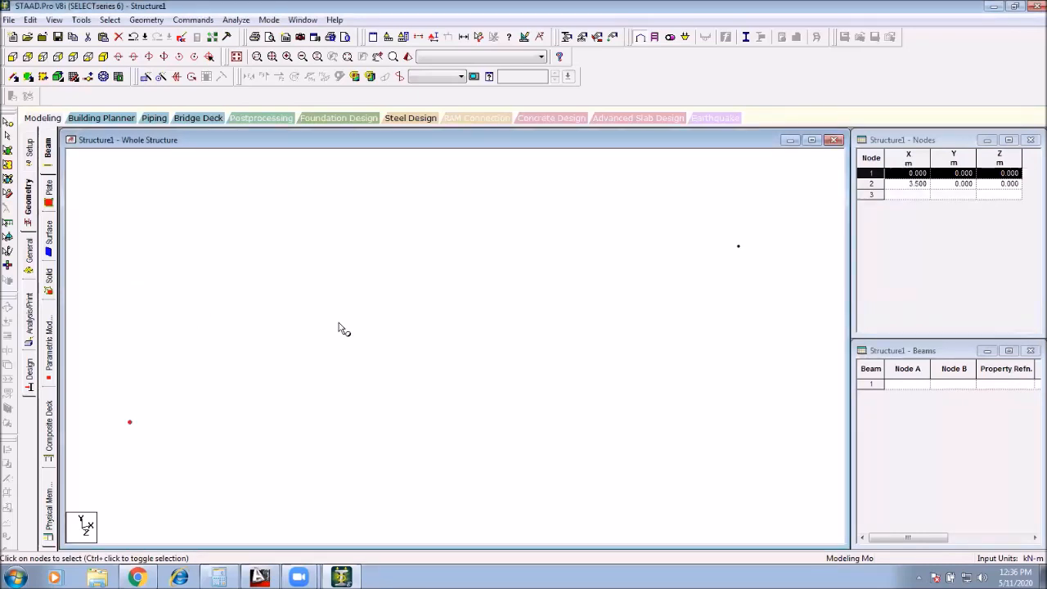
Step: Copy both base nodes and paste them with a move of 3.5 m in Y
{"action": "left_click_drag", "start_coordinate": [724, 229], "coordinate": [205, 422]}
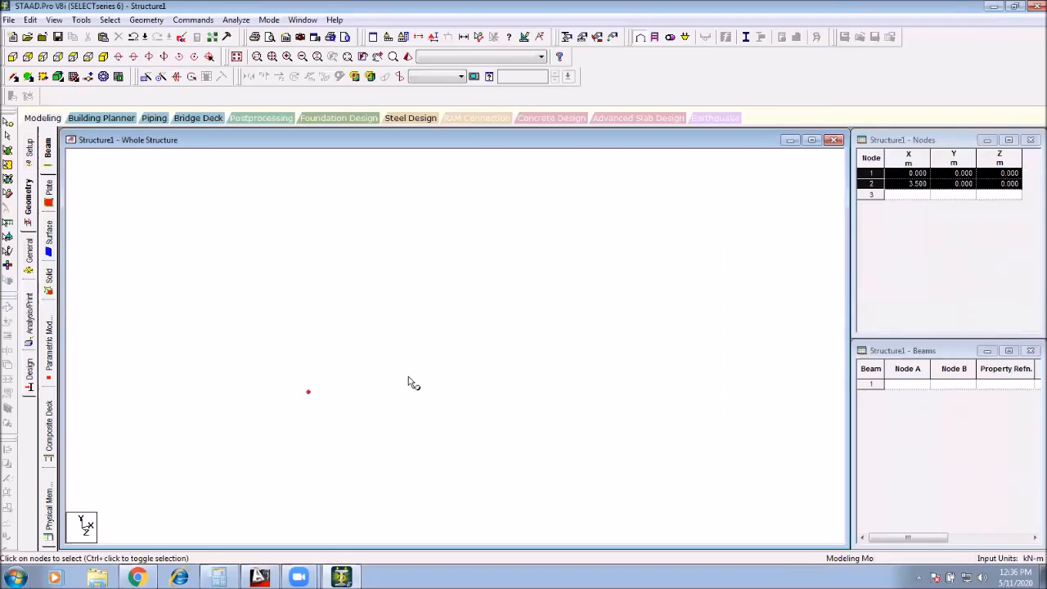
{"action": "key", "text": "ctrl+c"}
{"action": "key", "text": "ctrl+v"}
{"action": "key", "text": "Tab"}
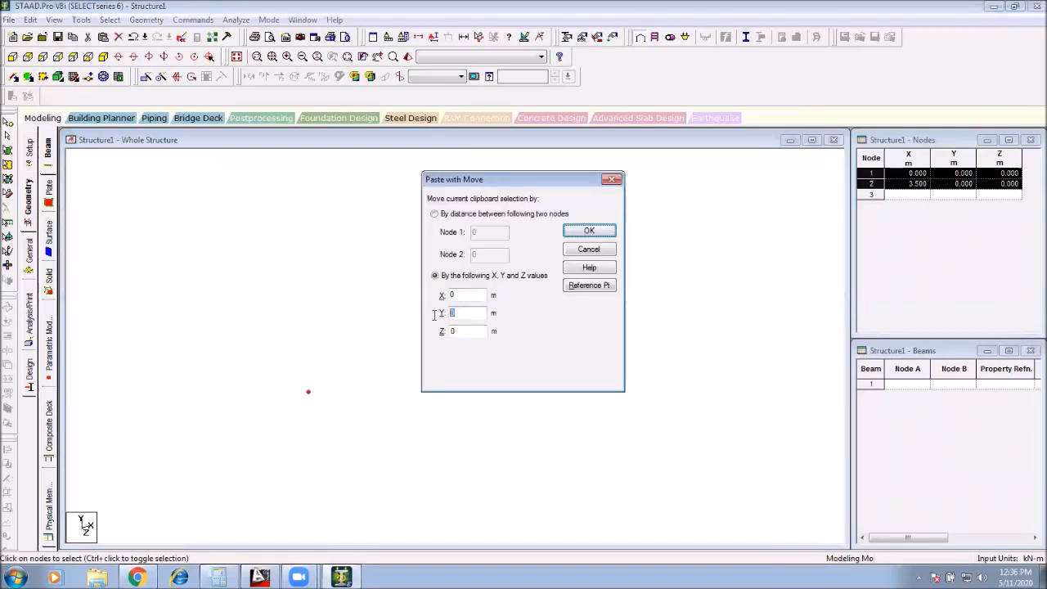
{"action": "type", "text": "3.5"}
{"action": "key", "text": "Return"}
{"action": "scroll", "coordinate": [448, 340], "scroll_direction": "up", "scroll_amount": 6}
Step: Paste a copy of the two upper nodes with a move of 1.15 m in Y and clear the node selection
{"action": "left_click_drag", "start_coordinate": [519, 250], "coordinate": [298, 357]}
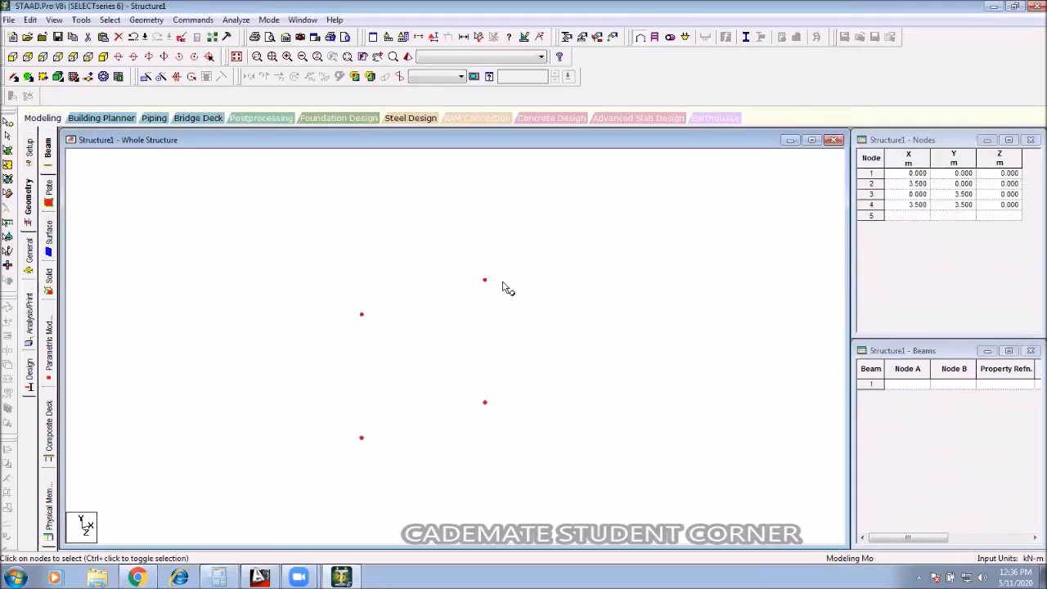
{"action": "left_click", "coordinate": [12, 57]}
{"action": "middle_click_drag", "start_coordinate": [499, 311], "coordinate": [504, 319]}
{"action": "left_click_drag", "start_coordinate": [614, 236], "coordinate": [211, 324]}
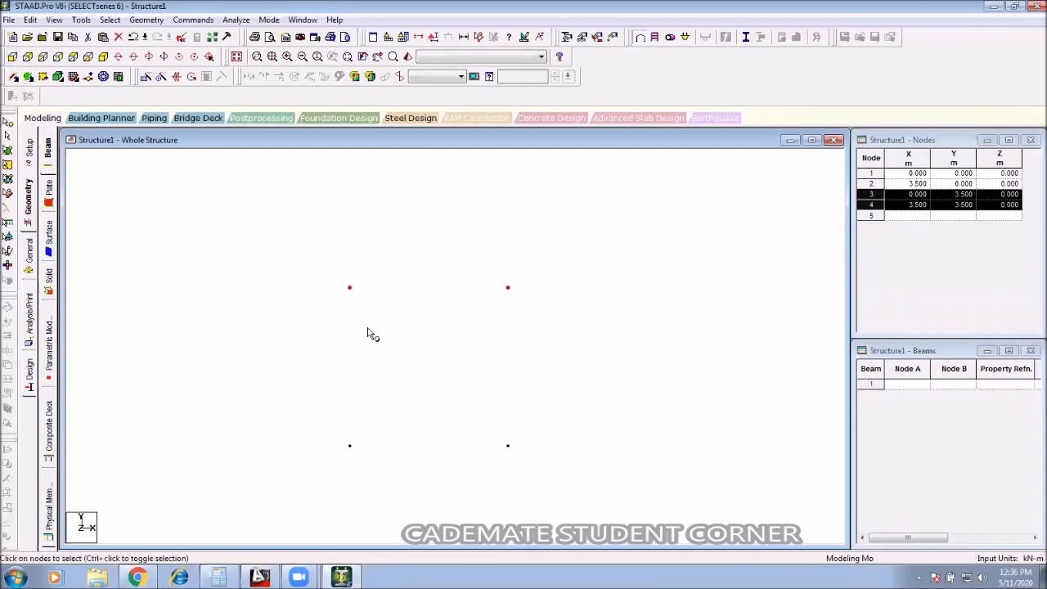
{"action": "key", "text": "ctrl+v"}
{"action": "left_click_drag", "start_coordinate": [466, 314], "coordinate": [363, 320]}
{"action": "type", "text": "1.15"}
{"action": "left_click", "coordinate": [589, 230]}
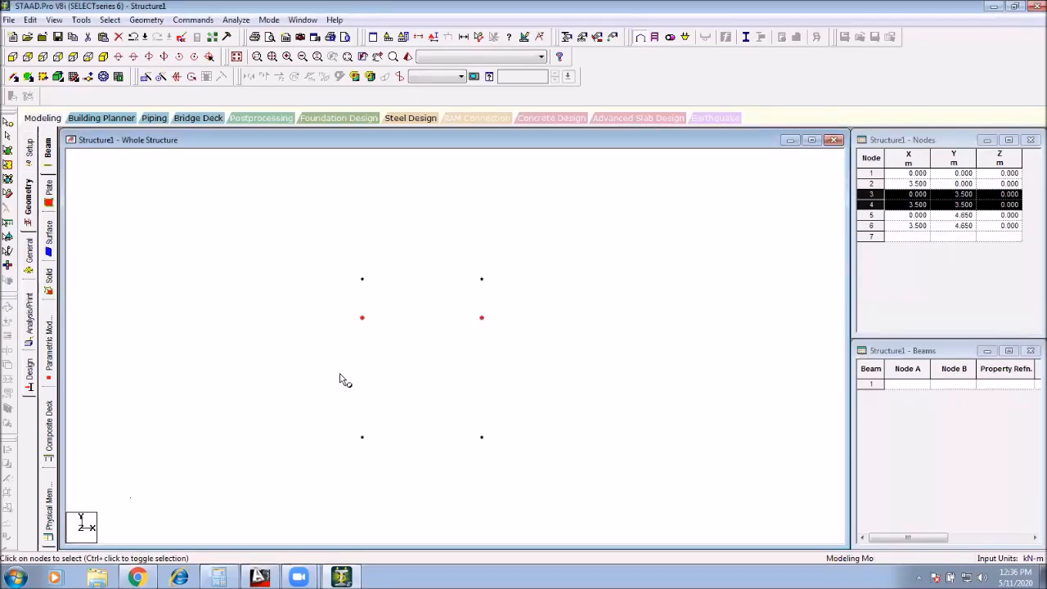
{"action": "left_click", "coordinate": [495, 353]}
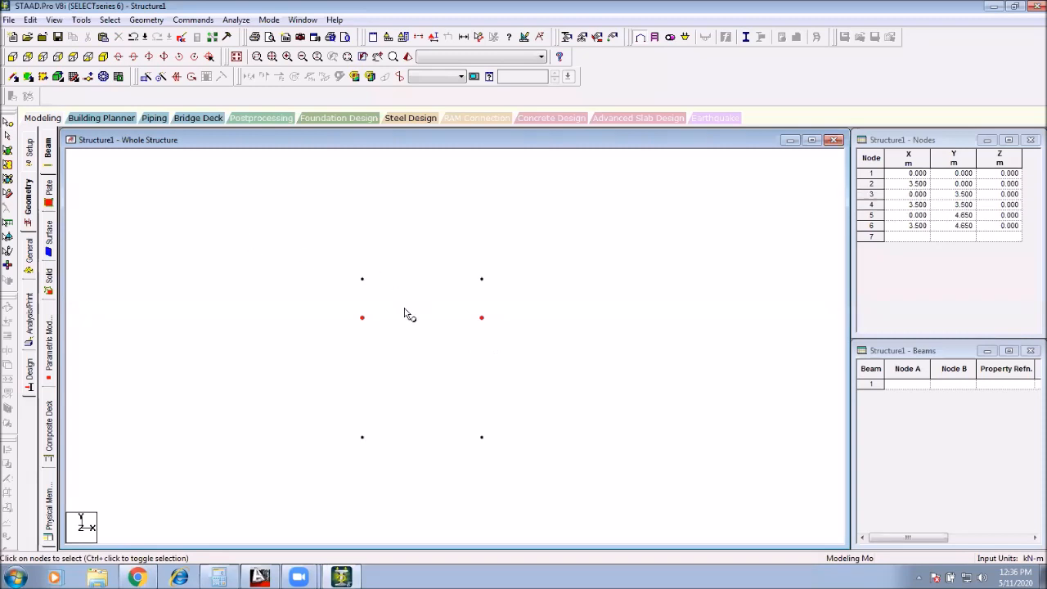
Step: Add a vertical beam from node 3 down to base node 1
{"action": "left_click", "coordinate": [14, 77]}
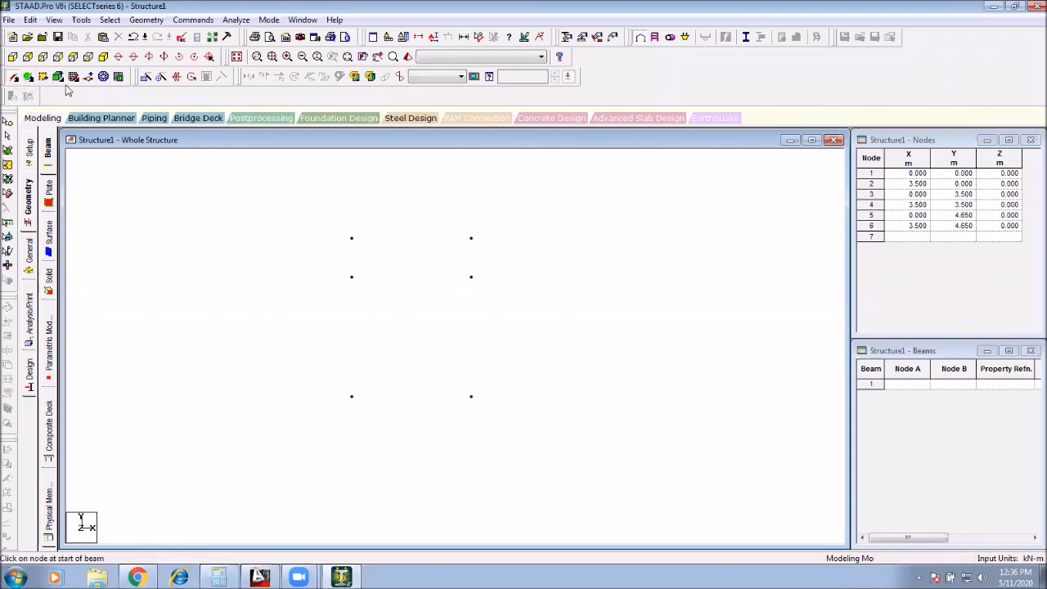
{"action": "left_click", "coordinate": [351, 278]}
{"action": "left_click", "coordinate": [352, 396]}
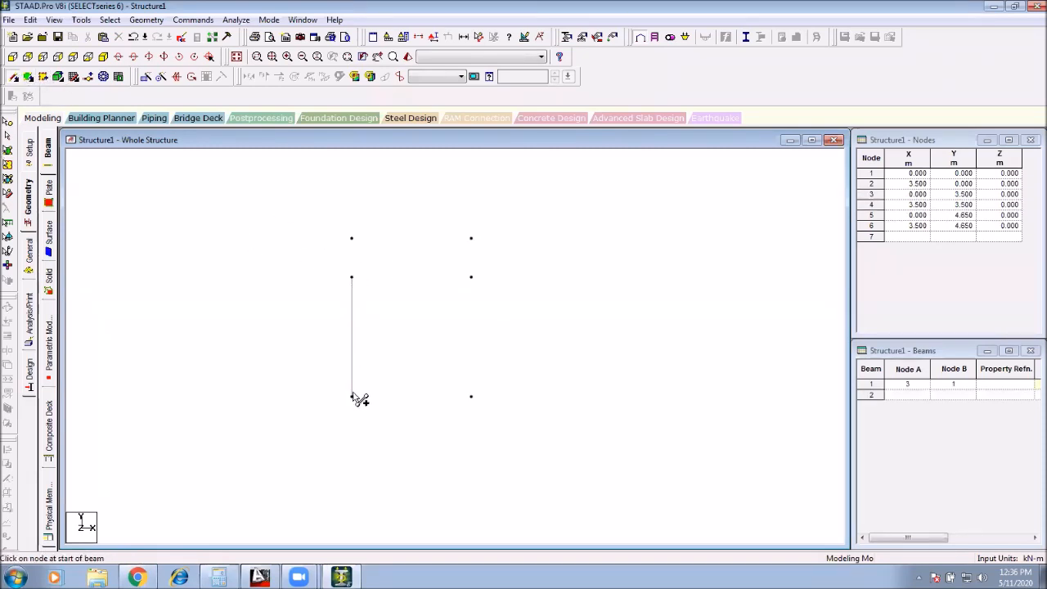
Step: Add beams between nodes 3 and 4, 4 and 2, 5 and 3, and 6 and 4
{"action": "left_click", "coordinate": [352, 277]}
{"action": "left_click", "coordinate": [471, 278]}
{"action": "left_click", "coordinate": [471, 277]}
{"action": "left_click", "coordinate": [471, 396]}
{"action": "left_click", "coordinate": [352, 277]}
{"action": "left_click", "coordinate": [352, 238]}
{"action": "left_click_drag", "start_coordinate": [471, 239], "coordinate": [471, 278]}
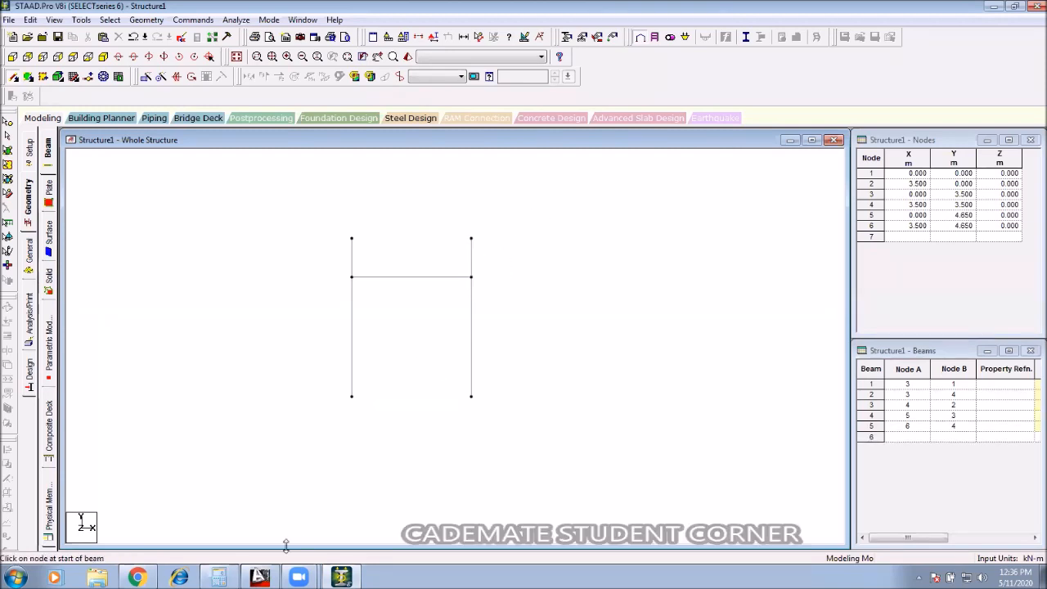
Step: Switch to the CHEMICAL HOUSE BUILDING drawing in AutoCAD and examine the ground floor plan's column grid and spacings
{"action": "left_click", "coordinate": [259, 577]}
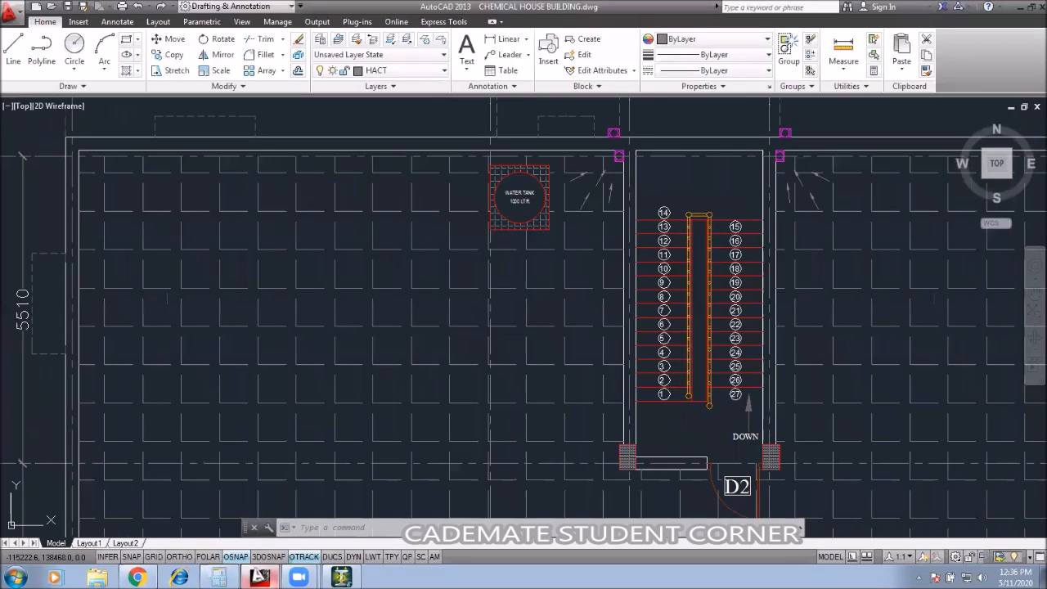
{"action": "scroll", "coordinate": [300, 311], "scroll_direction": "down", "scroll_amount": 5}
{"action": "scroll", "coordinate": [350, 278], "scroll_direction": "up", "scroll_amount": 6}
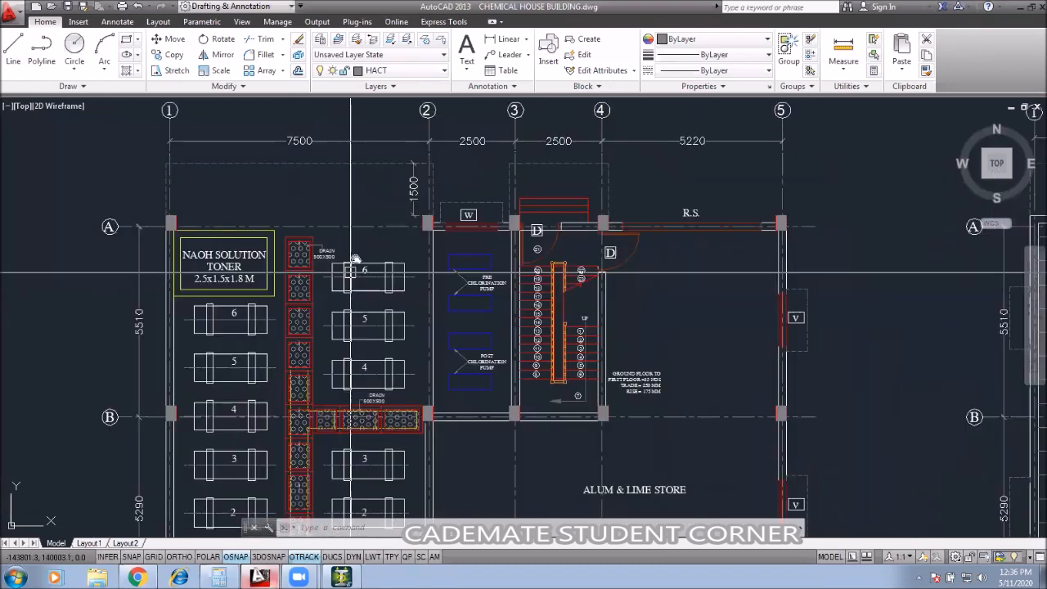
{"action": "middle_click_drag", "start_coordinate": [351, 273], "coordinate": [354, 250]}
{"action": "middle_click_drag", "start_coordinate": [519, 285], "coordinate": [517, 259]}
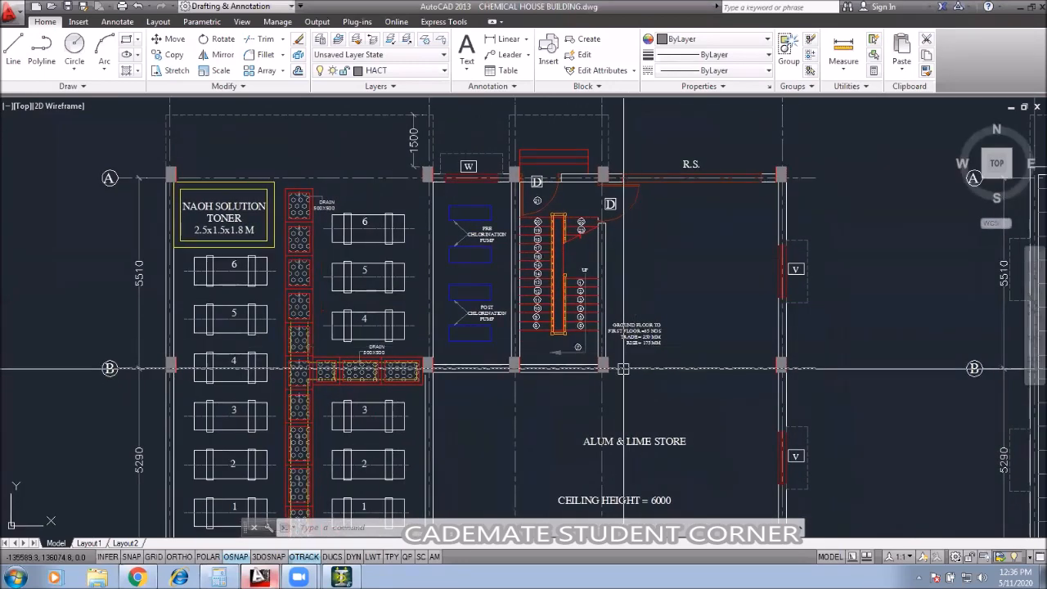
{"action": "middle_click_drag", "start_coordinate": [624, 368], "coordinate": [615, 346]}
{"action": "scroll", "coordinate": [611, 347], "scroll_direction": "down", "scroll_amount": 2}
{"action": "scroll", "coordinate": [705, 210], "scroll_direction": "up", "scroll_amount": 2}
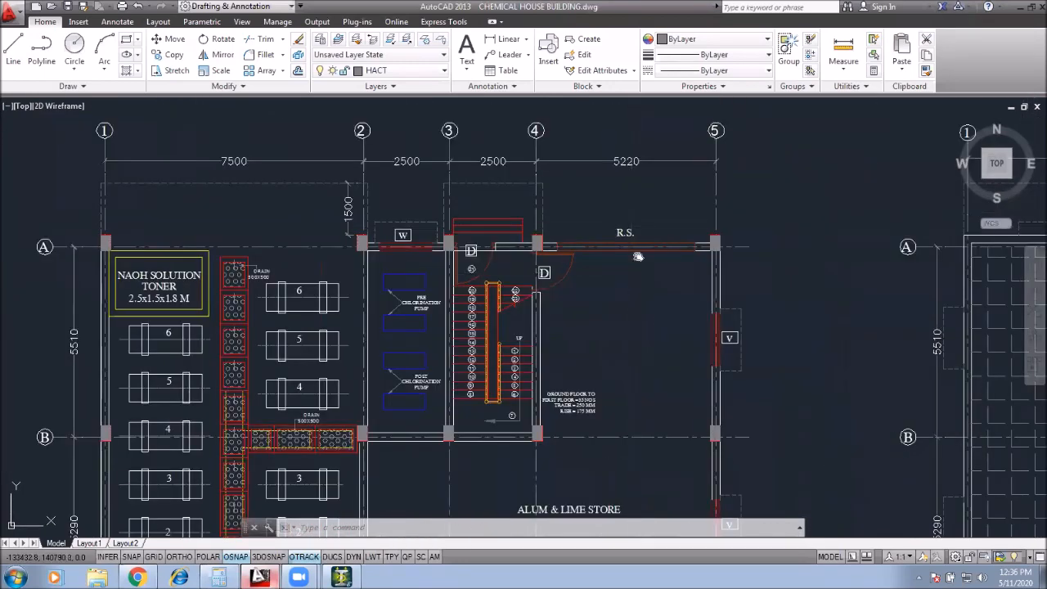
{"action": "scroll", "coordinate": [360, 250], "scroll_direction": "down", "scroll_amount": 1}
{"action": "scroll", "coordinate": [345, 256], "scroll_direction": "down", "scroll_amount": 2}
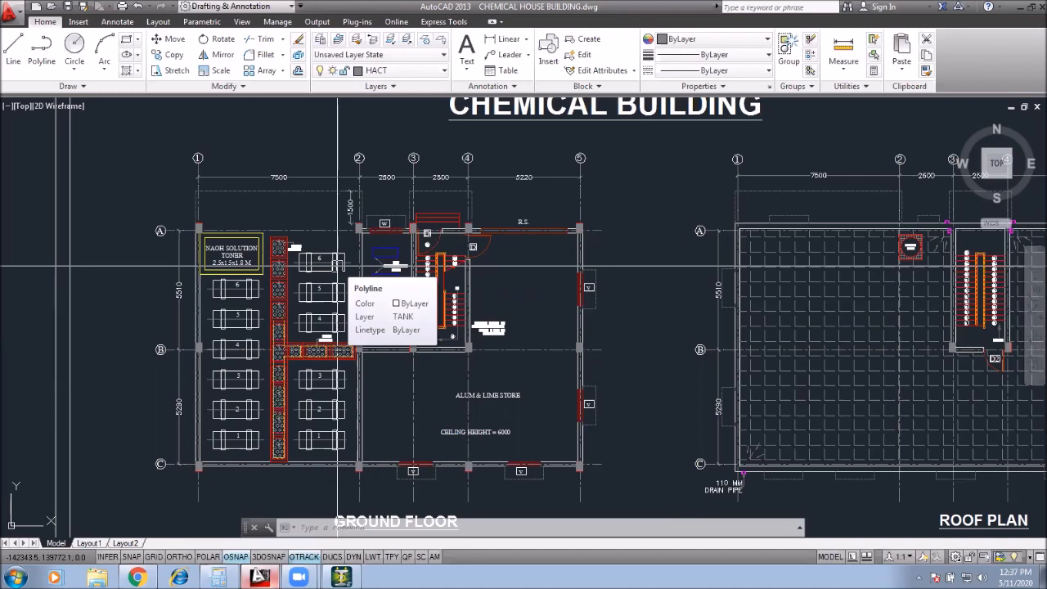
{"action": "scroll", "coordinate": [360, 380], "scroll_direction": "up", "scroll_amount": 2}
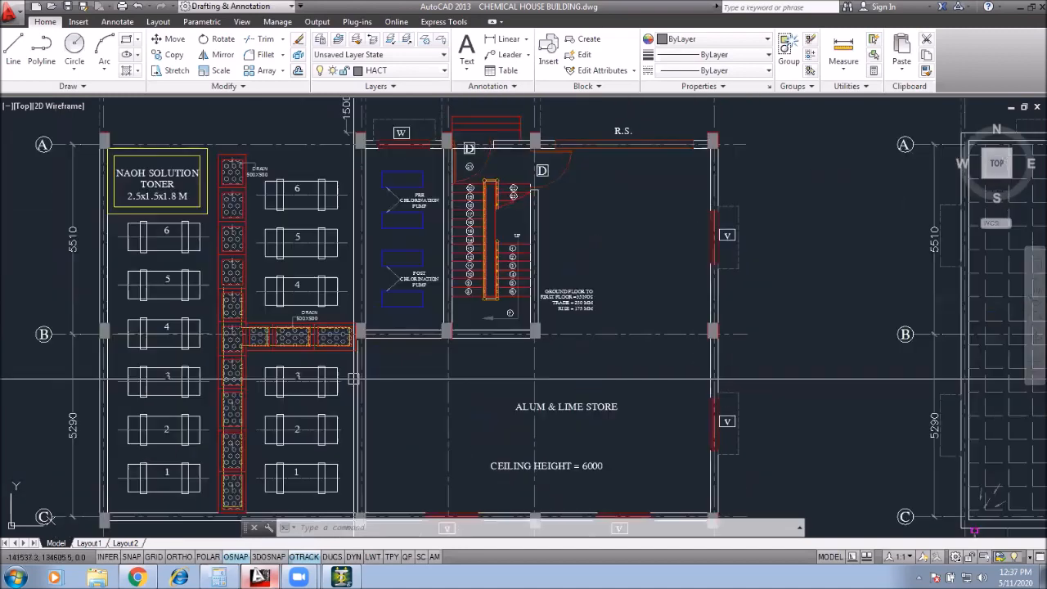
Step: Examine the first floor plan's column layout and compare its extent with the ground floor and roof plans
{"action": "middle_click_drag", "start_coordinate": [373, 399], "coordinate": [383, 325]}
{"action": "scroll", "coordinate": [384, 348], "scroll_direction": "down", "scroll_amount": 3}
{"action": "middle_click_drag", "start_coordinate": [411, 358], "coordinate": [413, 201]}
{"action": "scroll", "coordinate": [393, 417], "scroll_direction": "up", "scroll_amount": 3}
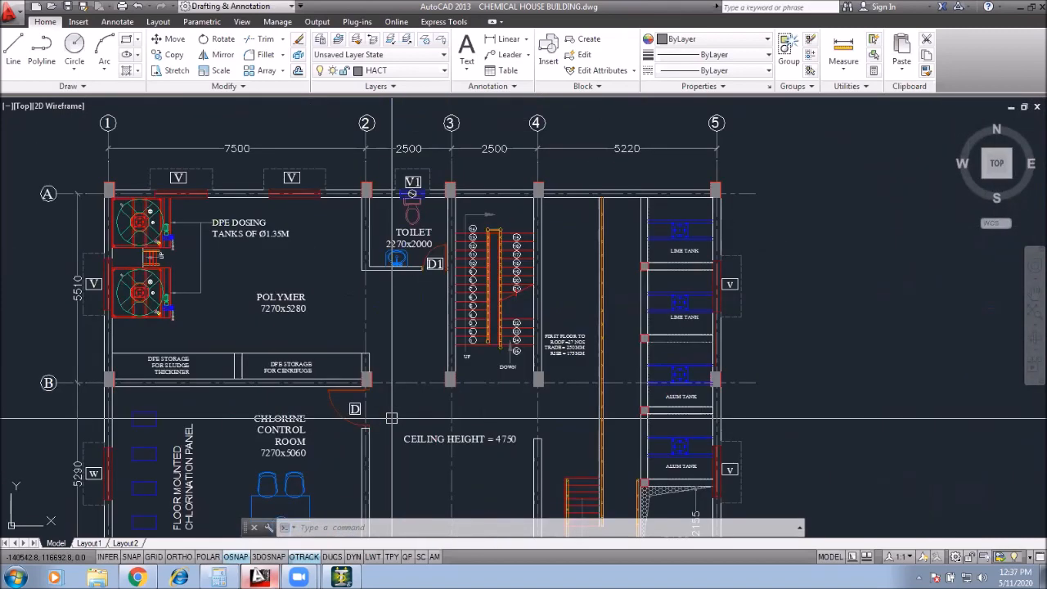
{"action": "scroll", "coordinate": [392, 418], "scroll_direction": "down", "scroll_amount": 5}
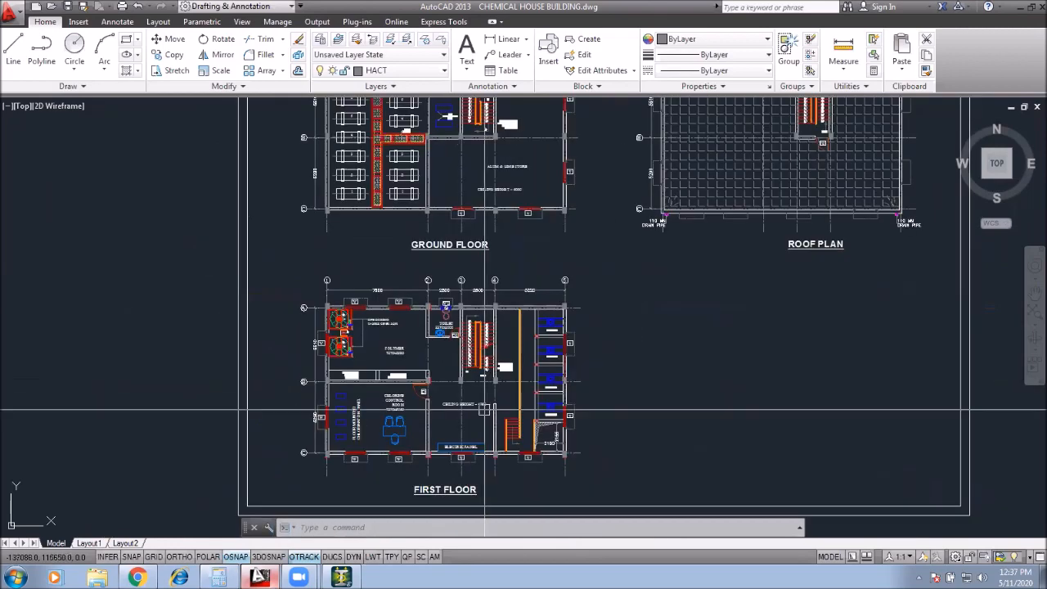
{"action": "middle_click_drag", "start_coordinate": [466, 358], "coordinate": [402, 360]}
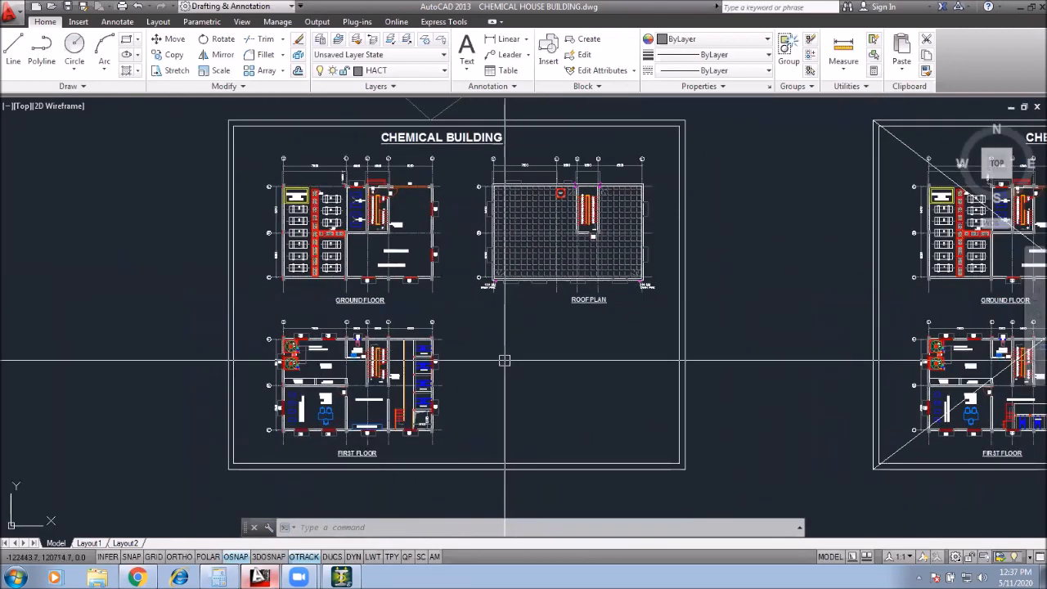
{"action": "scroll", "coordinate": [422, 364], "scroll_direction": "up", "scroll_amount": 2}
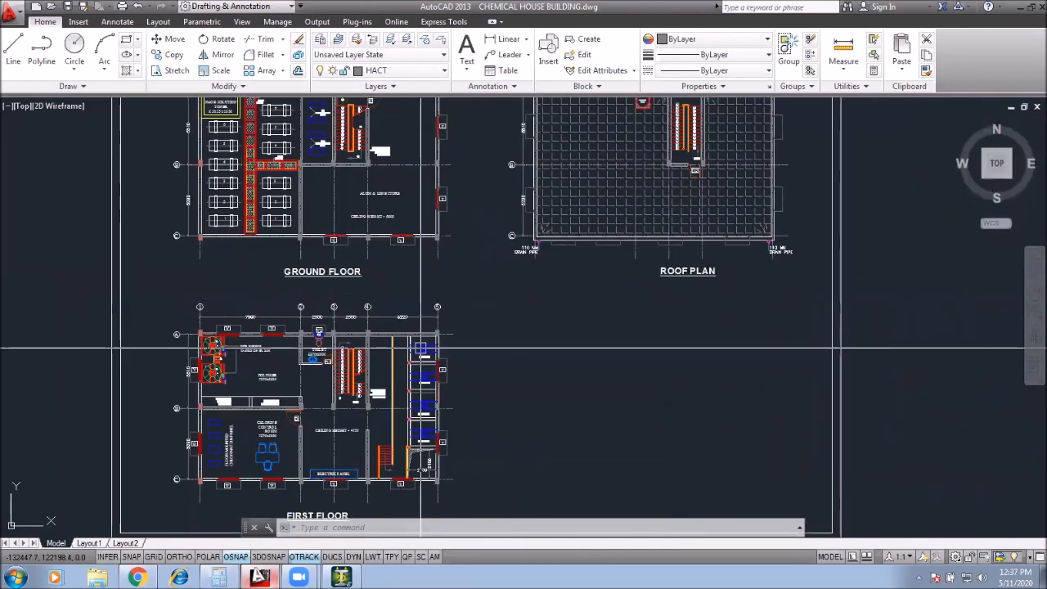
{"action": "scroll", "coordinate": [409, 372], "scroll_direction": "up", "scroll_amount": 3}
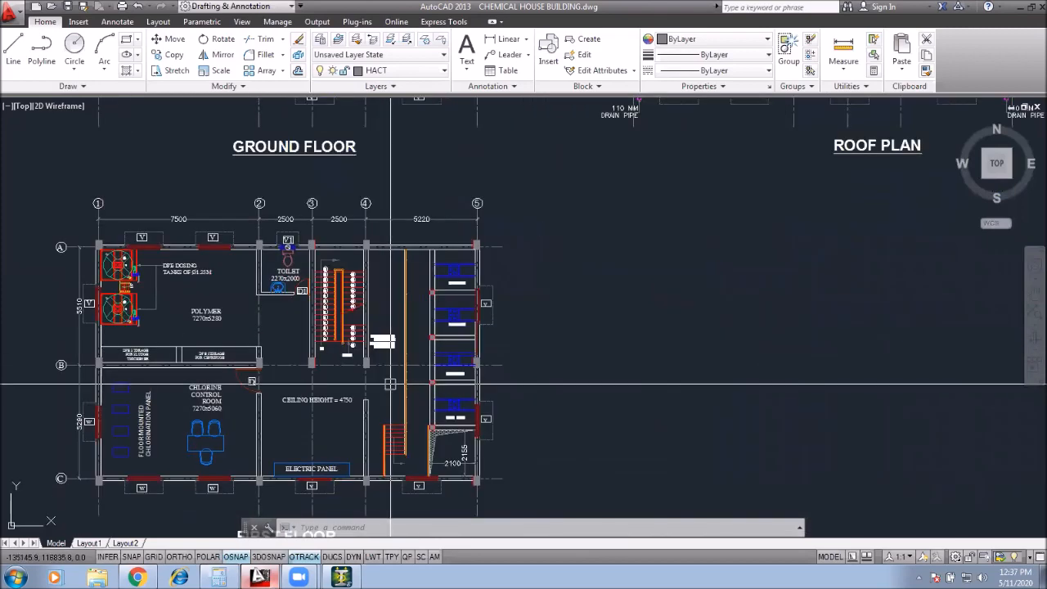
Step: Inspect the first floor's lime and alum tank supports and the short stair flight close up
{"action": "scroll", "coordinate": [409, 372], "scroll_direction": "up", "scroll_amount": 4}
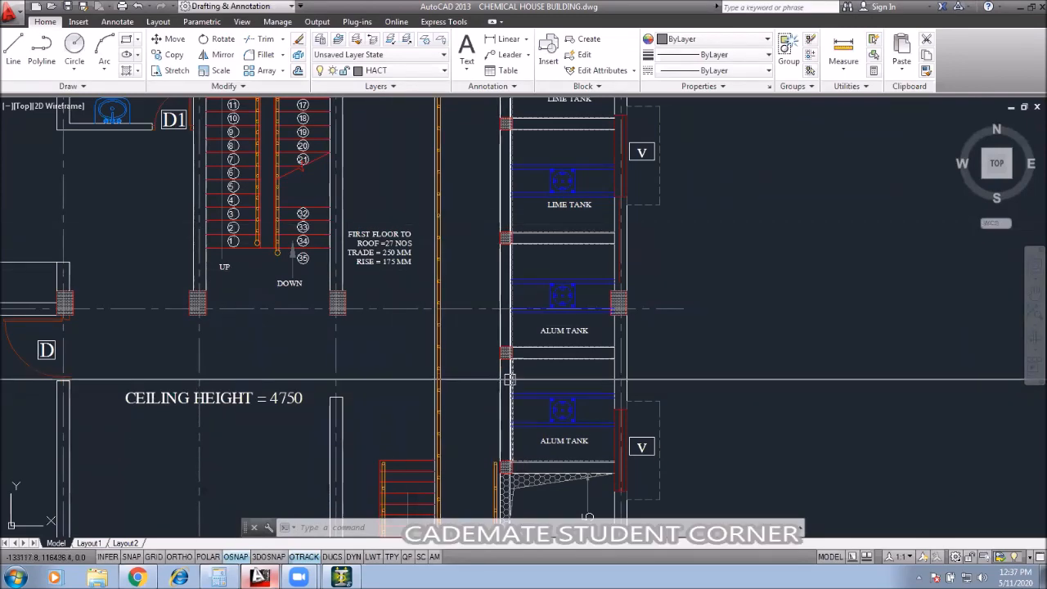
{"action": "scroll", "coordinate": [509, 379], "scroll_direction": "down", "scroll_amount": 2}
{"action": "middle_click_drag", "start_coordinate": [471, 405], "coordinate": [498, 398]}
{"action": "scroll", "coordinate": [472, 437], "scroll_direction": "up", "scroll_amount": 2}
{"action": "middle_click_drag", "start_coordinate": [472, 437], "coordinate": [493, 413]}
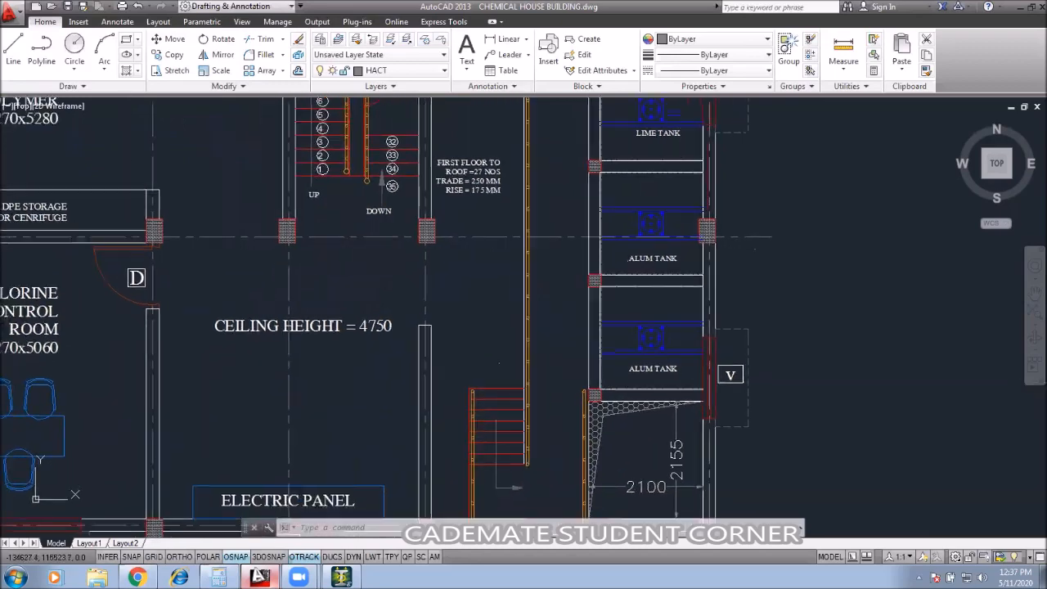
{"action": "scroll", "coordinate": [507, 441], "scroll_direction": "up", "scroll_amount": 6}
{"action": "scroll", "coordinate": [526, 475], "scroll_direction": "down", "scroll_amount": 8}
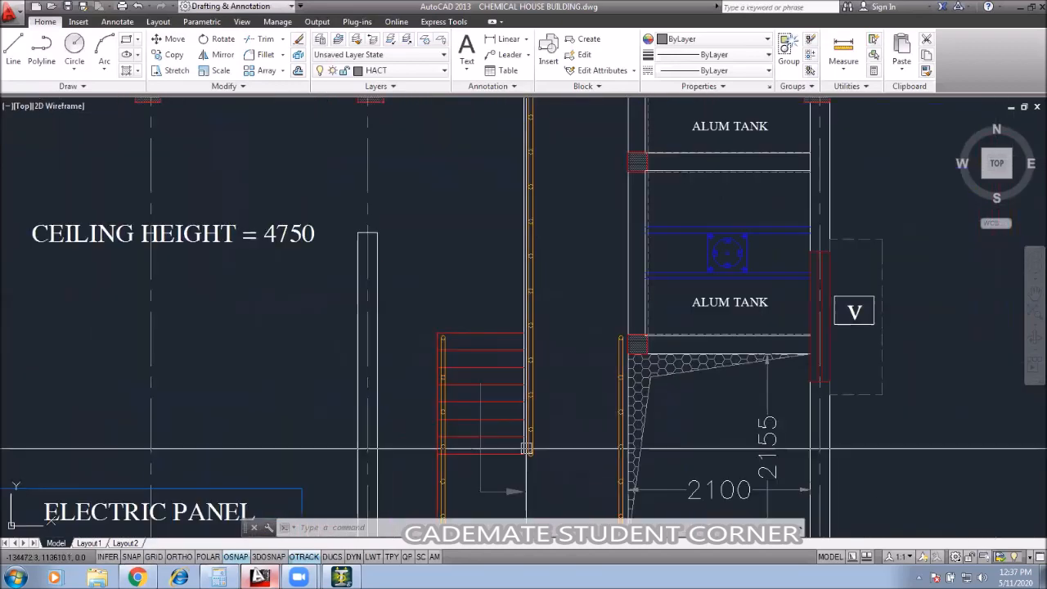
{"action": "mouse_move", "coordinate": [529, 409]}
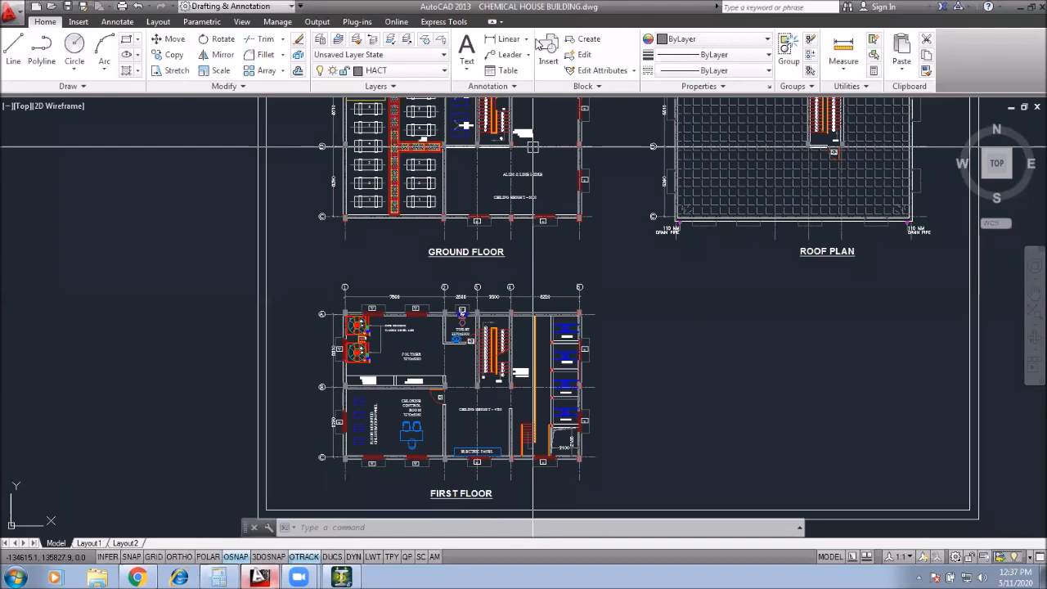
Step: Compare the ground floor with the first floor and roof plans, checking the columns along grid line A
{"action": "scroll", "coordinate": [532, 147], "scroll_direction": "up", "scroll_amount": 4}
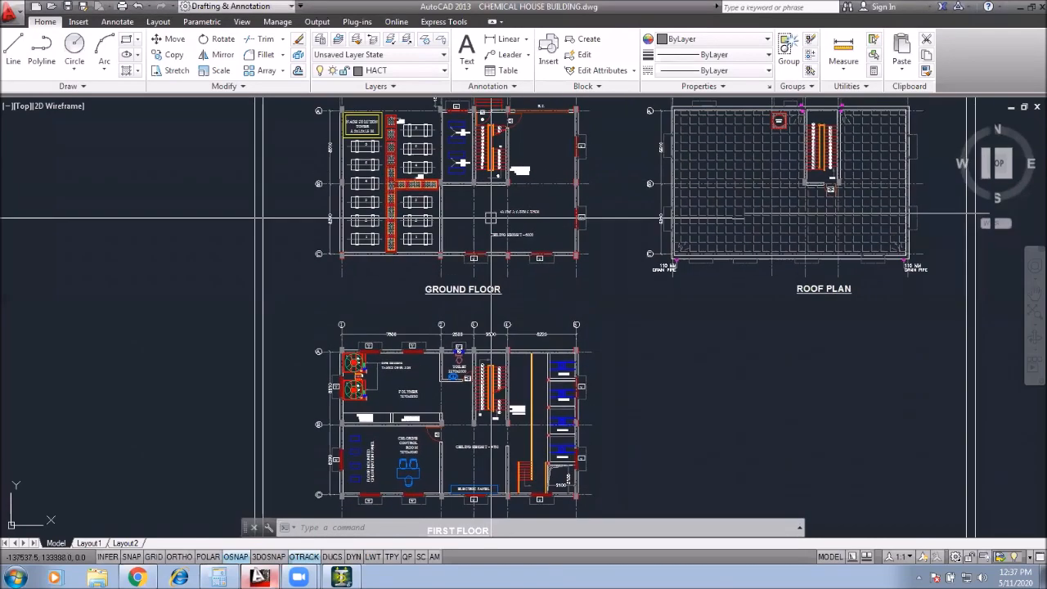
{"action": "middle_click_drag", "start_coordinate": [343, 179], "coordinate": [304, 170]}
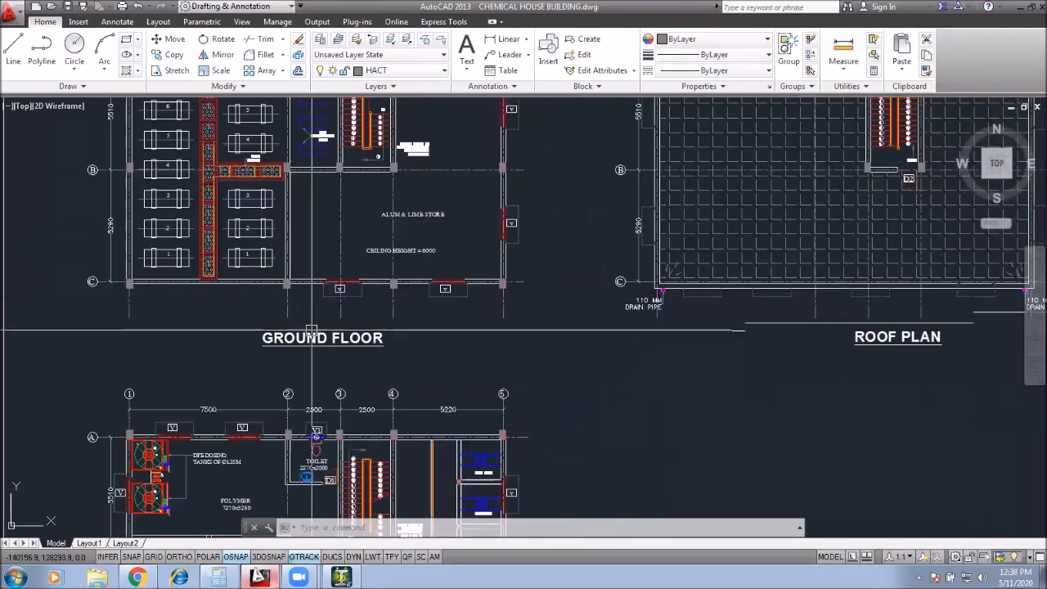
{"action": "scroll", "coordinate": [313, 330], "scroll_direction": "up", "scroll_amount": 2}
{"action": "scroll", "coordinate": [400, 450], "scroll_direction": "down", "scroll_amount": 4}
{"action": "middle_click_drag", "start_coordinate": [400, 450], "coordinate": [407, 200]}
{"action": "mouse_move", "coordinate": [340, 170]}
{"action": "middle_mouse_down"}
{"action": "mouse_move", "coordinate": [353, 295]}
{"action": "mouse_move", "coordinate": [219, 358]}
{"action": "middle_mouse_up"}
{"action": "mouse_move", "coordinate": [536, 271]}
{"action": "middle_mouse_down"}
{"action": "mouse_move", "coordinate": [583, 303]}
{"action": "mouse_move", "coordinate": [591, 287]}
{"action": "middle_mouse_up"}
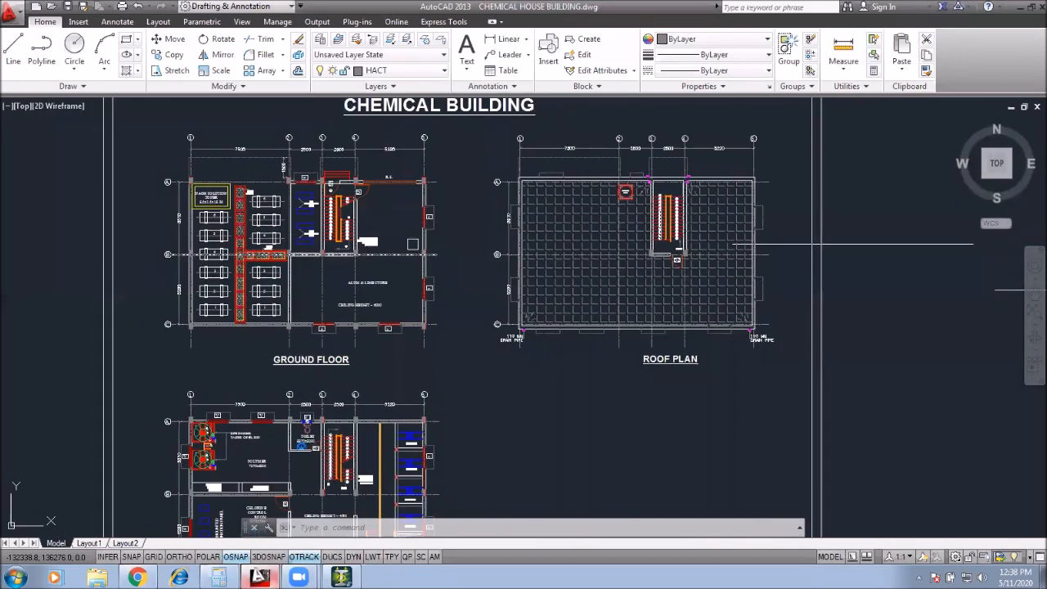
{"action": "scroll", "coordinate": [305, 208], "scroll_direction": "up", "scroll_amount": 4}
{"action": "middle_click_drag", "start_coordinate": [347, 243], "coordinate": [408, 274]}
{"action": "mouse_move", "coordinate": [88, 171]}
{"action": "middle_mouse_down"}
{"action": "mouse_move", "coordinate": [124, 202]}
{"action": "mouse_move", "coordinate": [125, 192]}
{"action": "middle_mouse_up"}
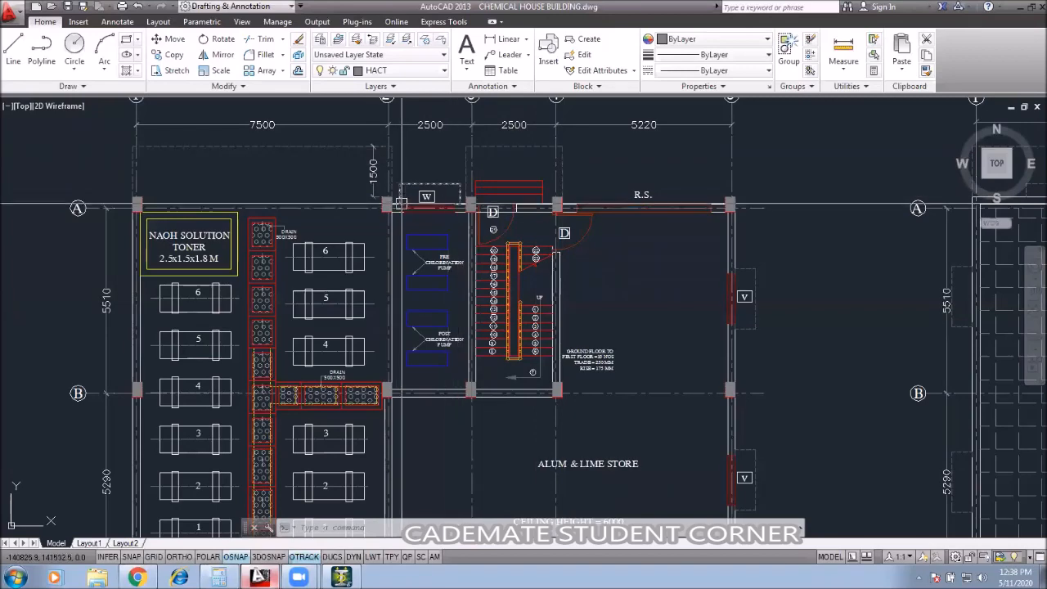
{"action": "middle_click_drag", "start_coordinate": [406, 197], "coordinate": [426, 224]}
{"action": "scroll", "coordinate": [406, 197], "scroll_direction": "down", "scroll_amount": 3}
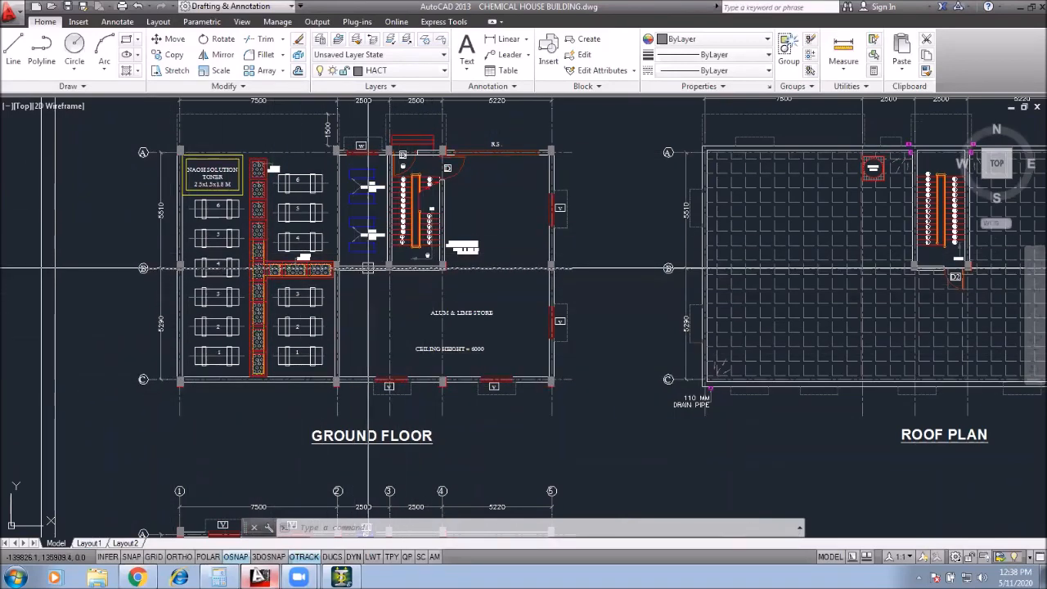
Step: Examine the columns and walls around the ground floor's alum and lime store between grid lines B and C
{"action": "scroll", "coordinate": [359, 204], "scroll_direction": "up", "scroll_amount": 3}
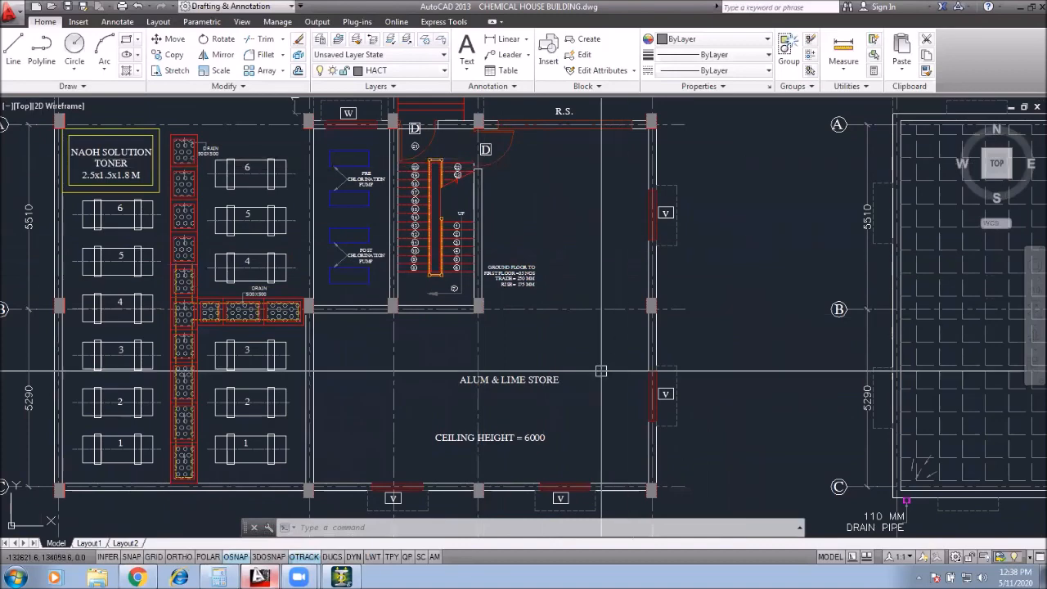
{"action": "scroll", "coordinate": [602, 370], "scroll_direction": "up", "scroll_amount": 2}
{"action": "scroll", "coordinate": [433, 293], "scroll_direction": "down", "scroll_amount": 4}
{"action": "scroll", "coordinate": [431, 274], "scroll_direction": "up", "scroll_amount": 3}
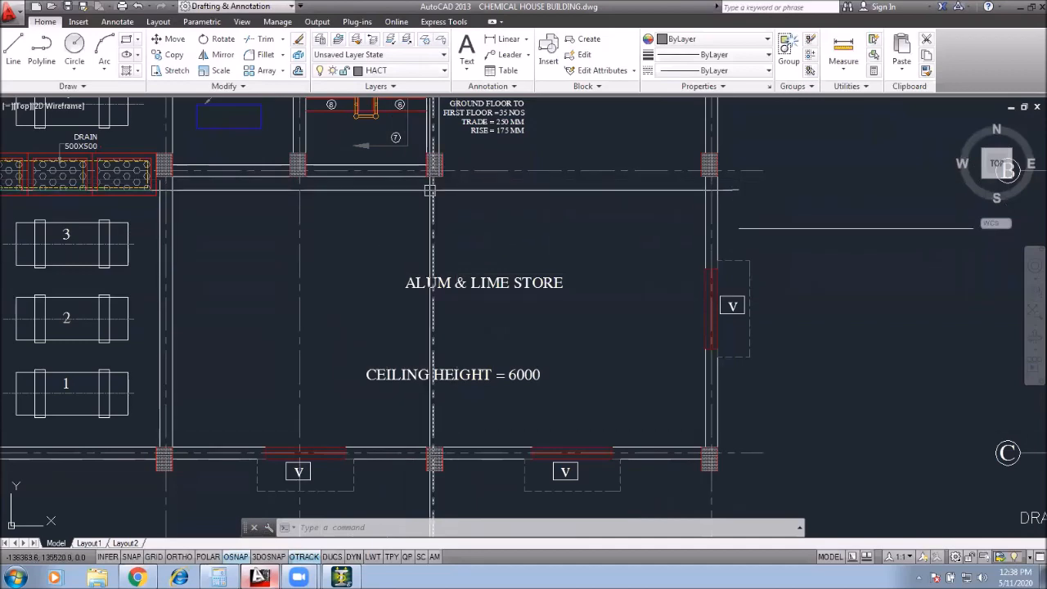
{"action": "scroll", "coordinate": [665, 214], "scroll_direction": "down", "scroll_amount": 5}
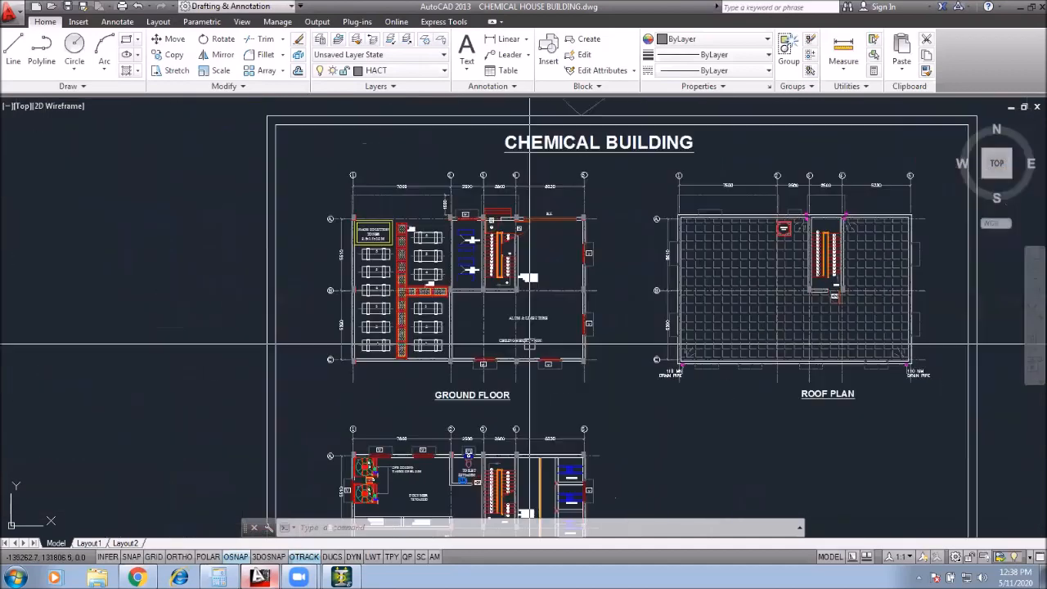
{"action": "scroll", "coordinate": [458, 328], "scroll_direction": "up", "scroll_amount": 2}
{"action": "scroll", "coordinate": [440, 374], "scroll_direction": "up", "scroll_amount": 2}
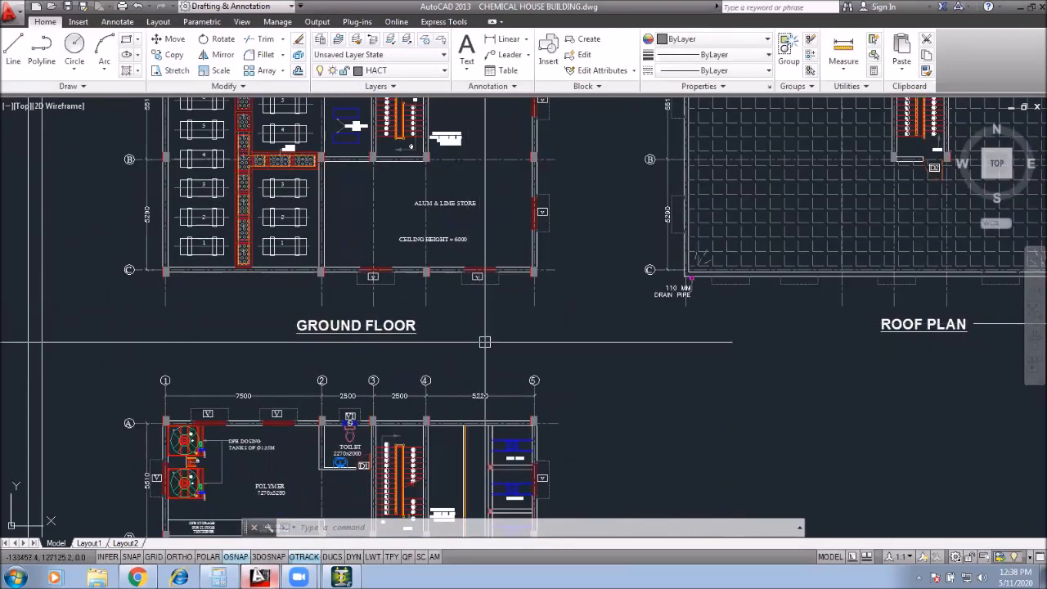
{"action": "middle_click_drag", "start_coordinate": [404, 326], "coordinate": [426, 348]}
{"action": "scroll", "coordinate": [397, 286], "scroll_direction": "up", "scroll_amount": 3}
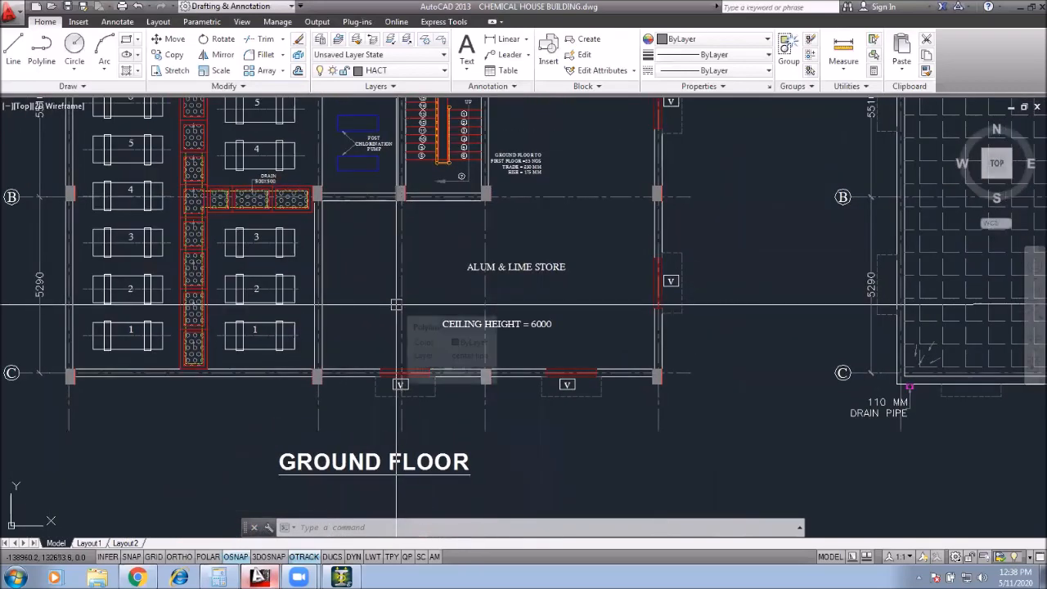
{"action": "middle_click_drag", "start_coordinate": [496, 266], "coordinate": [508, 317]}
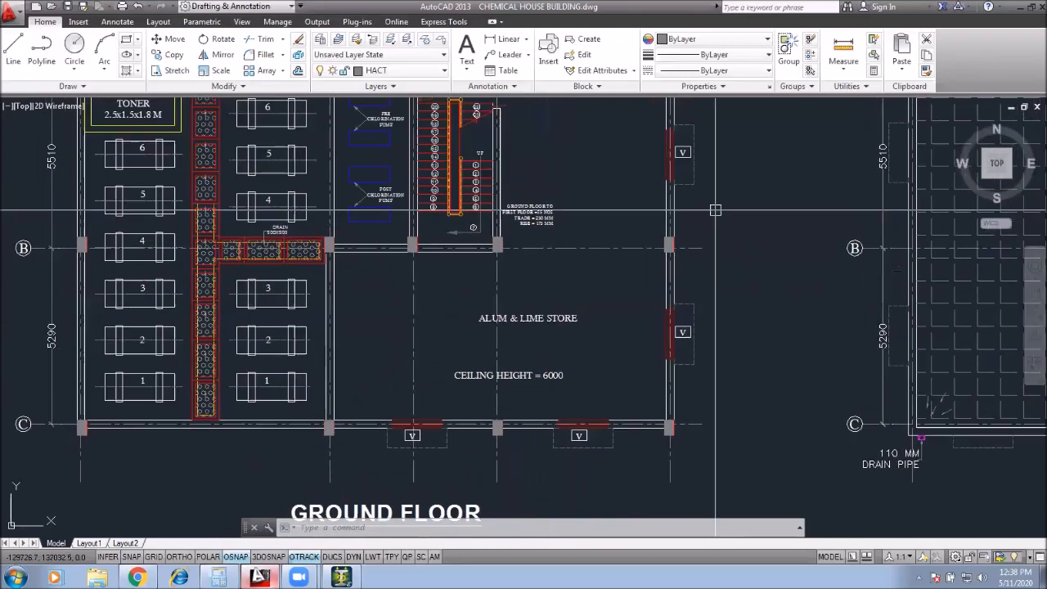
{"action": "middle_click_drag", "start_coordinate": [522, 193], "coordinate": [585, 279]}
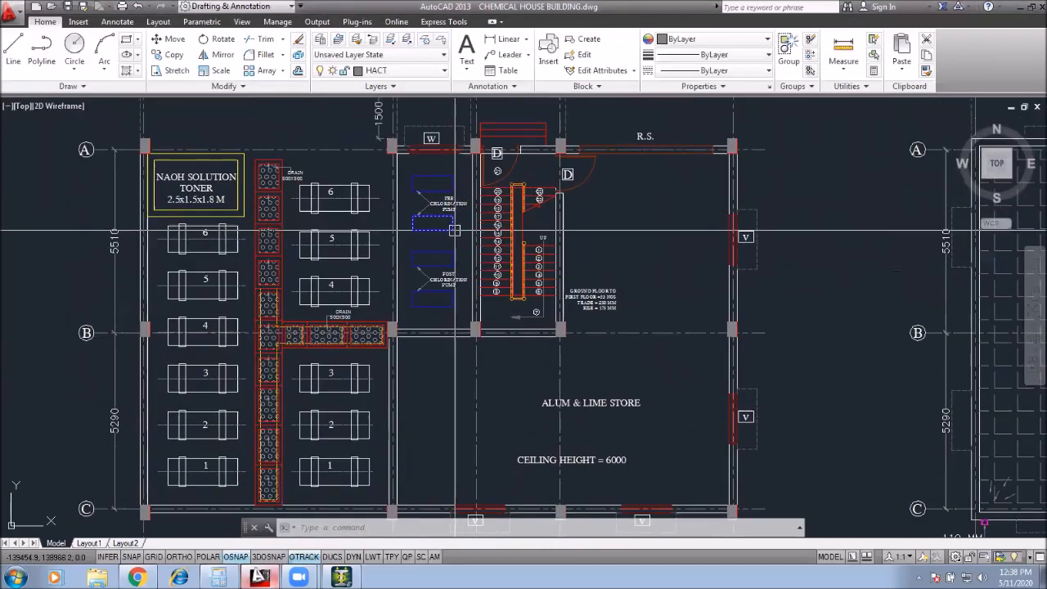
Step: Review the first floor plan's columns and room layout around the polymer room and staircase
{"action": "scroll", "coordinate": [402, 254], "scroll_direction": "down", "scroll_amount": 3}
{"action": "middle_click_drag", "start_coordinate": [416, 457], "coordinate": [400, 422]}
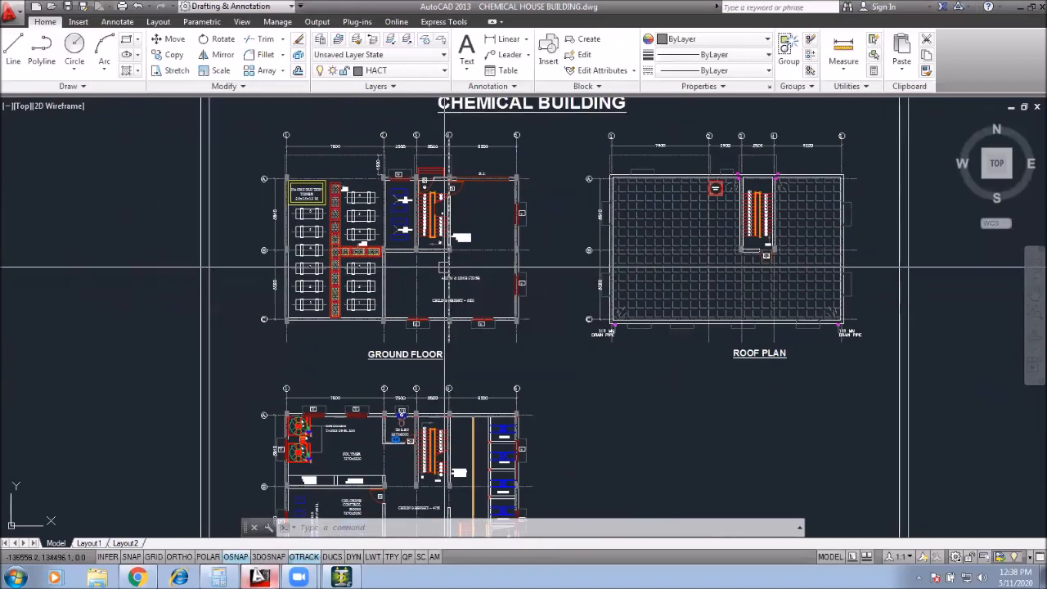
{"action": "scroll", "coordinate": [400, 423], "scroll_direction": "up", "scroll_amount": 4}
{"action": "mouse_move", "coordinate": [398, 367]}
{"action": "middle_mouse_down"}
{"action": "mouse_move", "coordinate": [400, 268]}
{"action": "mouse_move", "coordinate": [441, 216]}
{"action": "middle_mouse_up"}
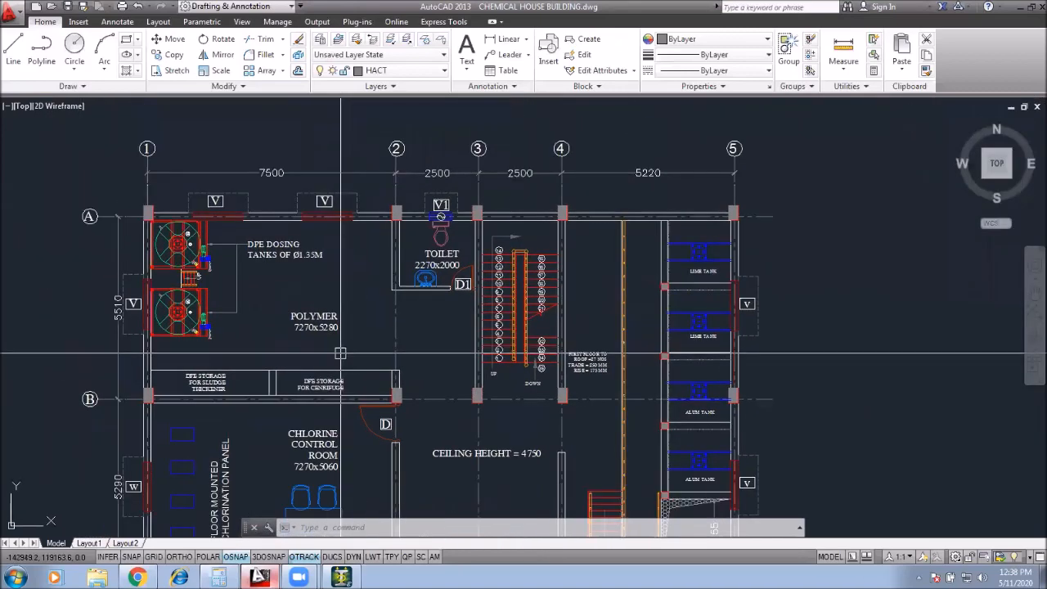